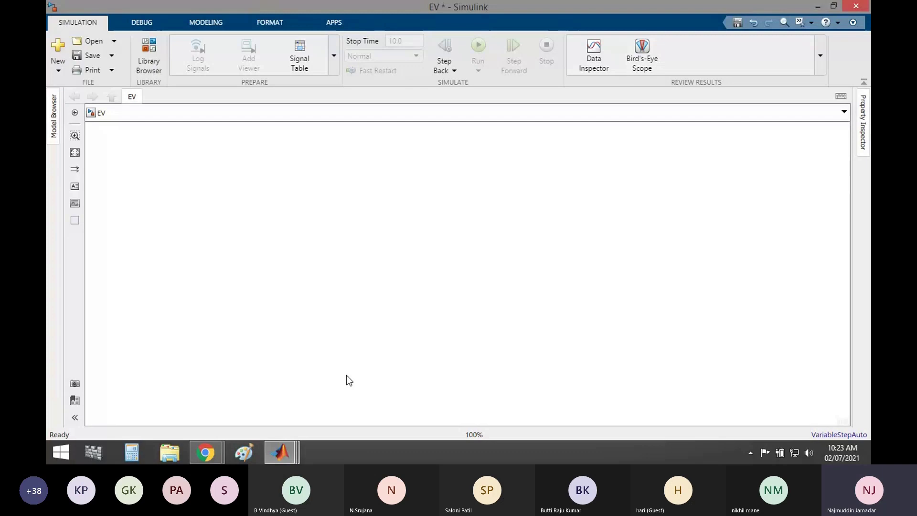
Open the Library Browser and look through the Control System Toolbox and Fuzzy Logic Toolbox blocks
left_click(275, 458)
left_click(334, 190)
left_click(151, 70)
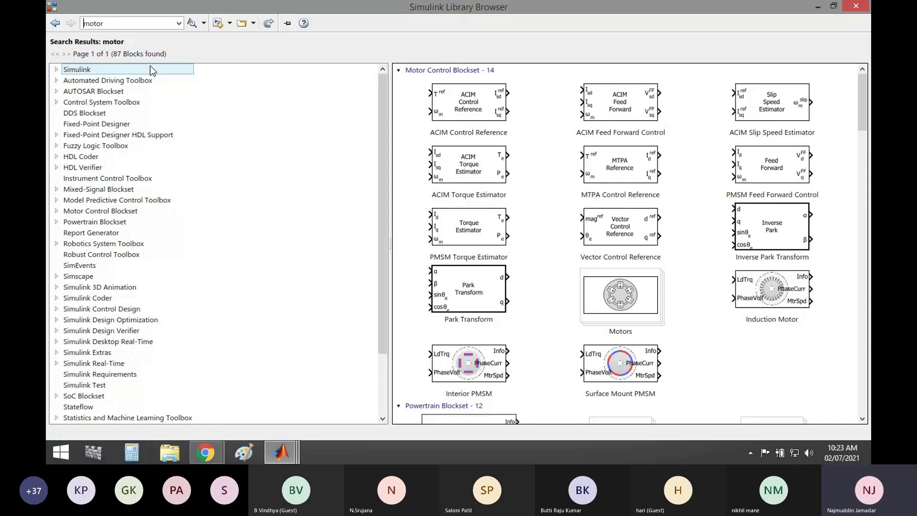
left_click(118, 83)
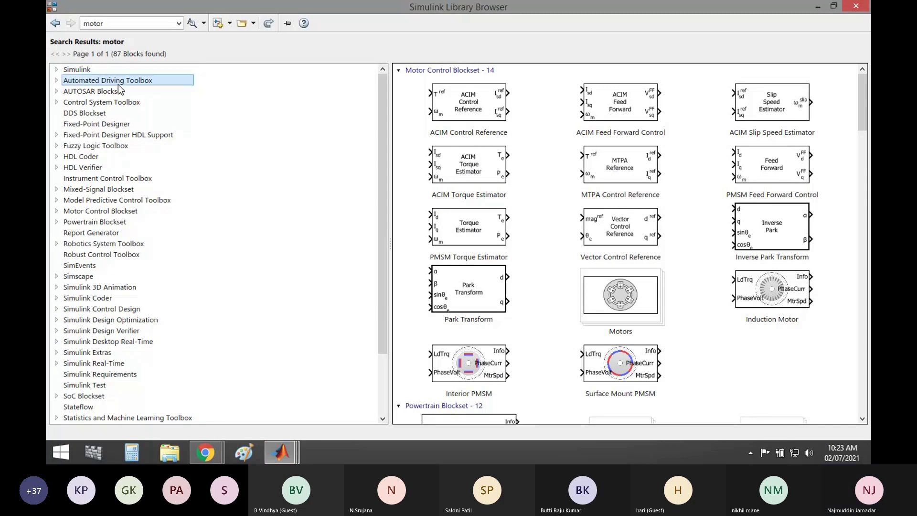
left_click(115, 90)
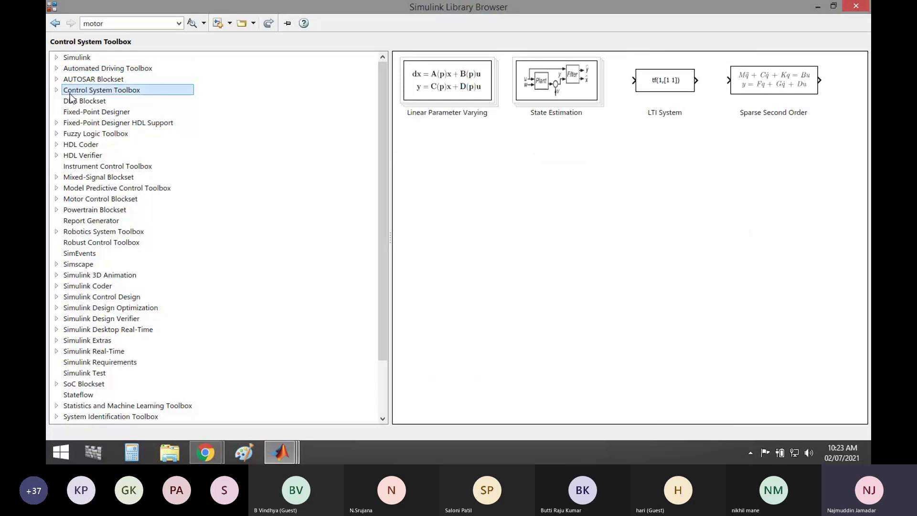
left_click(82, 136)
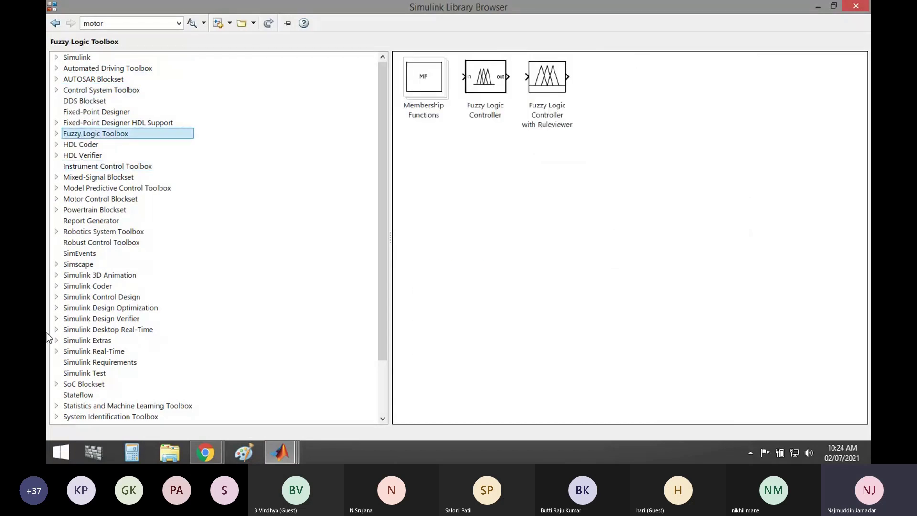
Expand Simscape's Electrical library and view its Electromechanical, Integrated Circuits and Passive blocks
left_click(58, 266)
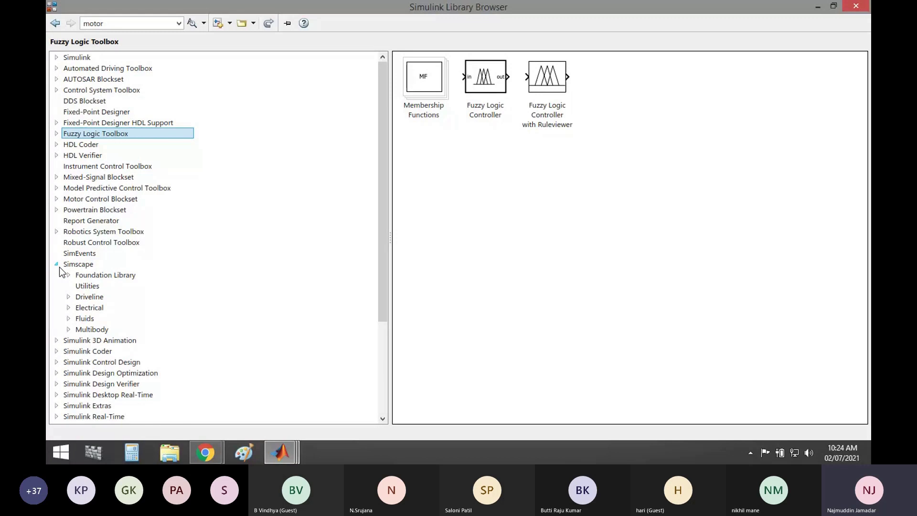
left_click(75, 311)
double_click(79, 309)
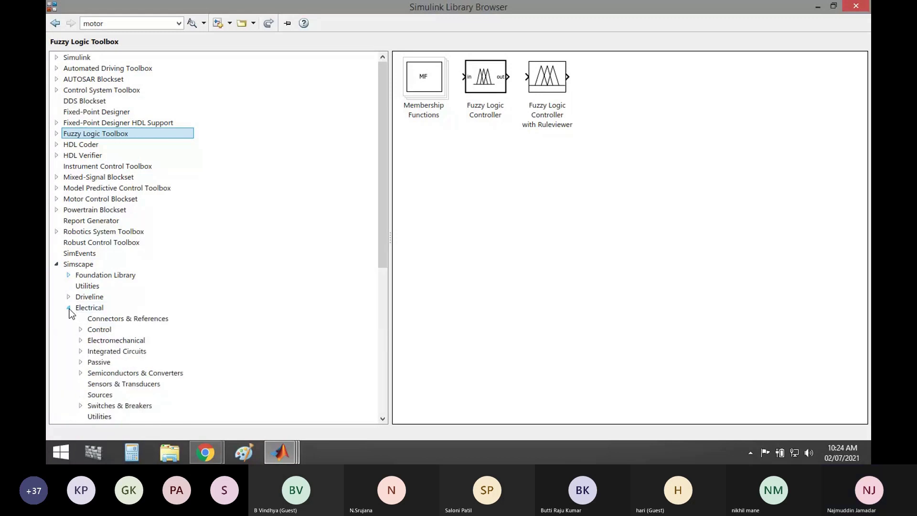
scroll(88, 291, "down", 2)
left_click(97, 274)
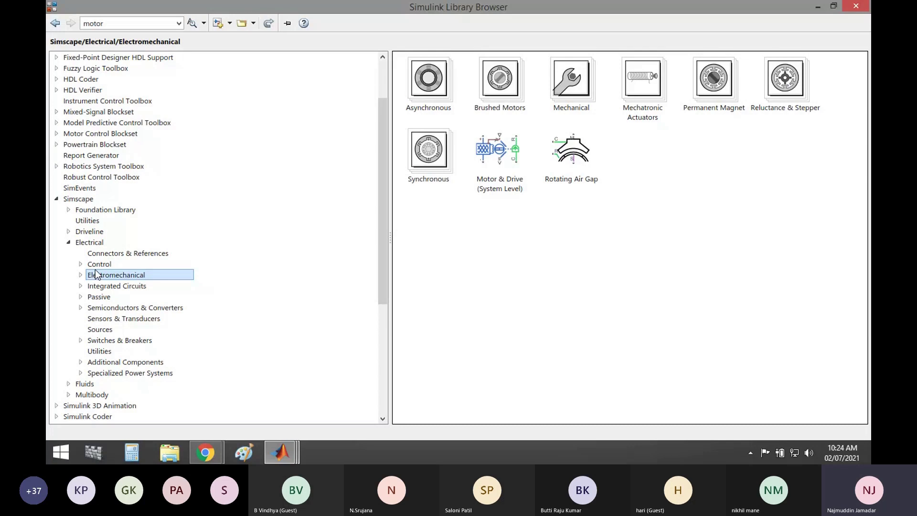
left_click(112, 286)
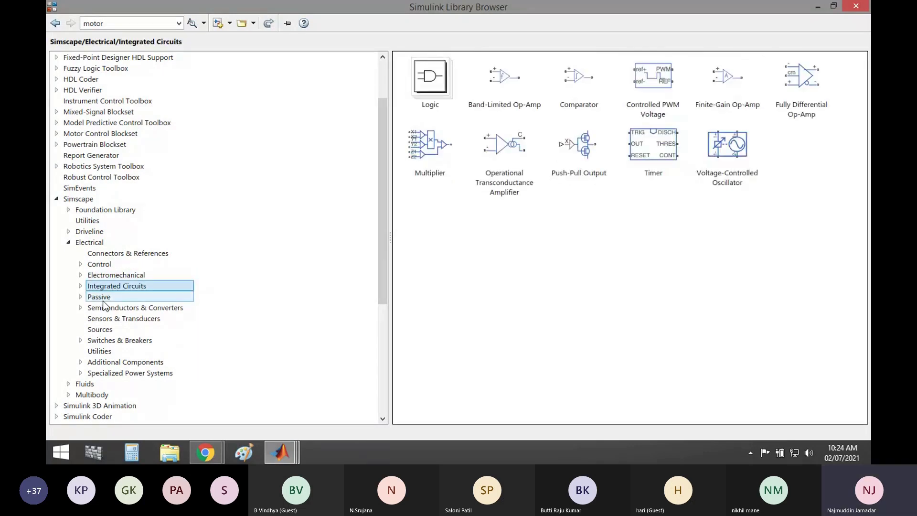
left_click(102, 298)
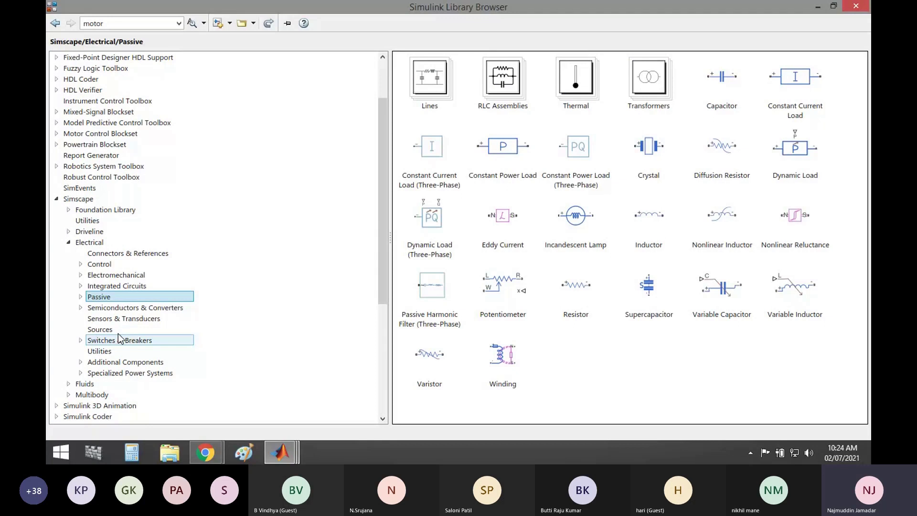
Expand the SoC Blockset library to view its sublibraries, and collapse it again
scroll(118, 333, "down", 5)
scroll(118, 324, "down", 1)
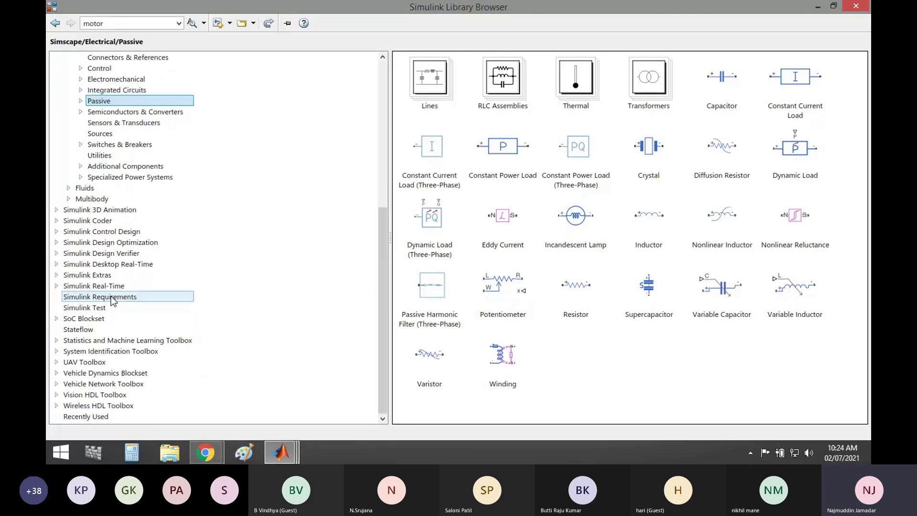
left_click(56, 319)
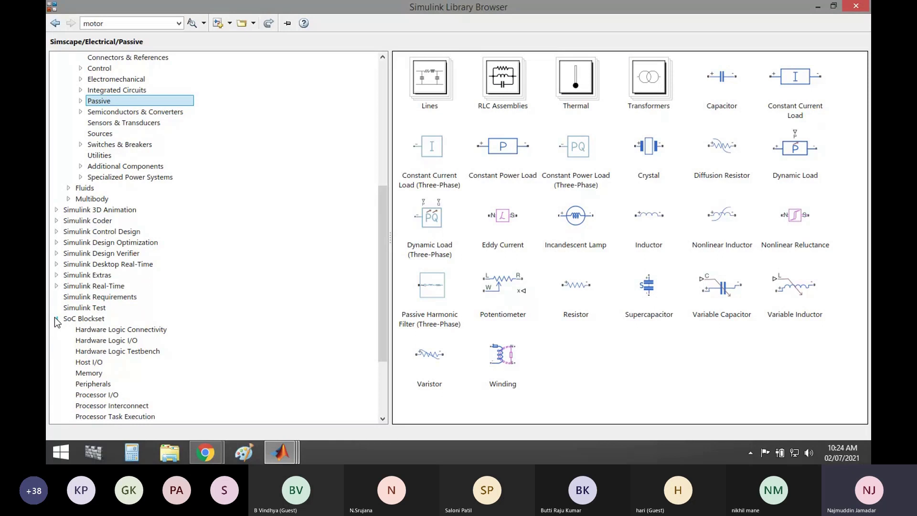
left_click(56, 318)
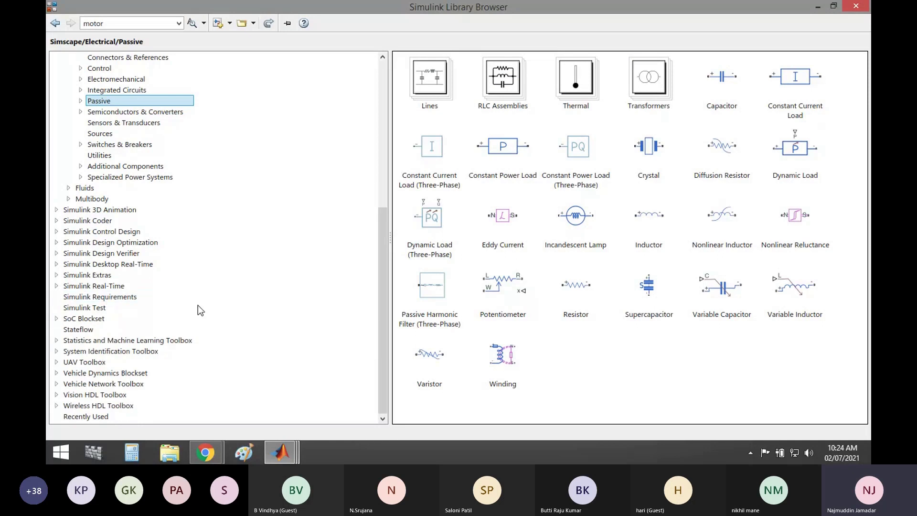
Switch to the Microsoft Teams meeting to check the participant list, and return to the EV model in Simulink
left_click(280, 452)
left_click(280, 453)
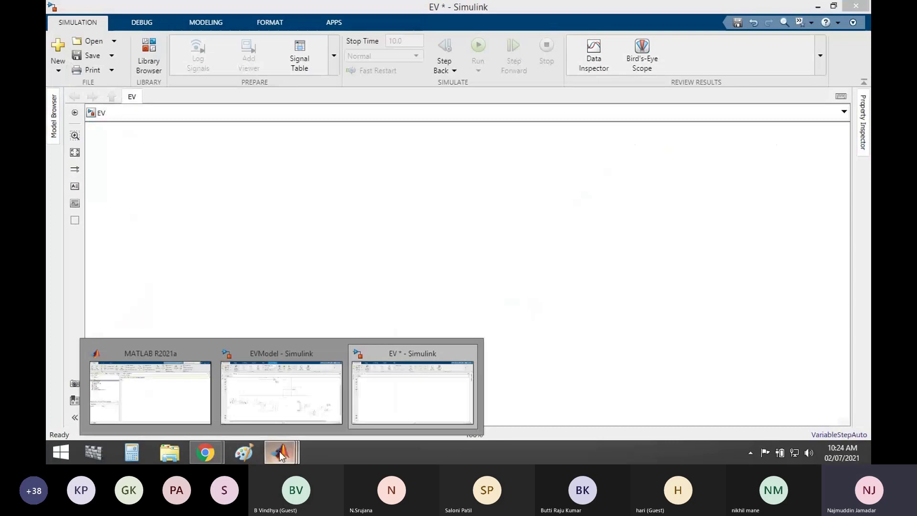
left_click(169, 388)
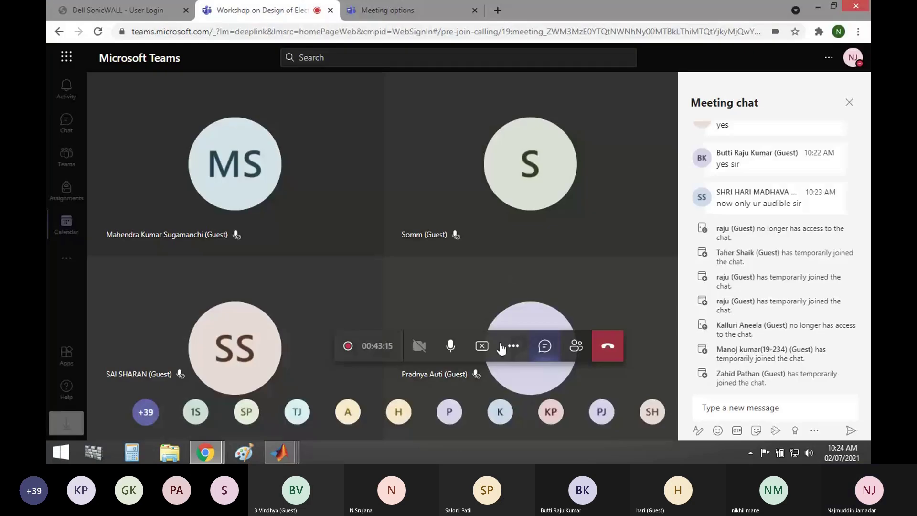
left_click(277, 450)
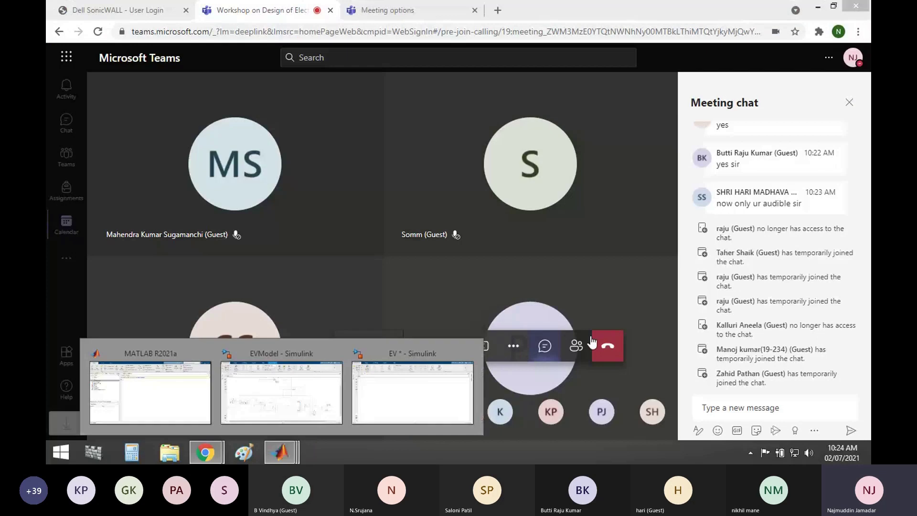
left_click(584, 345)
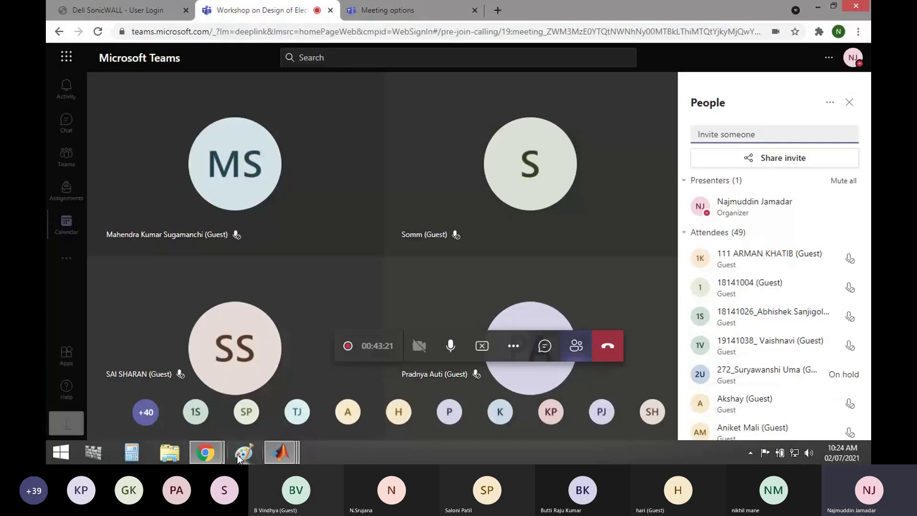
mouse_move(281, 451)
left_click(392, 393)
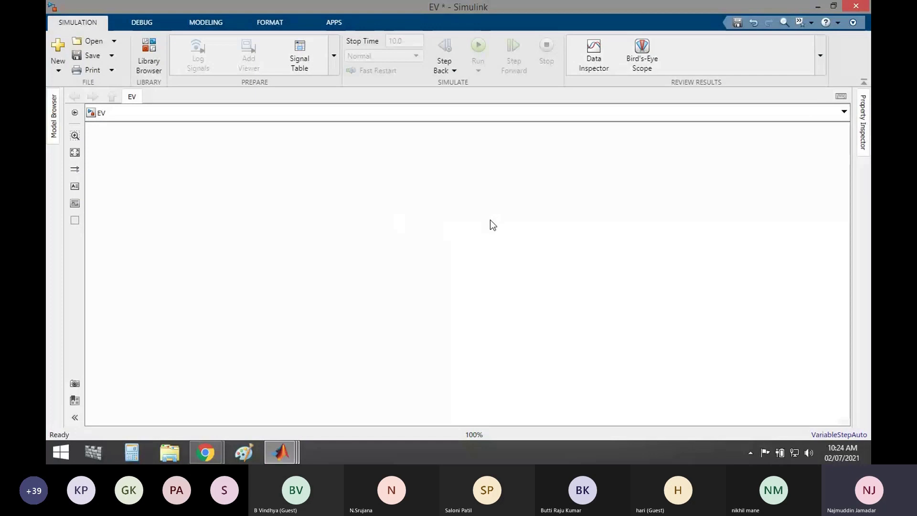
Search for "body" on the empty EV canvas and insert the Vehicle Body block from Driveline/Tires & Vehicles
double_click(474, 270)
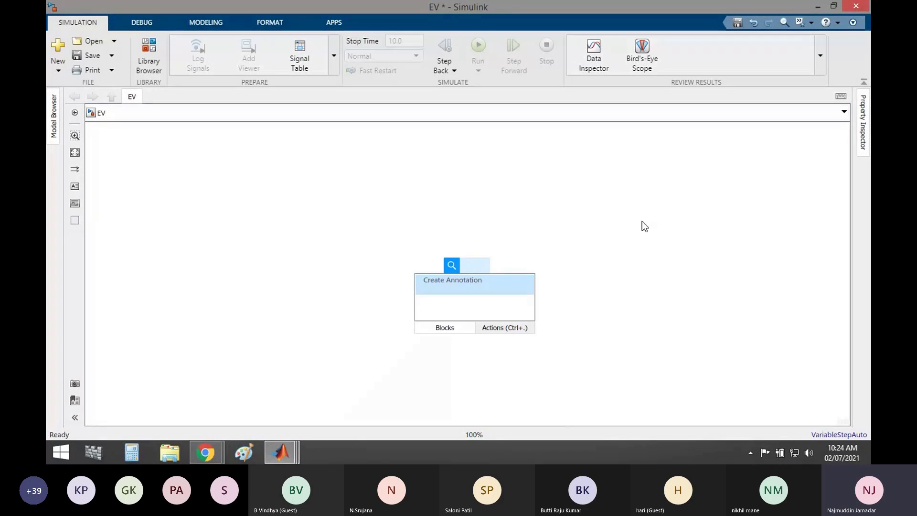
type("body")
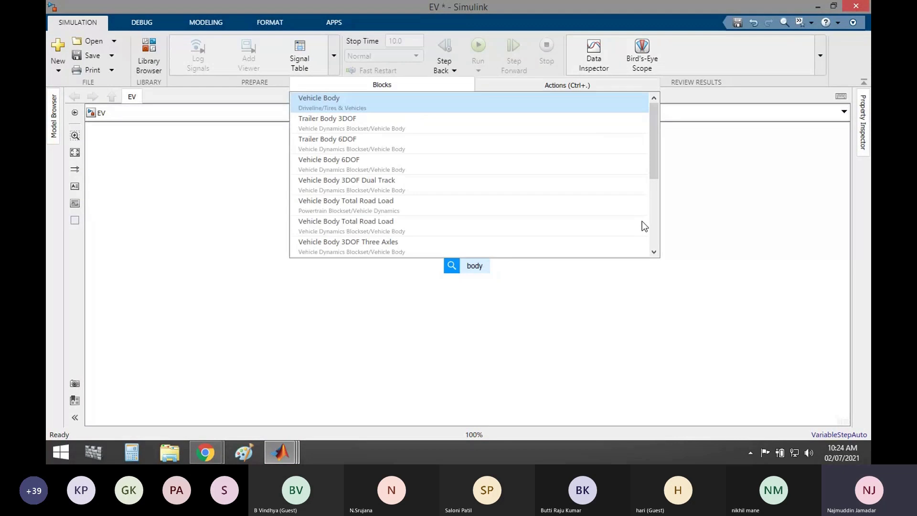
left_click(324, 103)
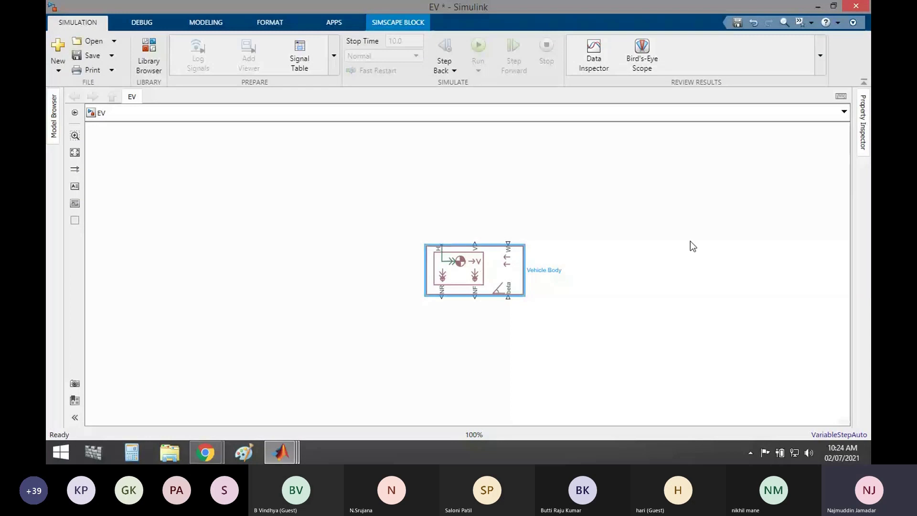
Rotate the Vehicle Body block by 90 degrees, then enlarge it and center it on the canvas
key("ctrl+r")
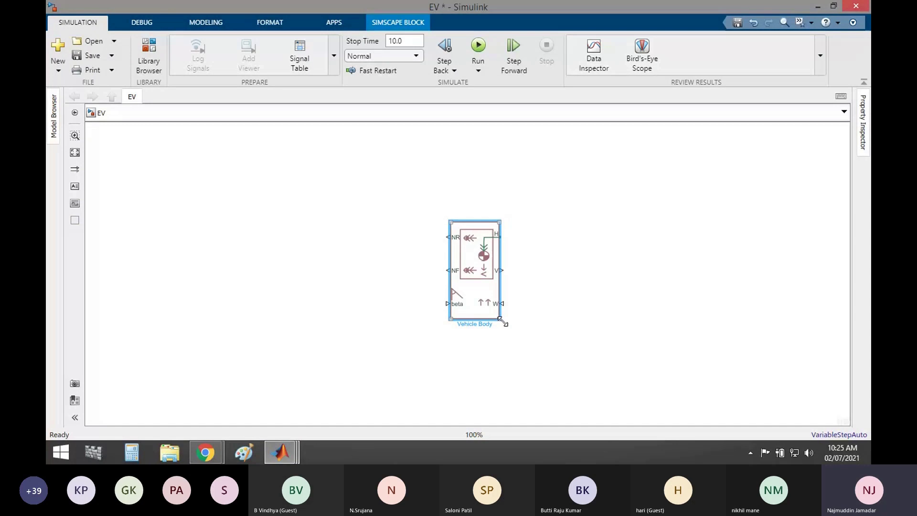
left_click_drag(500, 319, 567, 385)
left_click_drag(504, 301, 490, 262)
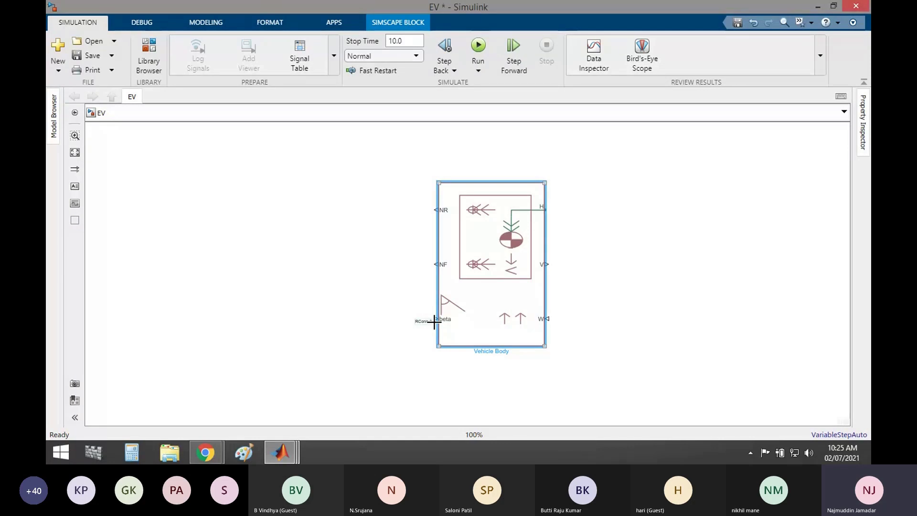
left_click(205, 458)
left_click(432, 360)
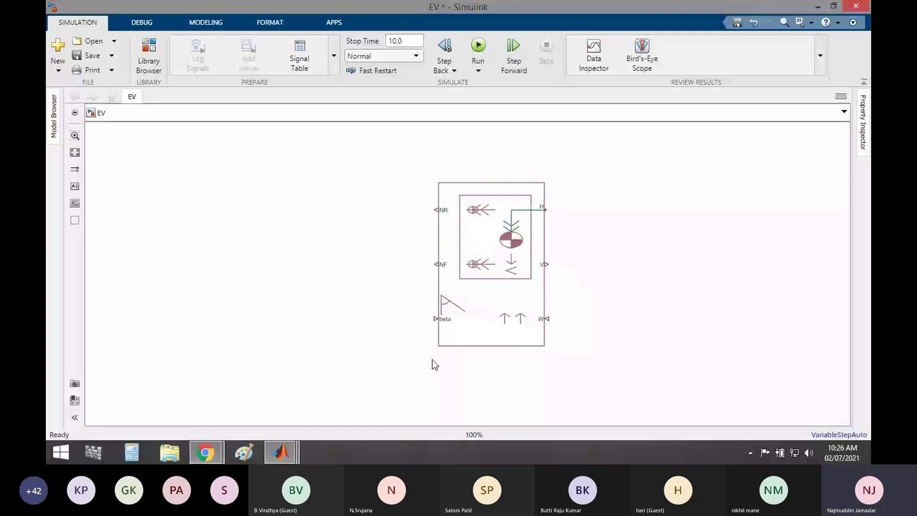
left_click(459, 334)
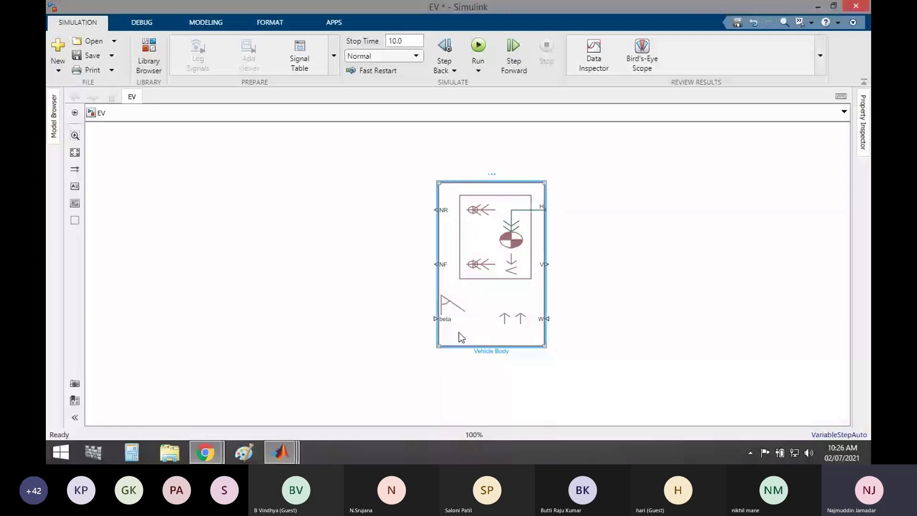
Open the Vehicle Body block's parameters and review the Main settings, including the options for externally-defined additional mass
double_click(467, 250)
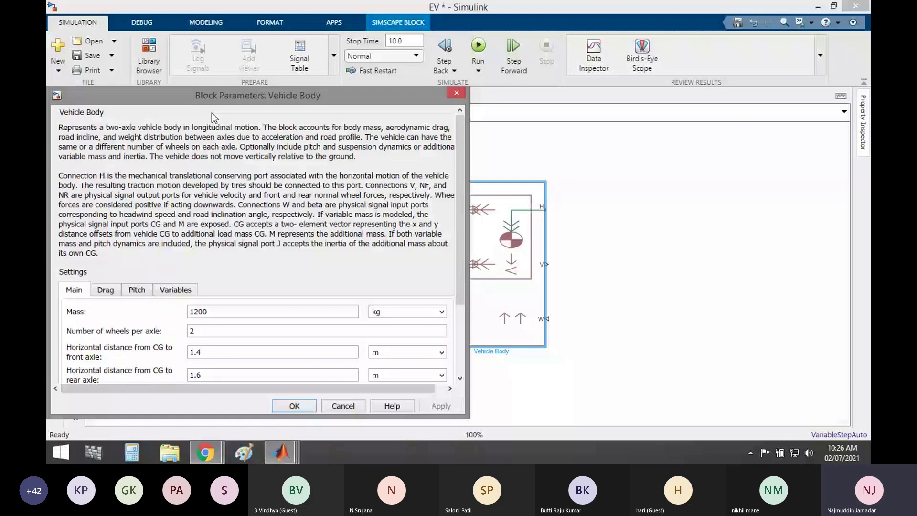
left_click_drag(212, 95, 495, 84)
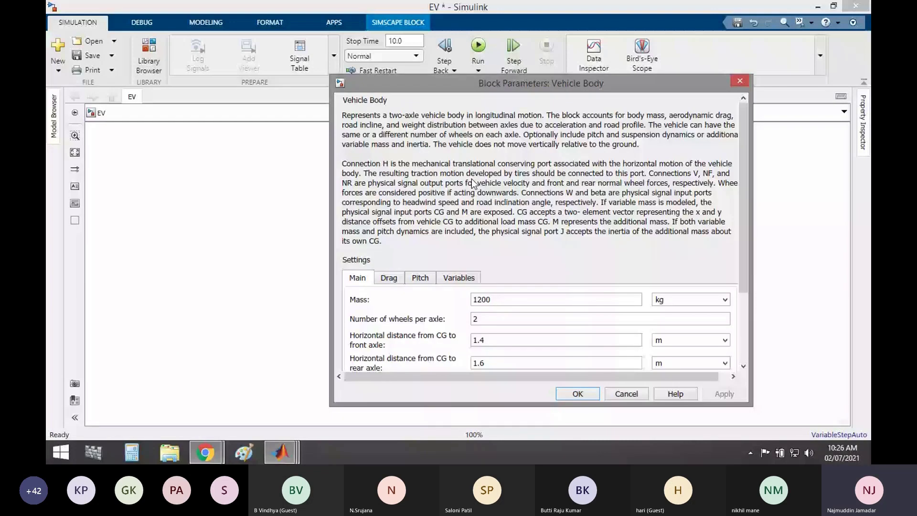
scroll(521, 249, "down", 1)
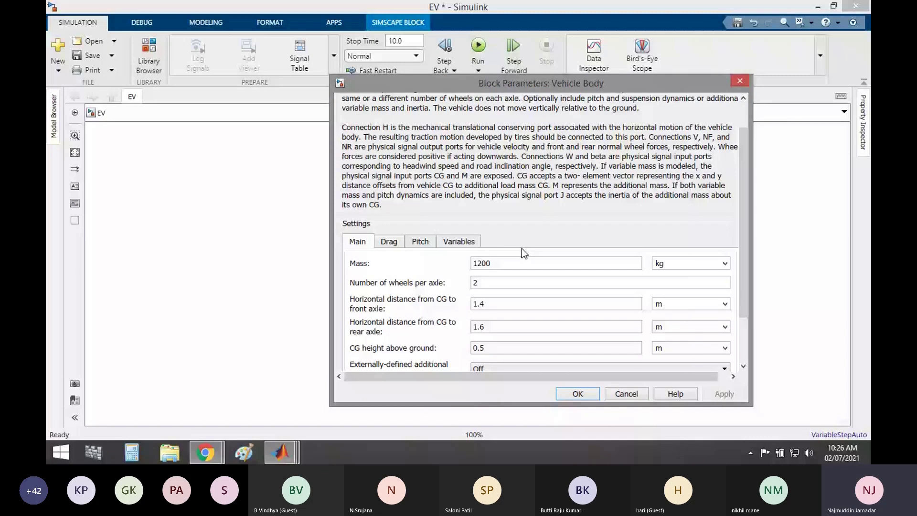
scroll(521, 249, "down", 2)
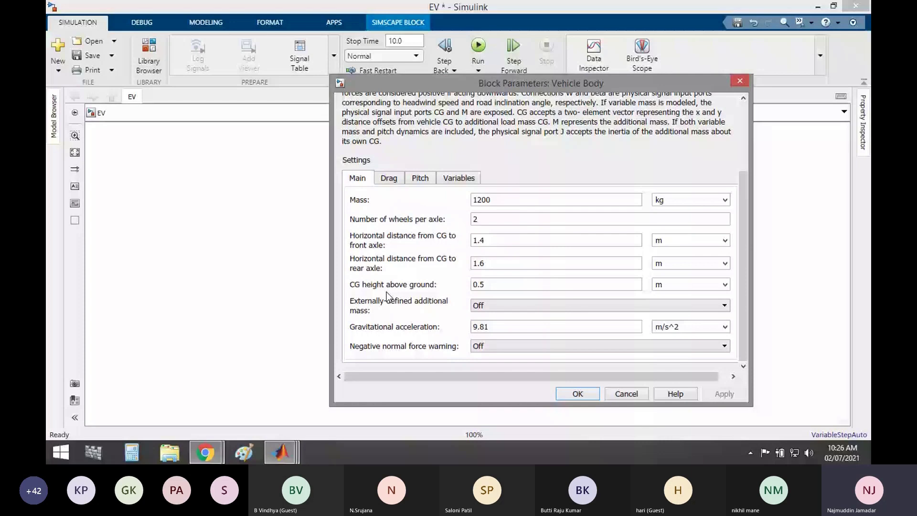
left_click(534, 306)
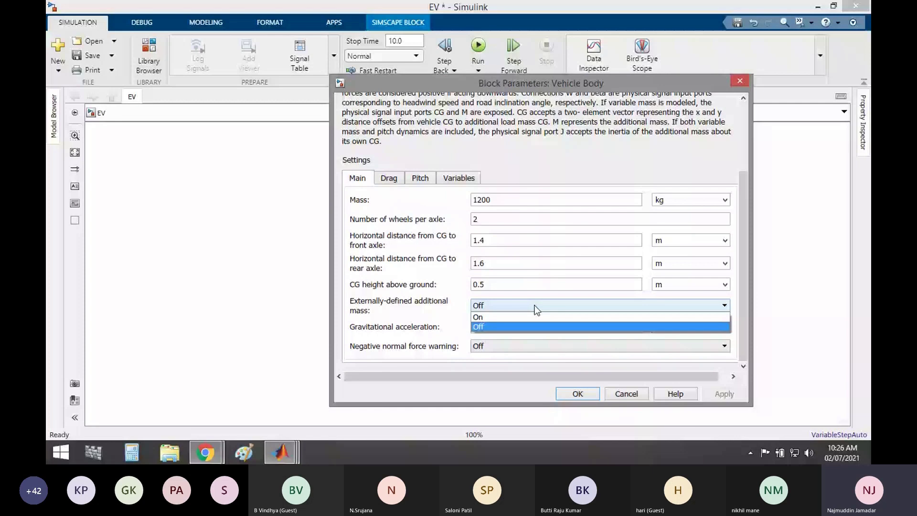
left_click(419, 326)
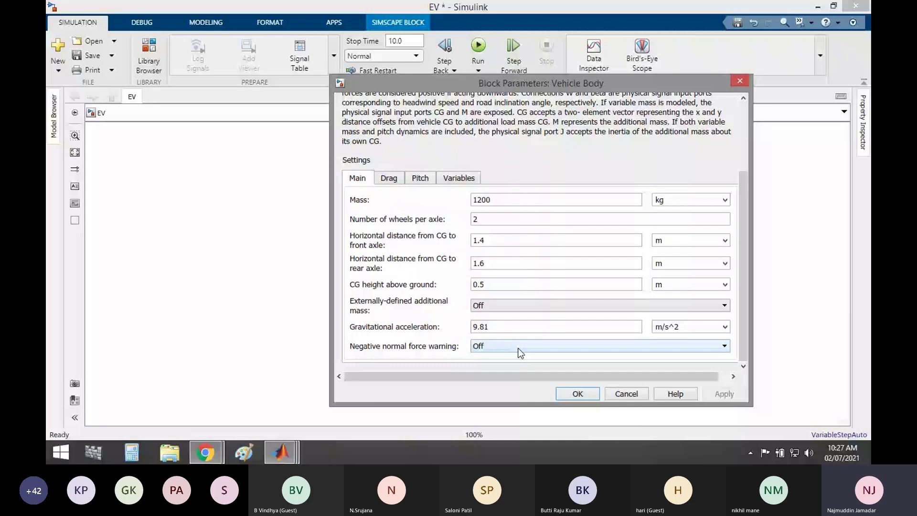
Review the Vehicle Body block's Drag settings, return to the Main settings and close the parameters without changes
left_click(389, 177)
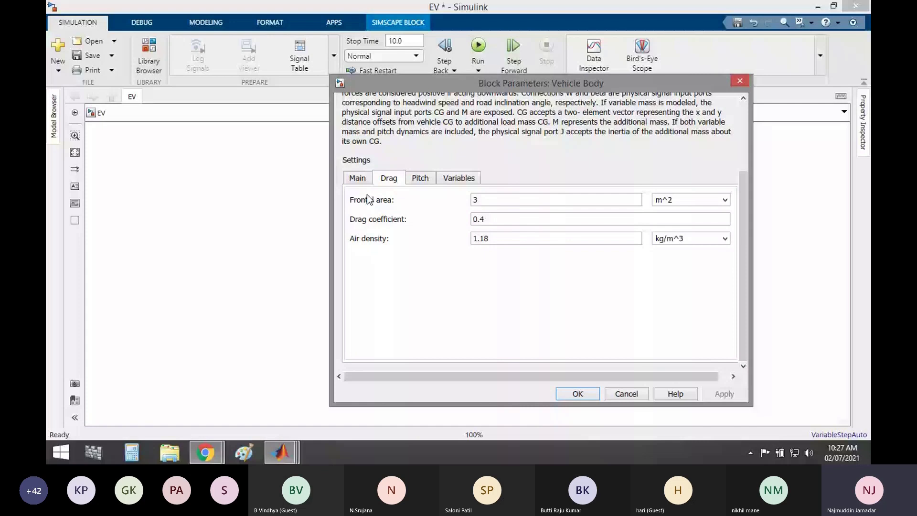
triple_click(367, 200)
key("ctrl+shift+Tab")
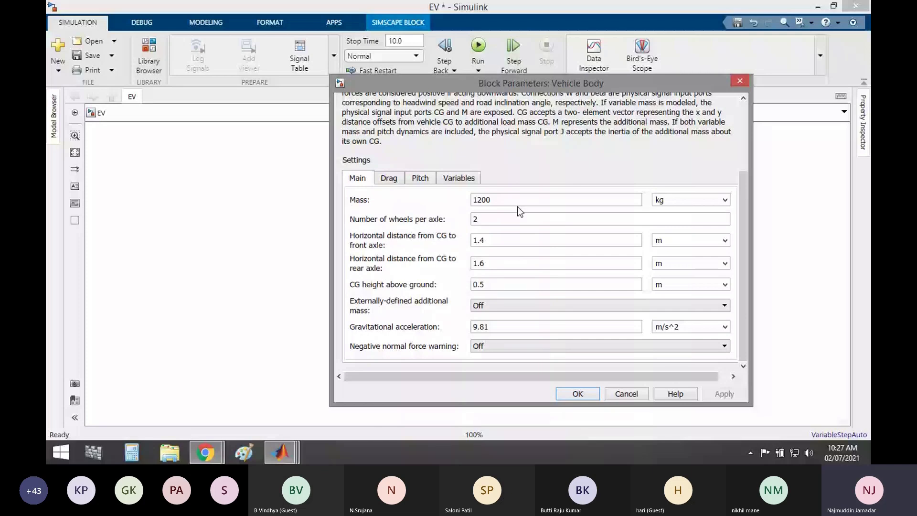
key("Escape")
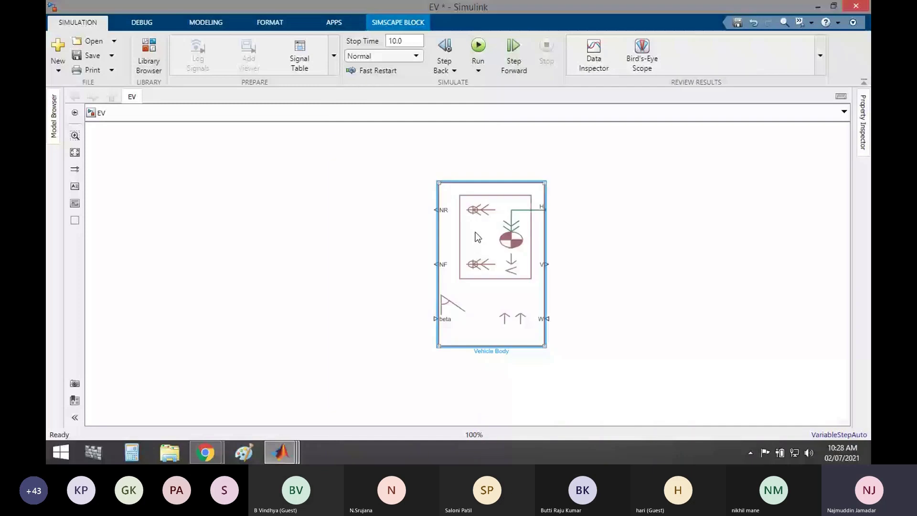
Open the documentation page for the Vehicle Body block
right_click(478, 237)
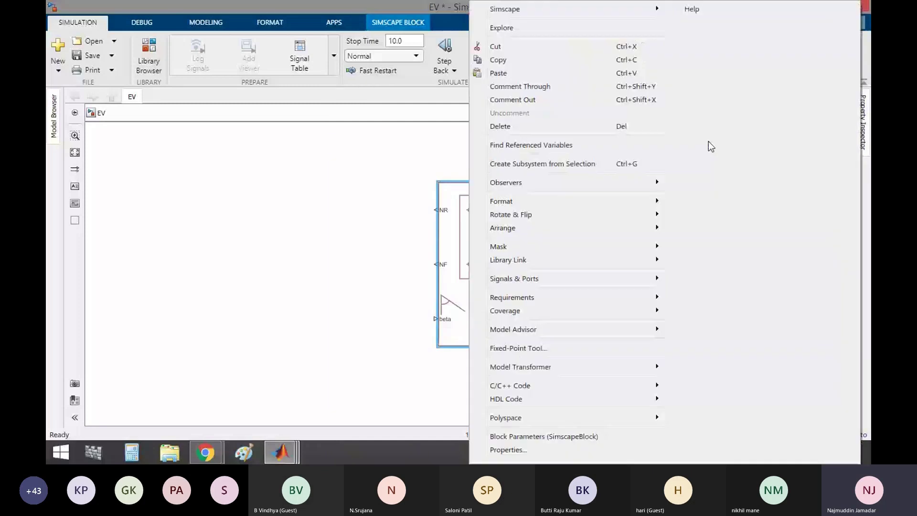
key("Escape")
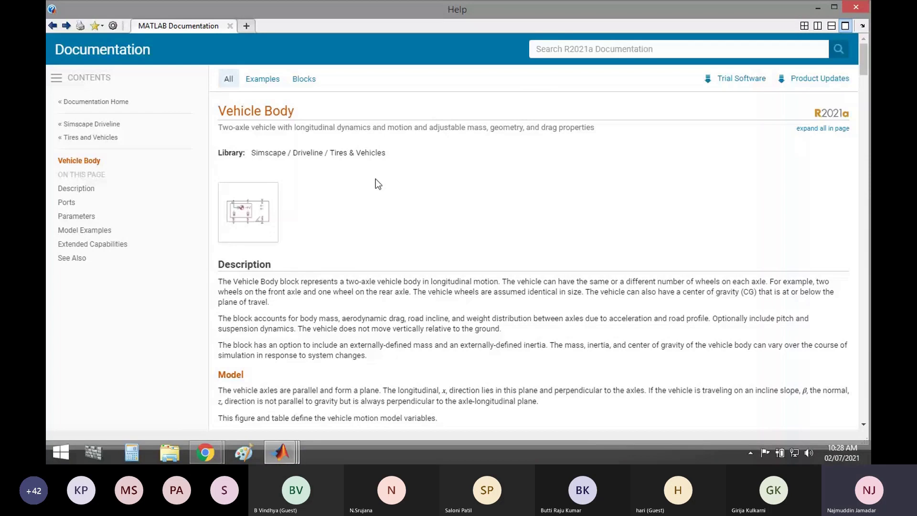
Read through the Vehicle Body documentation, covering the motion model variables, equations, ports and parameters, then close the help window
scroll(439, 208, "down", 5)
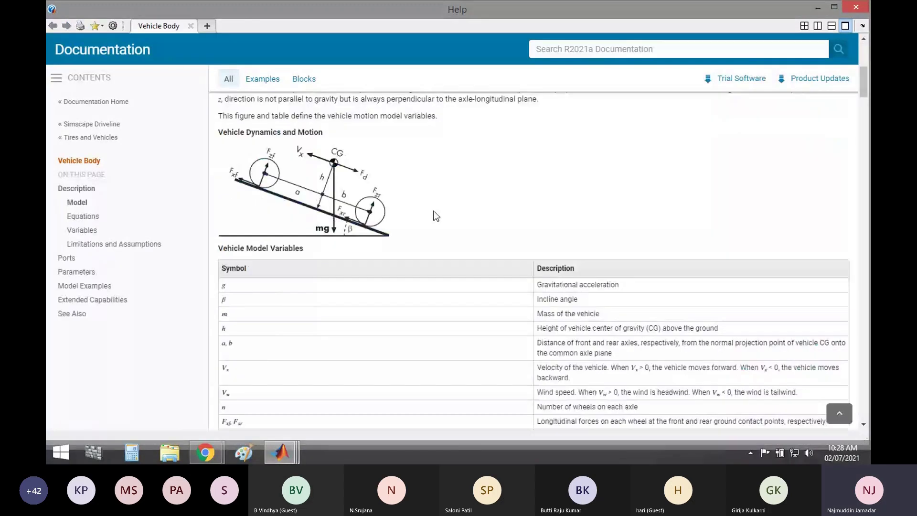
scroll(433, 211, "down", 2)
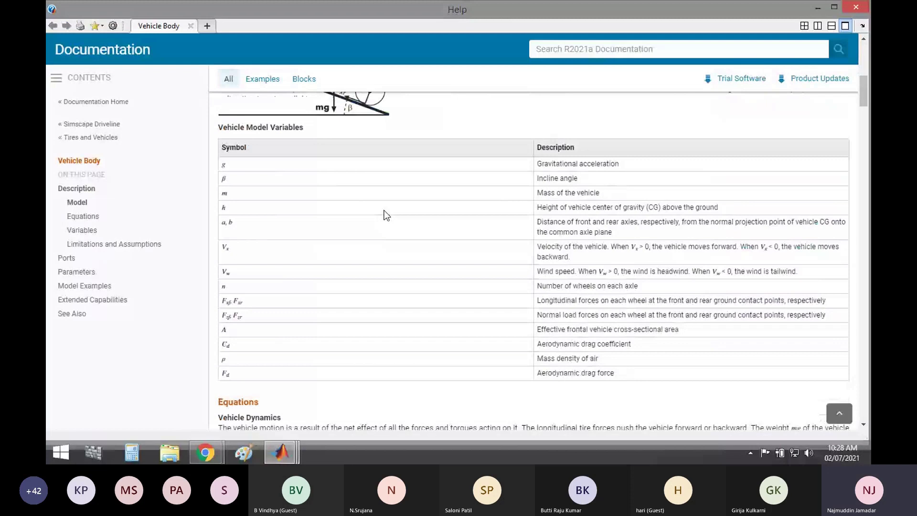
scroll(386, 215, "down", 6)
scroll(386, 214, "down", 5)
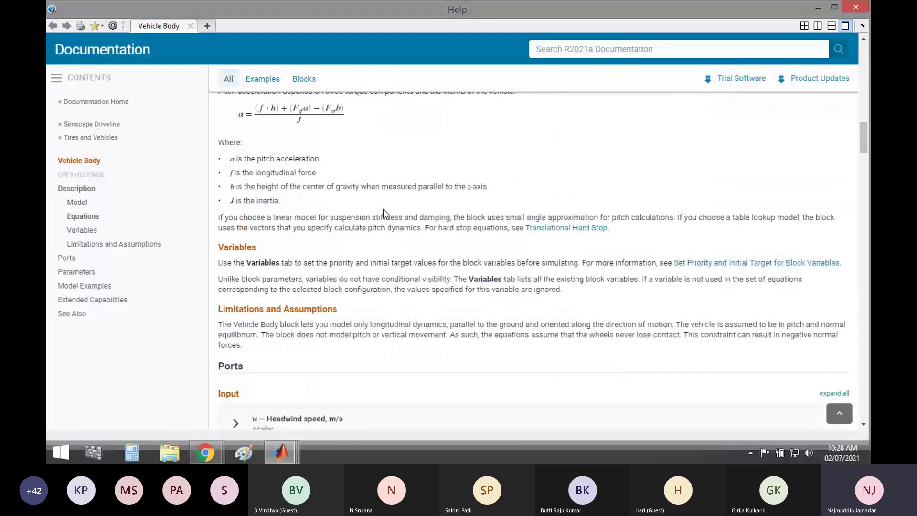
scroll(386, 215, "down", 7)
scroll(383, 210, "down", 5)
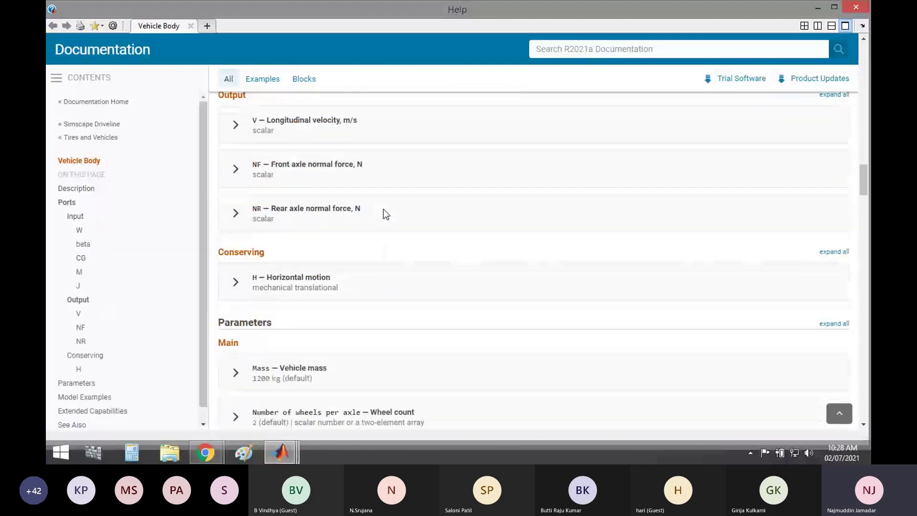
scroll(384, 210, "down", 3)
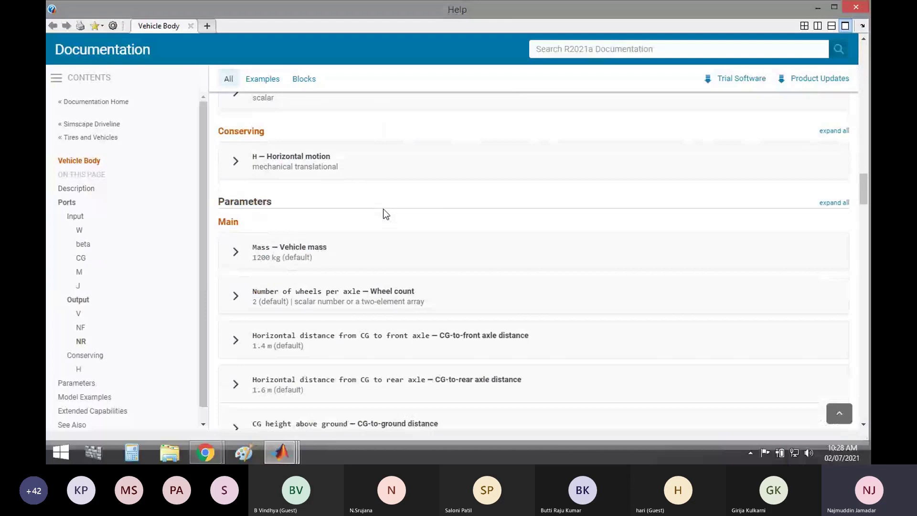
scroll(383, 208, "down", 5)
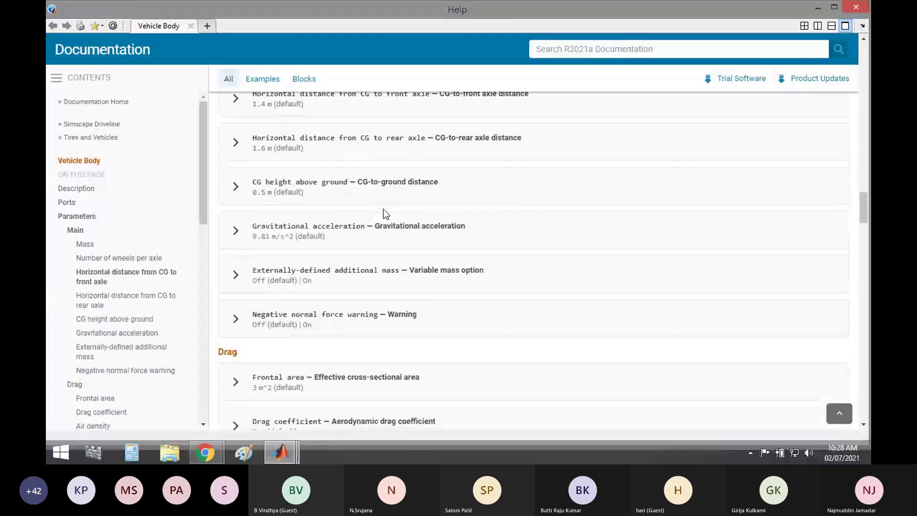
scroll(383, 208, "up", 10)
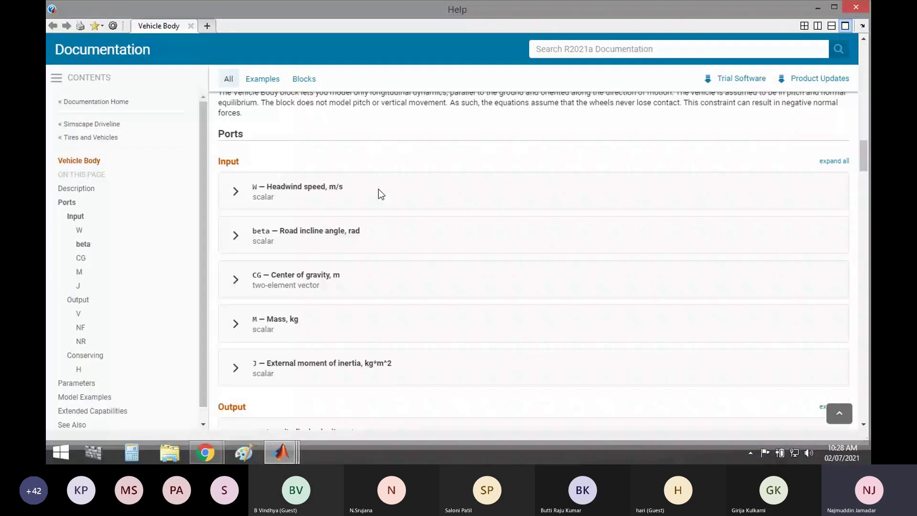
scroll(378, 188, "up", 5)
key("alt+Left")
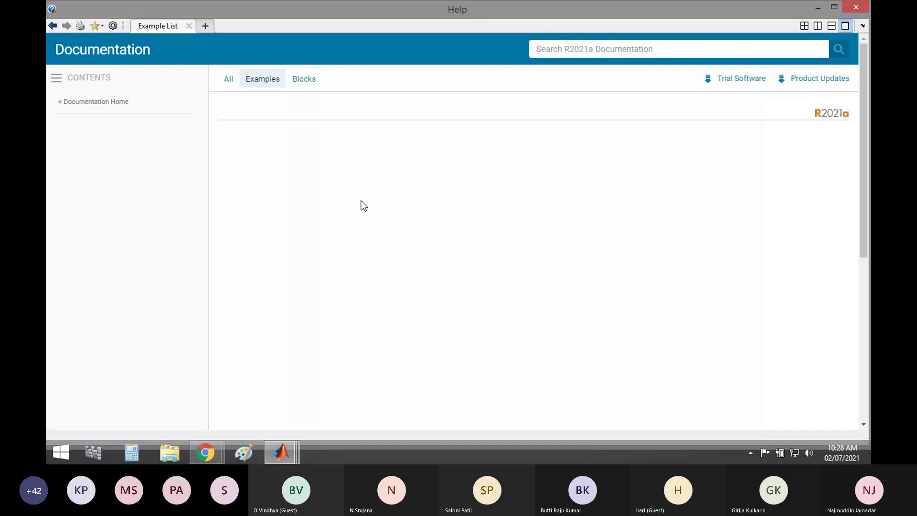
left_click(856, 8)
Move the Vehicle Body block up and add an enlarged Tire (Magic Formula) block to its left
left_click_drag(486, 258, 513, 217)
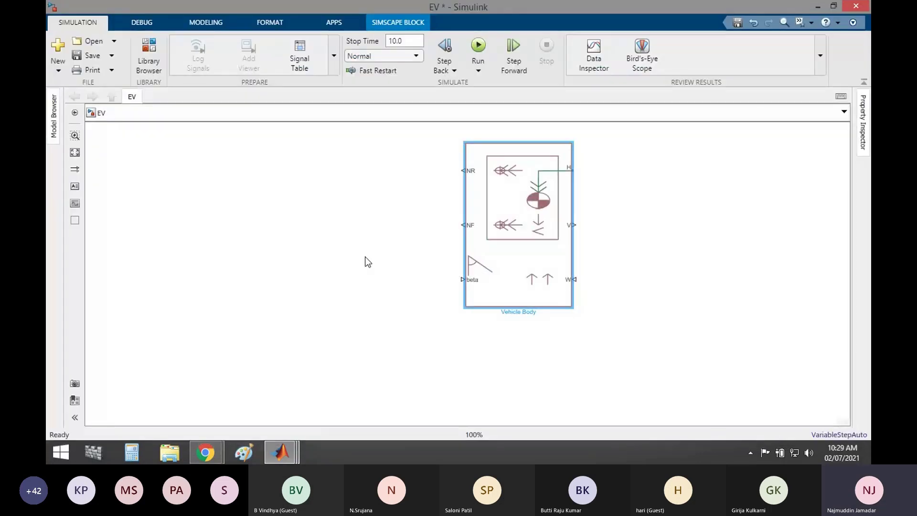
double_click(268, 282)
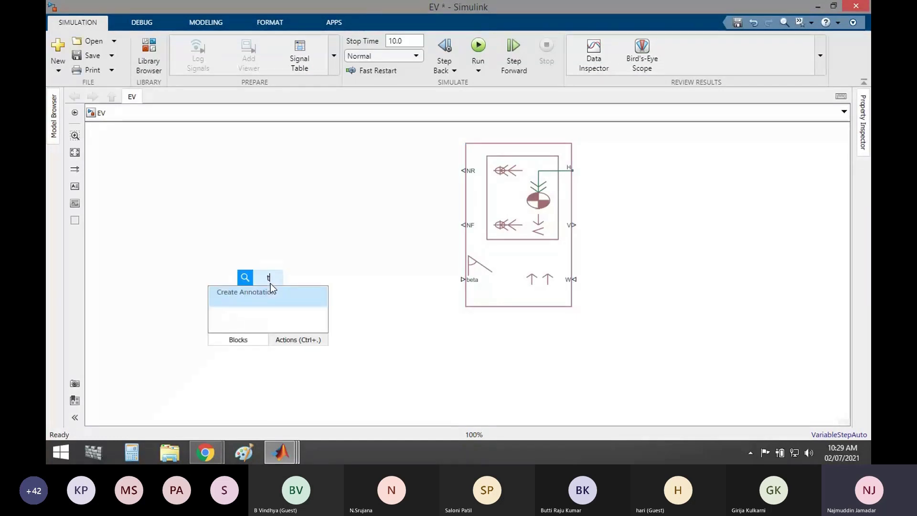
type("tire")
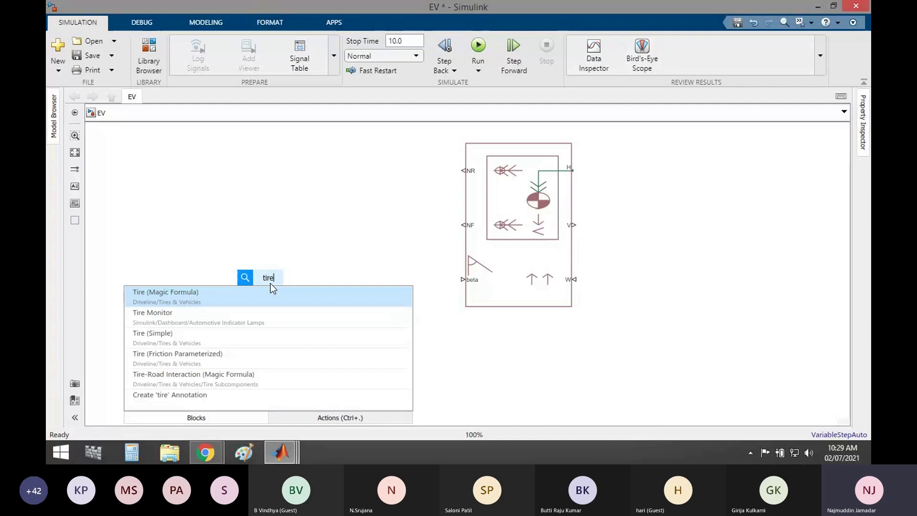
left_click(157, 293)
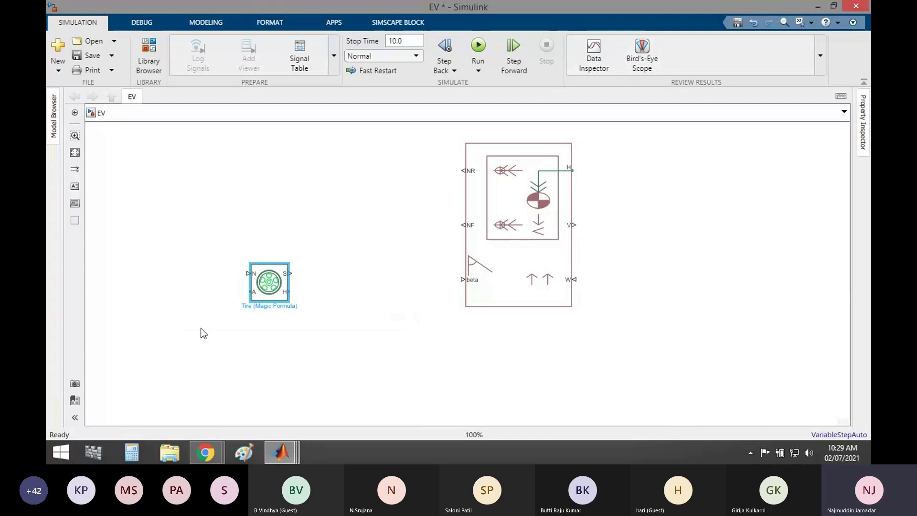
left_click_drag(290, 302, 401, 407)
left_click_drag(354, 361, 308, 267)
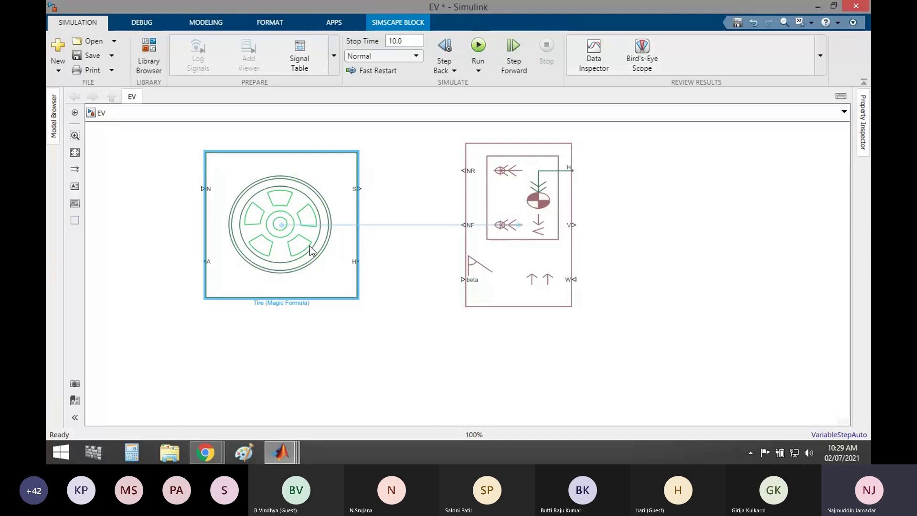
left_click(428, 360)
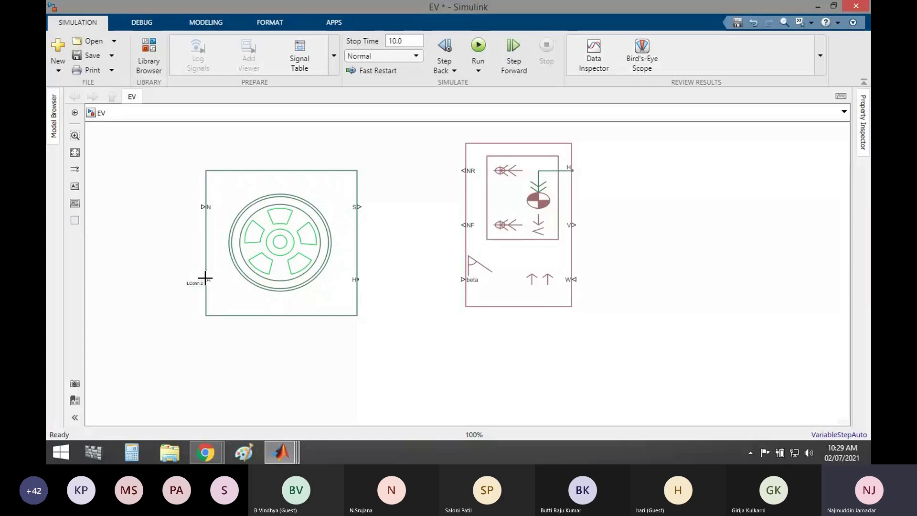
Open the Tire (Magic Formula) block's parameters, review the Main settings including the rated vertical load, and close them without changes
double_click(244, 276)
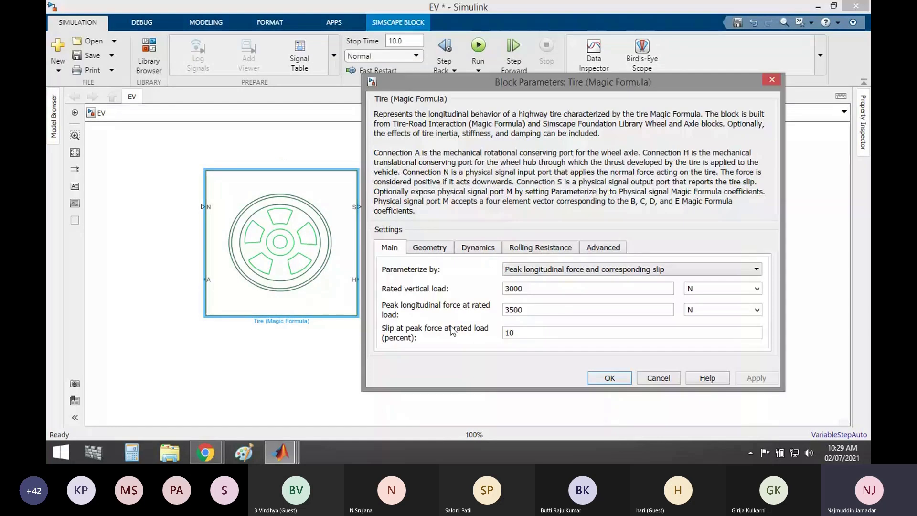
double_click(551, 287)
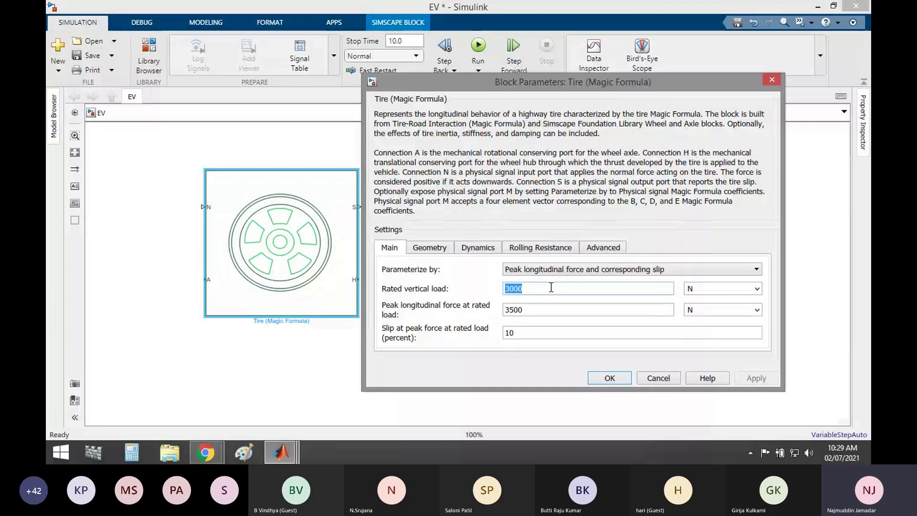
left_click(601, 382)
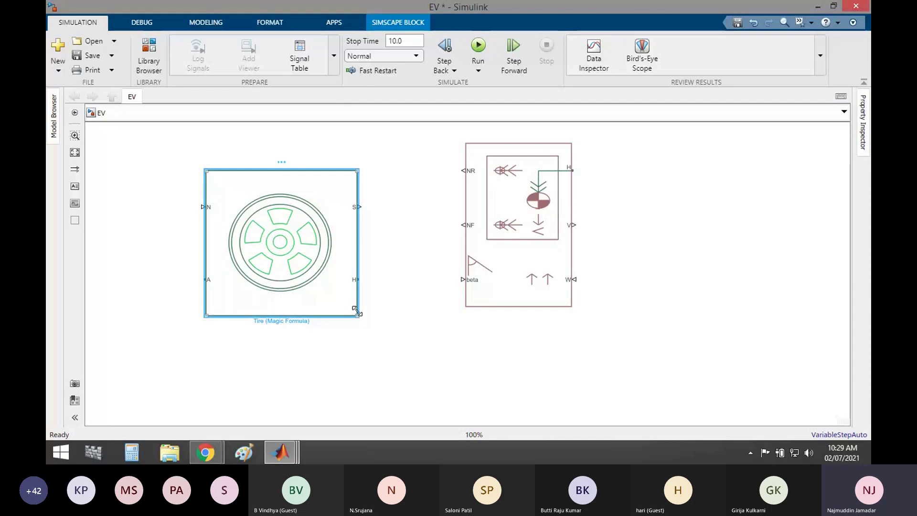
Shrink the tire block, duplicate it, and align the copy directly below the original with a gap between them
left_click_drag(356, 311, 329, 297)
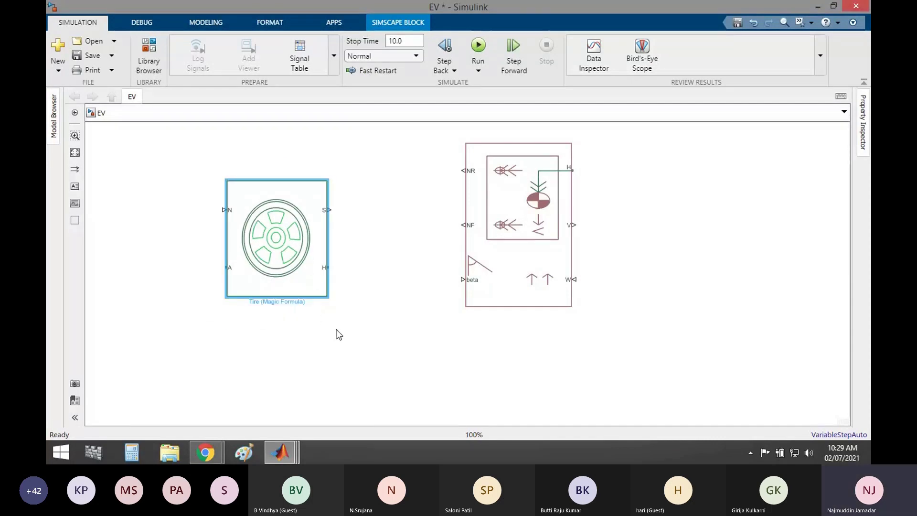
left_click(346, 366)
key("ctrl+v")
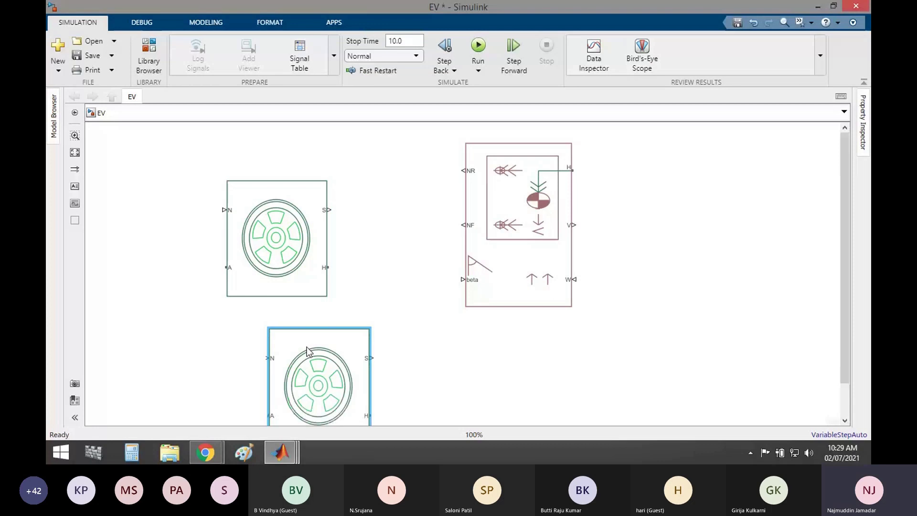
left_click_drag(308, 352, 270, 344)
scroll(564, 273, "down", 1)
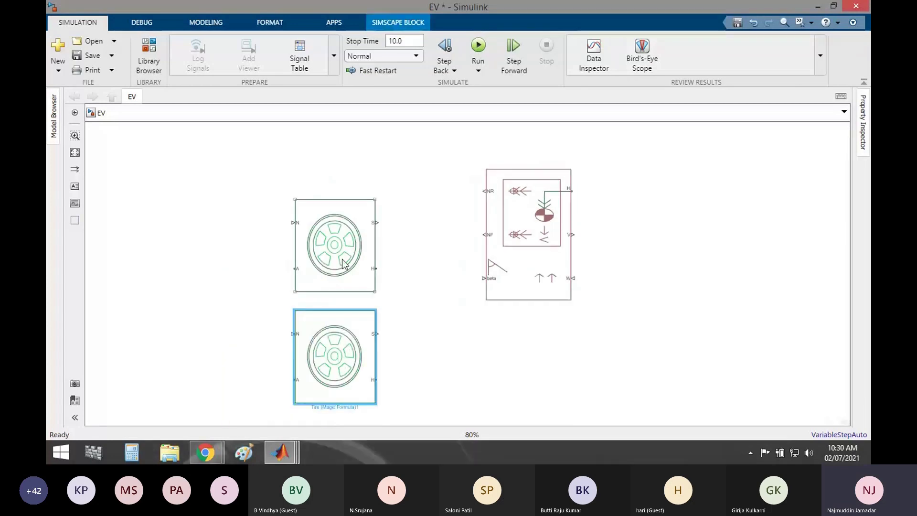
left_click_drag(344, 262, 342, 226)
left_click_drag(339, 325, 339, 304)
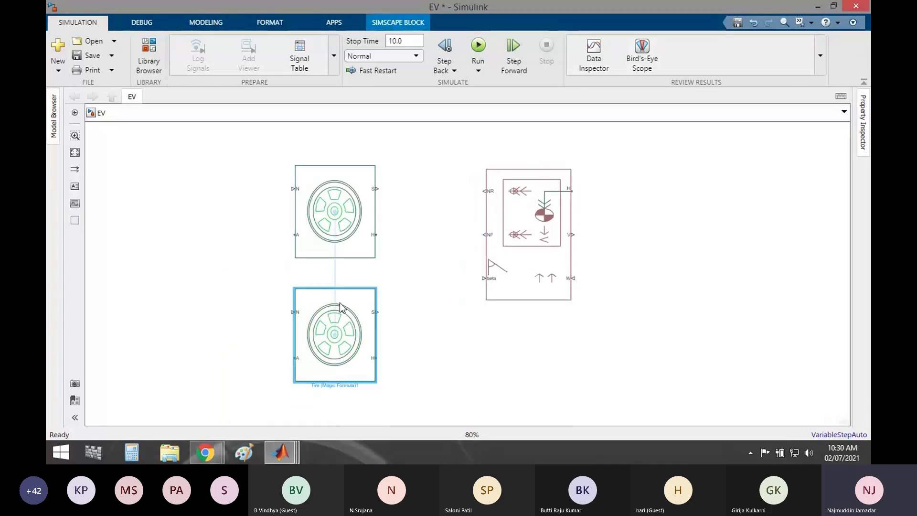
left_click(454, 352)
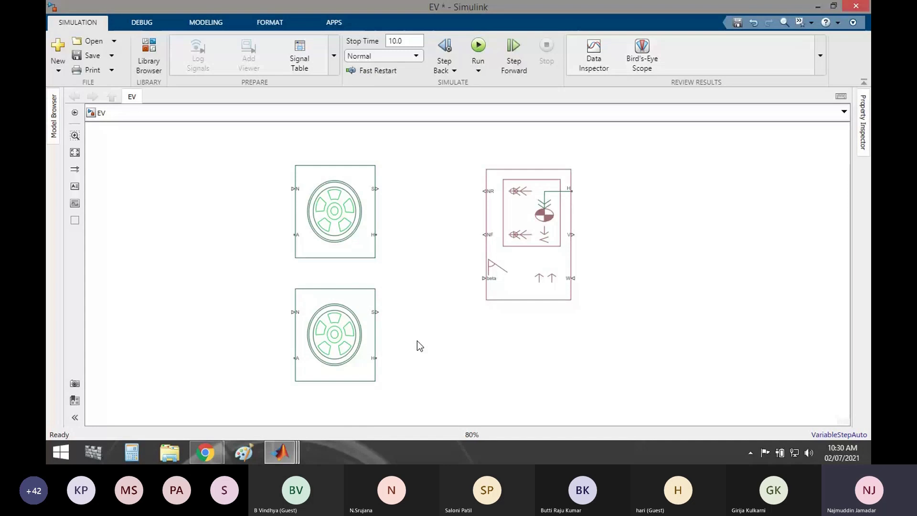
Connect the H ports of both tire blocks to the H port of the Vehicle Body block
left_click_drag(375, 235, 576, 190)
left_click_drag(376, 358, 431, 235)
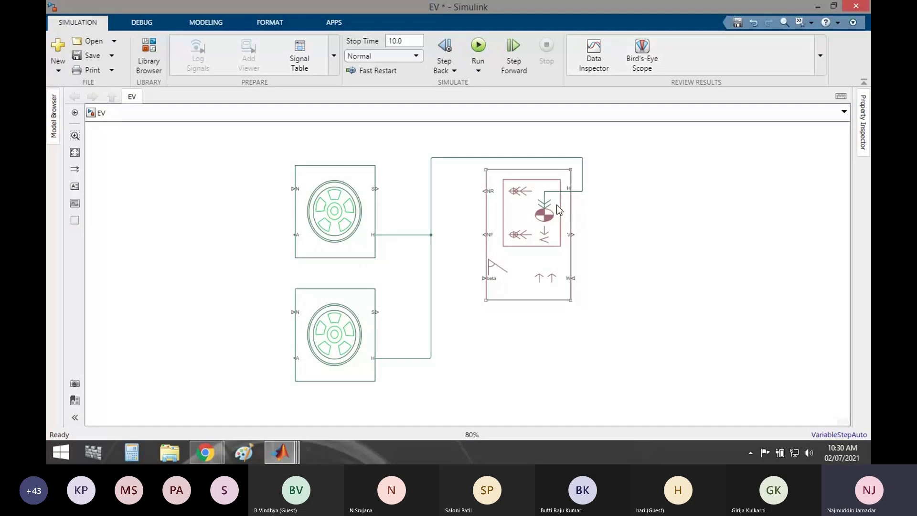
left_click(558, 229)
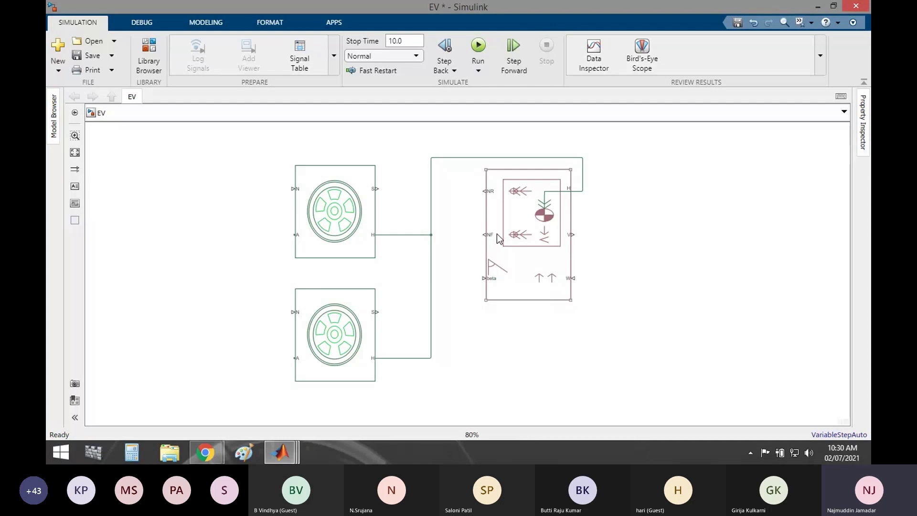
Connect the Vehicle Body's NF port to the N ports of both tires, routing the line clear above the upper tire
left_click_drag(484, 278, 484, 235)
left_click_drag(428, 191, 285, 192)
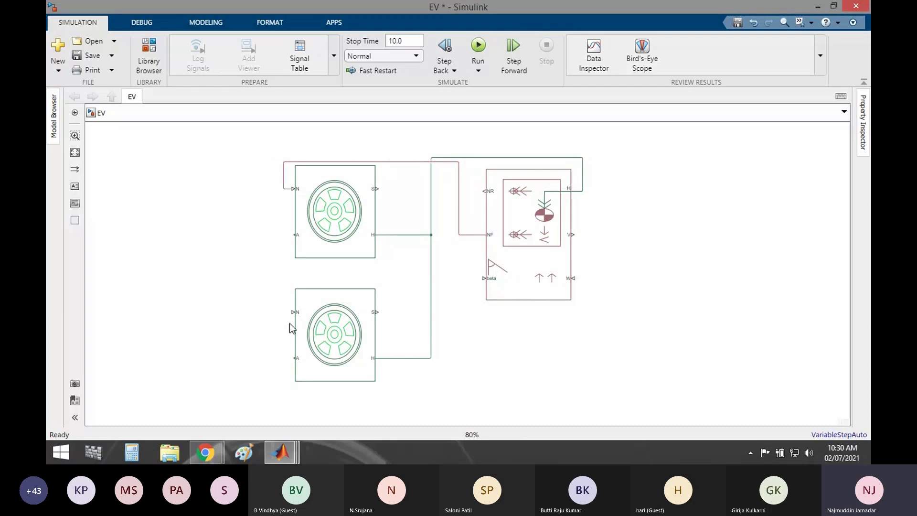
left_click_drag(289, 314, 284, 192)
left_click_drag(388, 161, 389, 140)
left_click(521, 376)
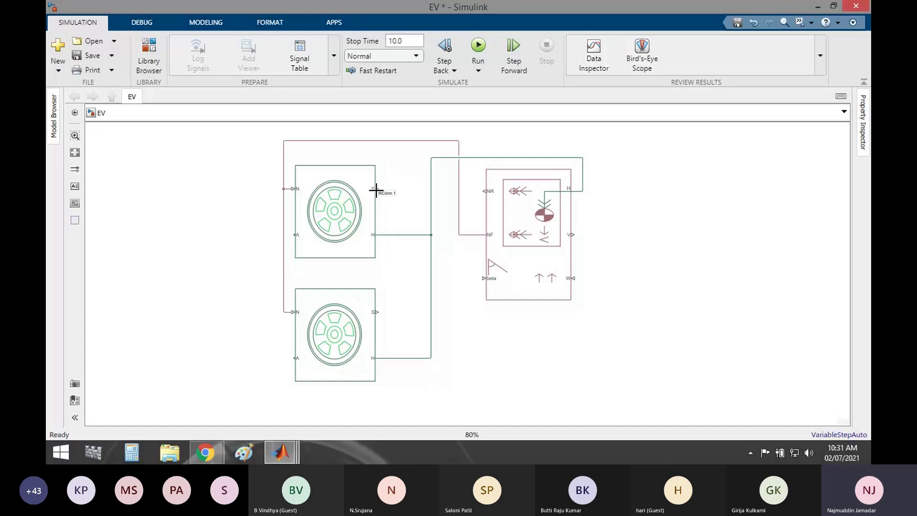
Add a Differential block from the Driveline/Gears library to the left of the two tire blocks
scroll(457, 306, "down", 2)
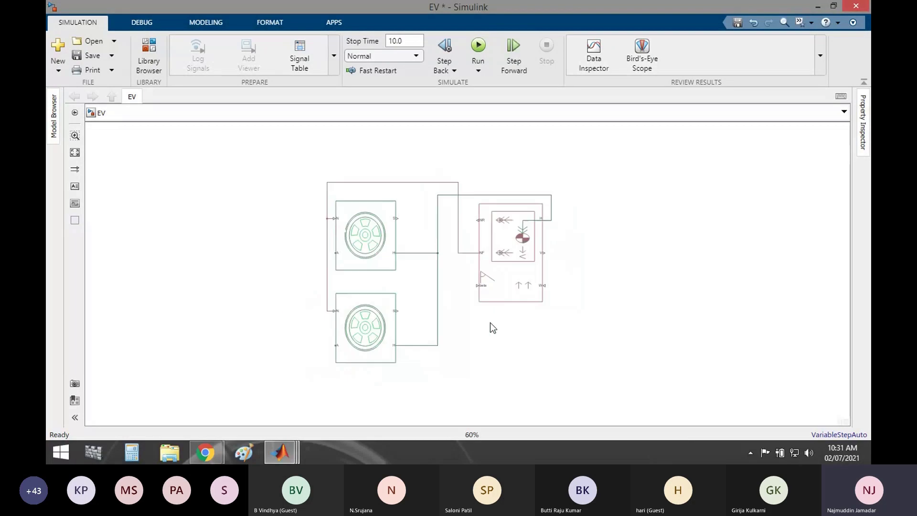
left_click(515, 286)
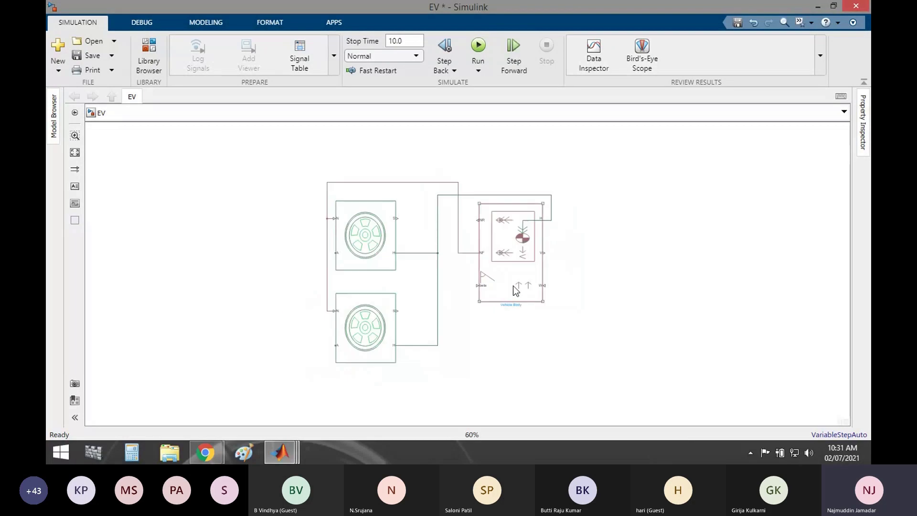
left_click(458, 287)
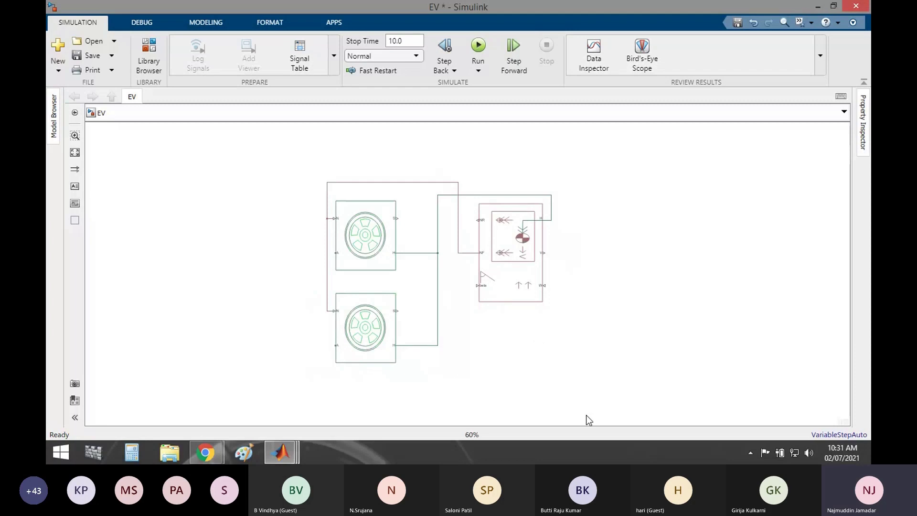
double_click(230, 277)
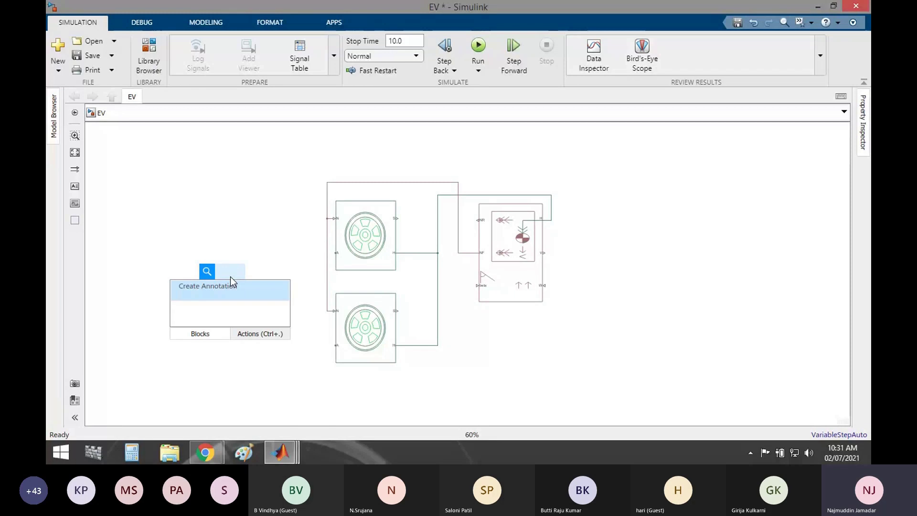
type("differe")
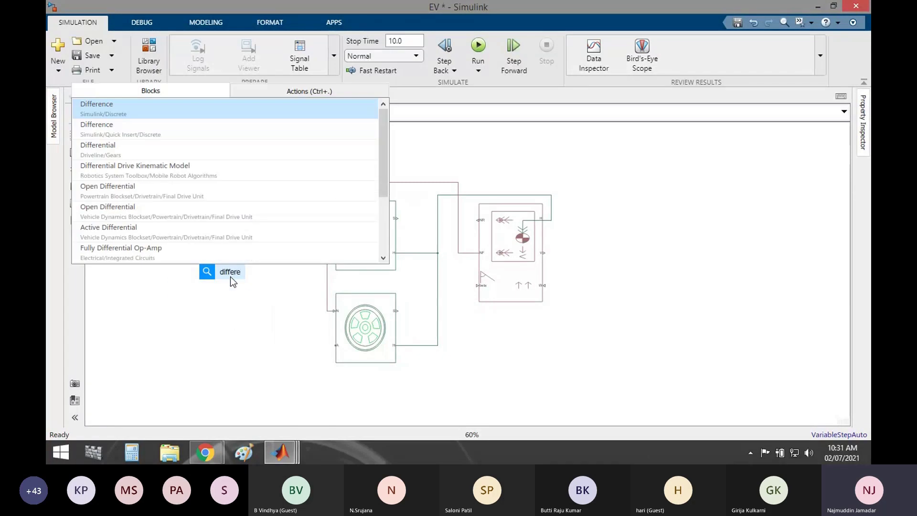
left_click(132, 157)
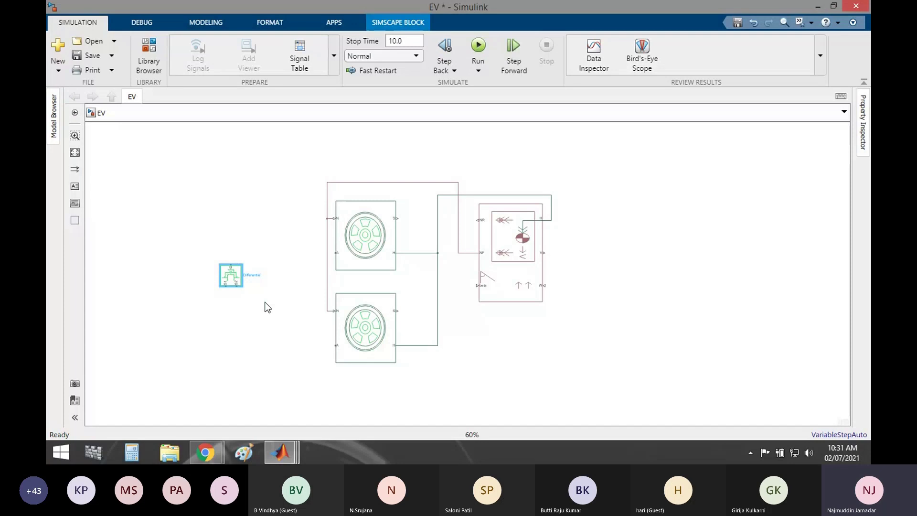
Rotate the Differential block by 270 degrees so its S1 and S2 ports face the tires, and enlarge it slightly
key("ctrl+r")
key("ctrl+r")
key("ctrl+r")
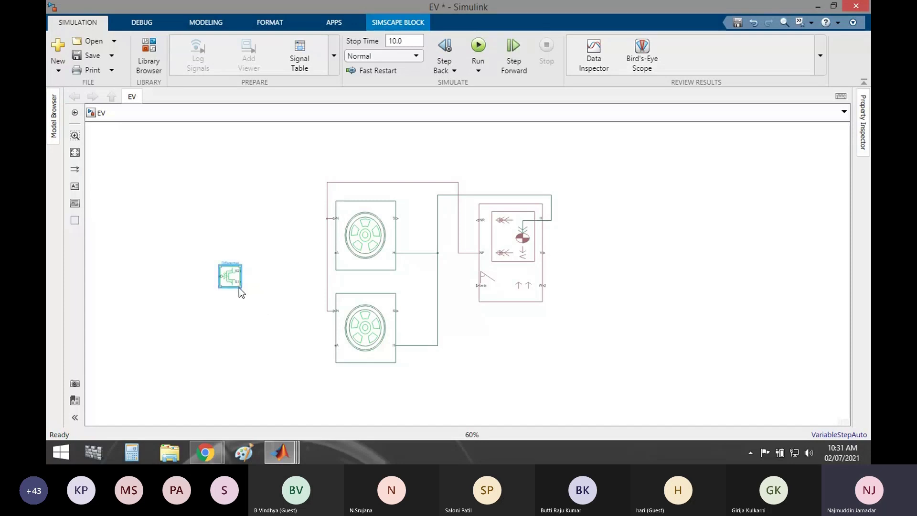
scroll(215, 270, "up", 5)
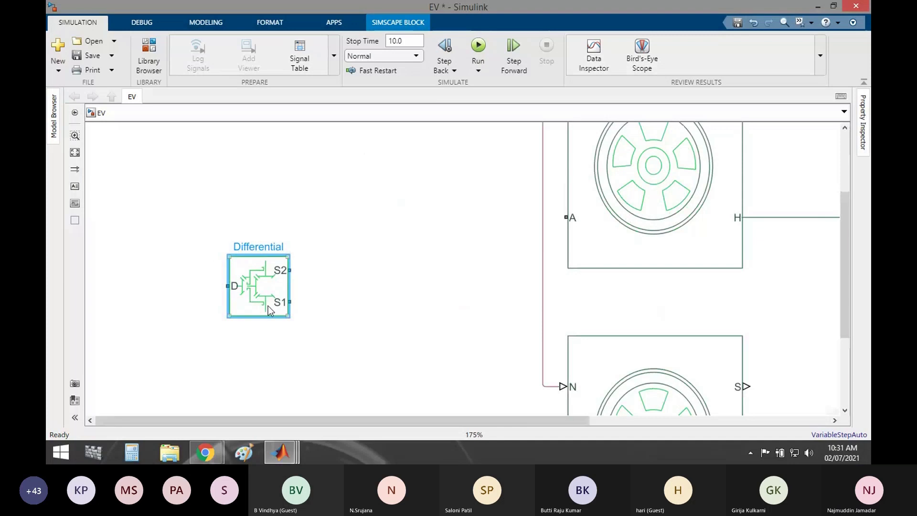
left_click_drag(288, 316, 294, 338)
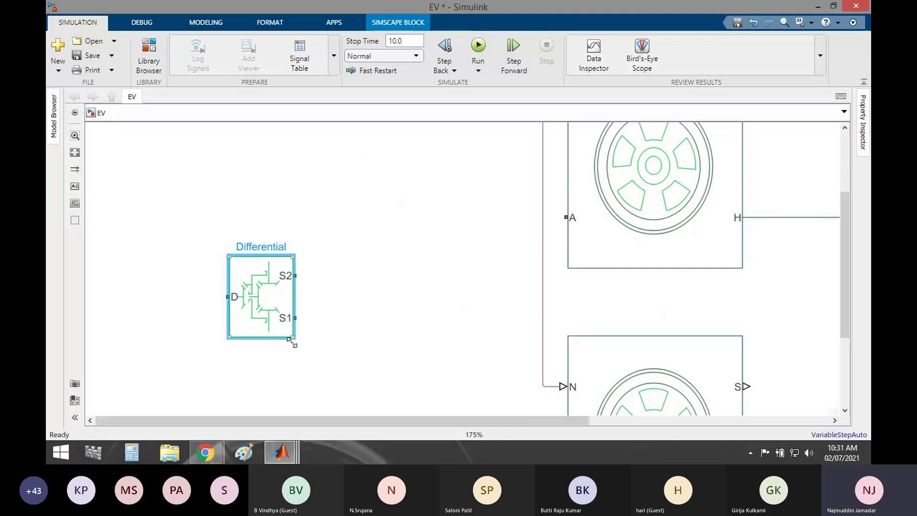
Move the Differential up between the tires and connect its S1 port to the lower tire's A port and S2 to the upper tire's A port
left_click_drag(264, 293, 262, 228)
scroll(371, 259, "down", 1)
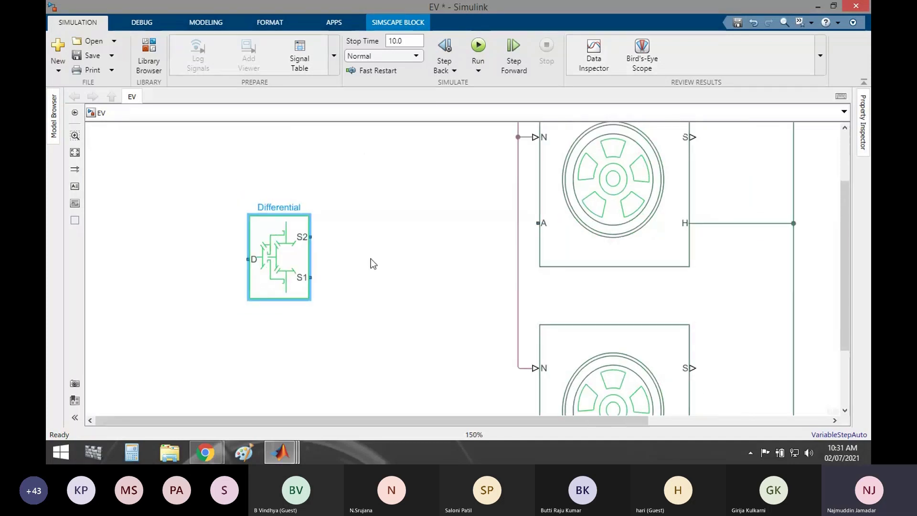
scroll(364, 259, "down", 1)
scroll(364, 259, "down", 3)
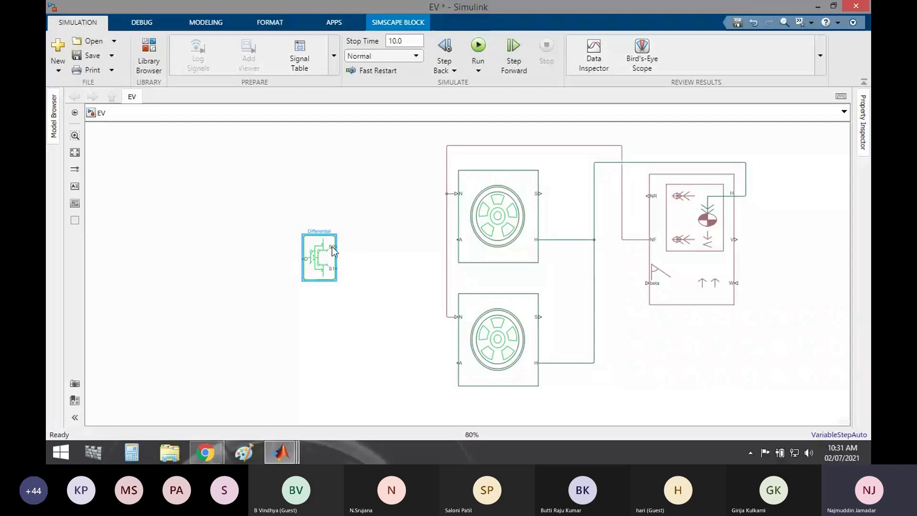
left_click(357, 284)
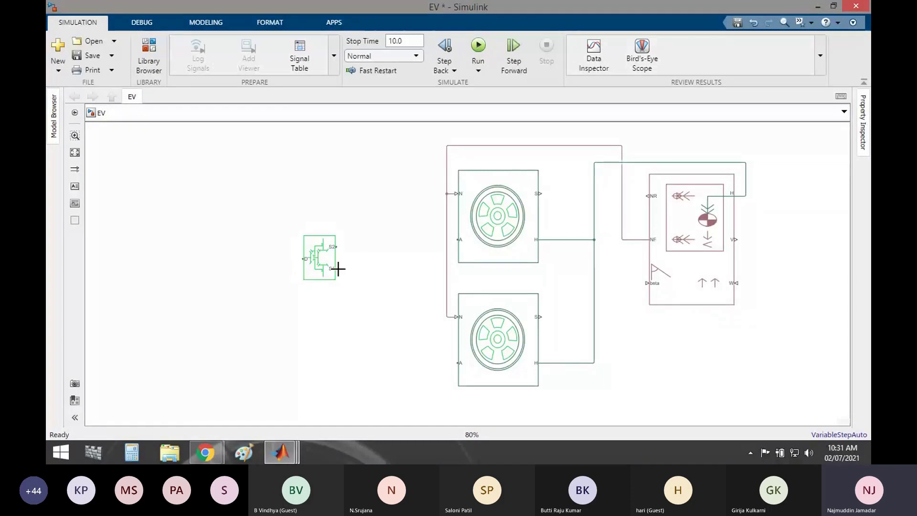
left_click_drag(336, 268, 456, 363)
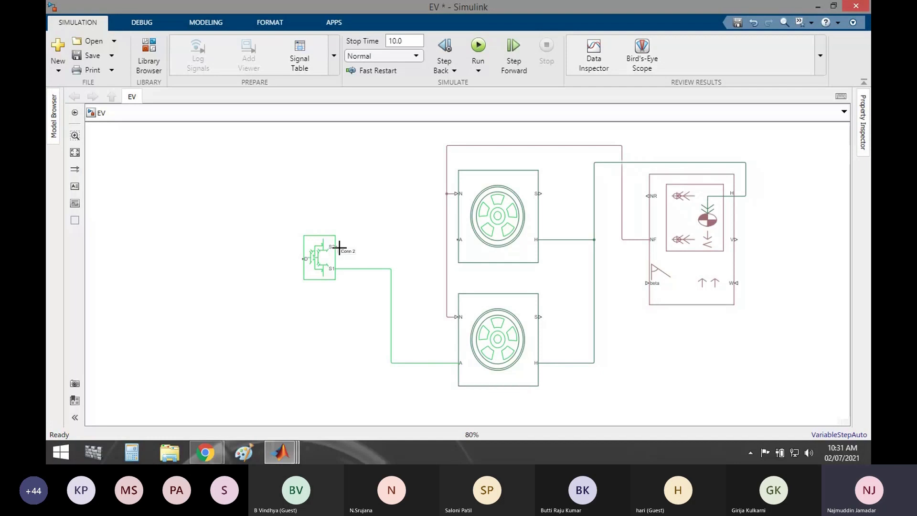
left_click_drag(339, 248, 458, 239)
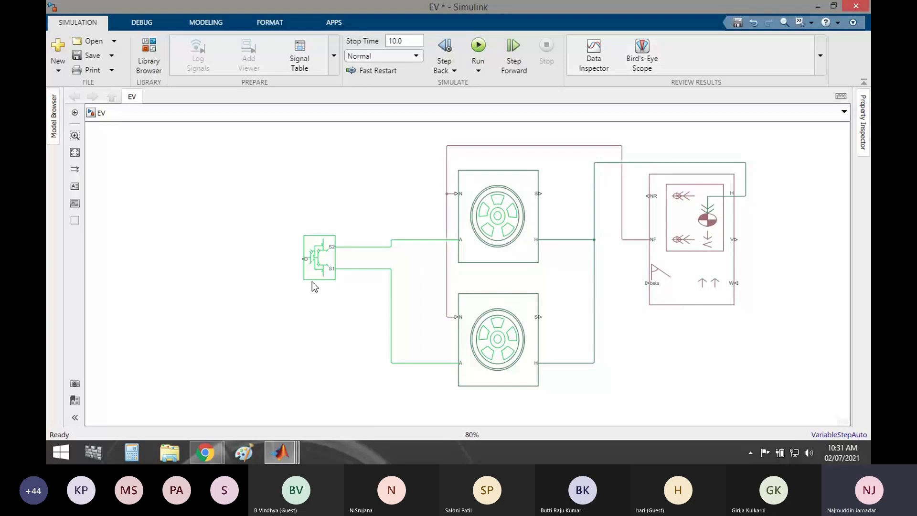
left_click(312, 279)
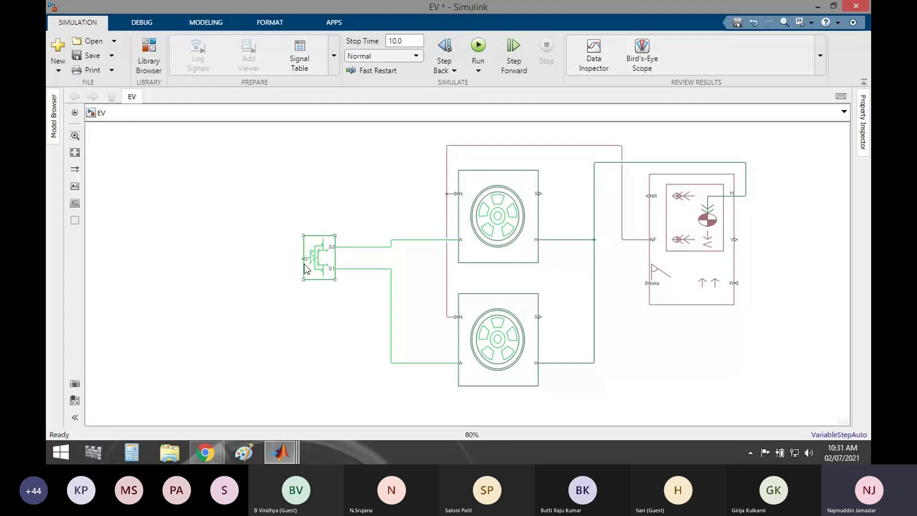
Add a Simple Gear block from the Driveline/Gears library to the left of the Differential
double_click(234, 306)
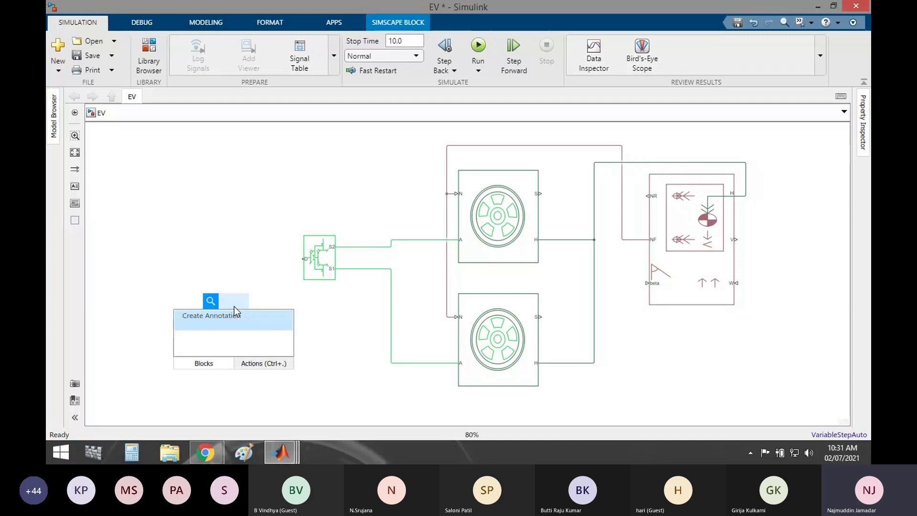
type("simple")
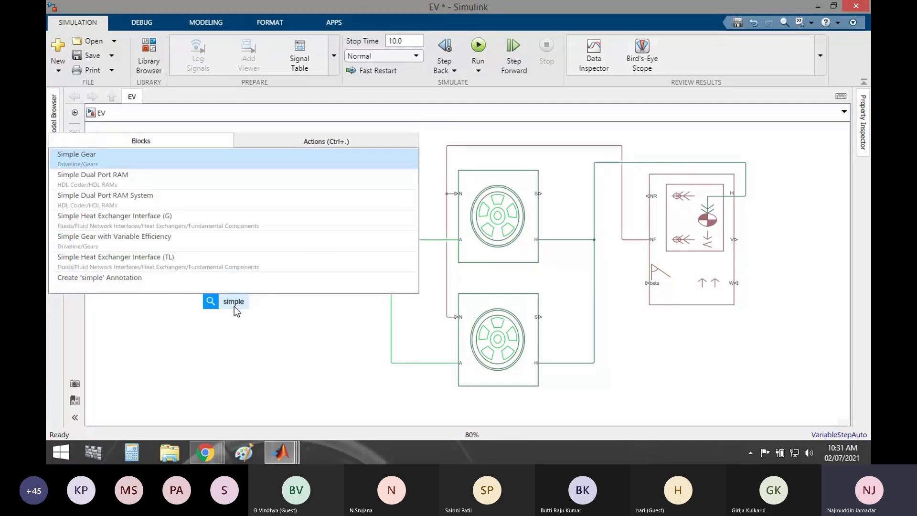
key("Return")
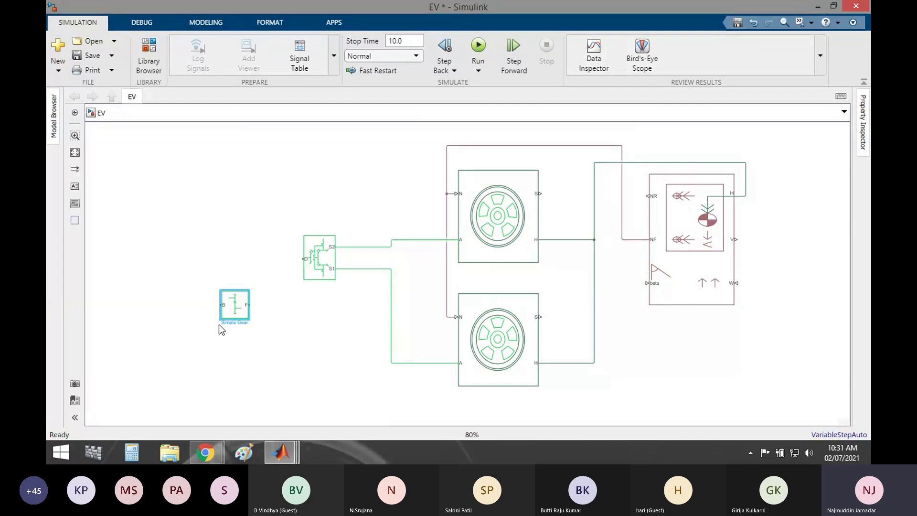
Set the Simple Gear's output shaft to rotate in the same direction as the input shaft
left_click(229, 320)
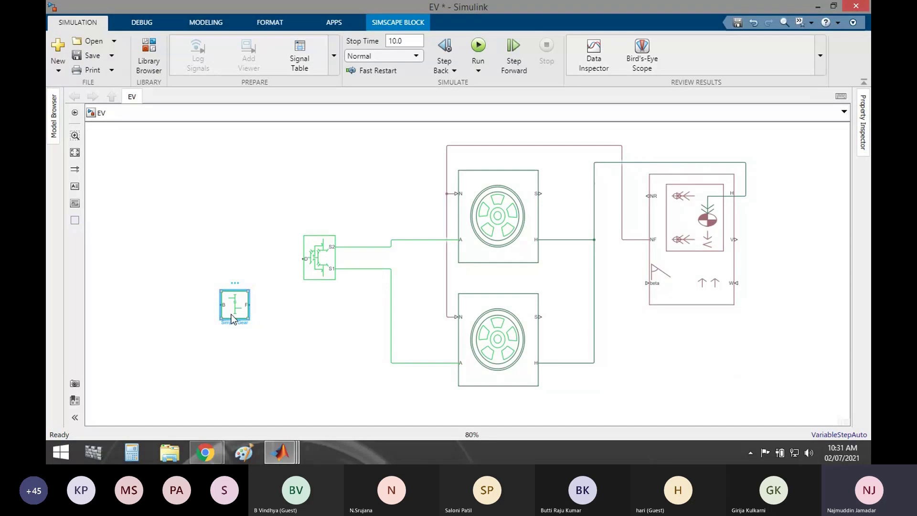
double_click(232, 318)
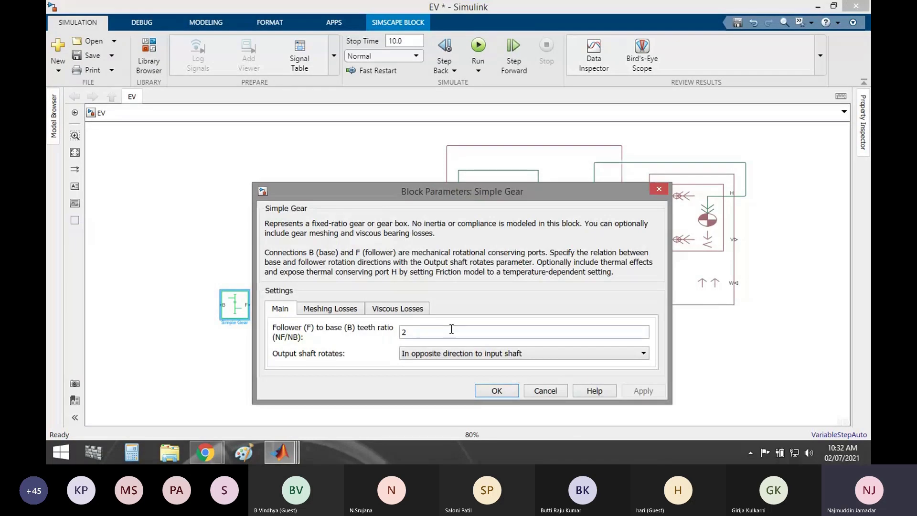
left_click(459, 352)
left_click(462, 363)
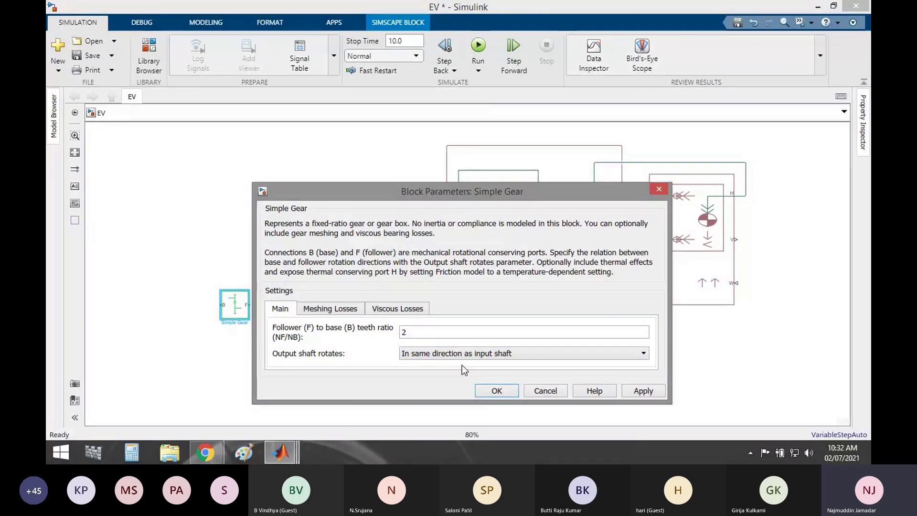
left_click_drag(430, 191, 428, 130)
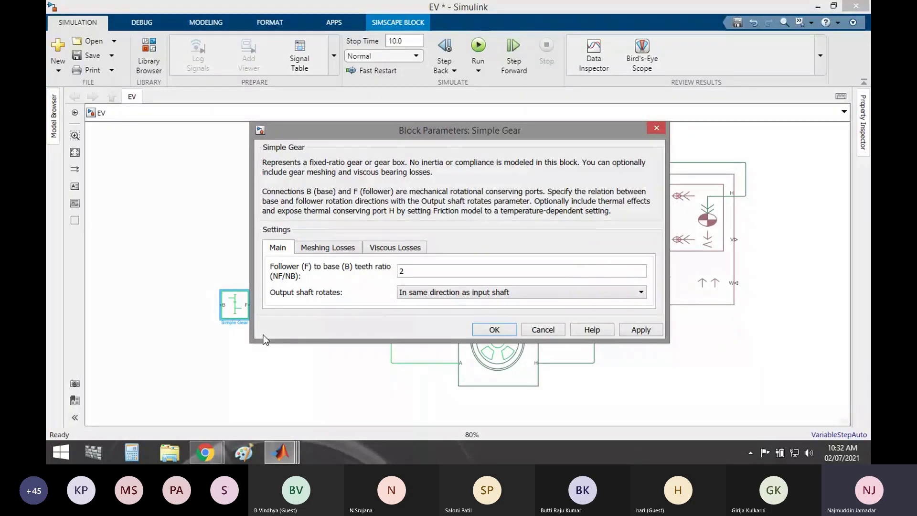
left_click(495, 330)
Connect the Simple Gear's F port to the Differential's D port and align the gear so the line runs straight
left_click_drag(248, 304, 305, 259)
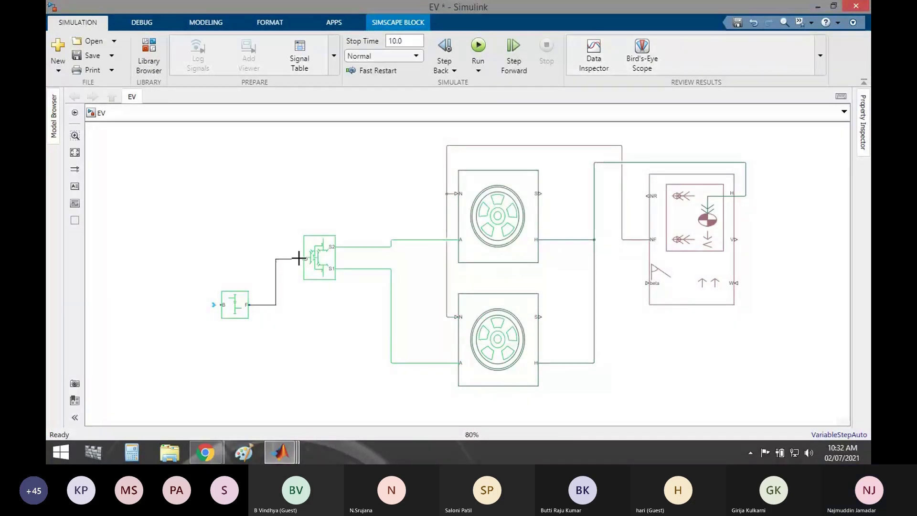
left_click_drag(236, 307, 238, 260)
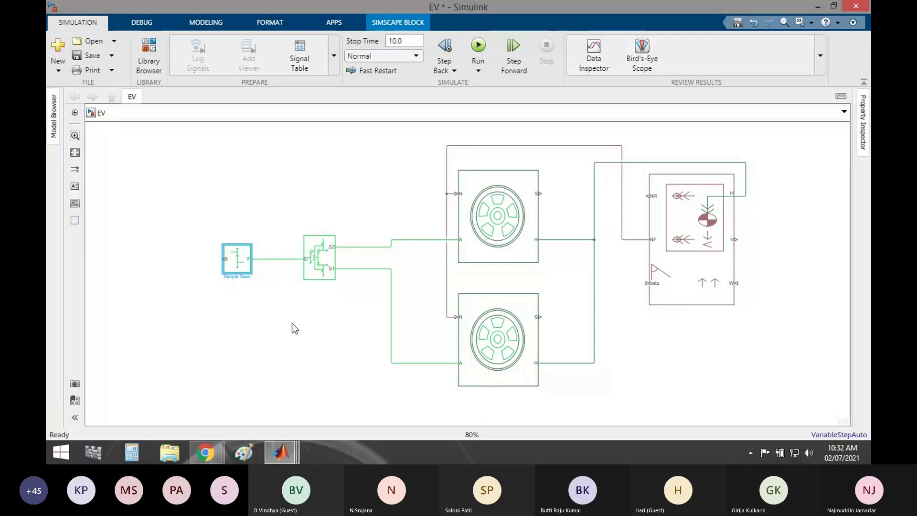
scroll(334, 334, "down", 1)
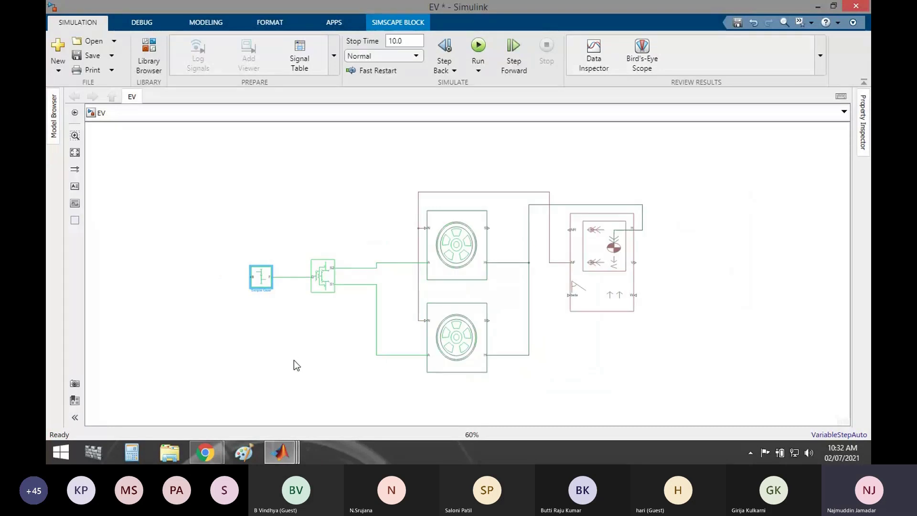
Review the placed driveline blocks and examine the Simple Gear's main, meshing-loss and viscous-loss parameters
left_click(579, 279)
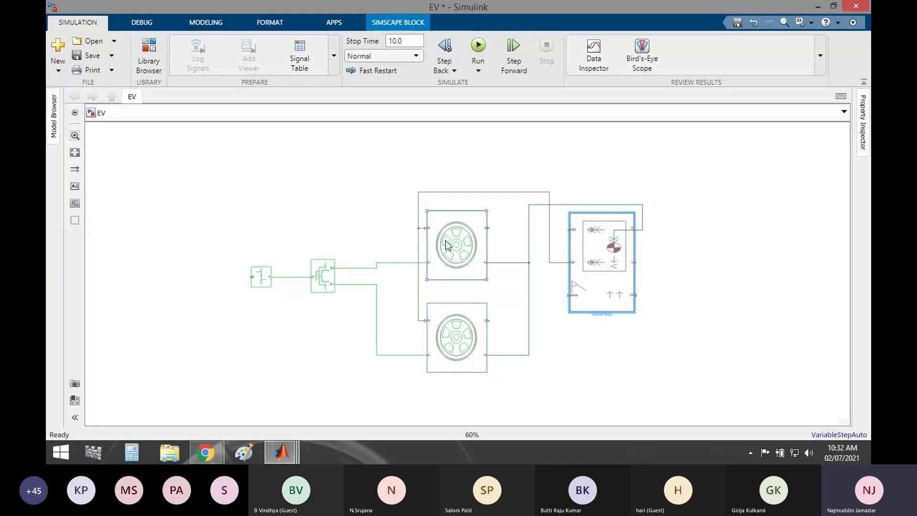
left_click(325, 277)
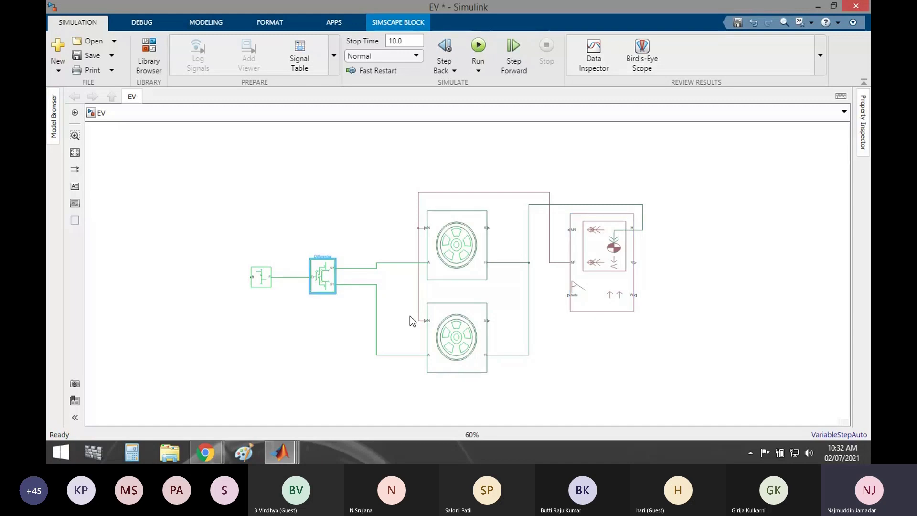
left_click(265, 285)
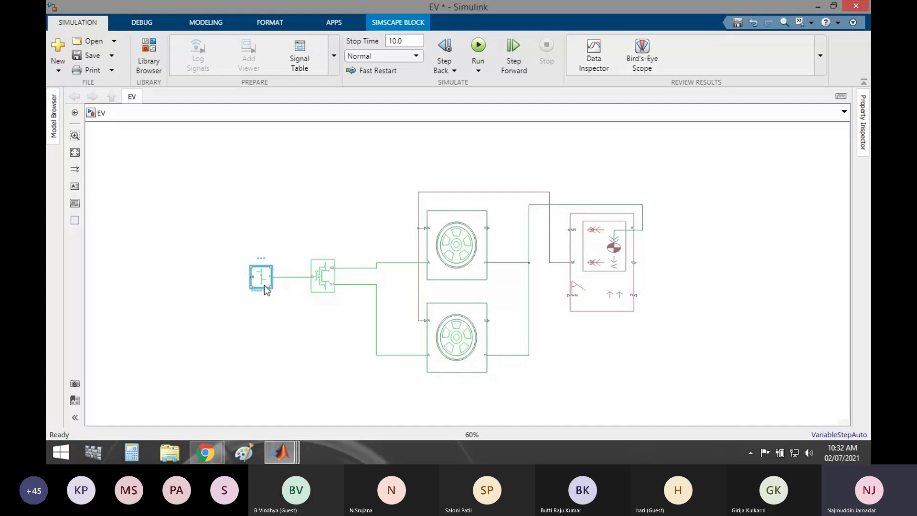
double_click(264, 285)
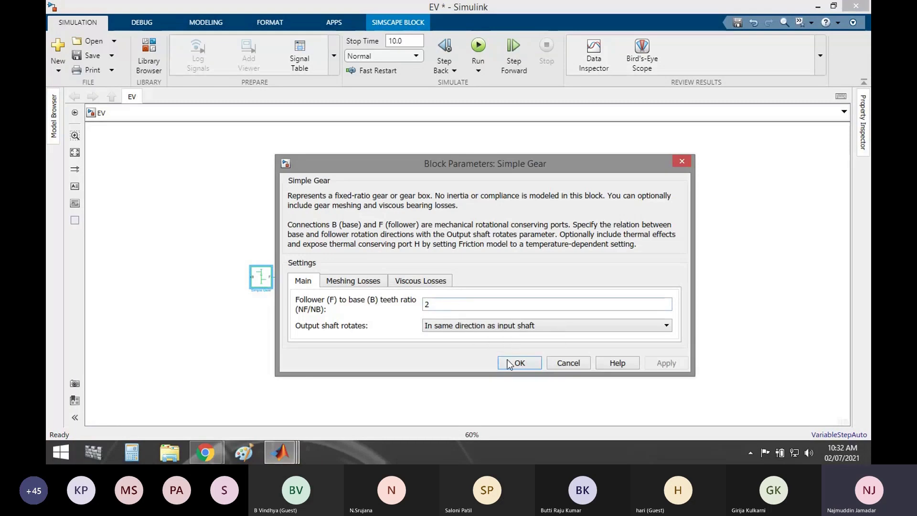
left_click(354, 281)
left_click(420, 280)
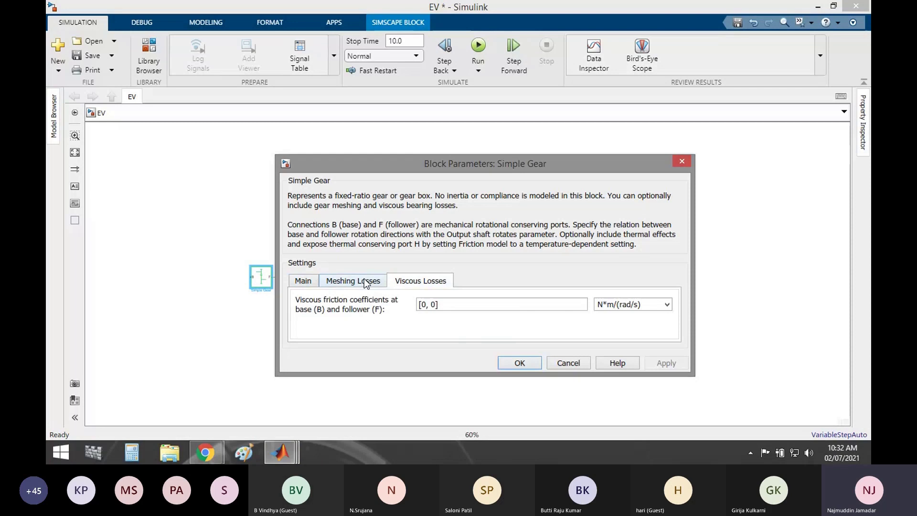
left_click(302, 281)
left_click(524, 362)
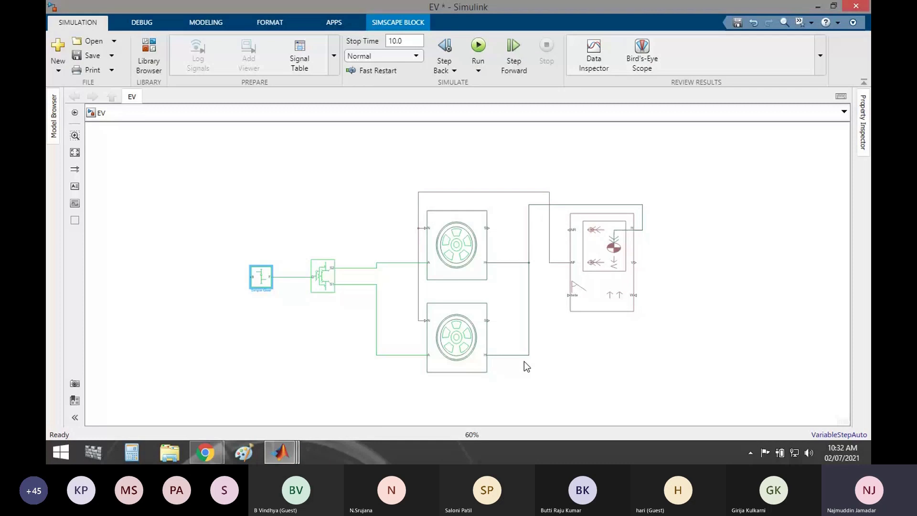
Add a DC Motor block from the Electrical/Electromechanical/Brushed Motors library in the free space to the left of the Simple Gear
scroll(523, 361, "down", 2)
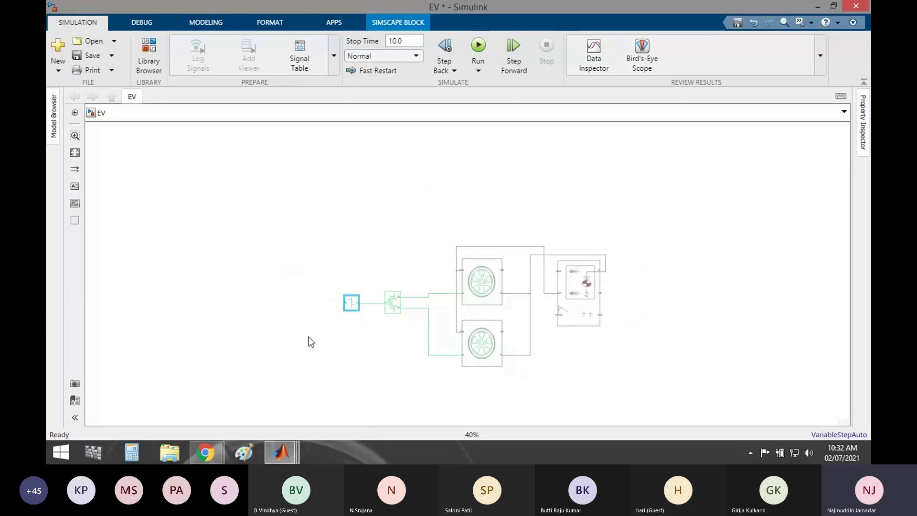
double_click(199, 289)
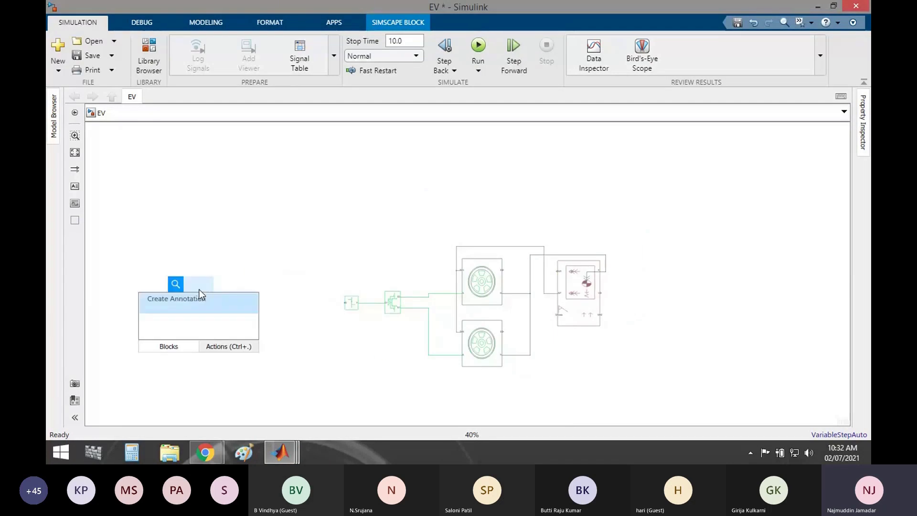
type("mo")
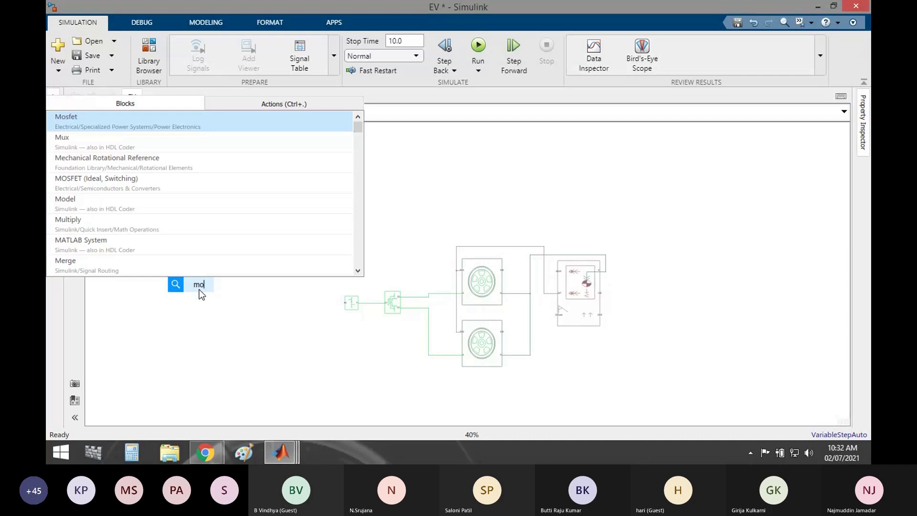
type("tor")
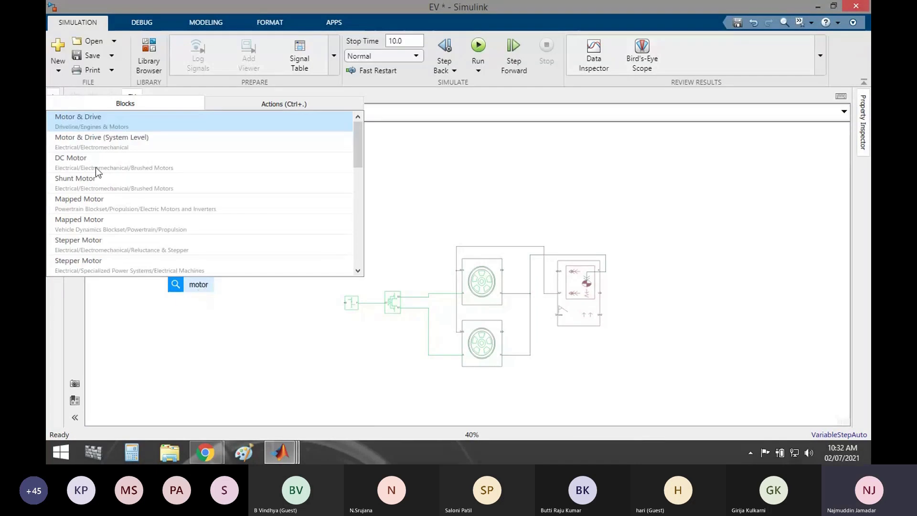
key("Return")
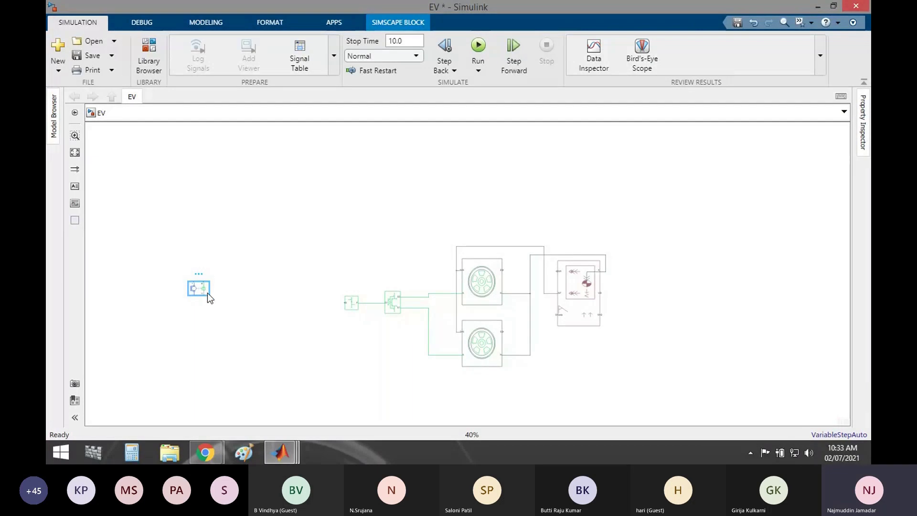
Enlarge the DC Motor block and move it closer to the Simple Gear
scroll(205, 292, "up", 3)
left_click_drag(216, 304, 253, 362)
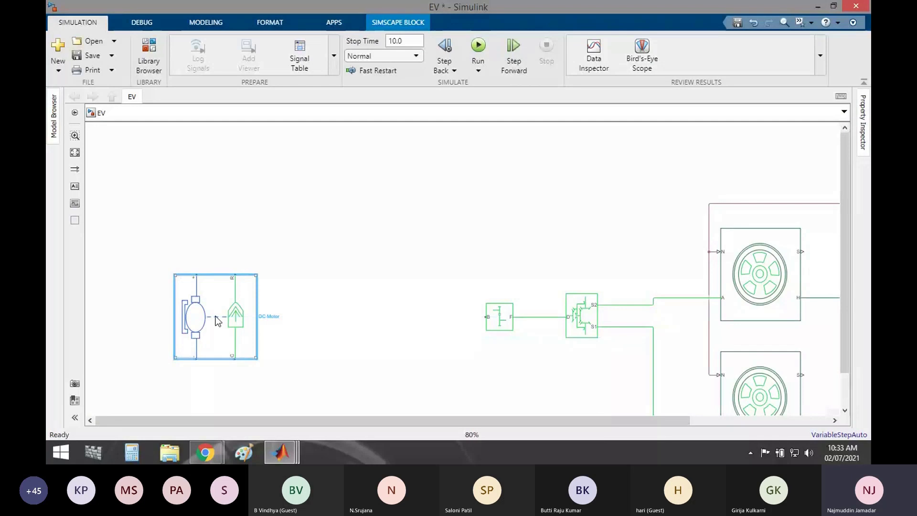
left_click_drag(218, 321, 359, 339)
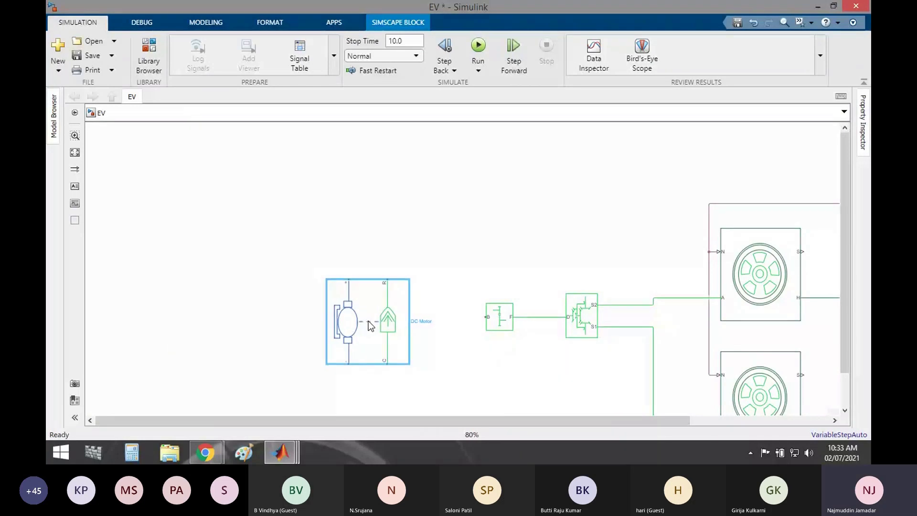
Set the DC Motor's model parameterization to By rated load and speed
mouse_move(359, 338)
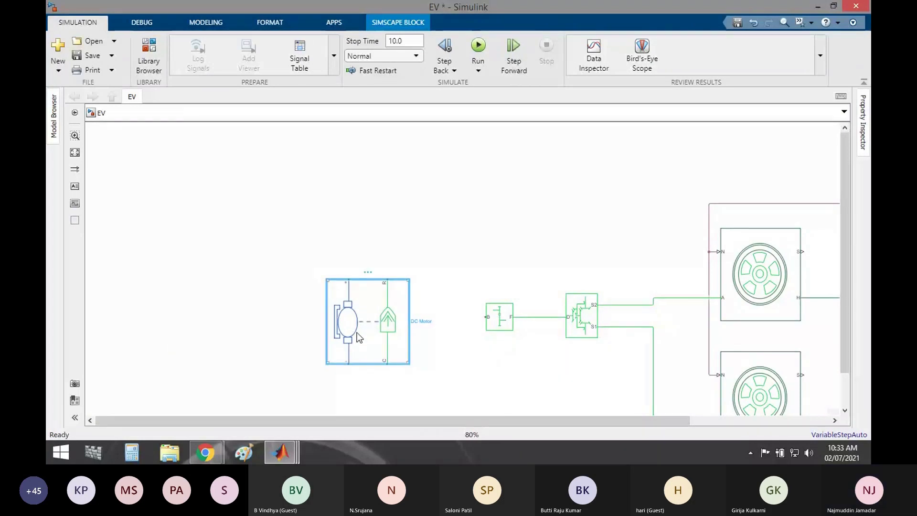
double_click(359, 338)
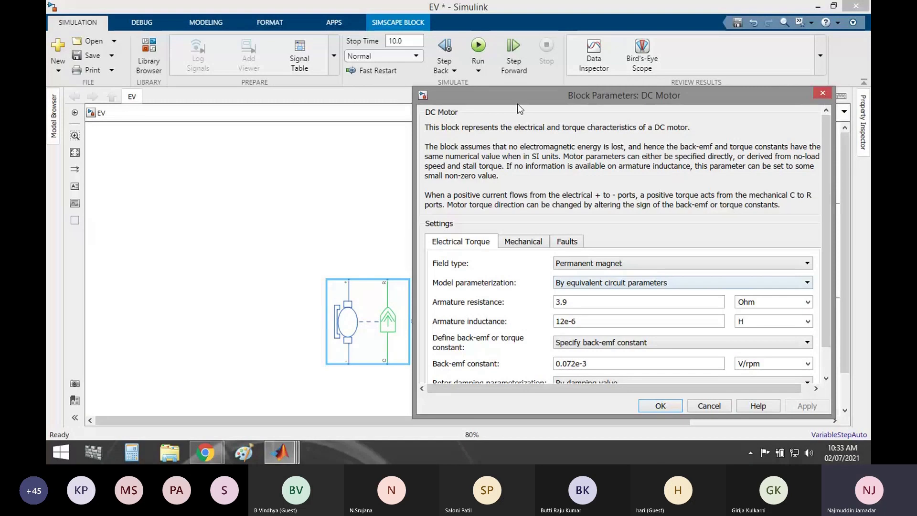
left_click_drag(518, 101, 440, 42)
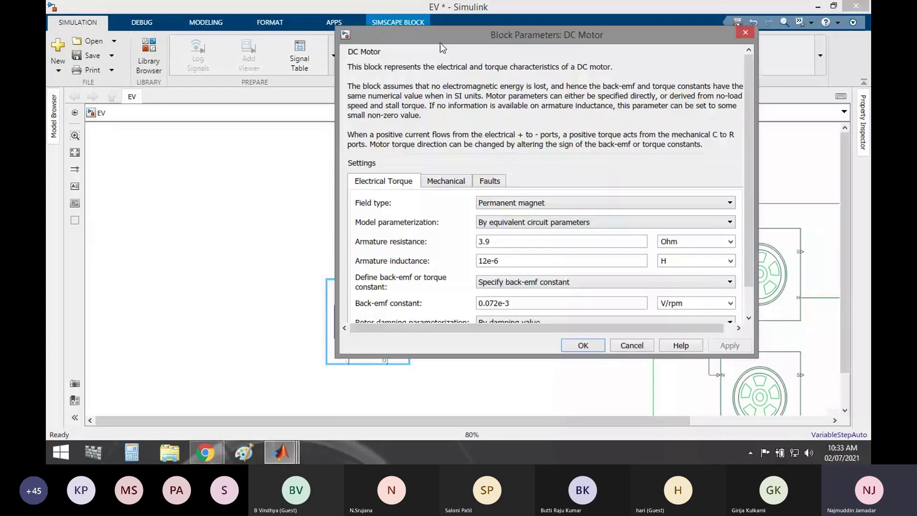
left_click(551, 222)
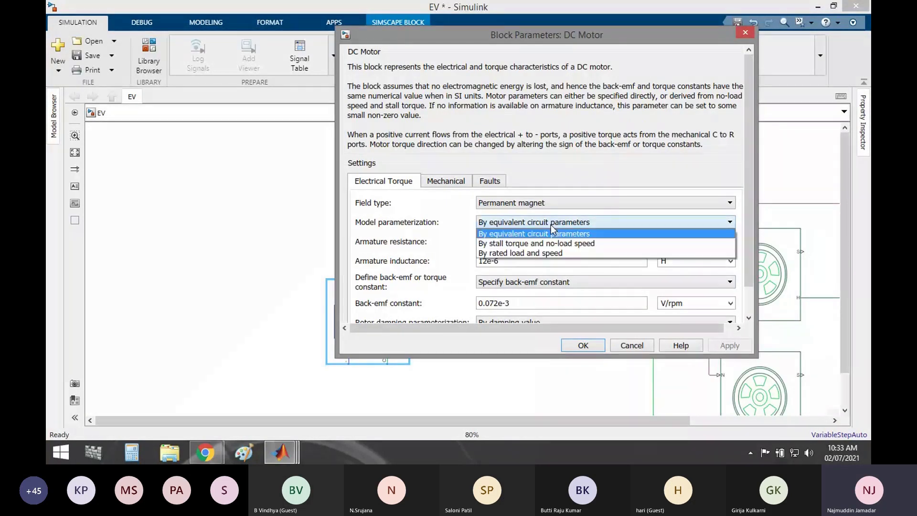
left_click(550, 254)
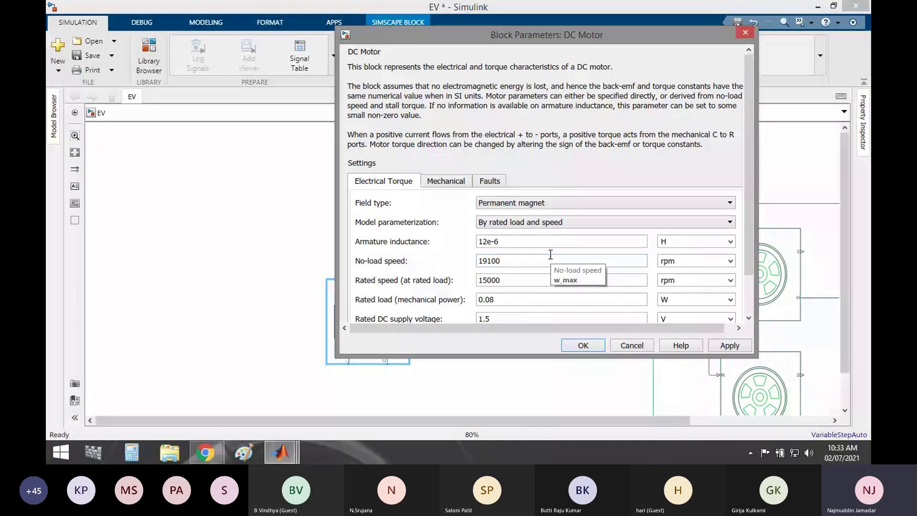
scroll(550, 254, "down", 1)
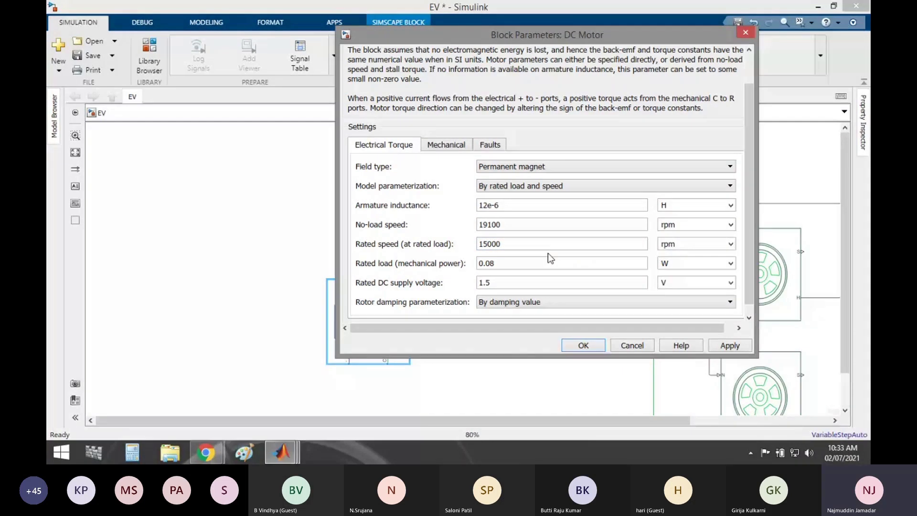
Examine the DC Motor's mechanical and electrical torque parameters and accept the block settings
scroll(549, 253, "down", 1)
scroll(550, 255, "up", 1)
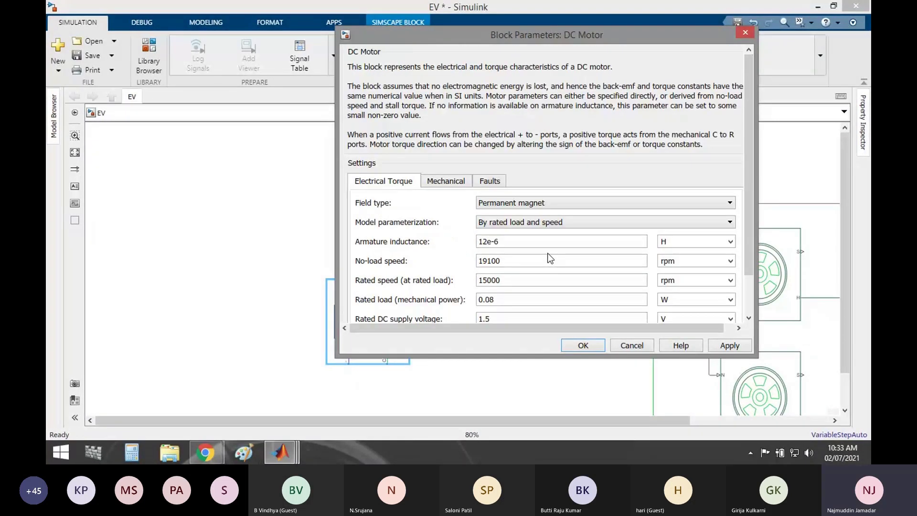
scroll(547, 253, "down", 1)
left_click(444, 135)
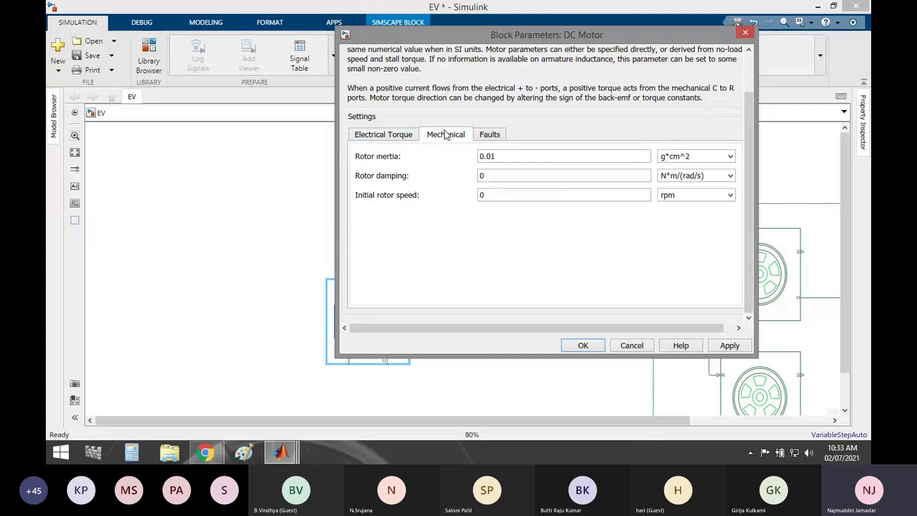
left_click(384, 135)
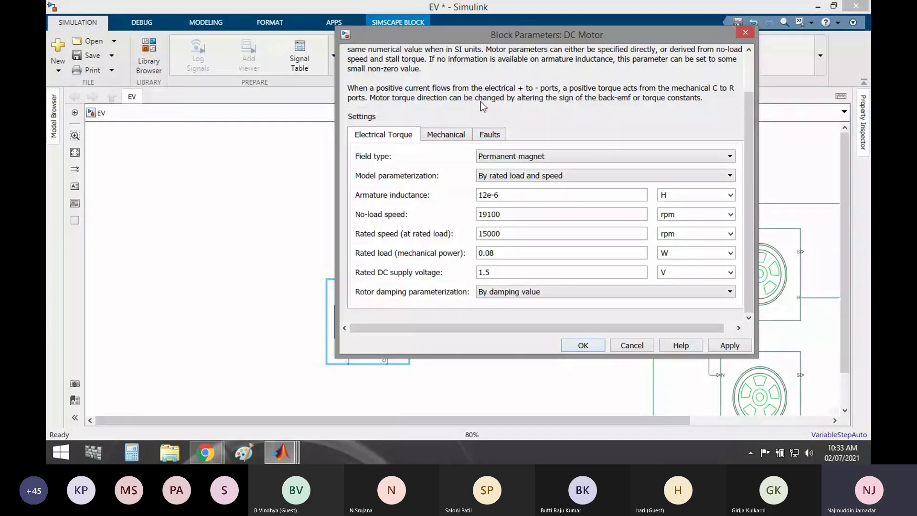
scroll(481, 102, "up", 1)
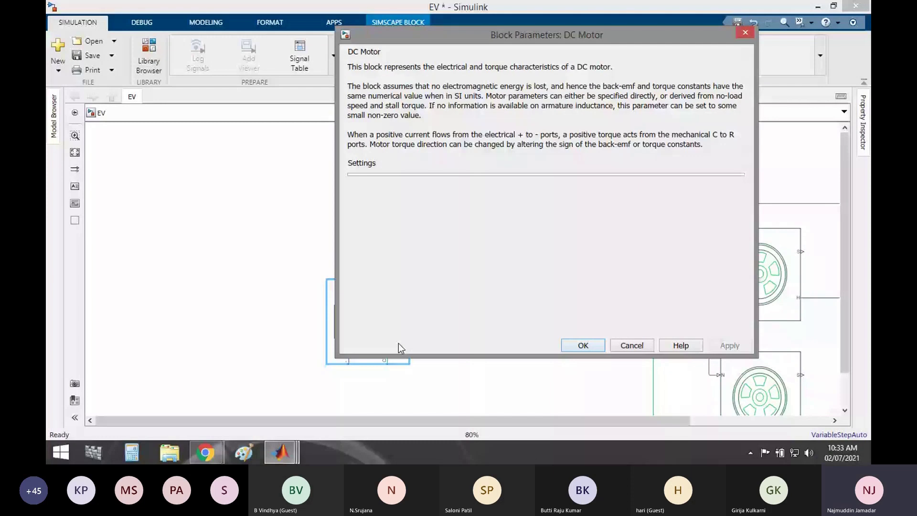
left_click(566, 345)
Connect the DC Motor's R port to the Simple Gear's B port and add a Mechanical Rotational Reference block below the motor
mouse_move(387, 281)
left_mouse_down()
mouse_move(399, 267)
mouse_move(433, 302)
mouse_move(486, 316)
left_mouse_up()
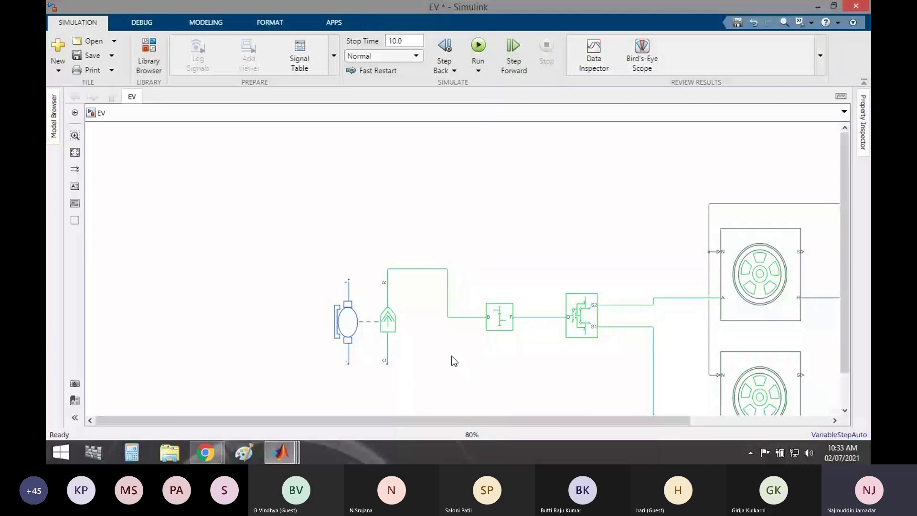
scroll(397, 374, "down", 2)
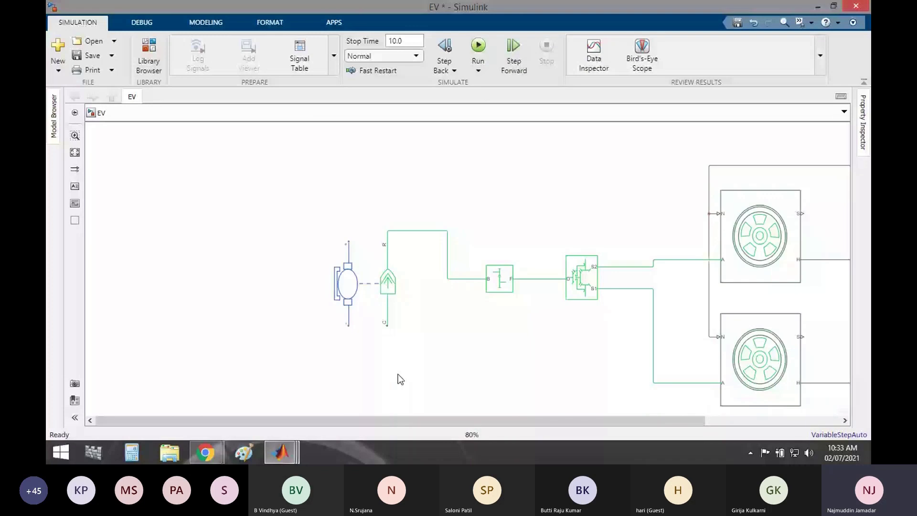
double_click(397, 374)
type("m")
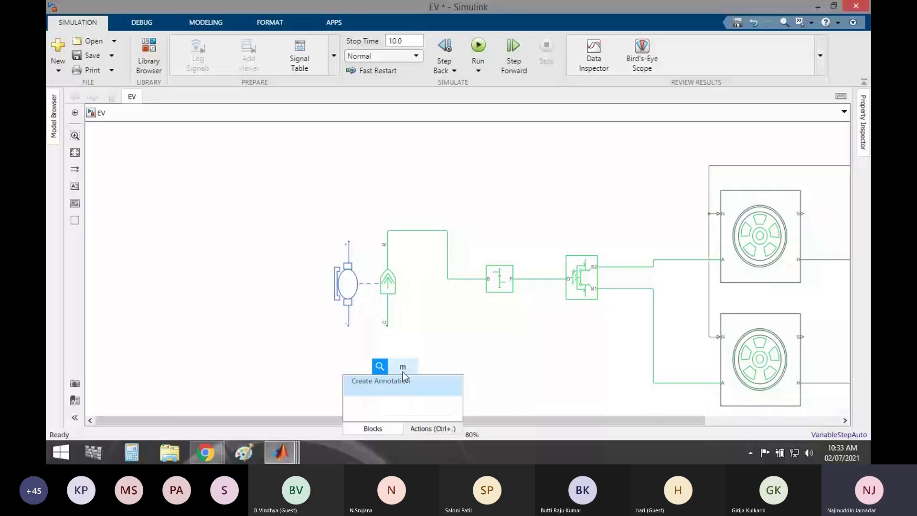
type("echanica")
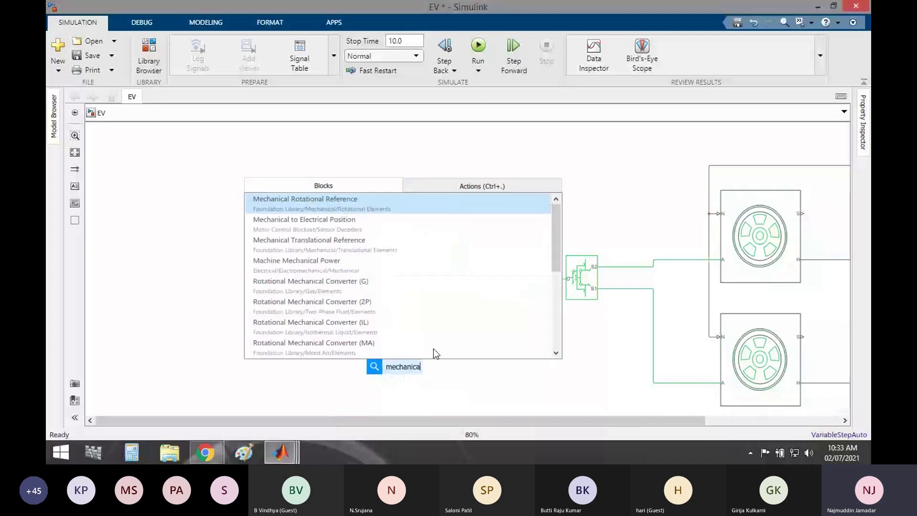
key("Return")
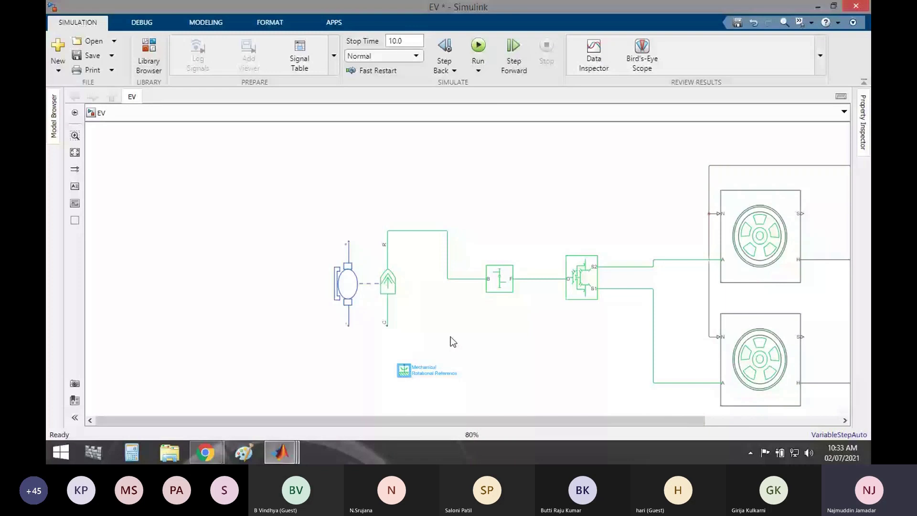
Enlarge the Mechanical Rotational Reference block and attach it directly under the DC Motor's C port
left_click(401, 373)
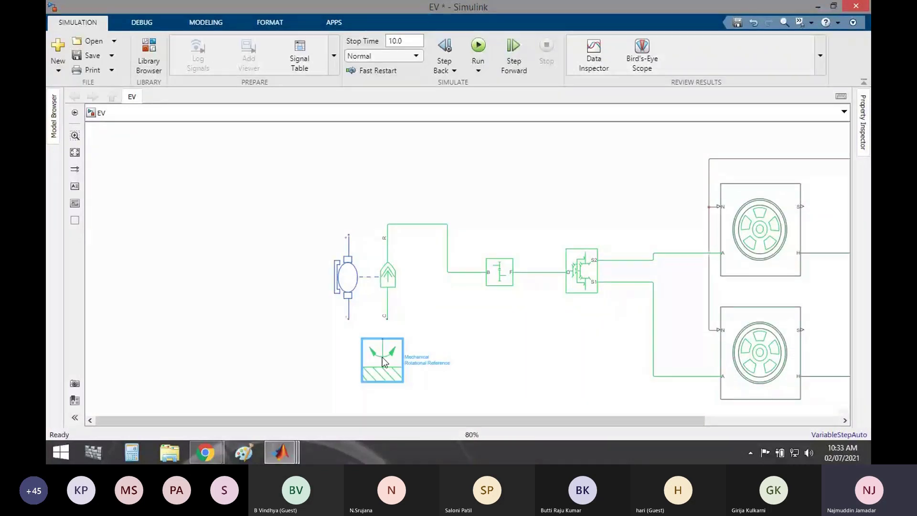
left_click(394, 341)
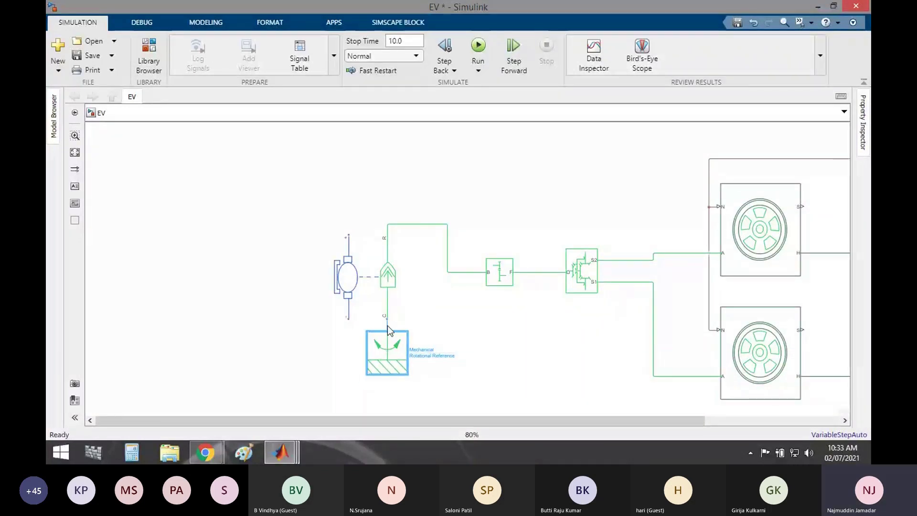
left_click(487, 371)
left_click(394, 367)
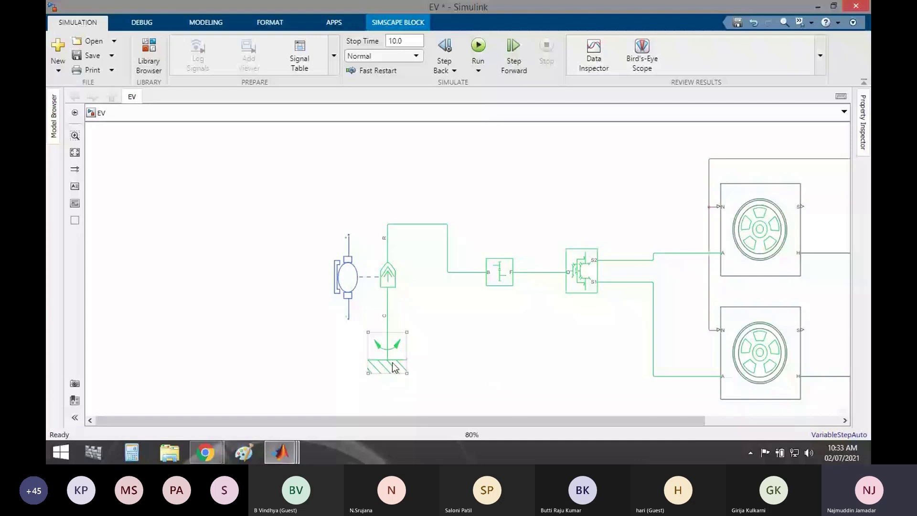
left_click(360, 255)
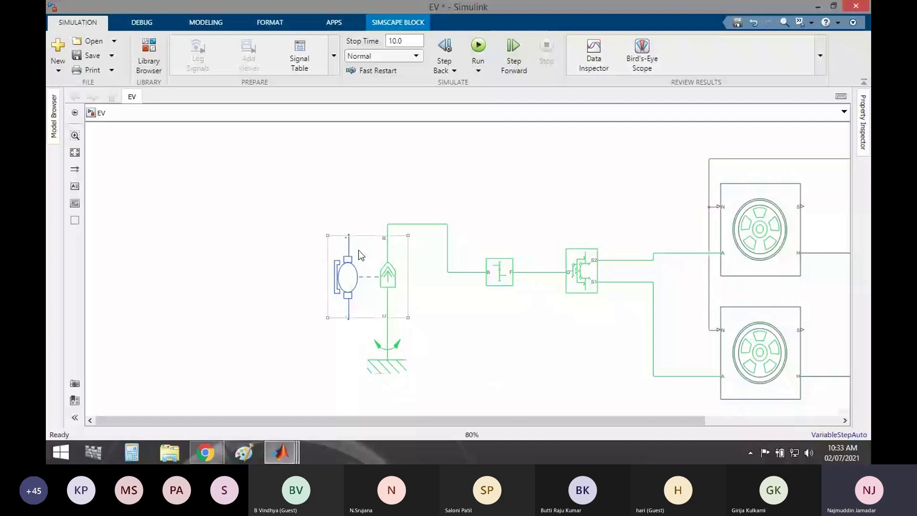
left_click(340, 330)
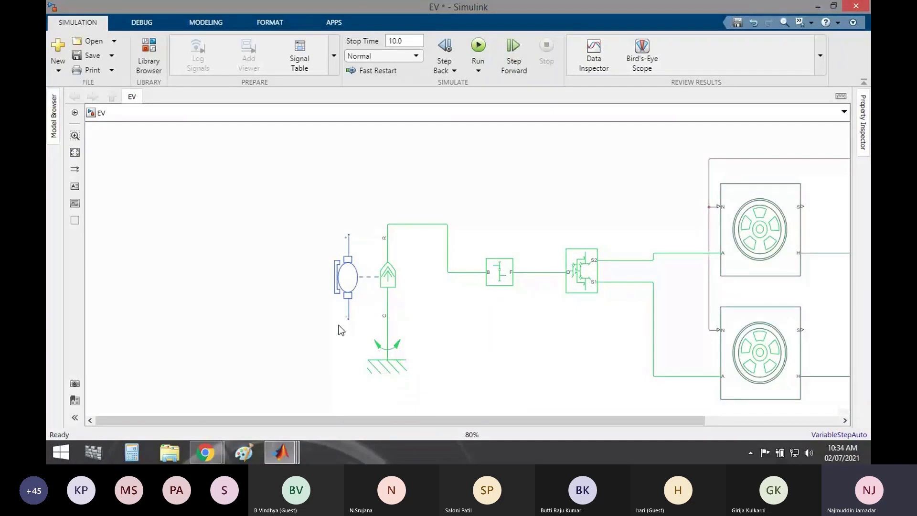
Add an H-Bridge block from the Semiconductors & Converters library in the free space to the left of the DC Motor
scroll(564, 354, "down", 2)
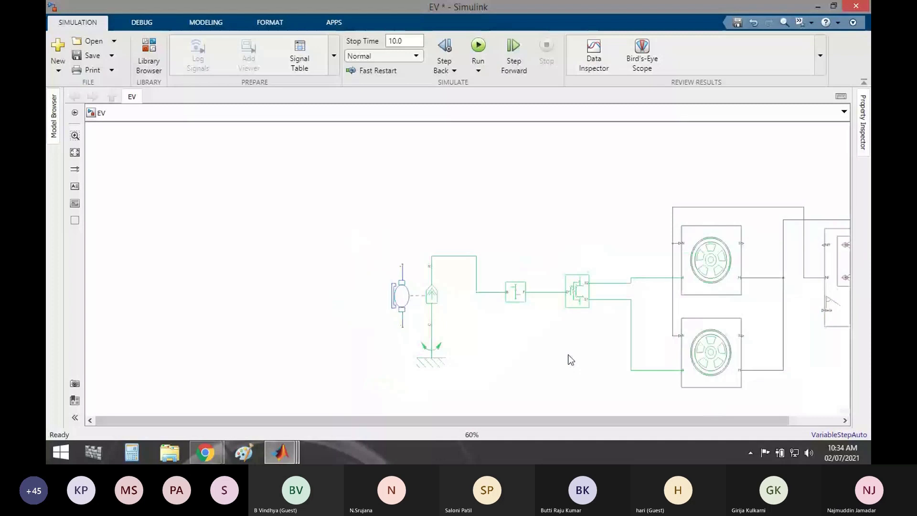
double_click(275, 296)
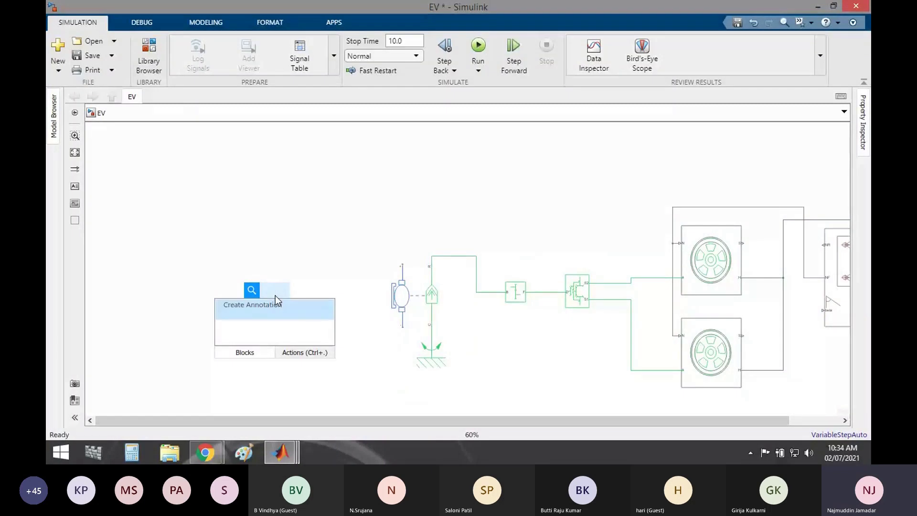
type("h bri")
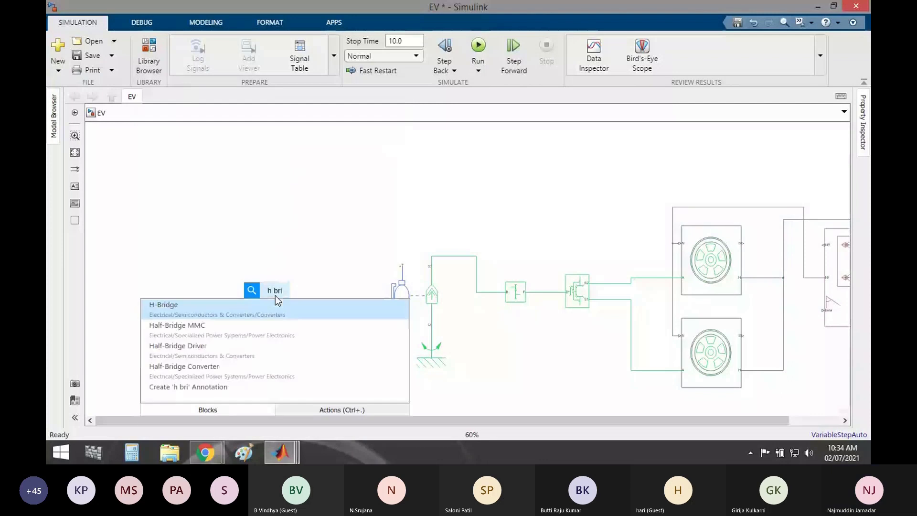
key("Return")
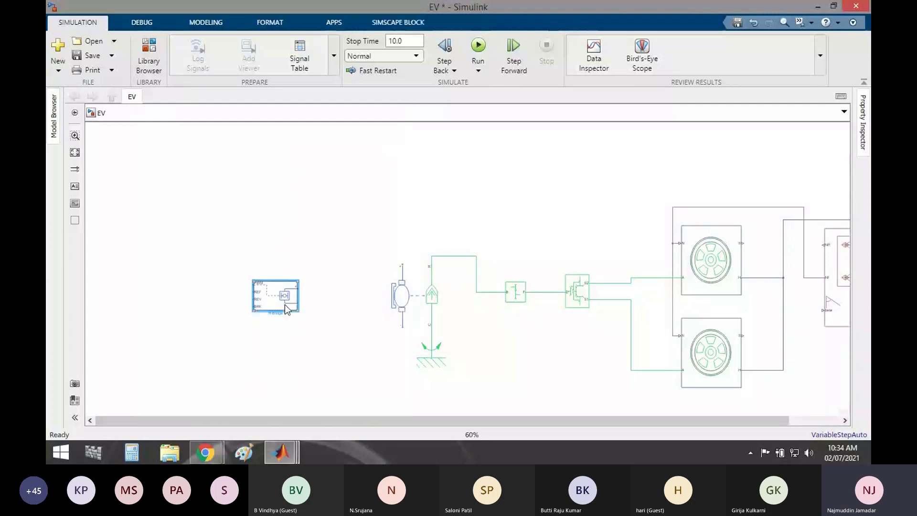
Enlarge the H-Bridge block and move it closer to the DC Motor so their electrical ports face each other
scroll(284, 305, "up", 3)
scroll(275, 301, "up", 1)
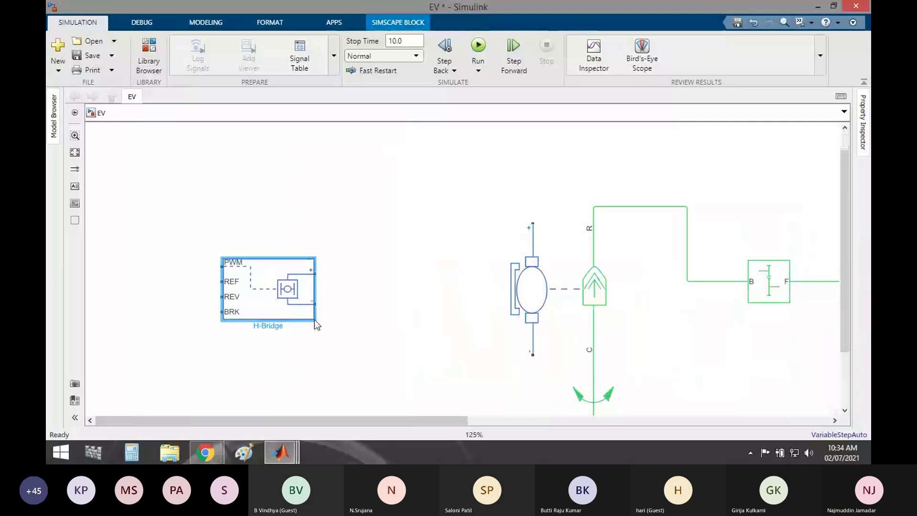
left_click_drag(316, 325, 344, 383)
left_click_drag(292, 348, 355, 325)
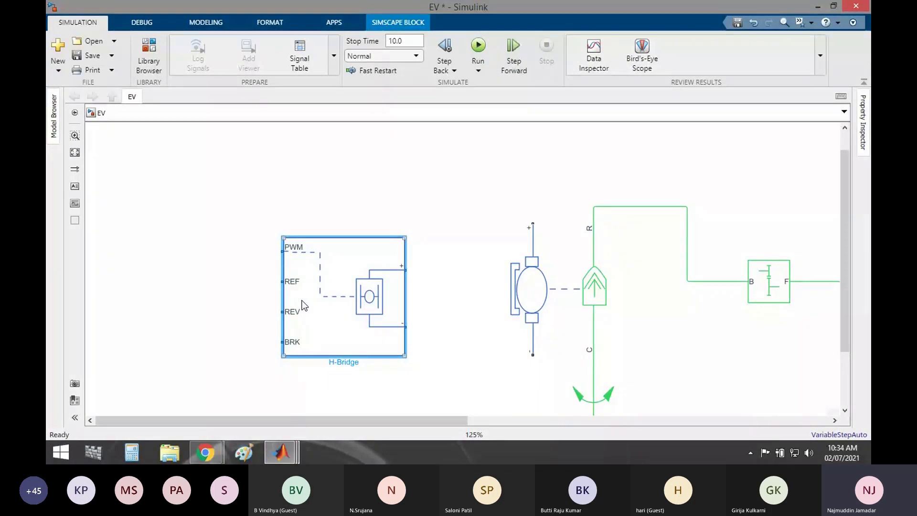
left_click_drag(378, 254, 378, 232)
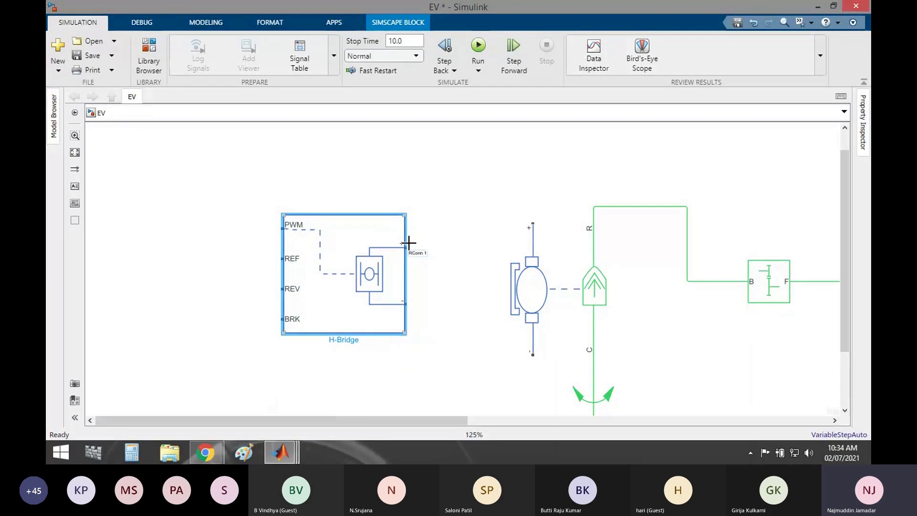
Connect the H-Bridge's + and - output ports to the DC Motor's + and - ports
left_click_drag(405, 243, 533, 224)
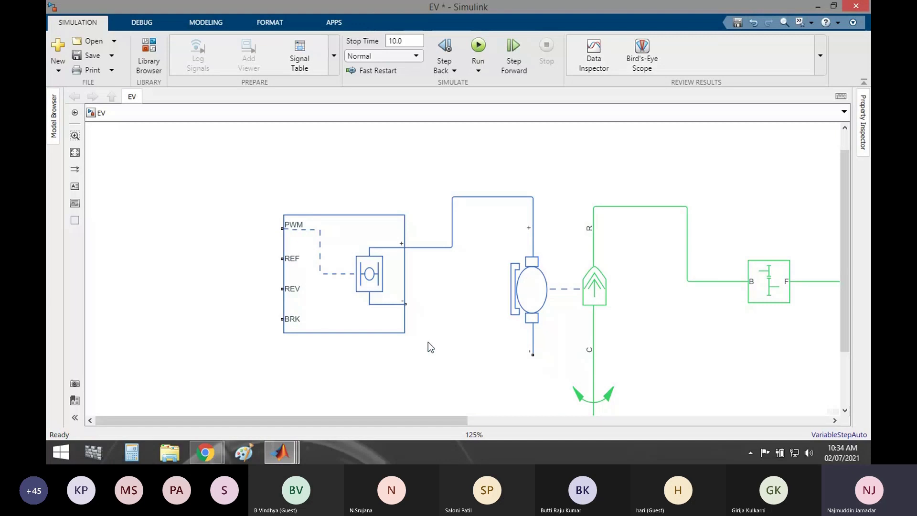
left_click(529, 327)
left_click(422, 308)
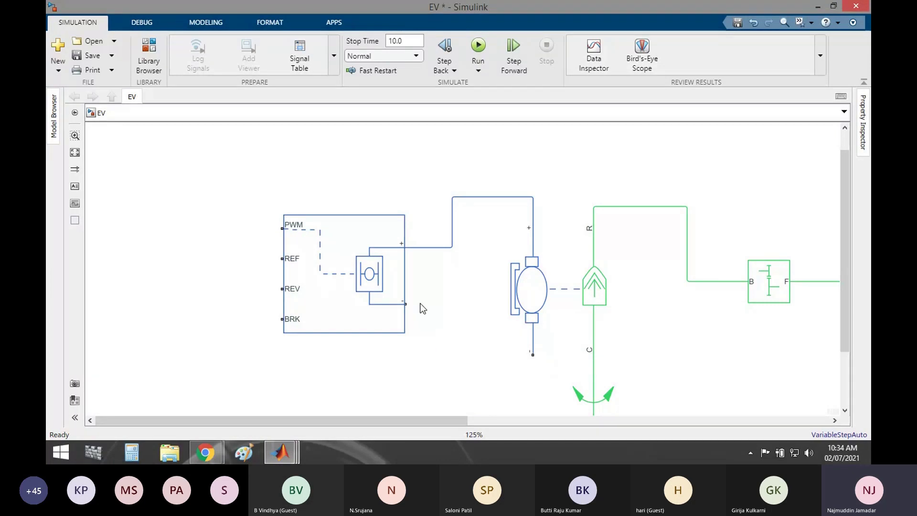
left_click_drag(406, 304, 535, 358)
left_click(347, 311)
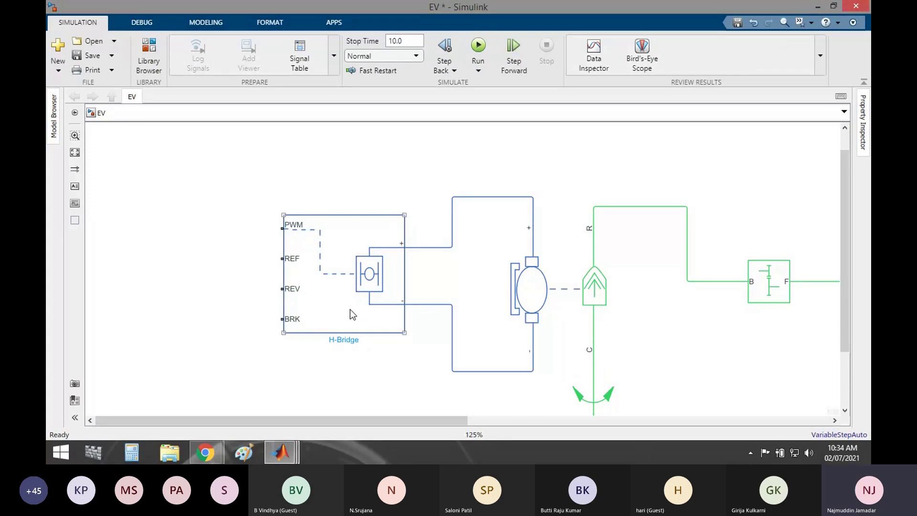
Add a Controlled PWM Voltage block from the Electrical/Integrated Circuits library to the left of the H-Bridge
scroll(350, 310, "down", 4)
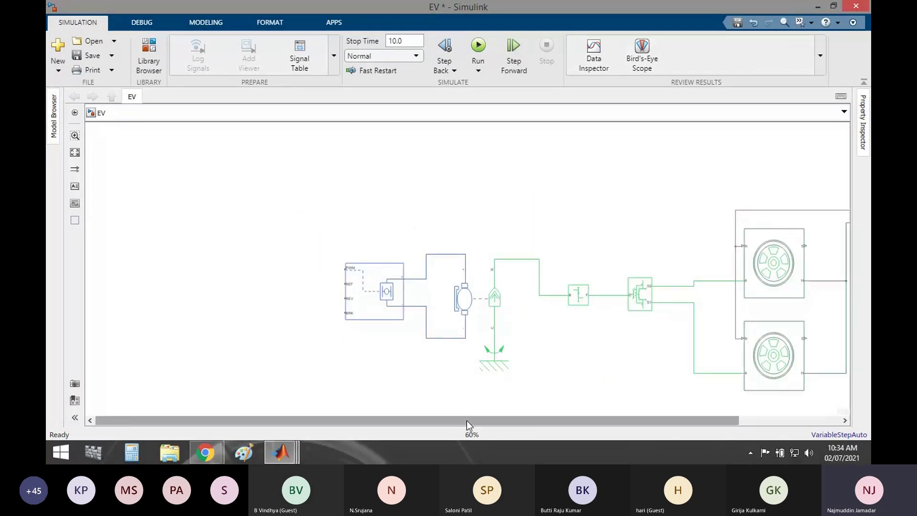
left_click(376, 303)
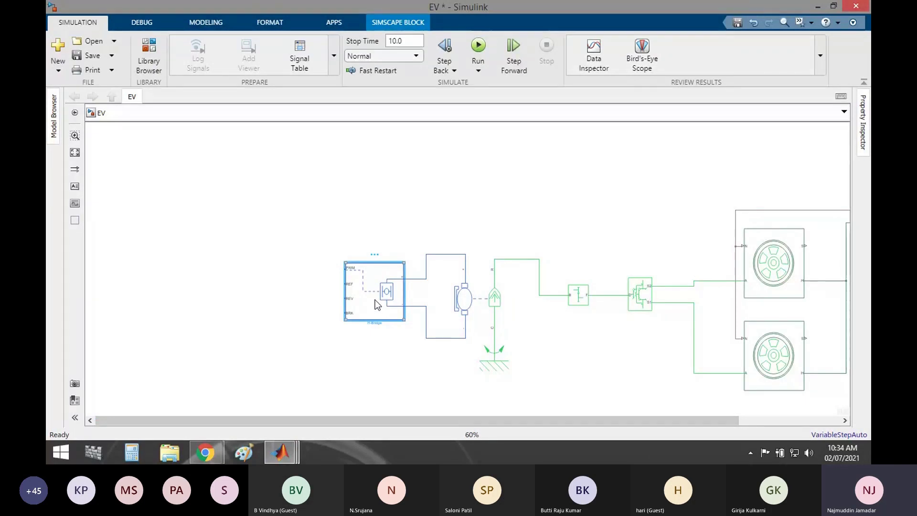
double_click(234, 258)
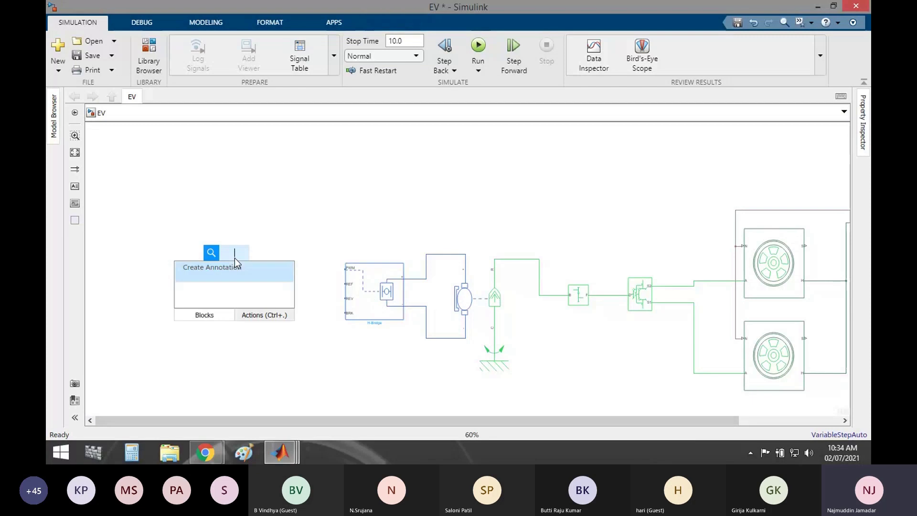
type("controll")
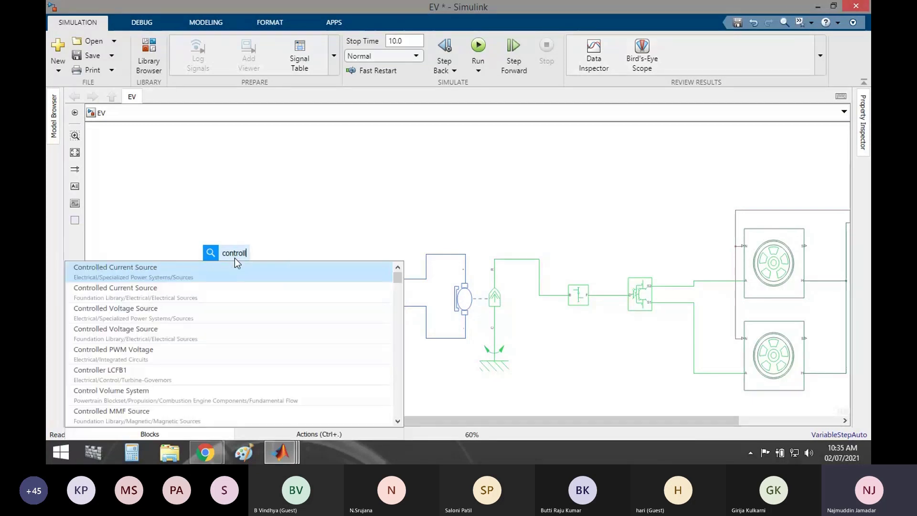
type("e")
scroll(233, 336, "down", 1)
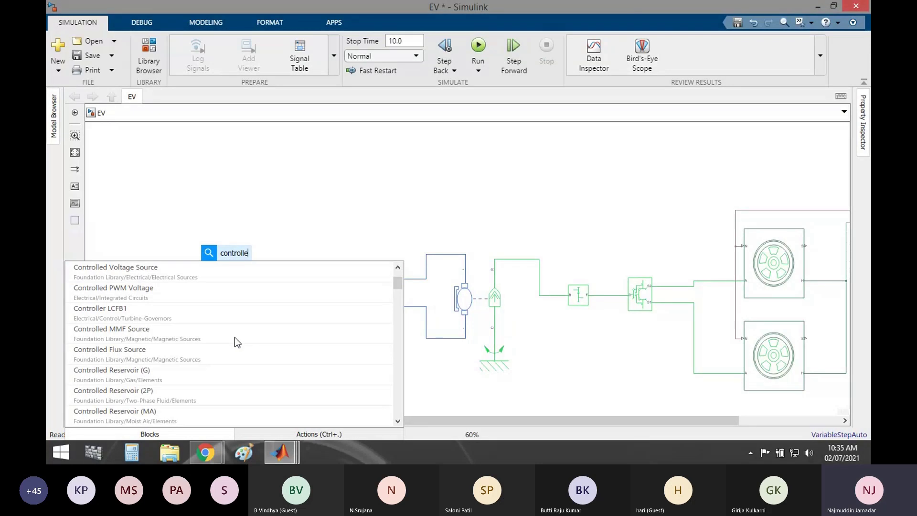
type("d pwm")
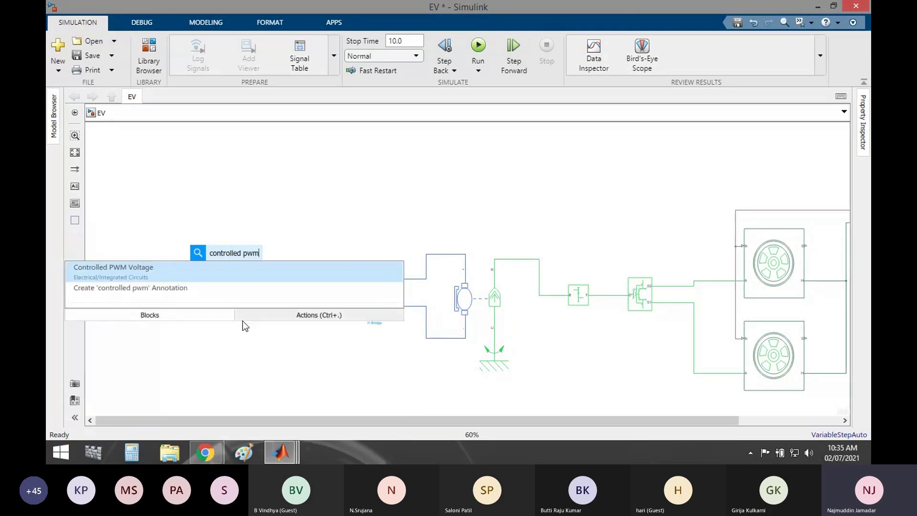
left_click(150, 274)
Enlarge the Controlled PWM Voltage block and move it beside the H-Bridge, level with its PWM port
scroll(236, 276, "up", 5)
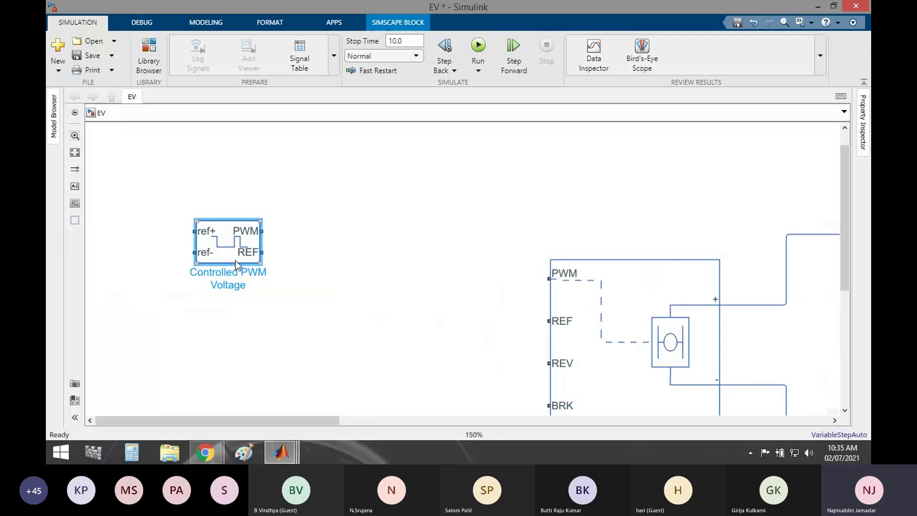
left_click_drag(261, 264, 283, 321)
left_click_drag(226, 270, 345, 307)
Connect the Controlled PWM Voltage block's PWM and REF outputs to the H-Bridge's PWM and REF ports
left_click(403, 278)
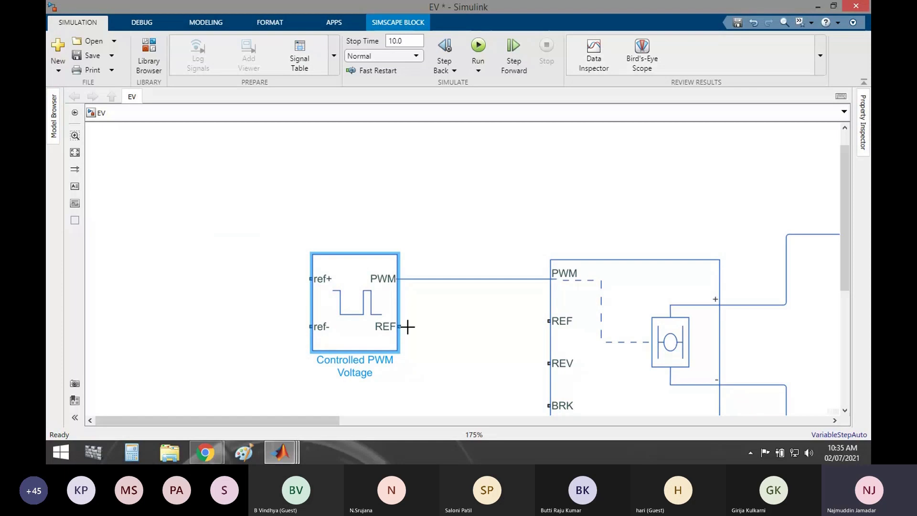
left_click_drag(406, 326, 548, 326)
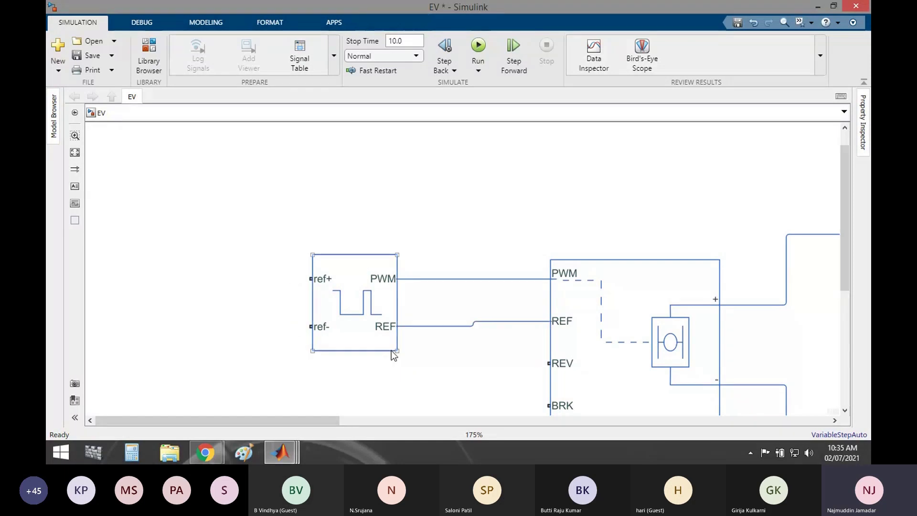
scroll(414, 362, "down", 2)
left_click_drag(727, 299, 758, 311)
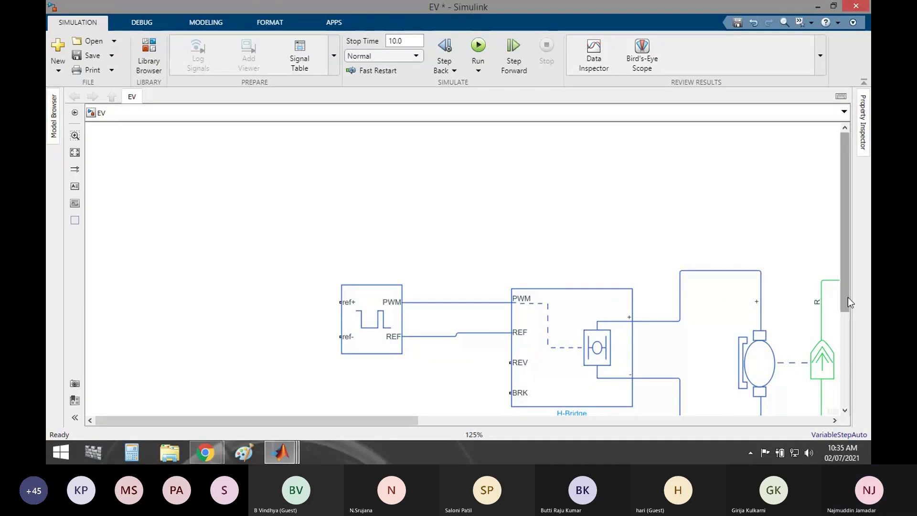
left_click_drag(847, 297, 853, 345)
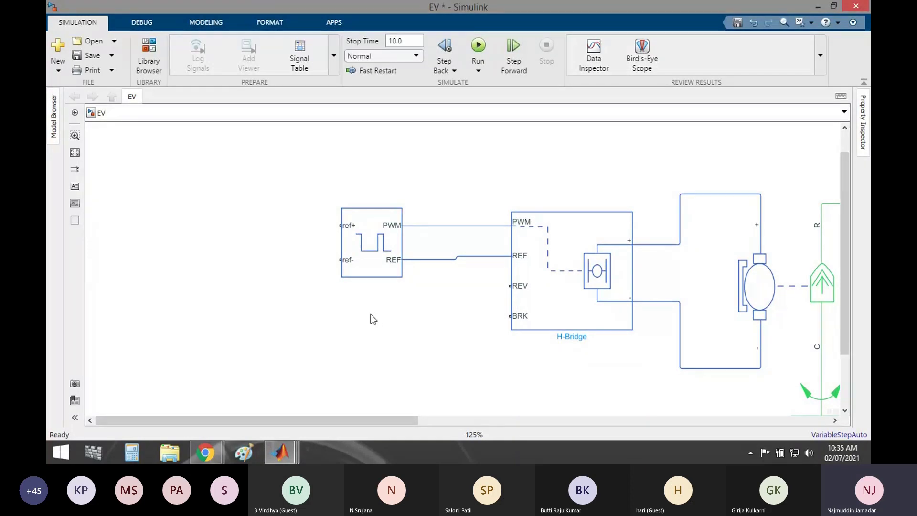
Add a Longitudinal Driver block from the Powertrain Blockset/Vehicle Scenario Builder library in the empty area left of the Controlled PWM Voltage block
scroll(373, 319, "down", 6)
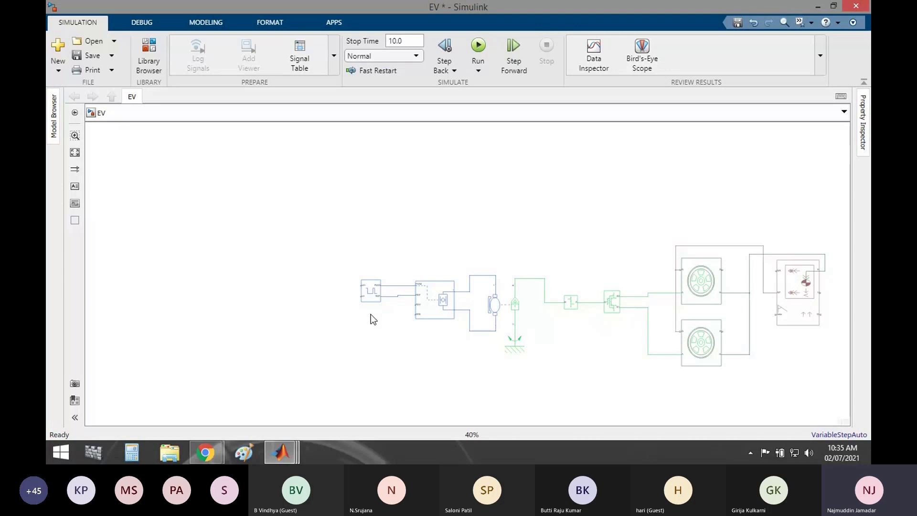
scroll(300, 288, "up", 2)
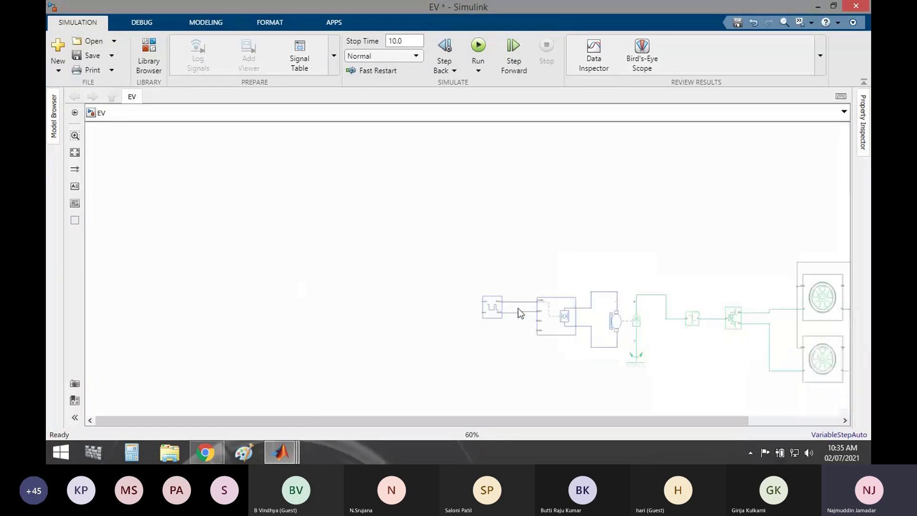
scroll(521, 313, "down", 1)
double_click(280, 223)
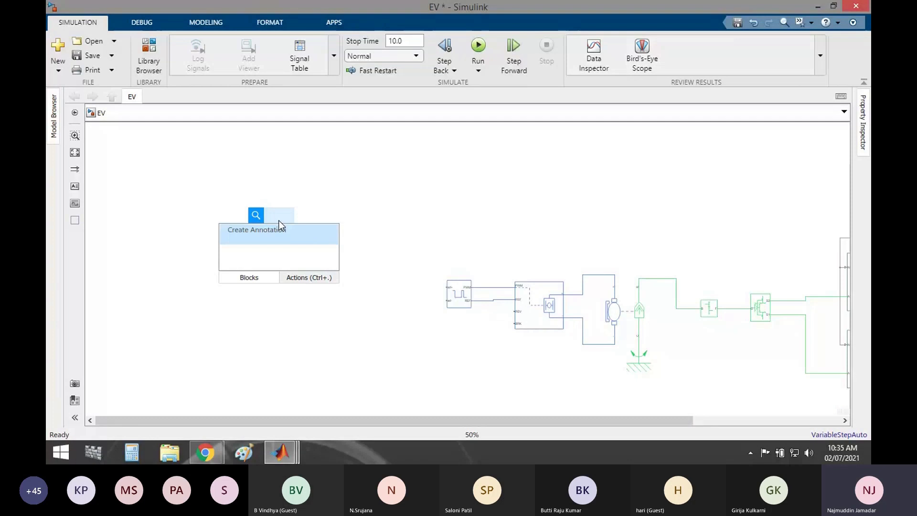
type("driver")
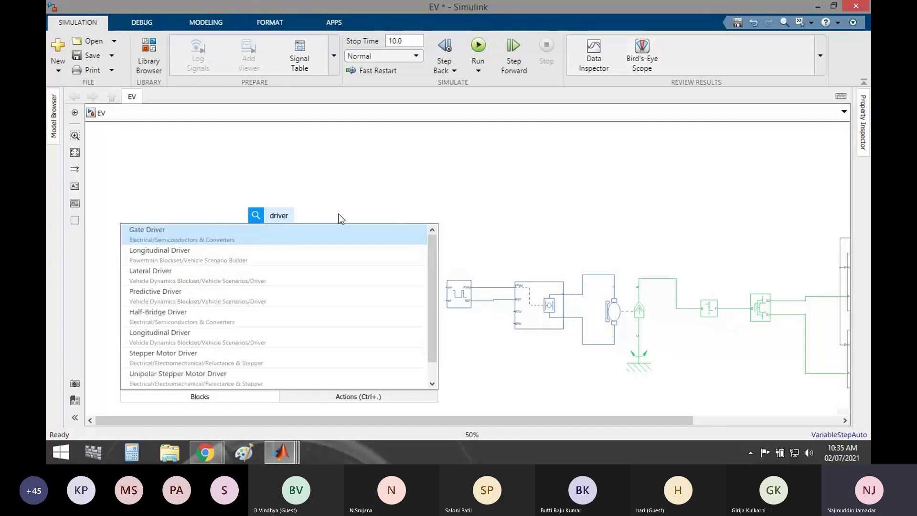
key("BackSpace")
key("BackSpace")
key("BackSpace")
key("BackSpace")
key("BackSpace")
key("BackSpace")
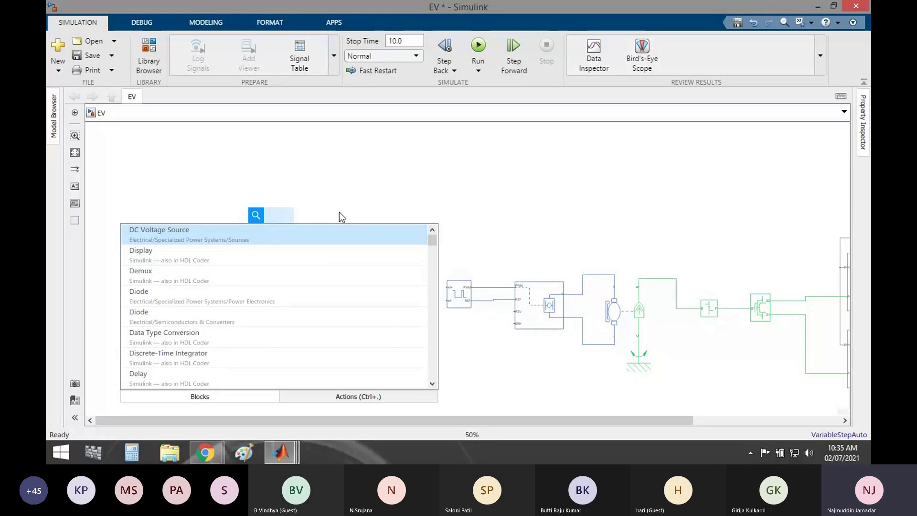
type("longi")
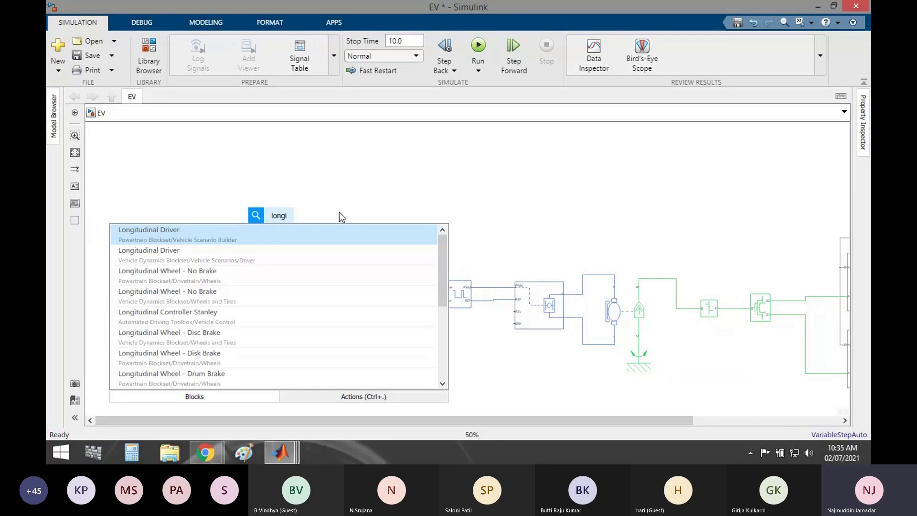
type("tudina")
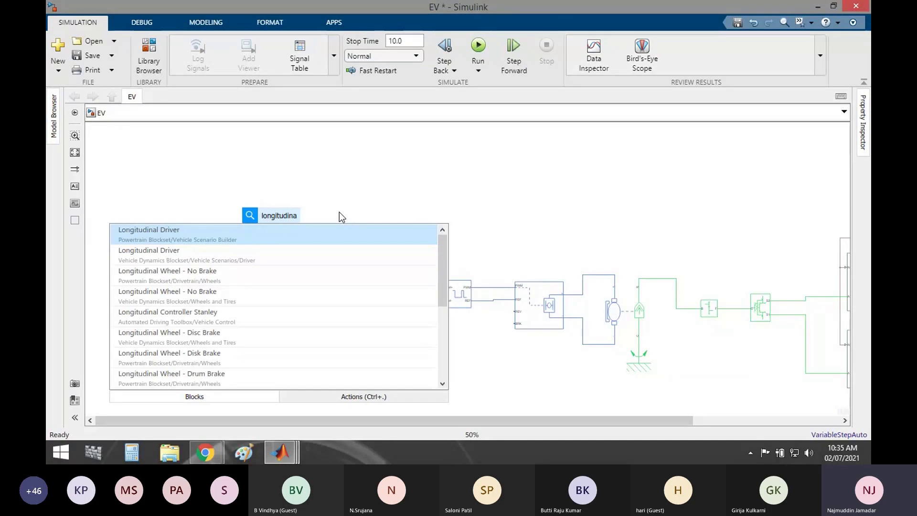
left_click(194, 229)
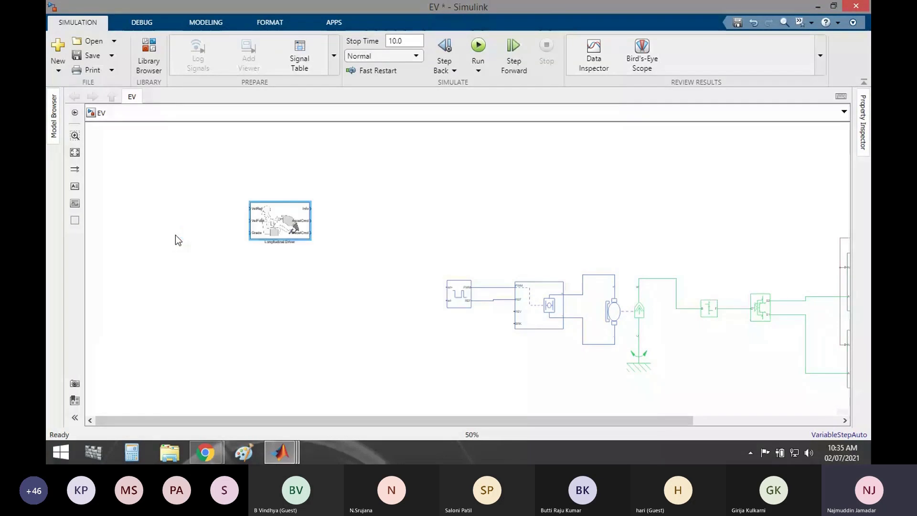
Move the Longitudinal Driver block slightly down and to the right, and examine its input and output ports
left_click(282, 243)
scroll(273, 224, "up", 8)
scroll(301, 211, "down", 2)
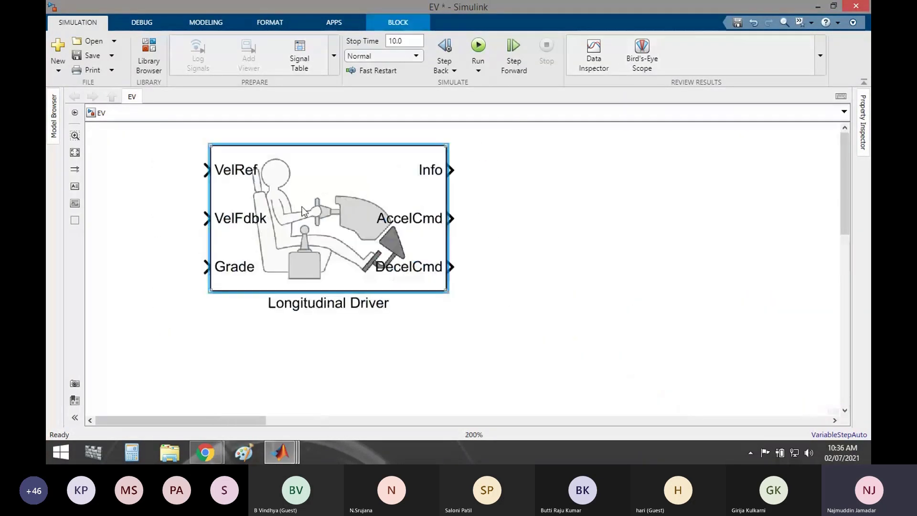
left_click_drag(303, 179, 342, 240)
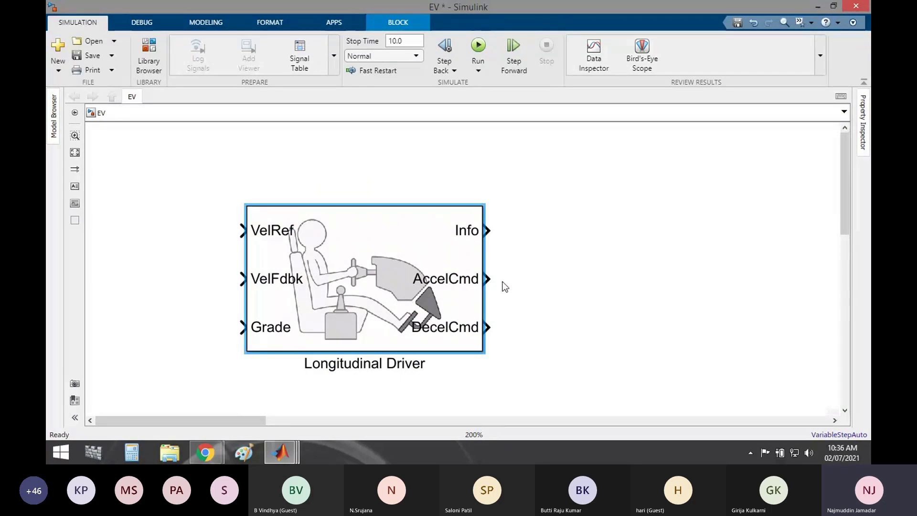
left_click(475, 335)
scroll(629, 318, "down", 3)
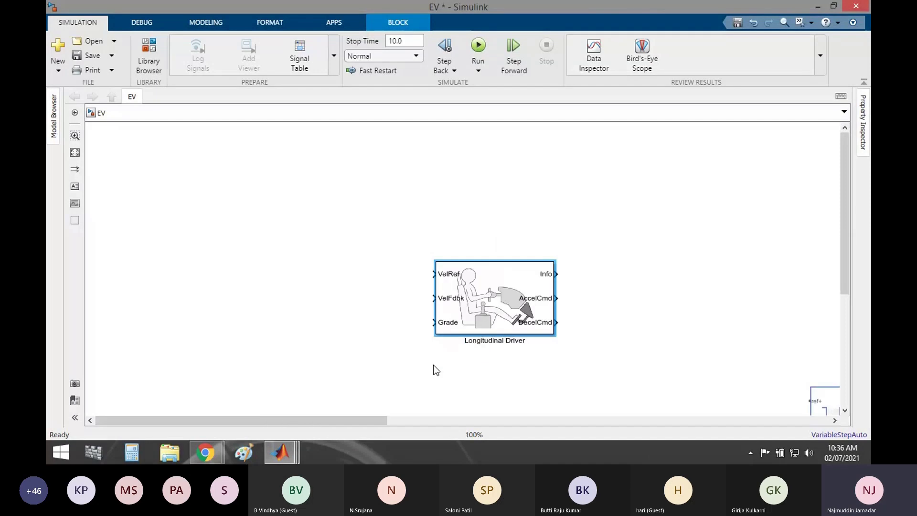
scroll(434, 370, "up", 2)
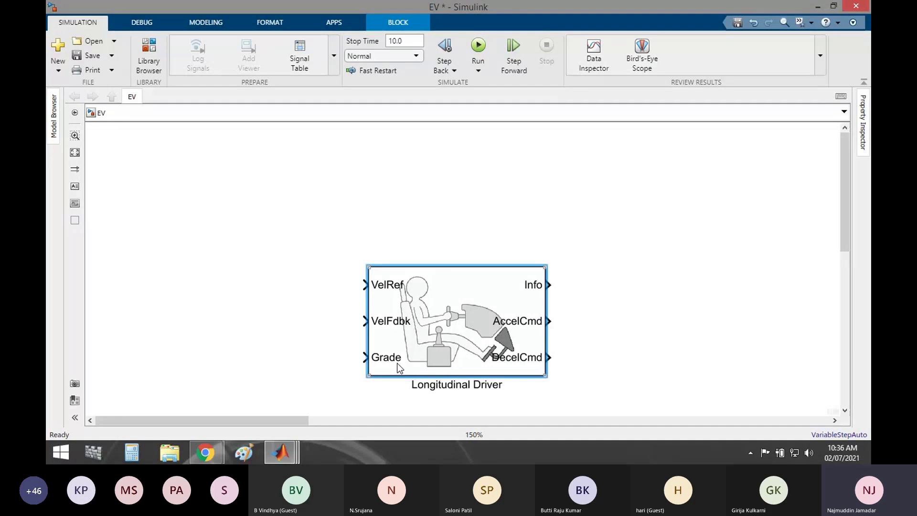
scroll(549, 368, "down", 4)
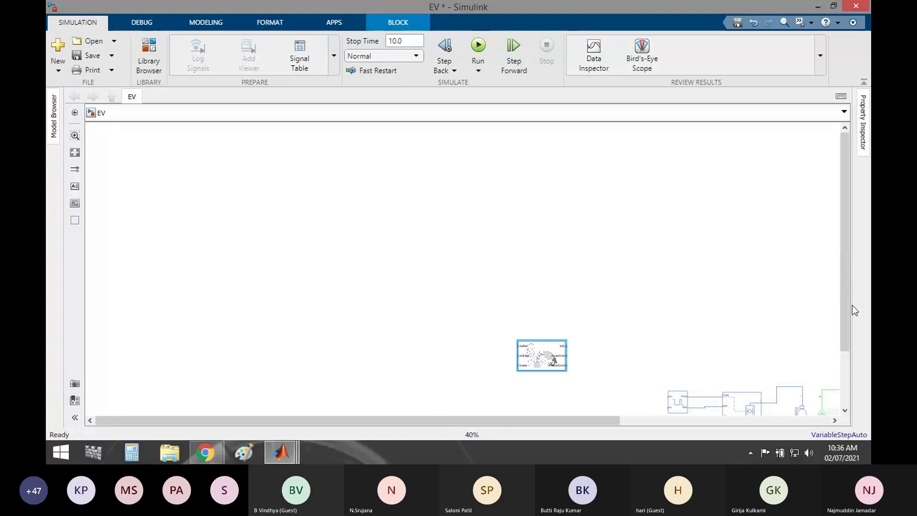
Select the whole EV model, including the Longitudinal Driver block, and move it toward the upper left of the canvas
scroll(644, 403, "down", 5)
left_click_drag(636, 423, 769, 420)
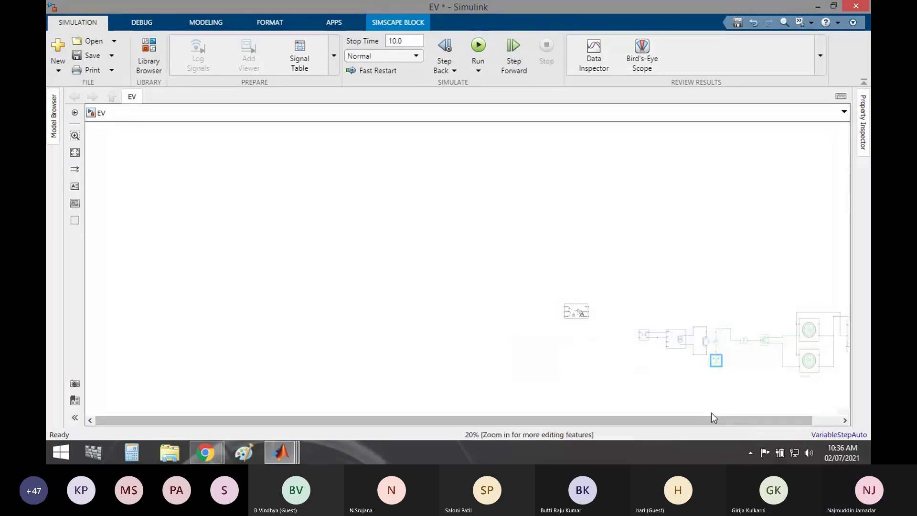
left_click_drag(711, 413, 758, 418)
left_click_drag(497, 276, 870, 410)
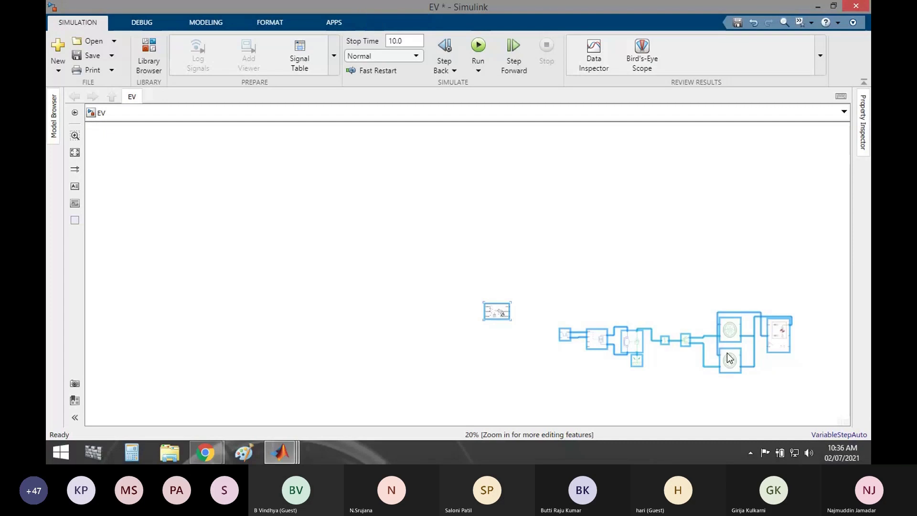
left_click_drag(727, 352, 448, 243)
scroll(251, 248, "up", 1)
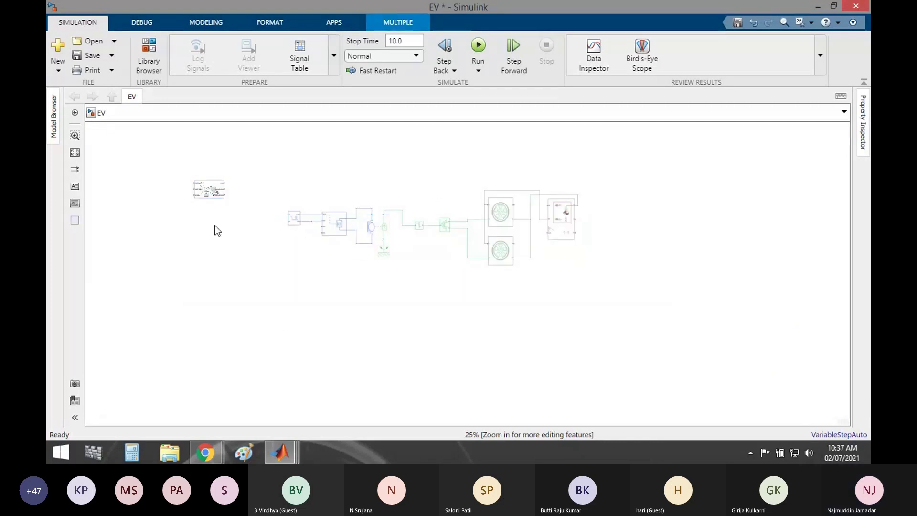
Move the Longitudinal Driver block down so its outputs sit roughly level with the Controlled PWM Voltage block's reference ports
scroll(217, 230, "up", 2)
left_click_drag(192, 179, 228, 224)
scroll(227, 224, "up", 3)
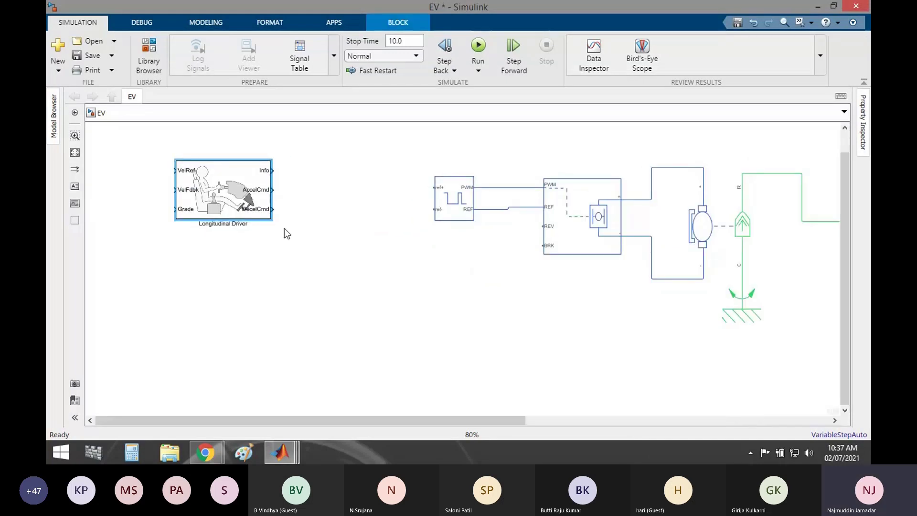
mouse_move(272, 190)
left_mouse_down()
mouse_move(426, 185)
mouse_move(408, 184)
mouse_move(434, 188)
mouse_move(431, 196)
mouse_move(465, 217)
mouse_move(689, 286)
mouse_move(272, 178)
mouse_move(288, 194)
left_mouse_up()
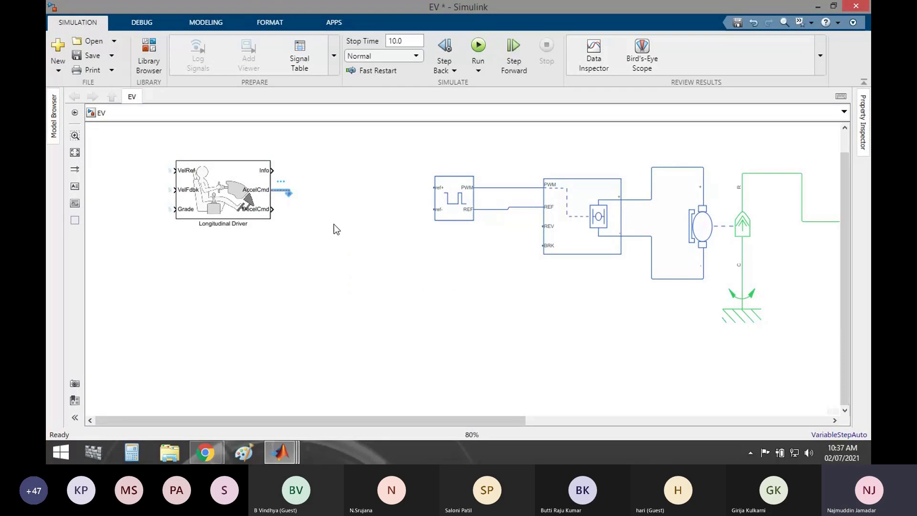
key("Delete")
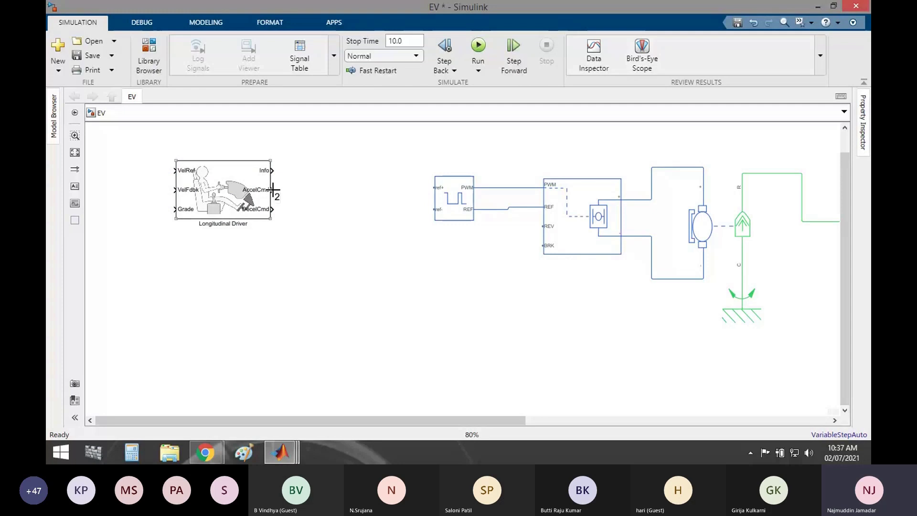
Add a Simulink-PS Converter from the Utilities library beside the Longitudinal Driver and connect its input to the AccelCmd output
double_click(303, 263)
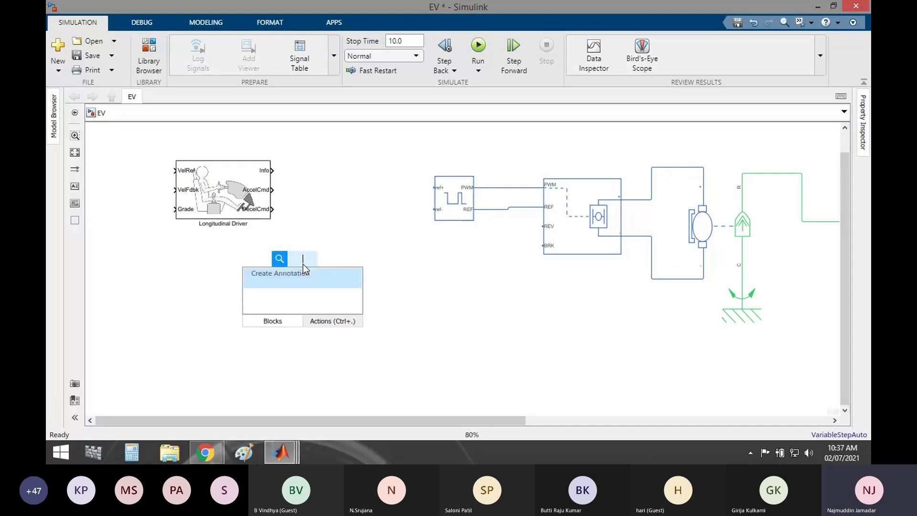
type("simu")
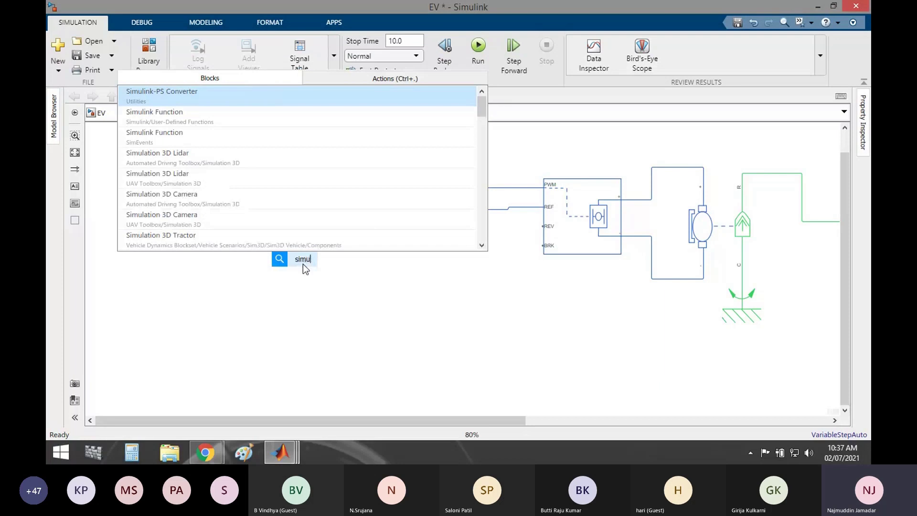
type("link")
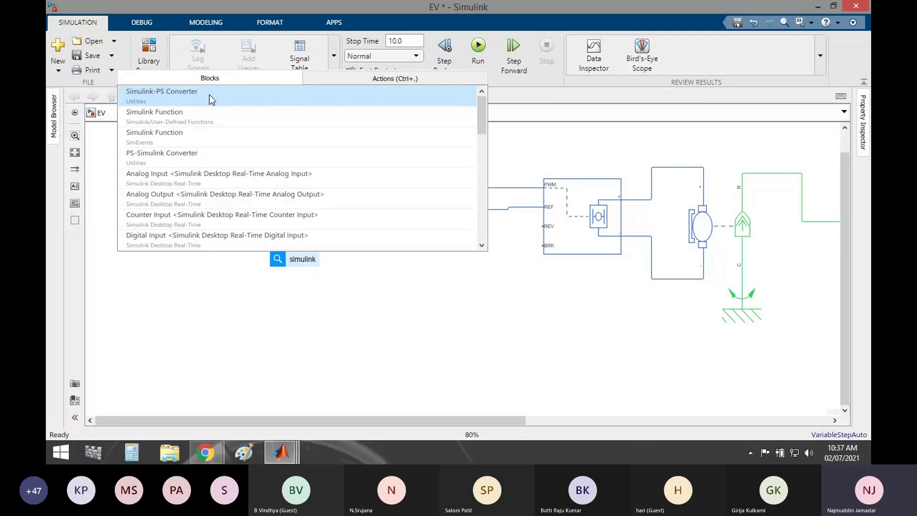
left_click(177, 93)
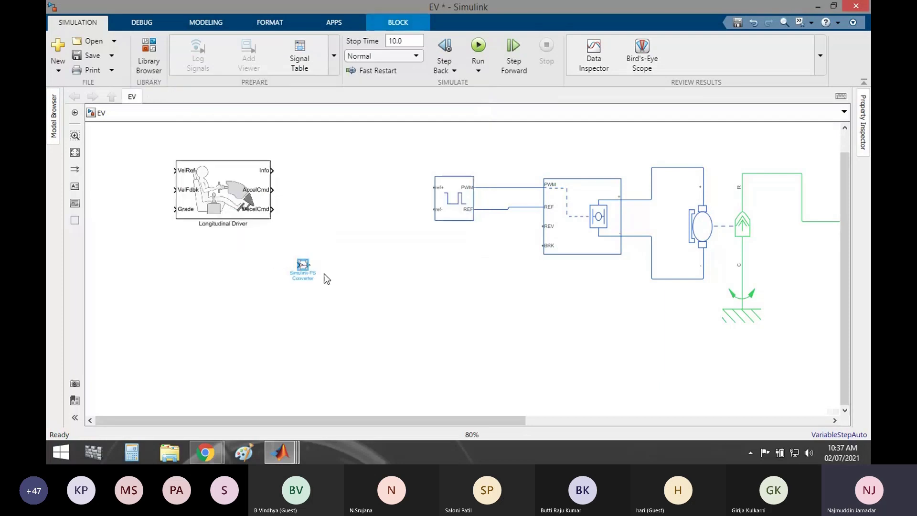
scroll(326, 279, "up", 2)
scroll(318, 284, "up", 1)
left_click_drag(296, 266, 316, 145)
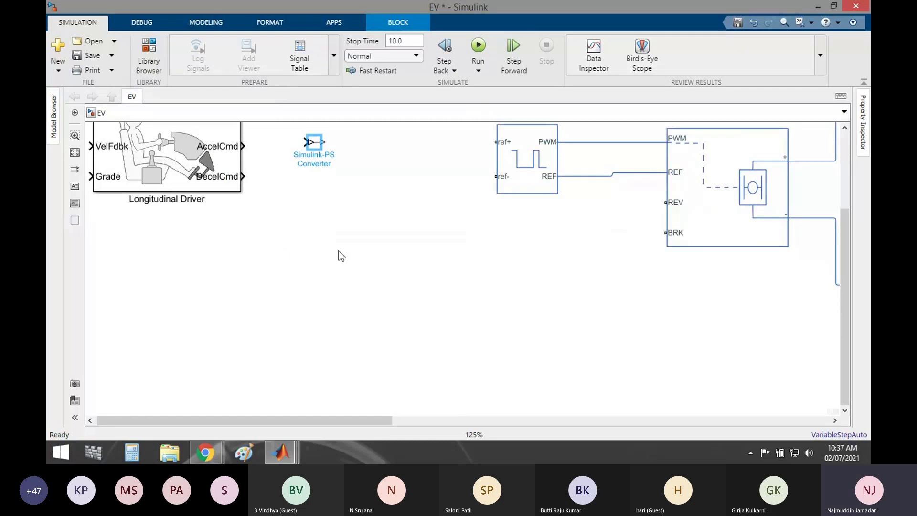
left_click(315, 222)
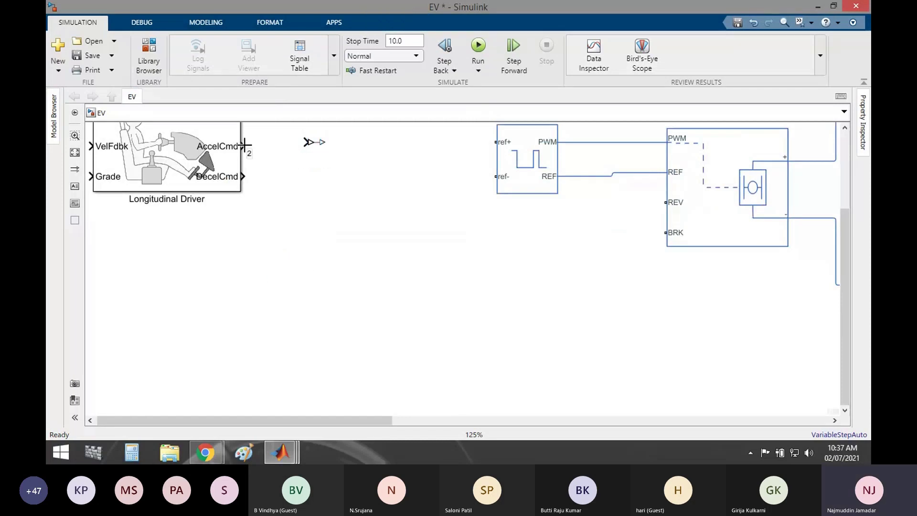
left_click_drag(244, 145, 306, 142)
Duplicate the Simulink-PS Converter, place the copy level with the DecelCmd output and connect its input to DecelCmd
left_click(314, 142)
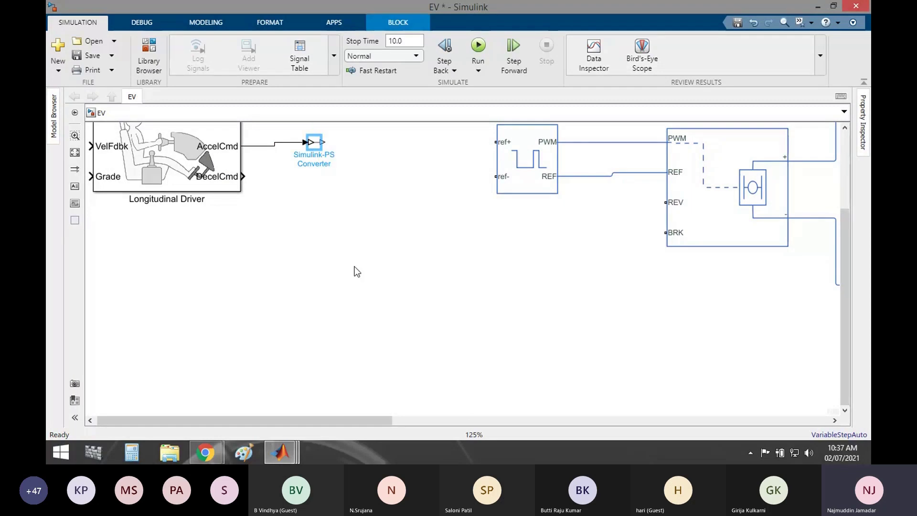
left_click(315, 235)
key("ctrl+v")
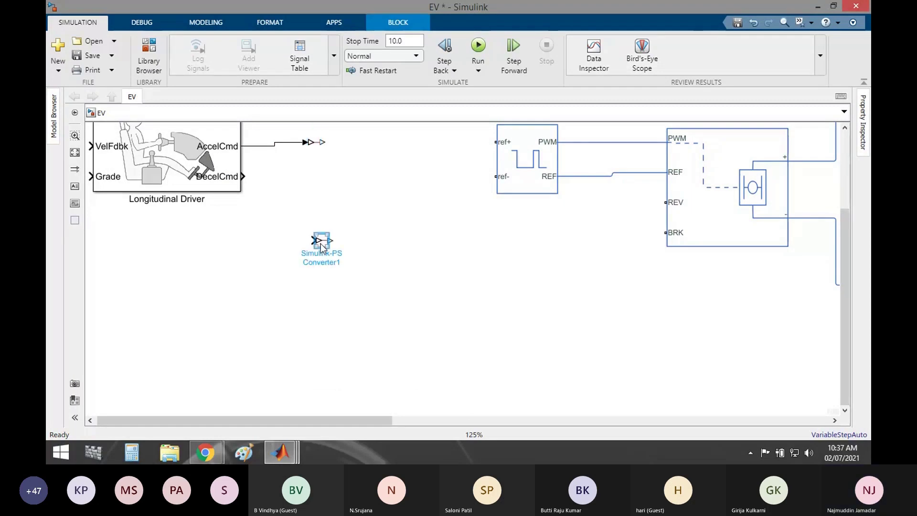
left_click_drag(316, 241, 315, 180)
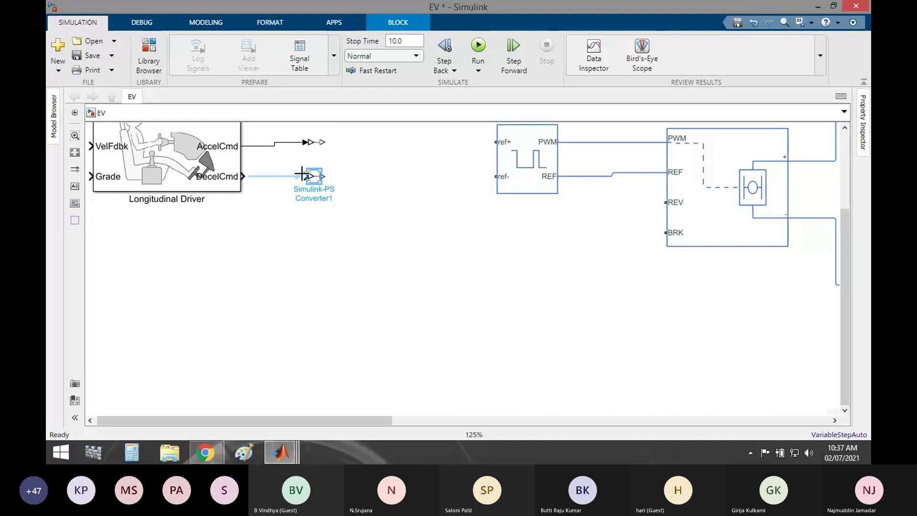
left_click(320, 244)
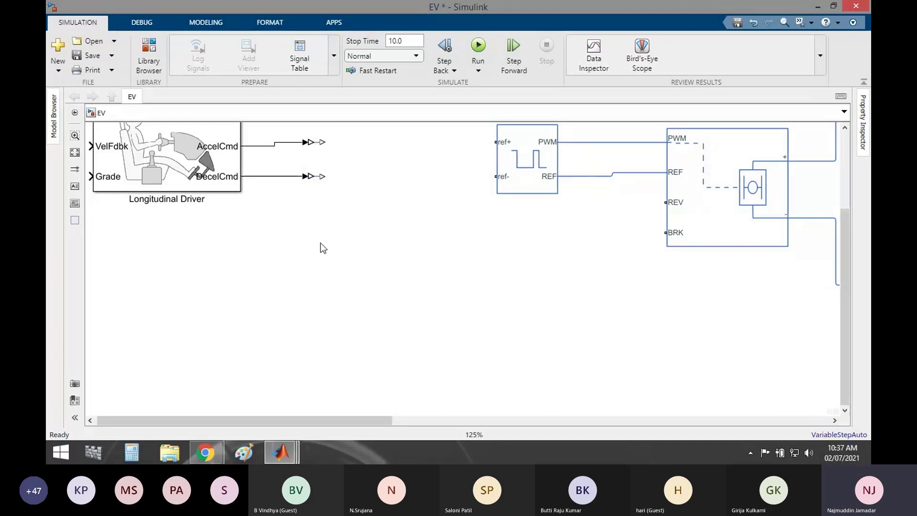
left_click(319, 139)
left_click_drag(322, 138, 425, 161)
scroll(413, 149, "up", 1)
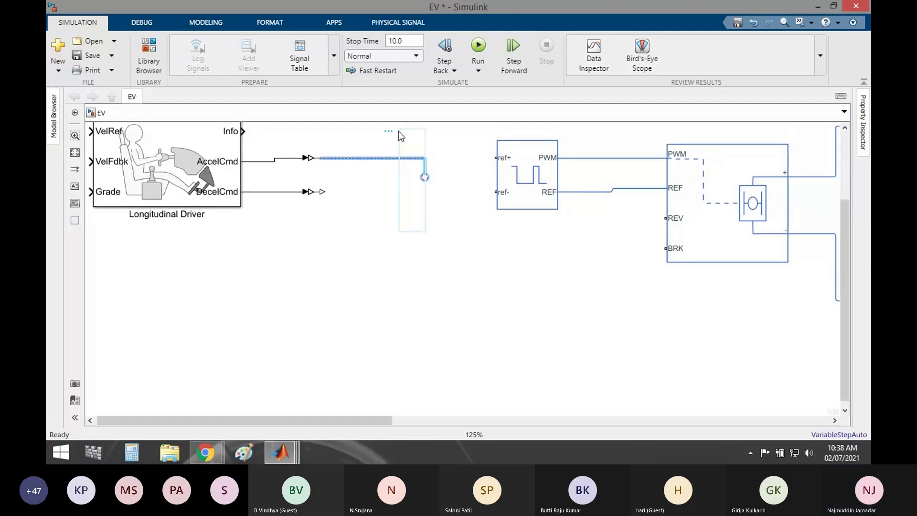
key("Delete")
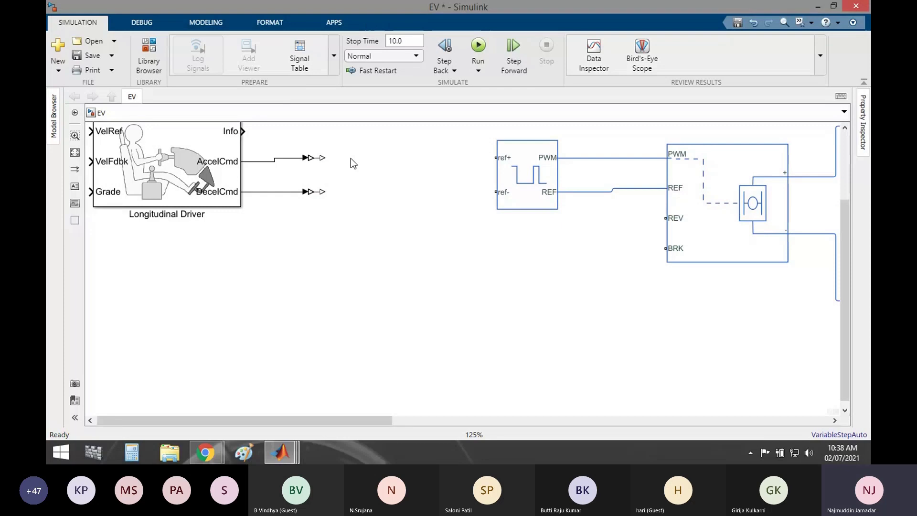
Add a Controlled Voltage Source from Specialized Power Systems beside the AccelCmd converter and try to connect the converter's output to it
left_click(512, 197)
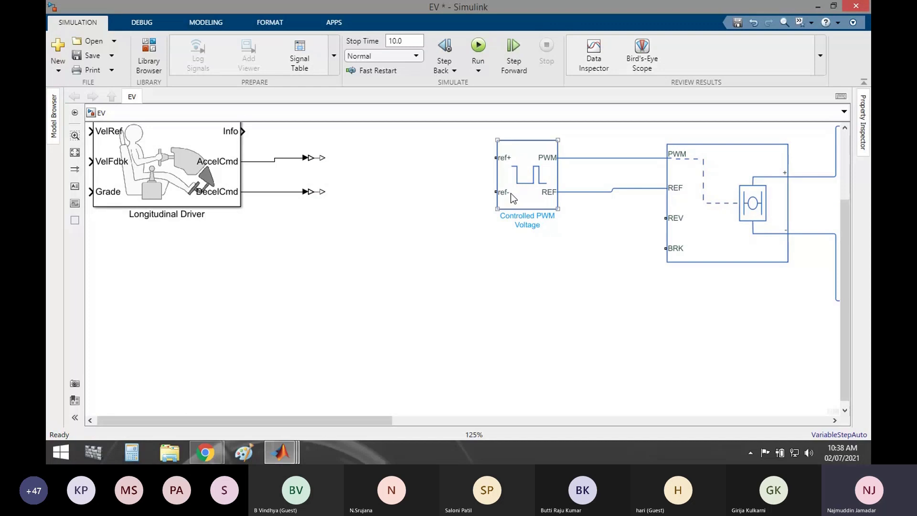
double_click(389, 223)
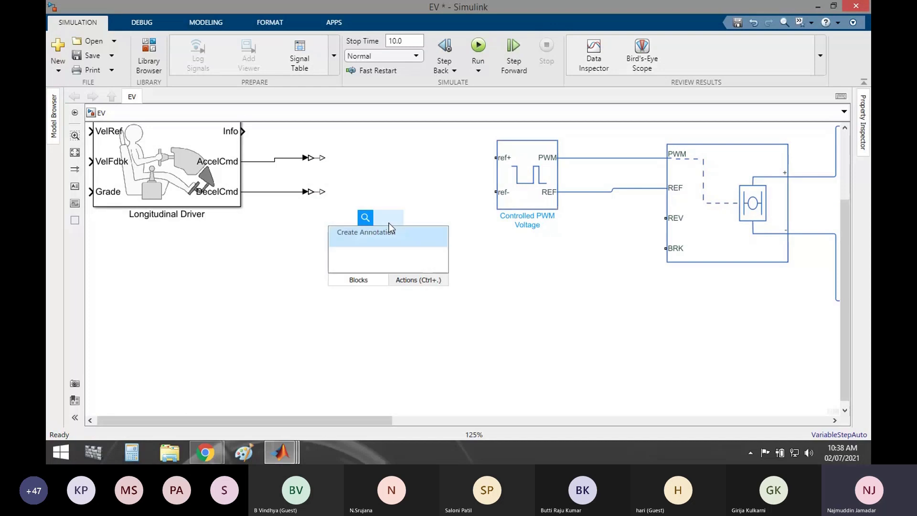
type("contr")
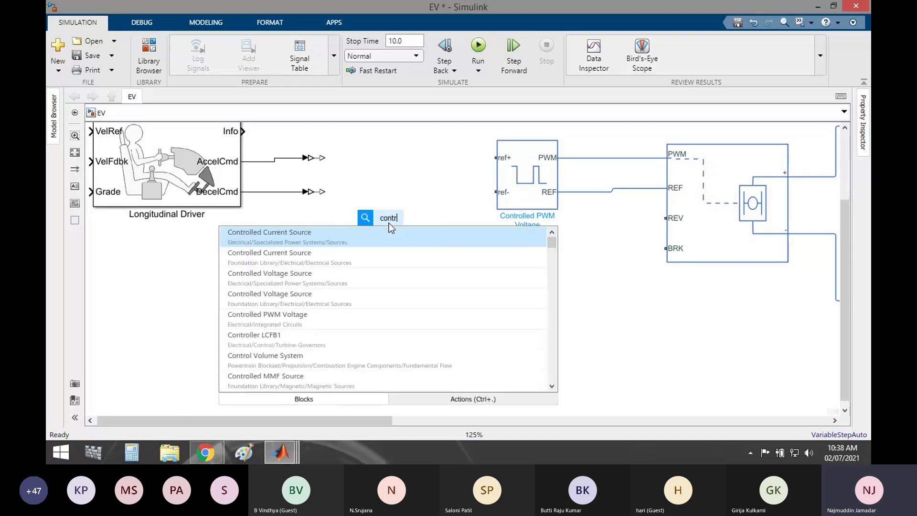
type("olled")
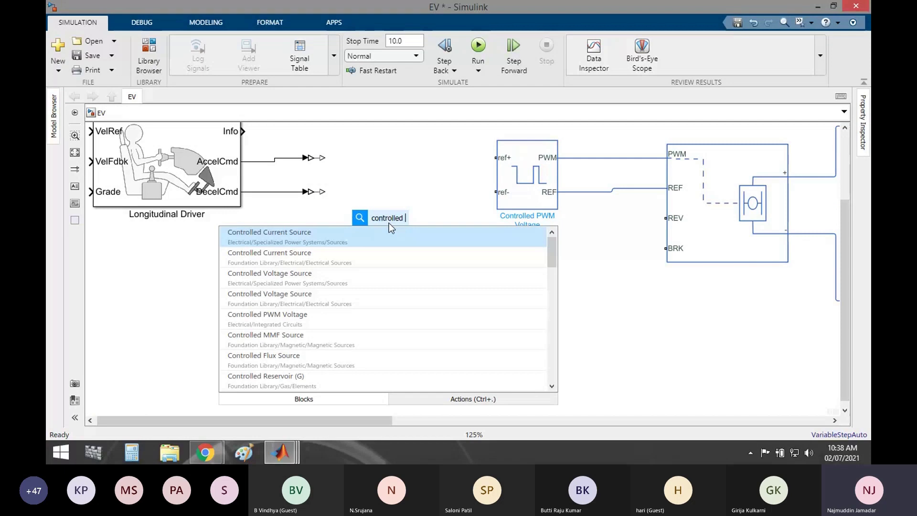
left_click(320, 265)
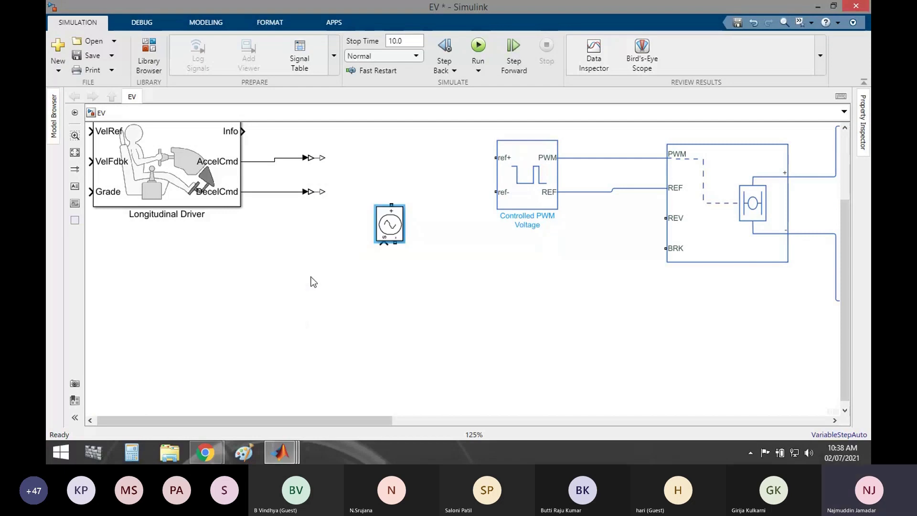
left_click(400, 235)
left_click_drag(400, 236, 385, 161)
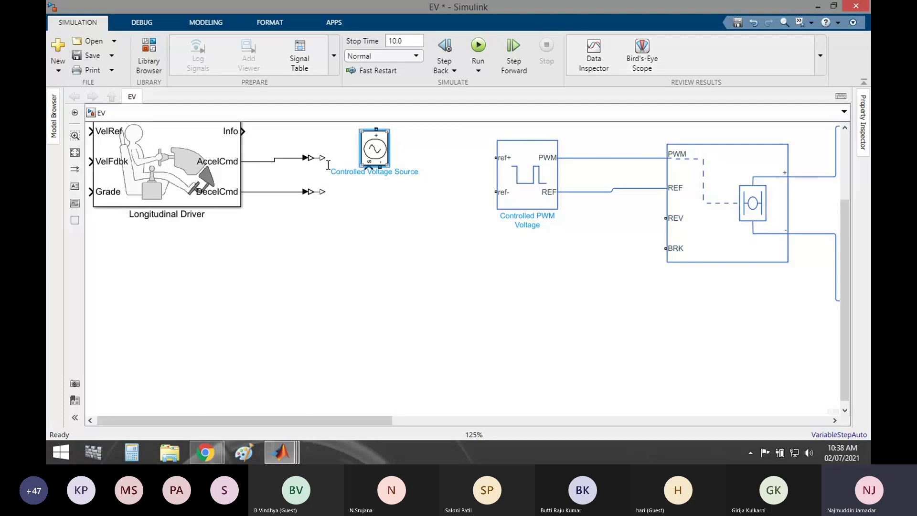
left_click_drag(323, 157, 372, 166)
Add a Controlled Voltage Source from the Foundation Library's Electrical Sources and place it next to the Controlled PWM Voltage block
double_click(375, 265)
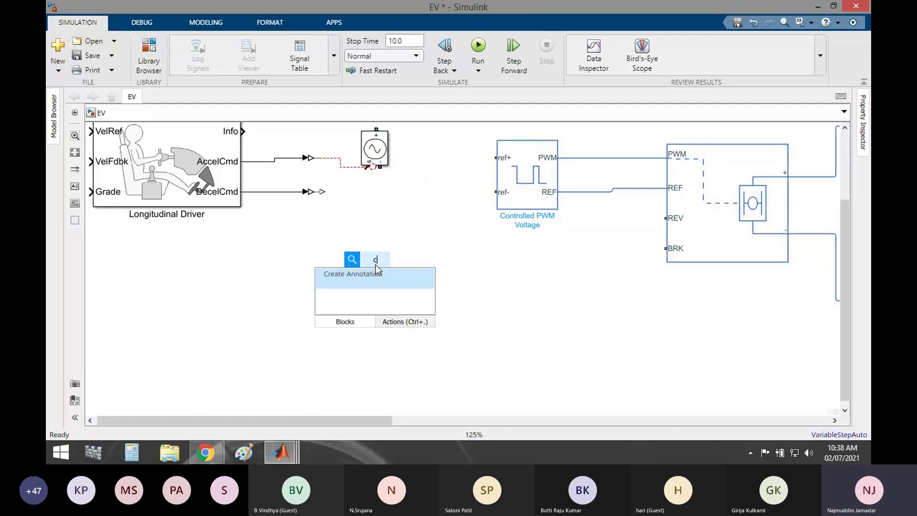
type("controled")
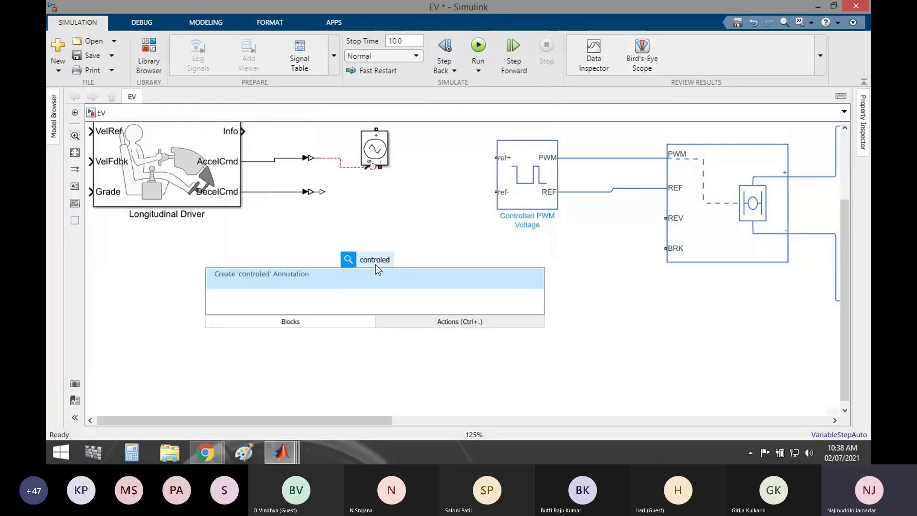
key("BackSpace")
key("BackSpace")
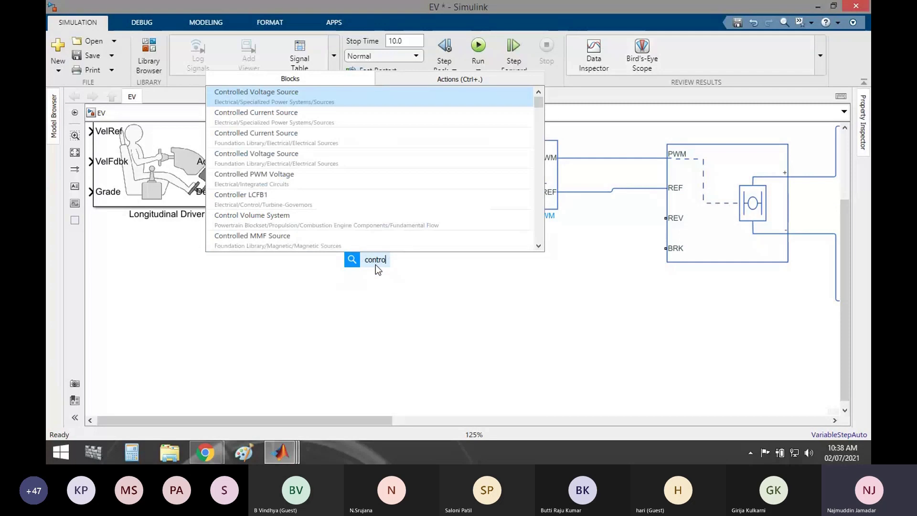
type("l")
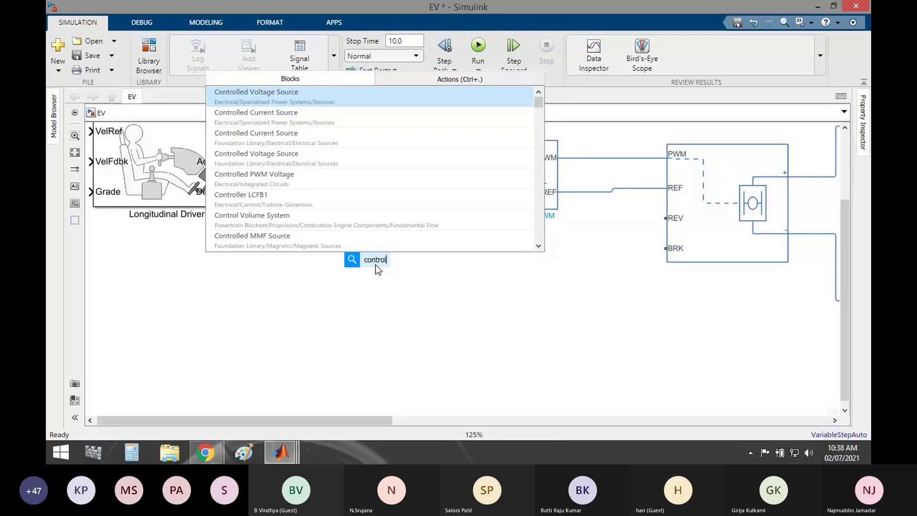
type("led")
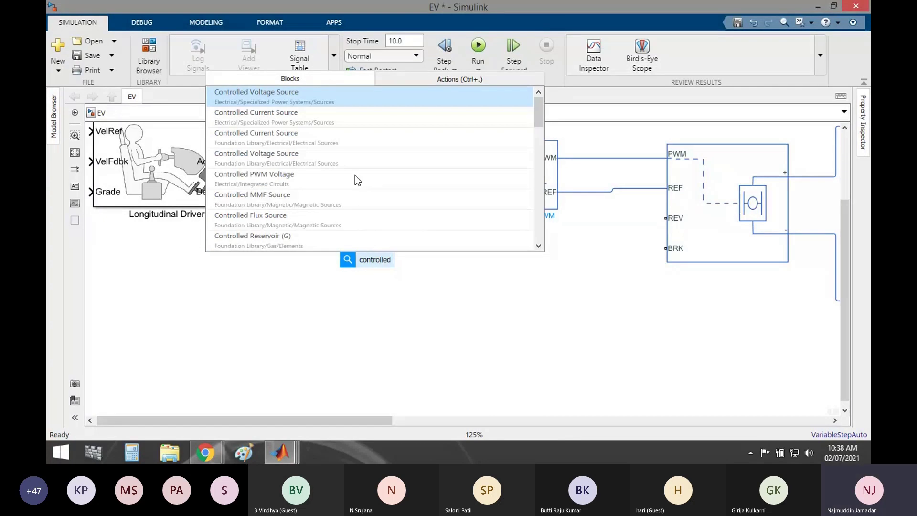
key("Return")
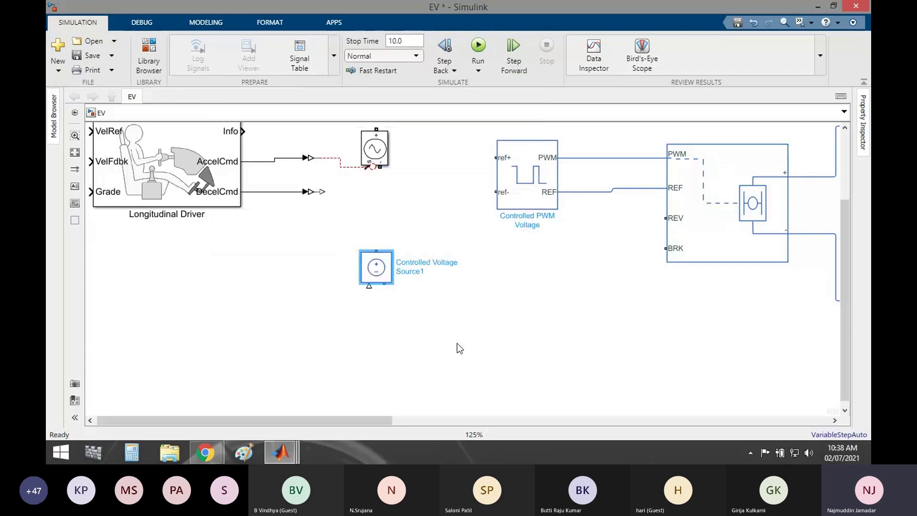
left_click_drag(386, 283, 469, 193)
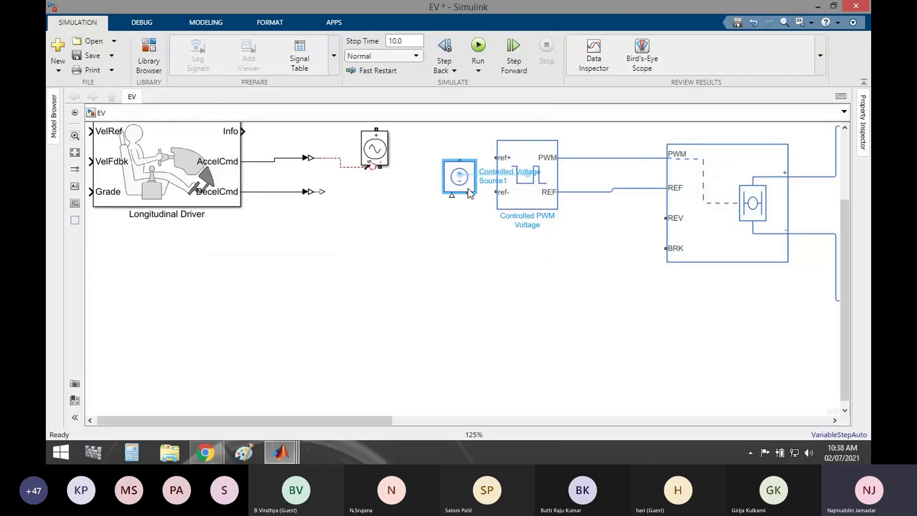
left_click(475, 215)
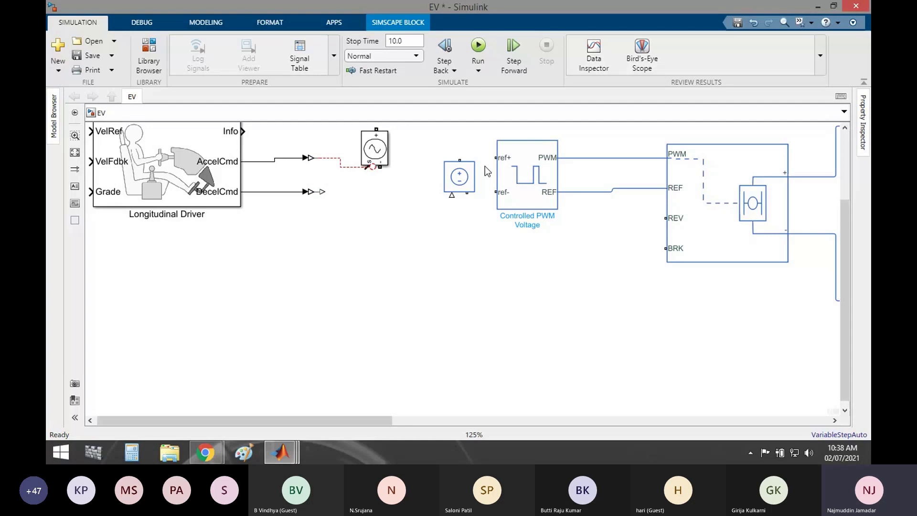
Delete the Specialized Power Systems voltage source and move the Foundation Library source into its place near the AccelCmd converter
left_click_drag(369, 148, 402, 200)
left_click(455, 269)
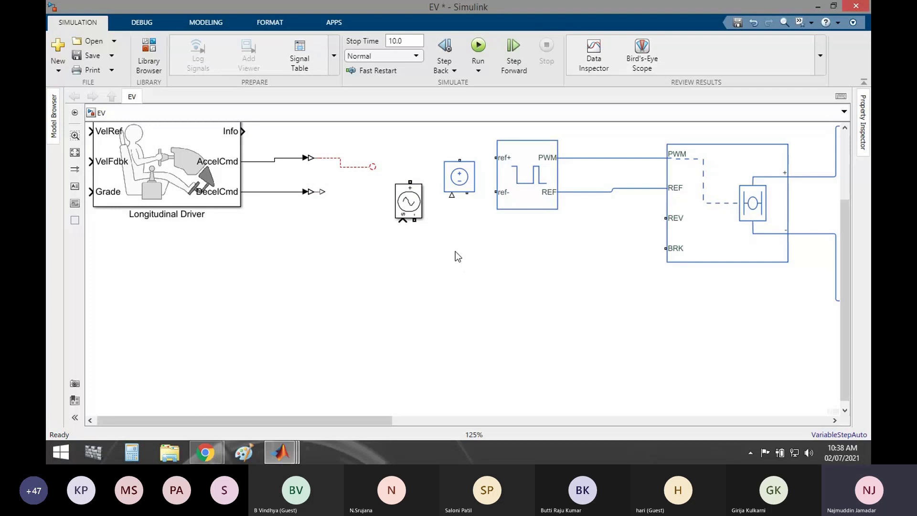
left_click(473, 173)
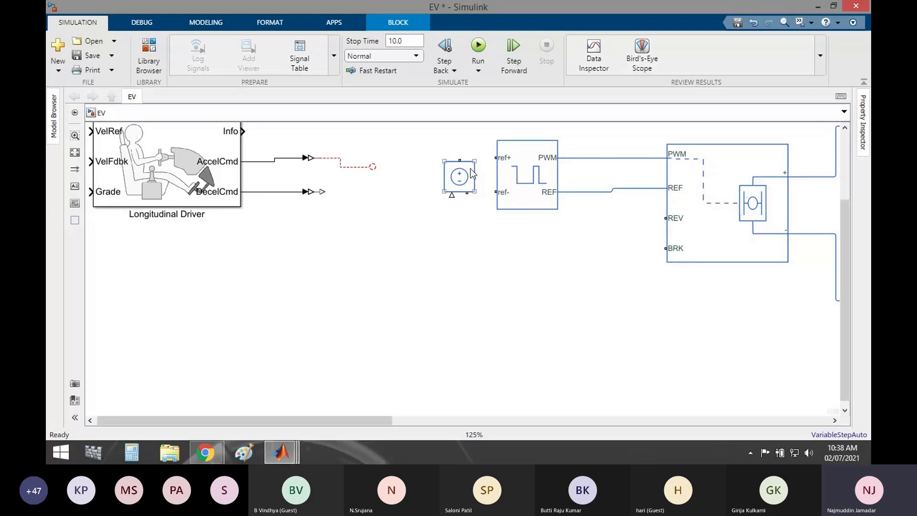
left_click_drag(473, 173, 424, 154)
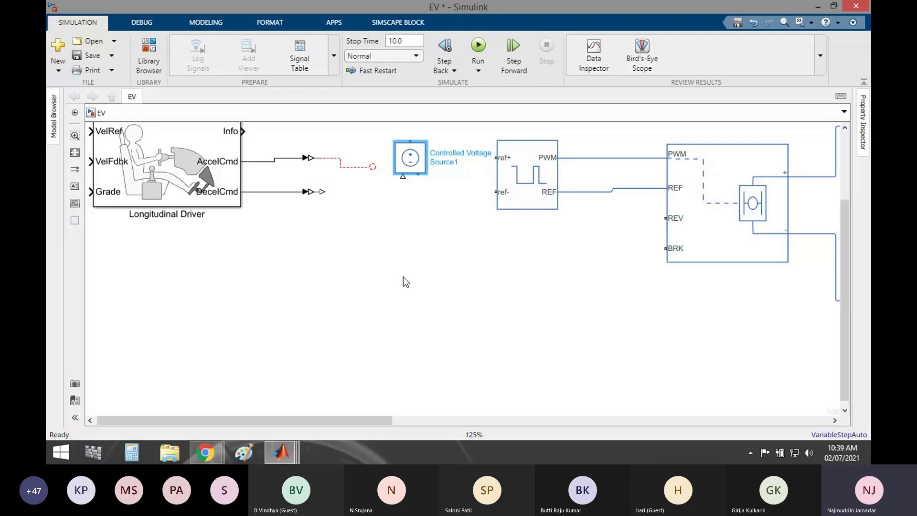
Duplicate the Controlled Voltage Source and place the copy below the original, near the DecelCmd converter
key("ctrl+v")
left_click_drag(429, 182, 390, 233)
left_click(401, 239)
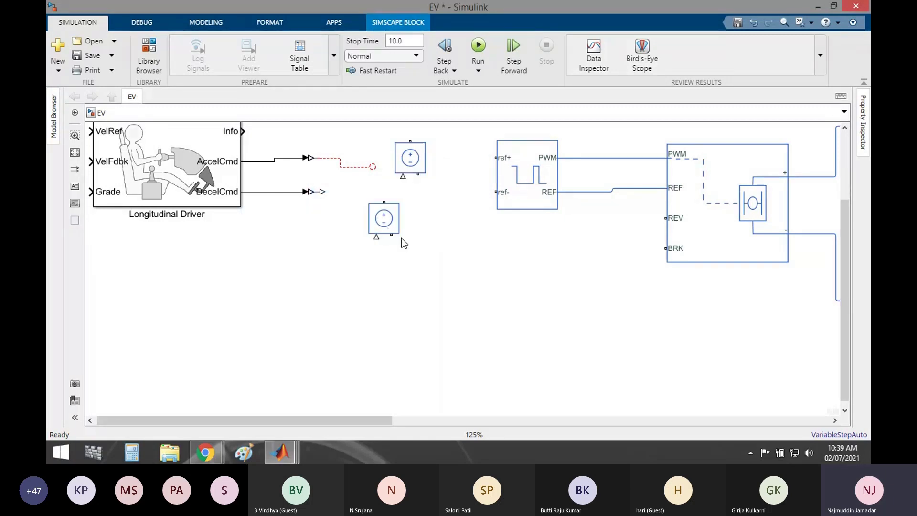
left_click(401, 238)
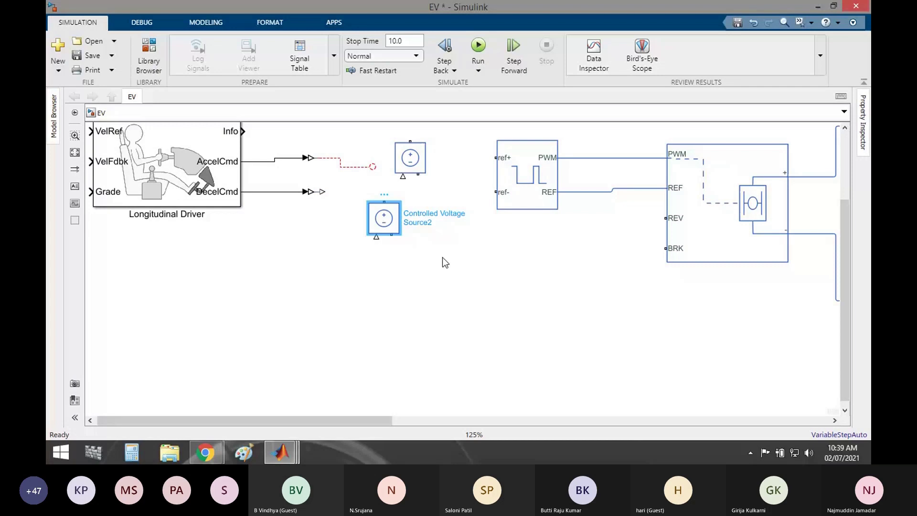
Rotate both Controlled Voltage Sources 90 degrees clockwise so their signal inputs face the converters
key("ctrl+r")
left_click(412, 163)
key("ctrl+r")
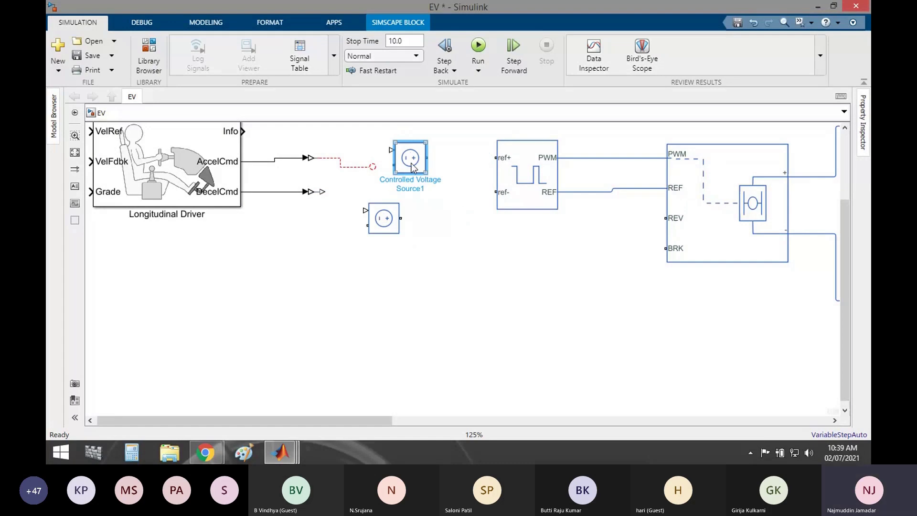
Connect the AccelCmd converter's output to the upper voltage source's signal input and the DecelCmd converter's output to the lower one's
left_click(372, 166)
left_click_drag(386, 151, 391, 150)
left_click_drag(321, 192, 370, 210)
left_click(414, 284)
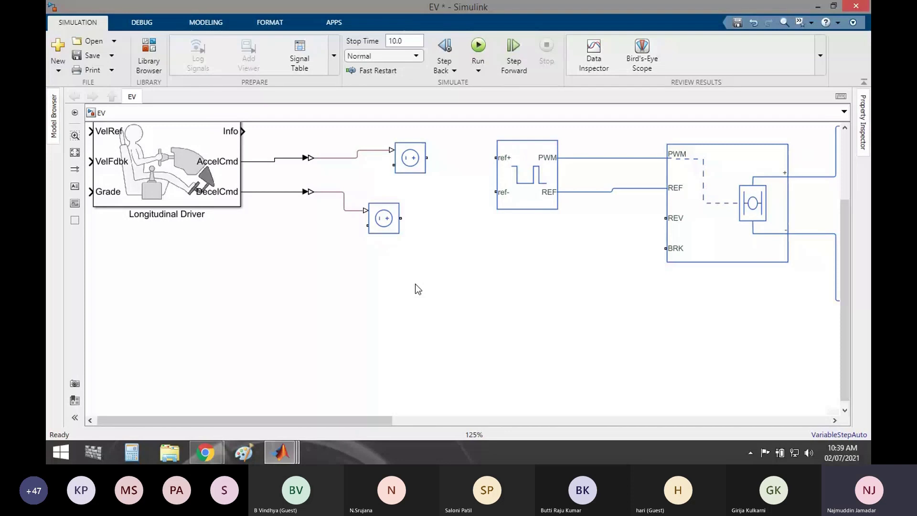
Connect the upper source's positive terminal to ref+ and the lower source's to the H-Bridge's BRK port, routing the BRK line below the PWM block
left_click_drag(426, 157, 485, 158)
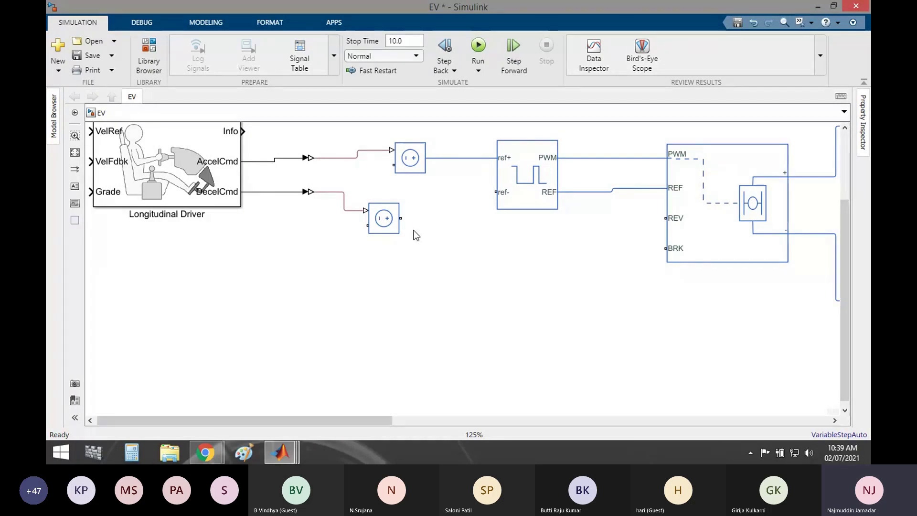
left_click_drag(403, 218, 653, 248)
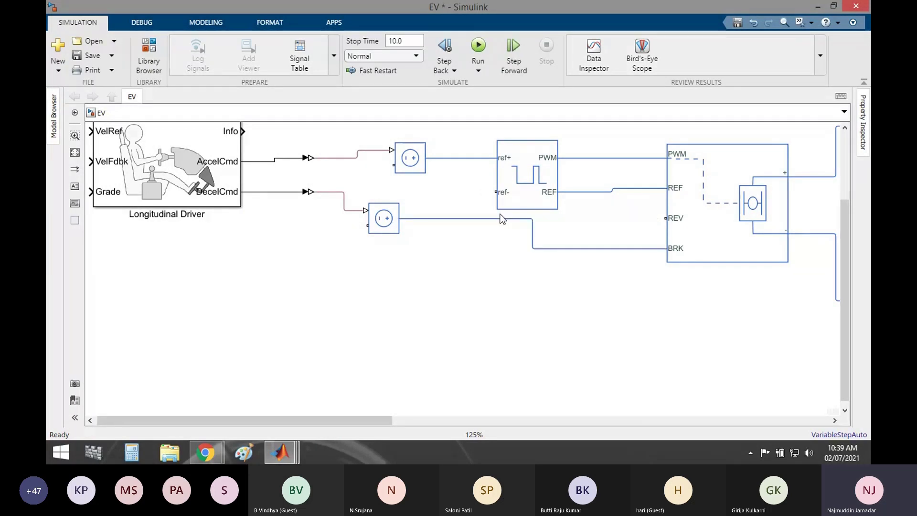
left_click_drag(485, 218, 481, 249)
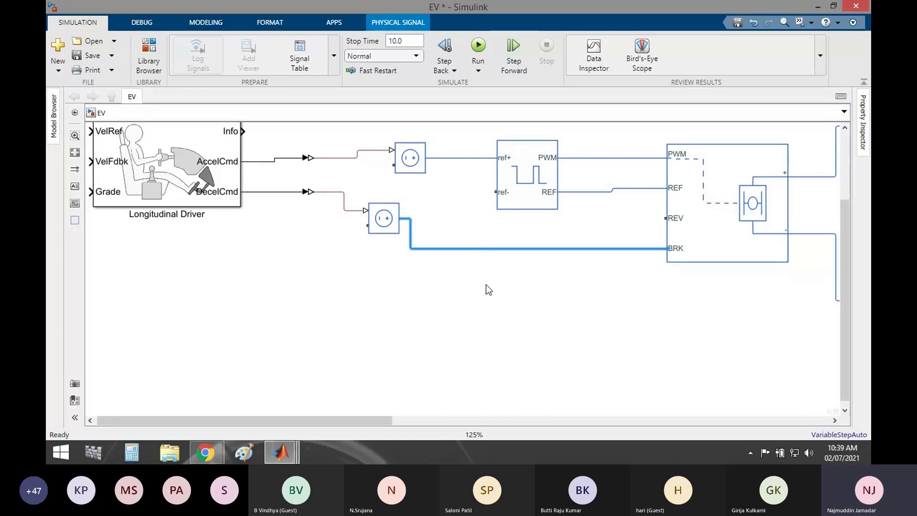
Add an Electrical Reference block from the Foundation Library and place it below the BRK line
double_click(528, 289)
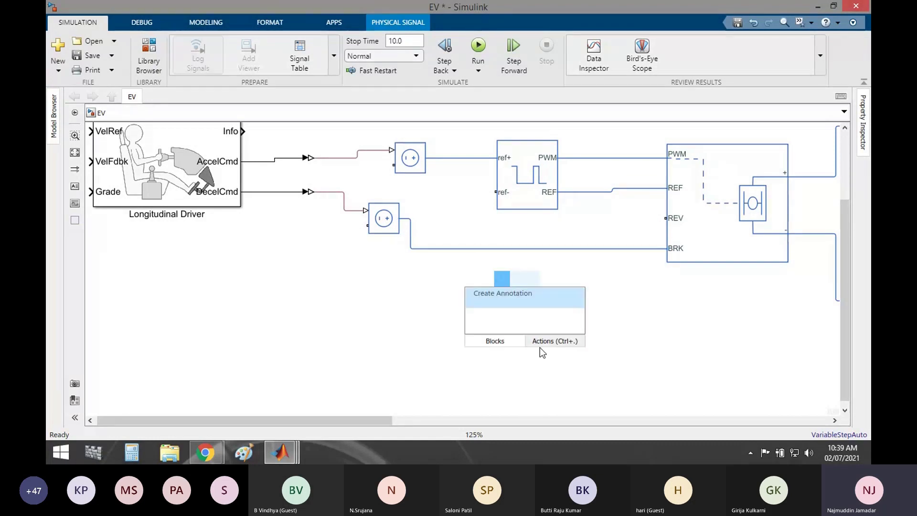
type("gr")
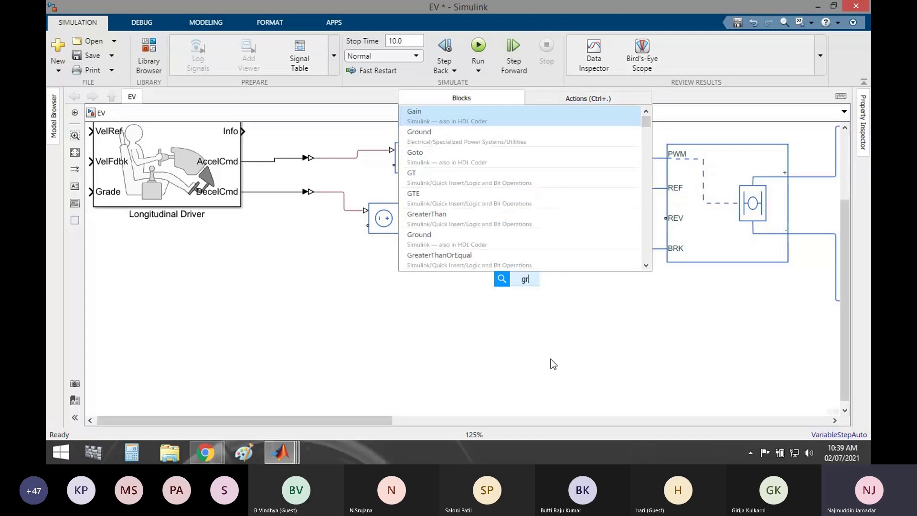
type("ound")
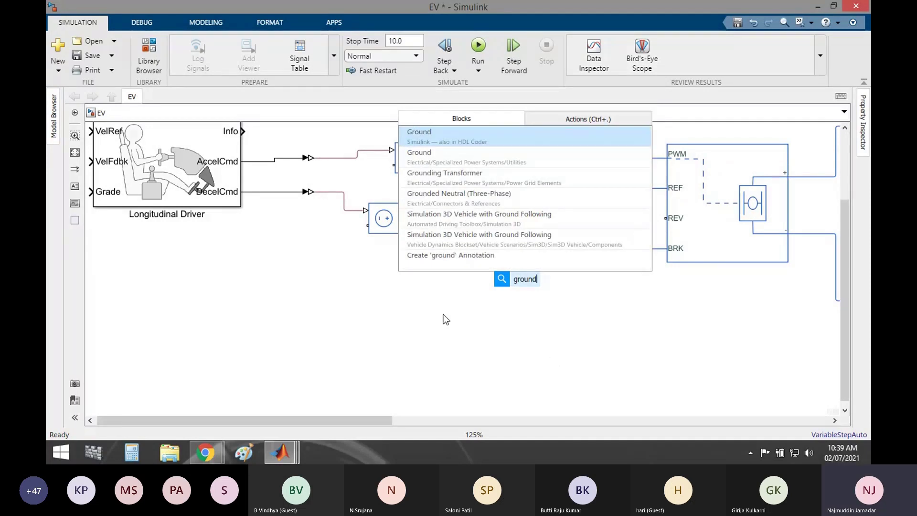
key("BackSpace")
key("BackSpace")
key("BackSpace")
key("BackSpace")
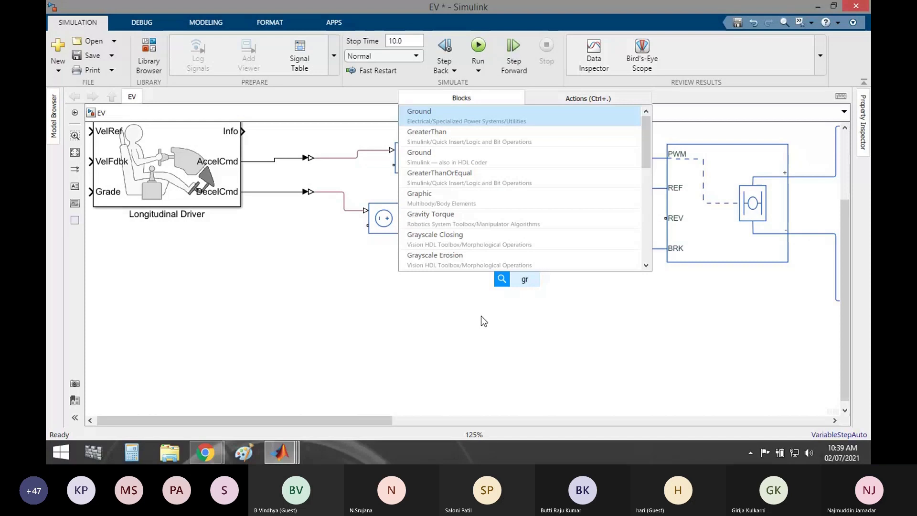
key("BackSpace")
key("BackSpace")
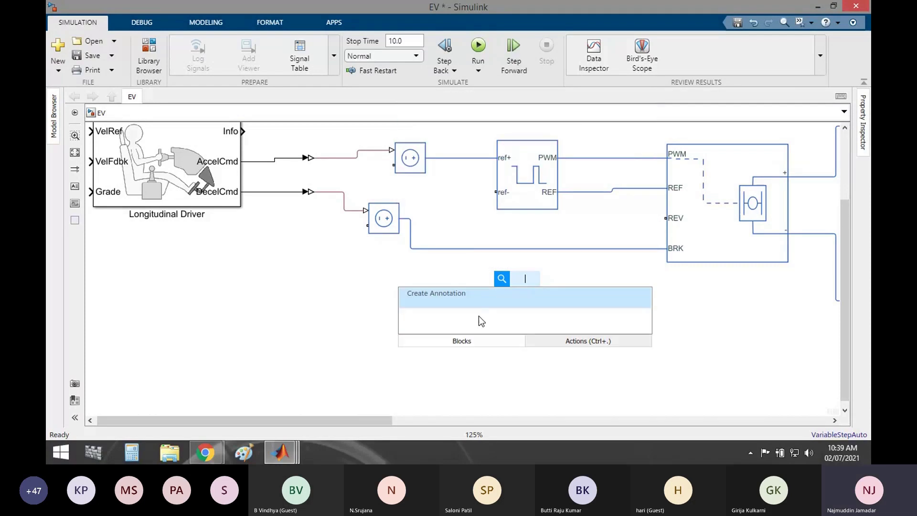
type("electr")
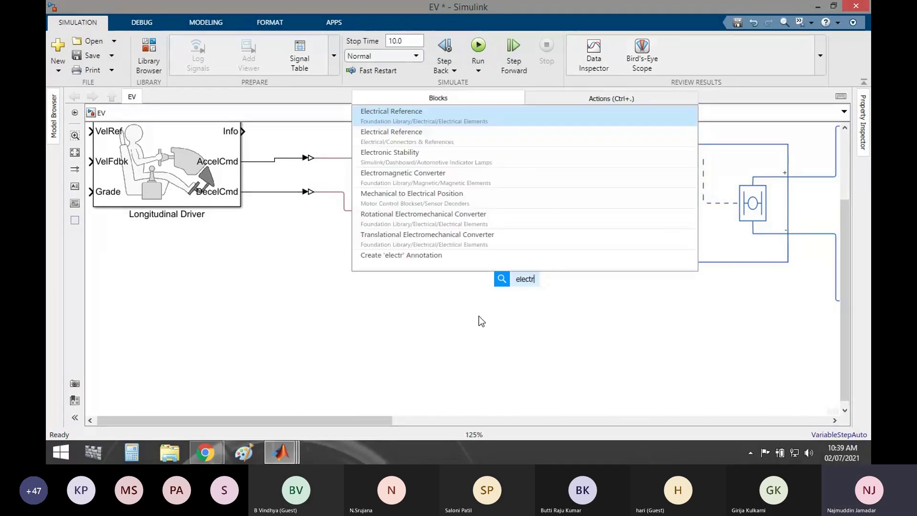
key("Return")
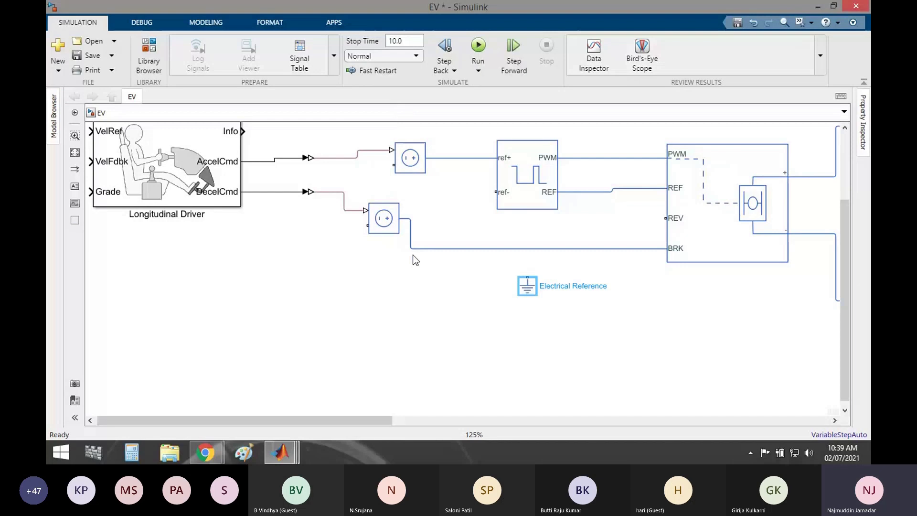
left_click_drag(529, 286, 553, 327)
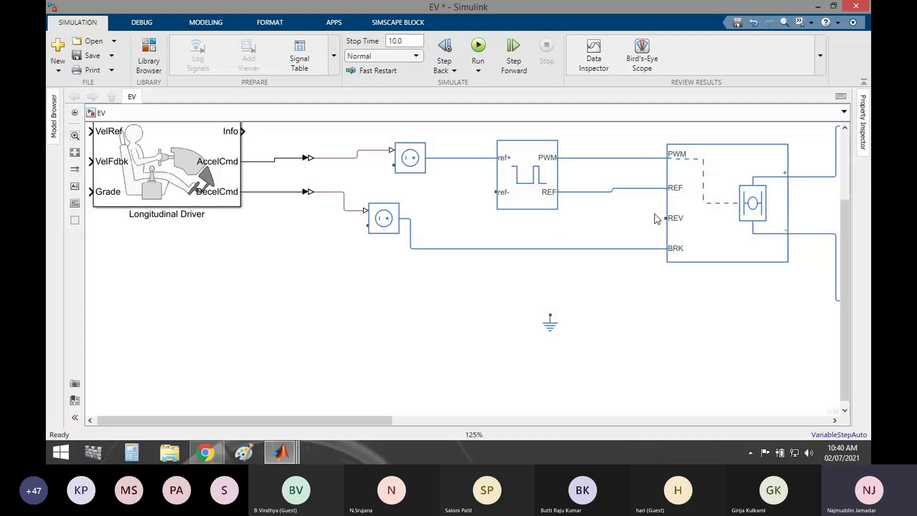
Connect the H-Bridge's REV port to ref-, and join the upper source's negative terminal and the Electrical Reference to that line
mouse_move(654, 214)
left_mouse_down()
mouse_move(470, 205)
mouse_move(483, 194)
left_mouse_up()
left_click(367, 224)
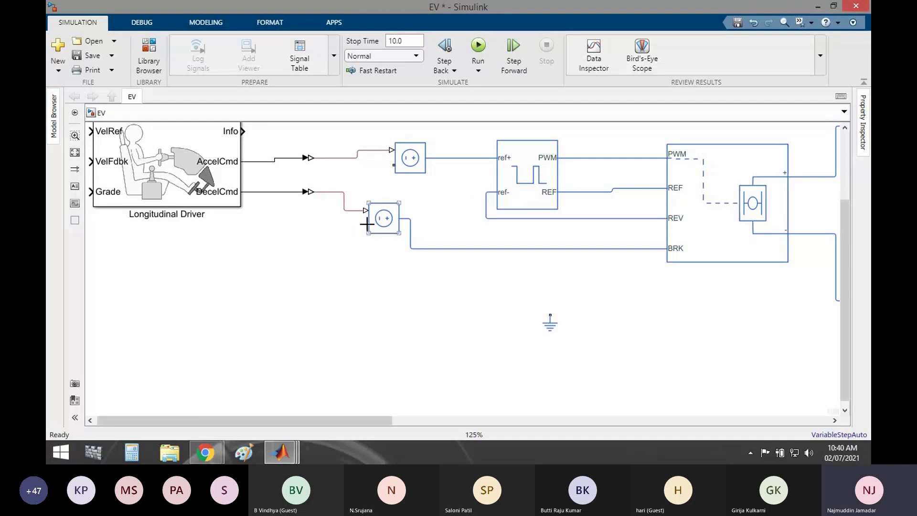
left_click_drag(394, 165, 486, 201)
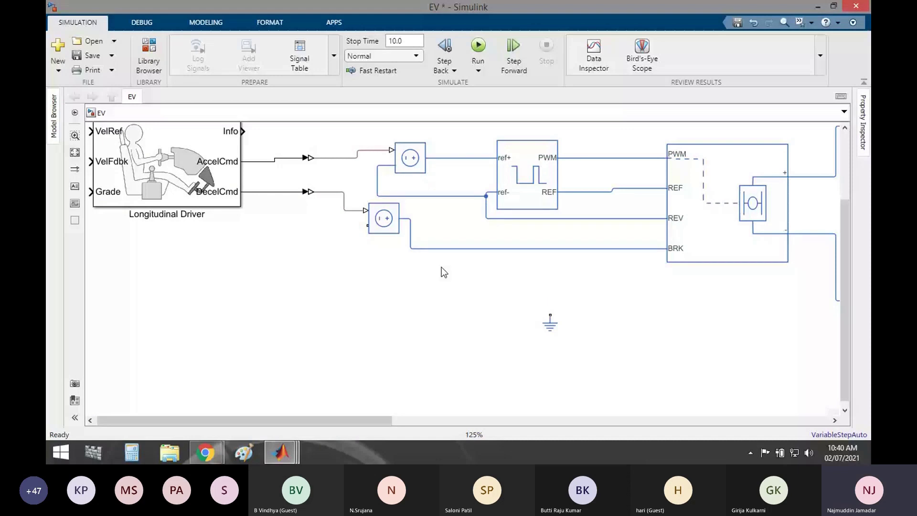
left_click_drag(550, 315, 550, 219)
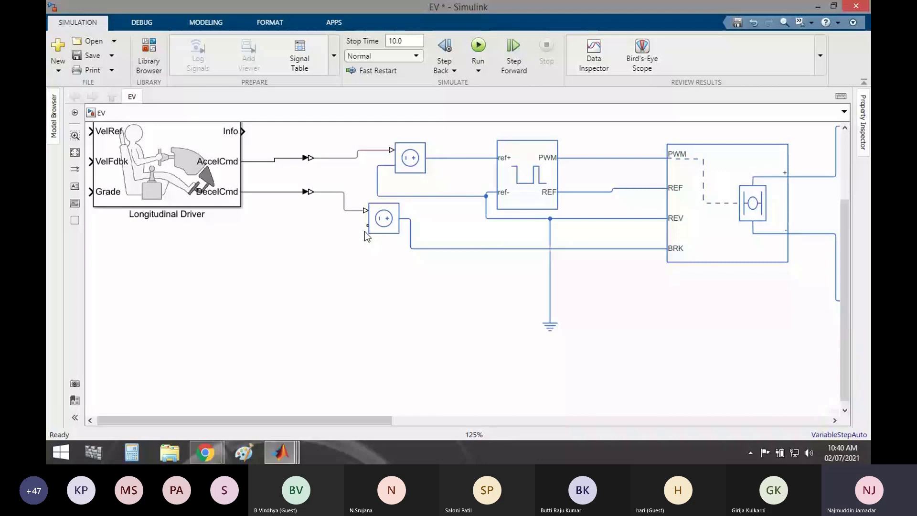
Connect the lower voltage source's negative terminal to the Electrical Reference line, routing it below the BRK line
left_click_drag(365, 229, 548, 292)
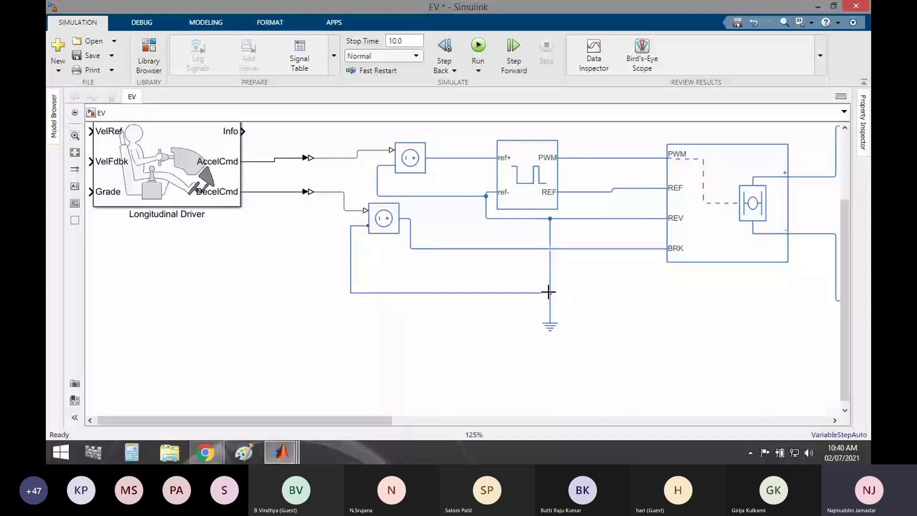
left_click(549, 326)
scroll(544, 282, "down", 1)
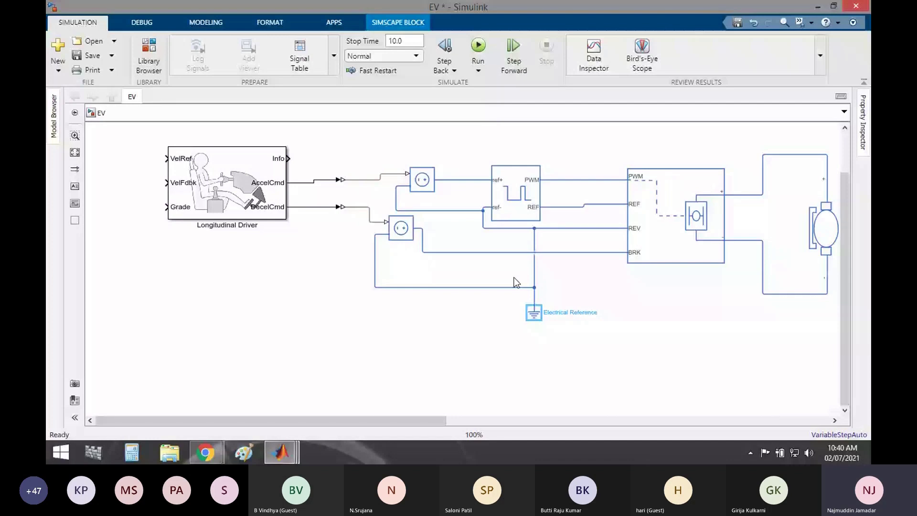
left_click(268, 254)
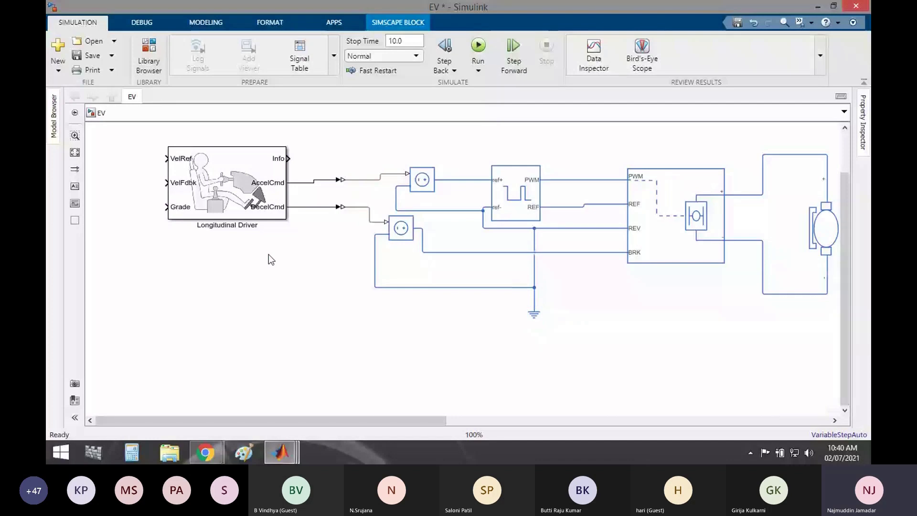
Add a Drive Cycle Source block from the Powertrain Blockset and place it to the left of the Longitudinal Driver
scroll(268, 254, "down", 3)
scroll(210, 196, "up", 3)
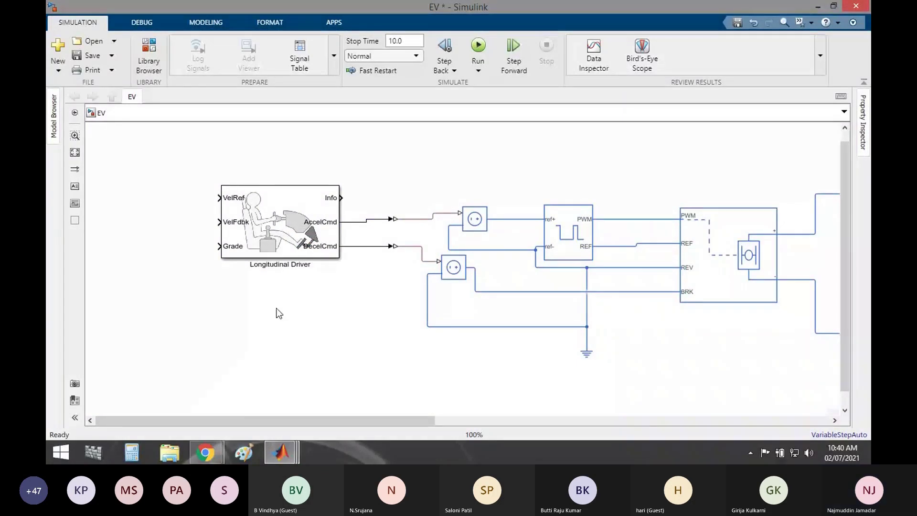
double_click(263, 322)
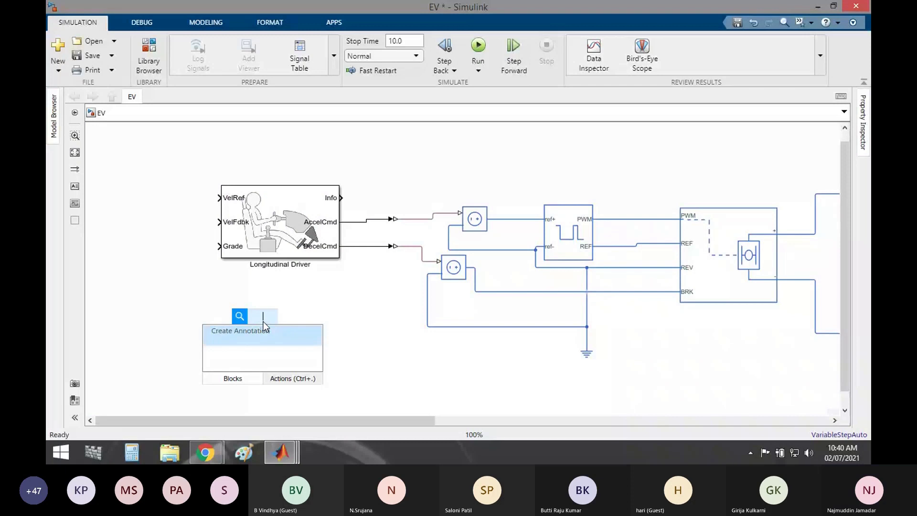
type("drive c")
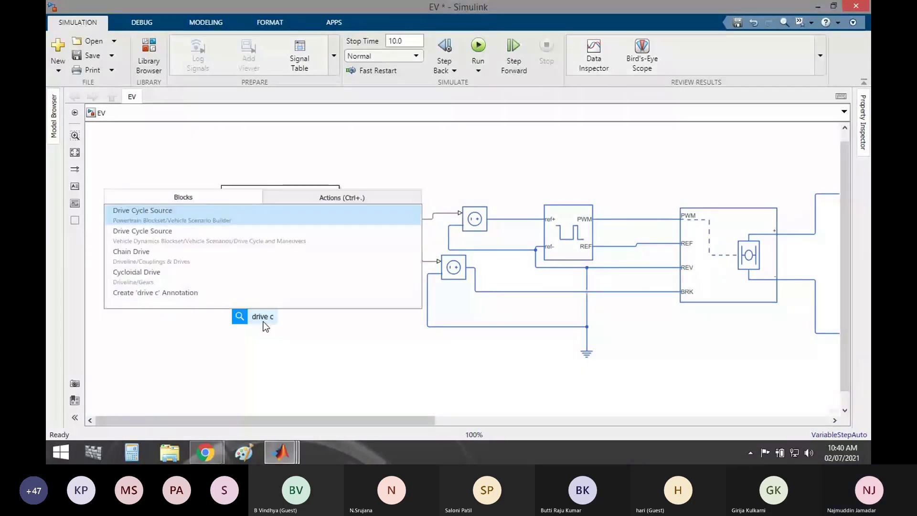
type("ycle")
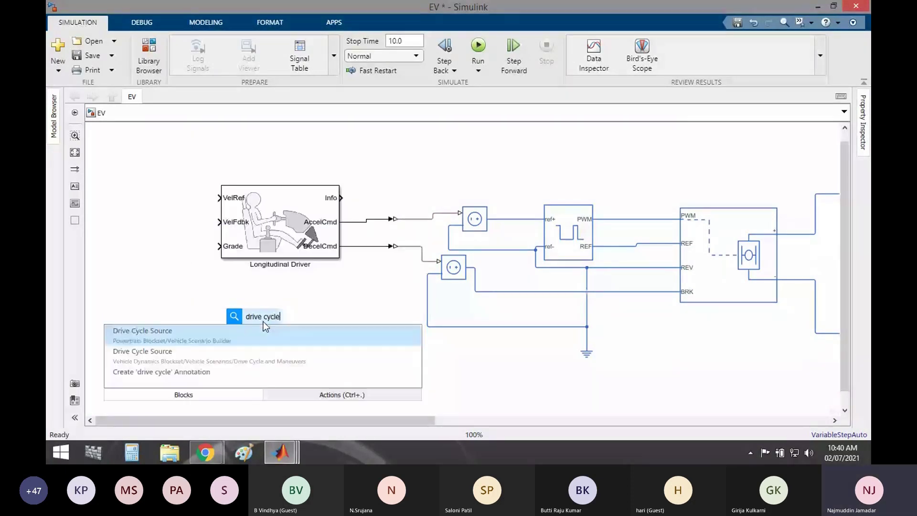
left_click(130, 339)
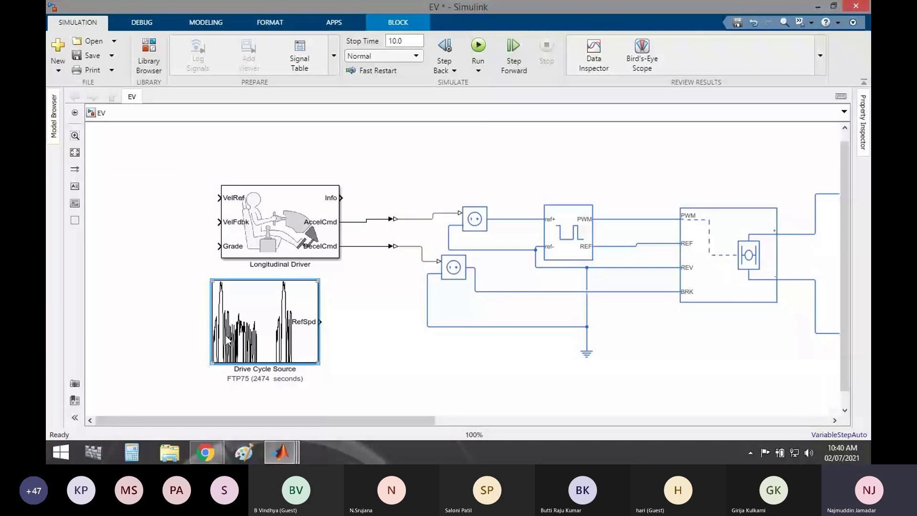
left_click_drag(220, 343, 95, 243)
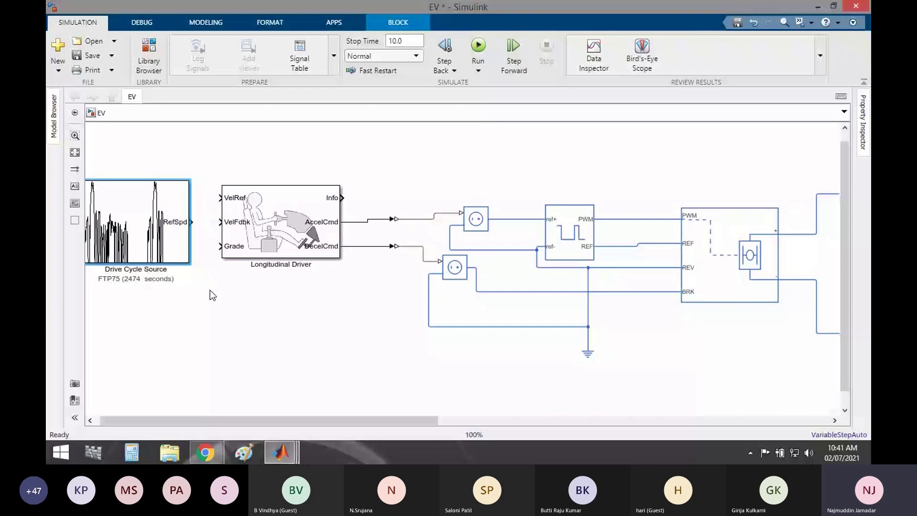
Set the Drive Cycle Source's cycle to NYCC, plot the cycle and close its figure
double_click(159, 237)
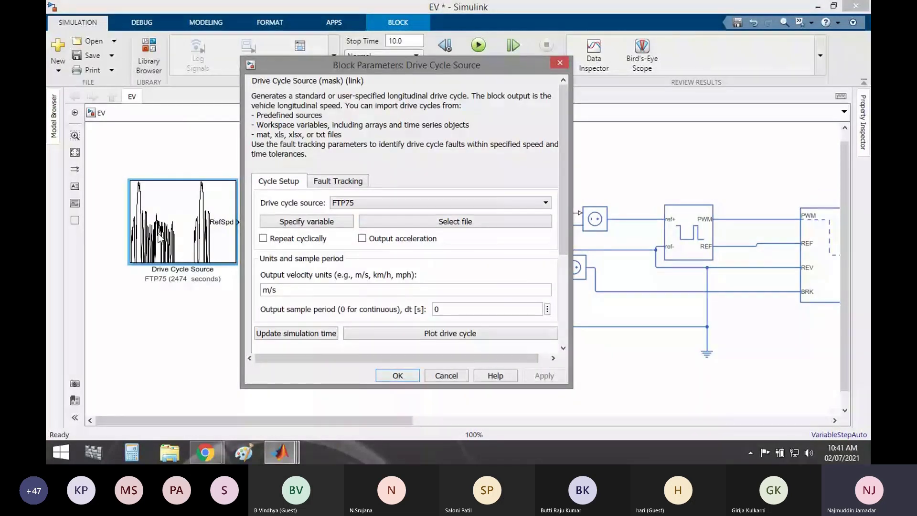
left_click(409, 202)
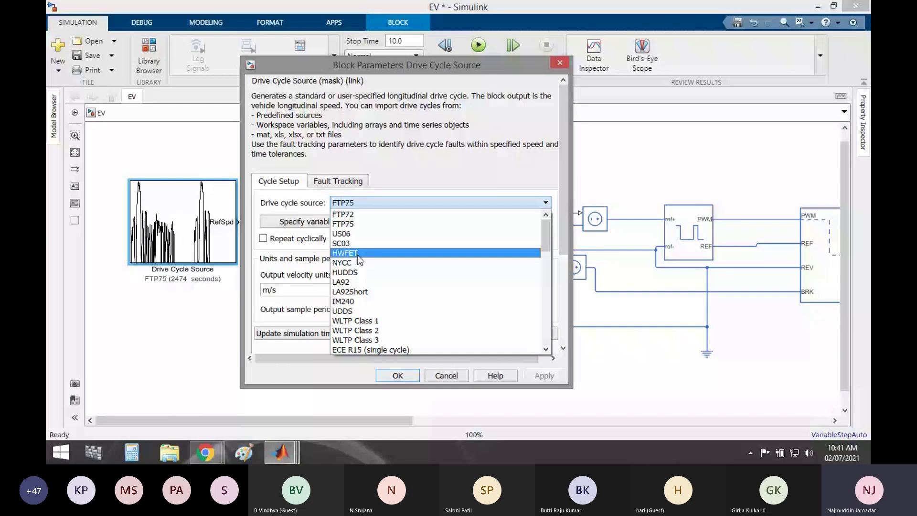
left_click(349, 263)
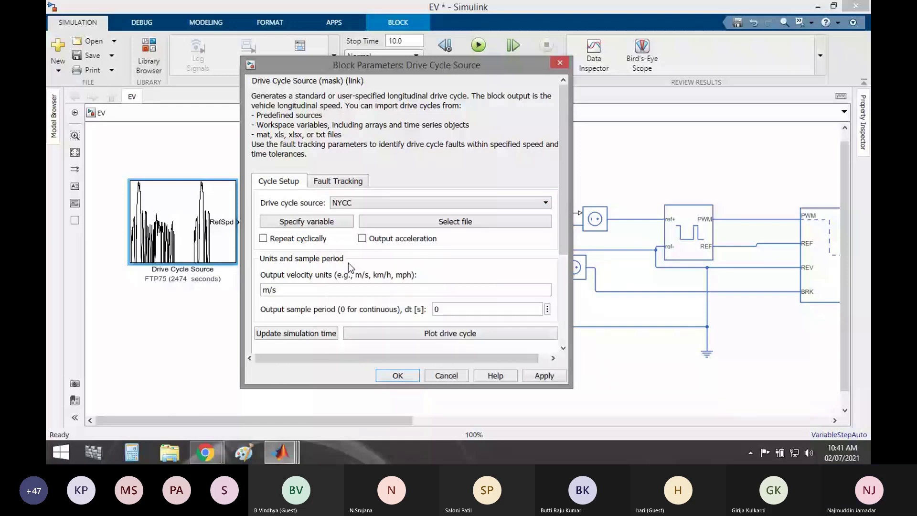
left_click(400, 328)
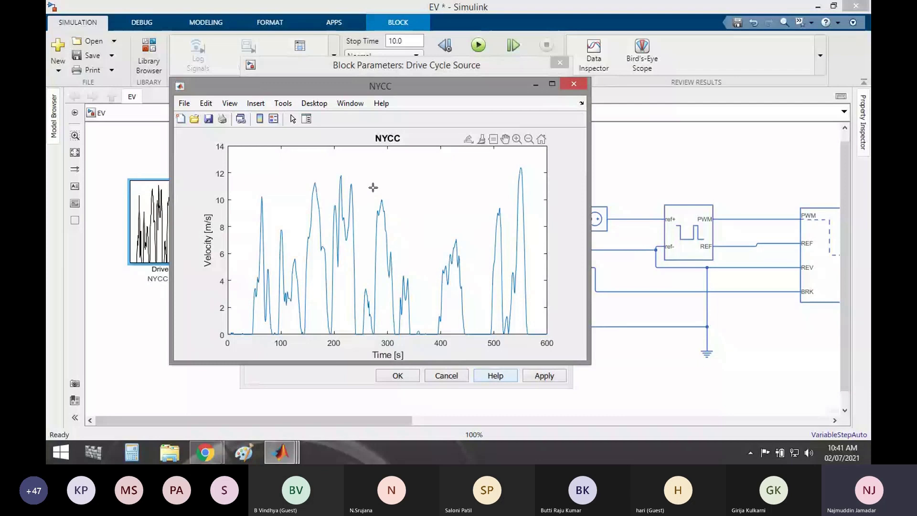
left_click_drag(438, 86, 475, 89)
left_click(609, 87)
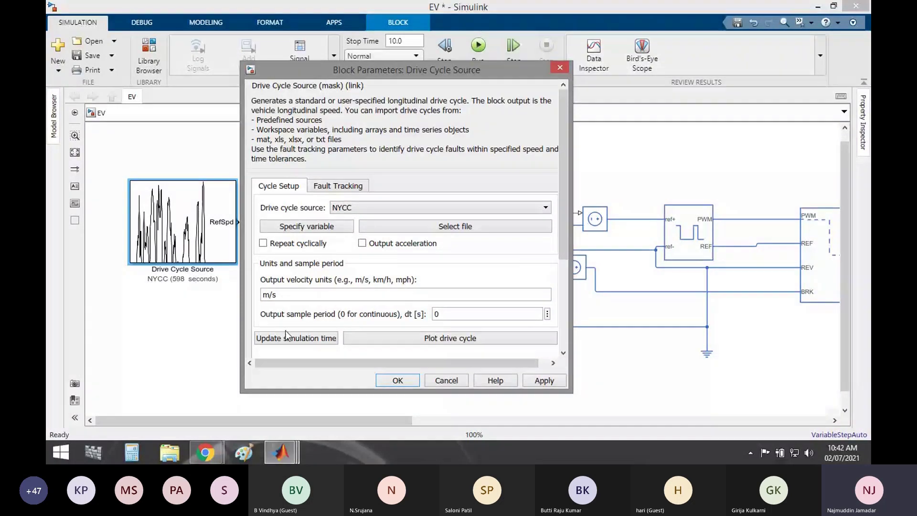
Update the model's simulation stop time from the NYCC drive cycle and uncover the model window
left_click(289, 339)
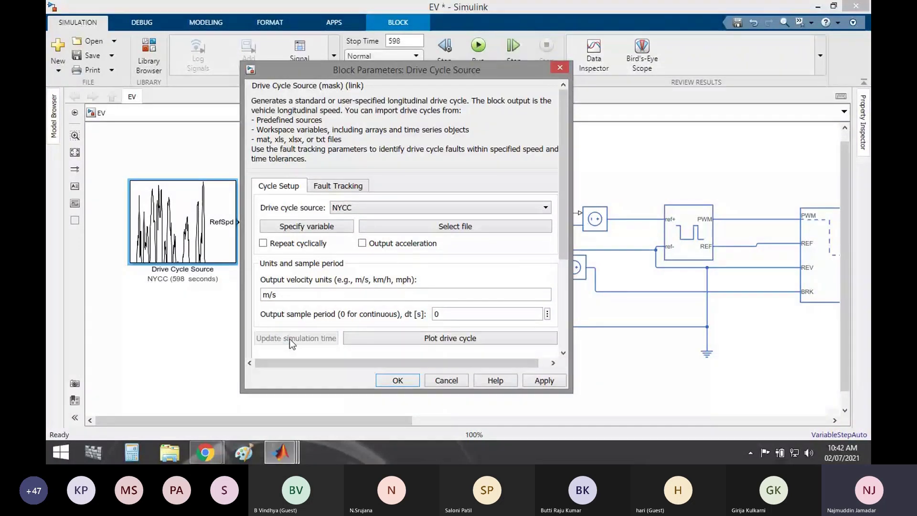
left_click_drag(436, 71, 426, 191)
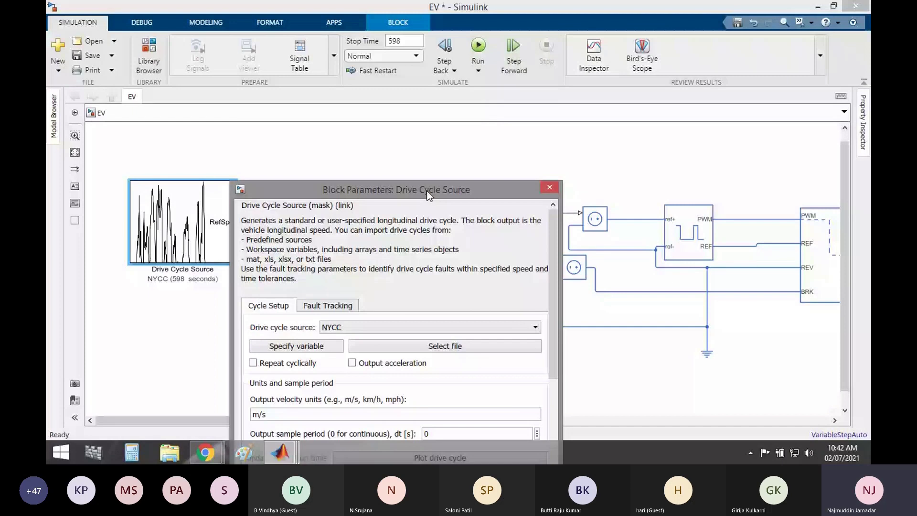
left_click(345, 11)
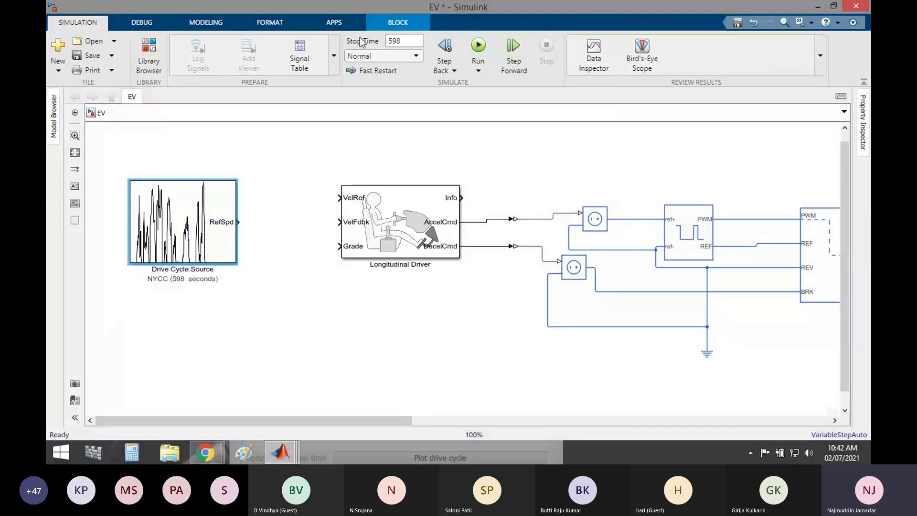
Change the Drive Cycle Source's cycle to FTP75, plot it and close the figure
double_click(200, 220)
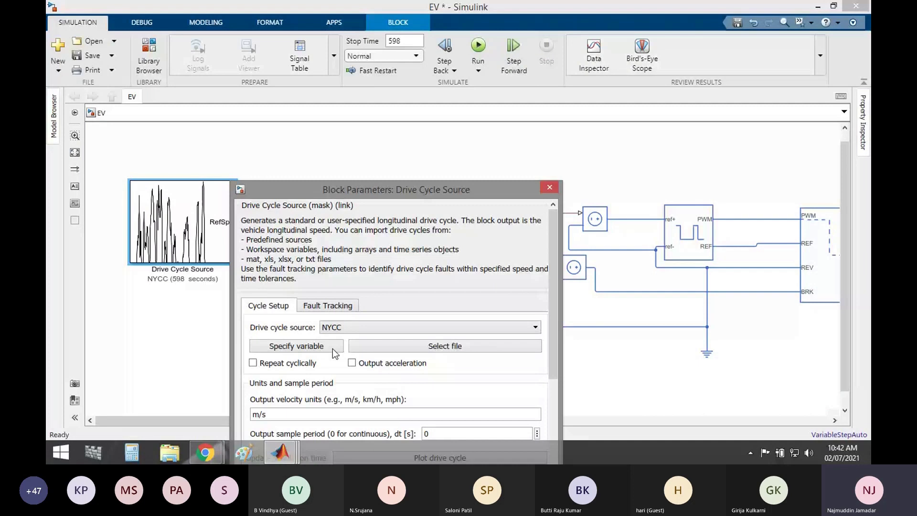
left_click(383, 327)
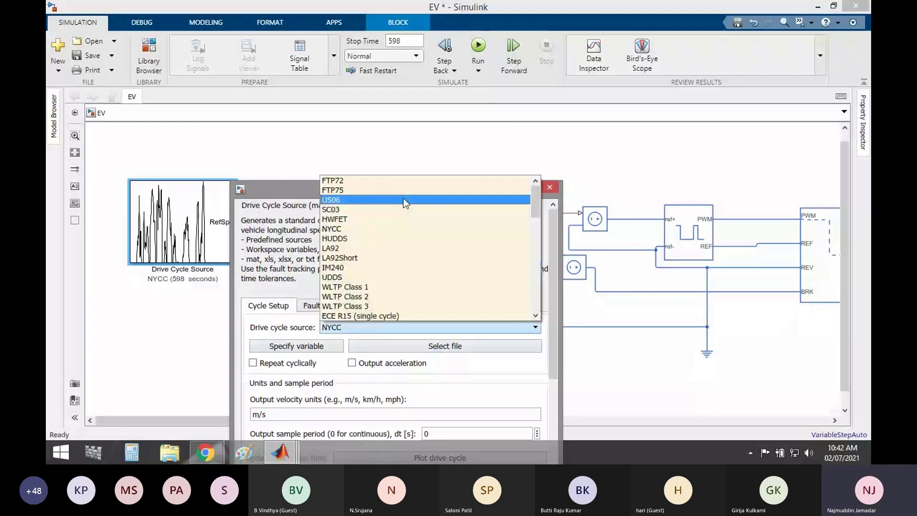
left_click(399, 190)
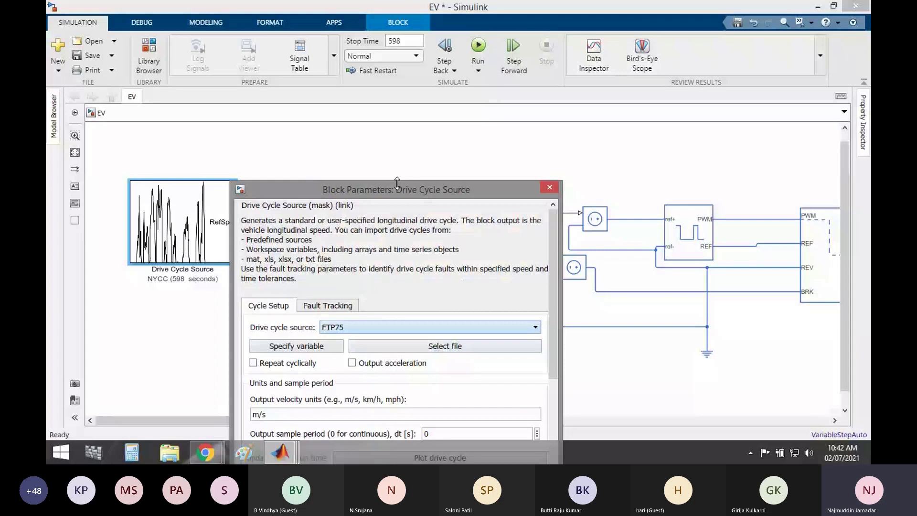
left_click_drag(397, 185, 401, 103)
left_click(387, 375)
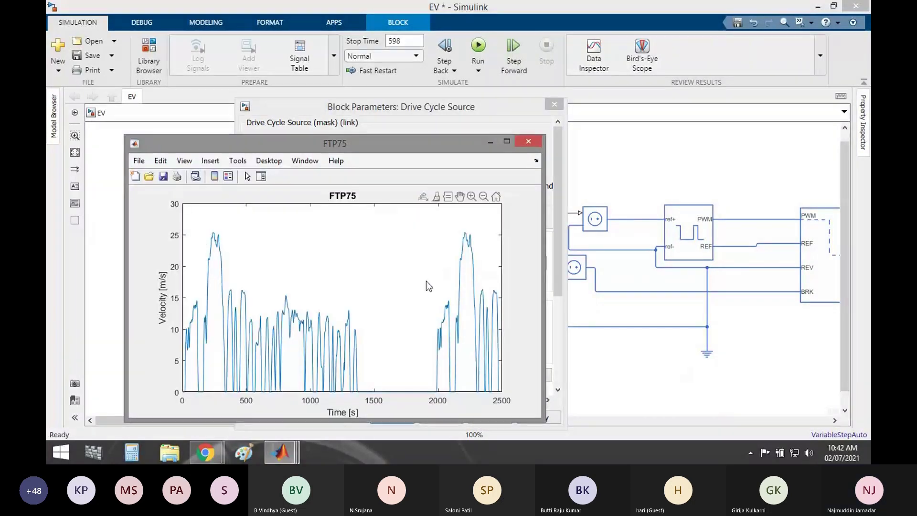
left_click(540, 140)
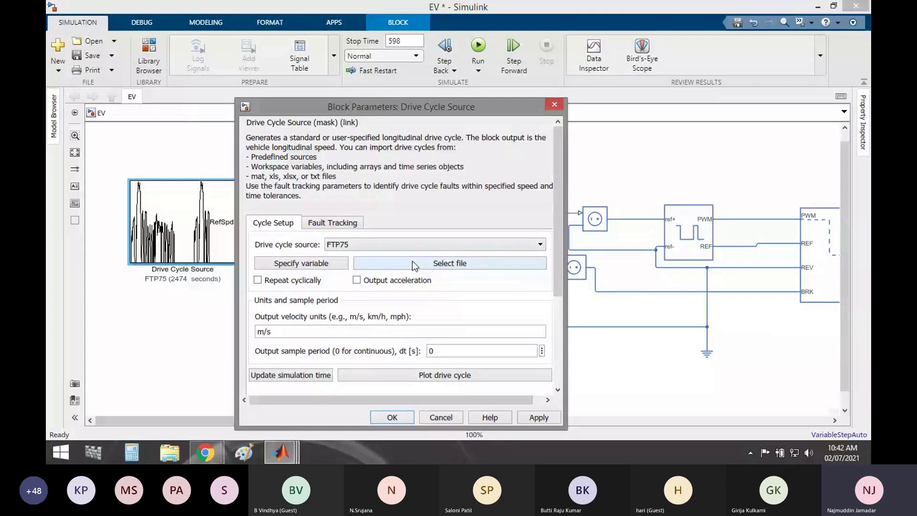
Try the LA92Short drive cycle with its plot, and close the block parameters without applying it
left_click(411, 245)
left_click(383, 334)
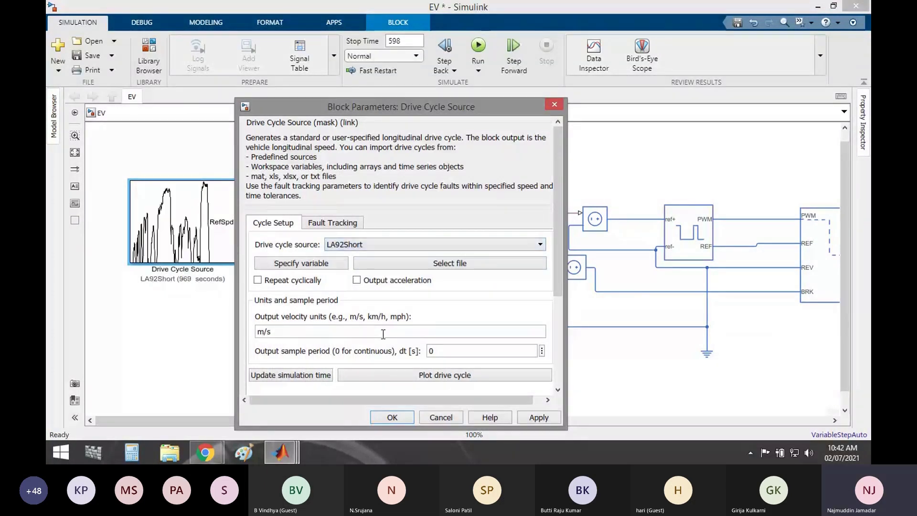
left_click(469, 374)
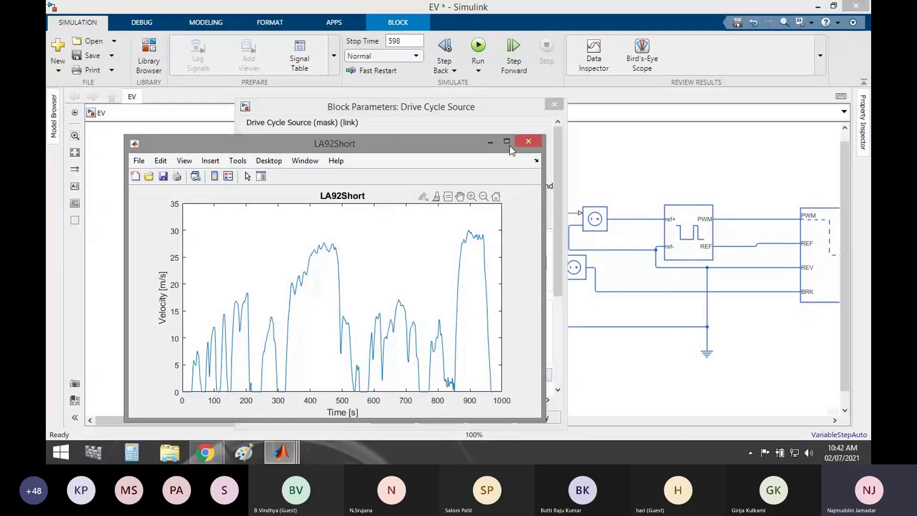
left_click(528, 142)
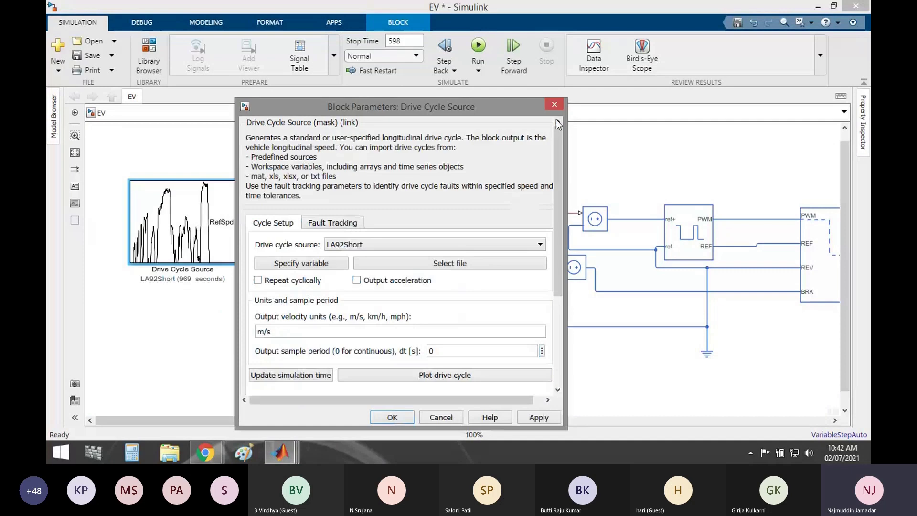
left_click(555, 105)
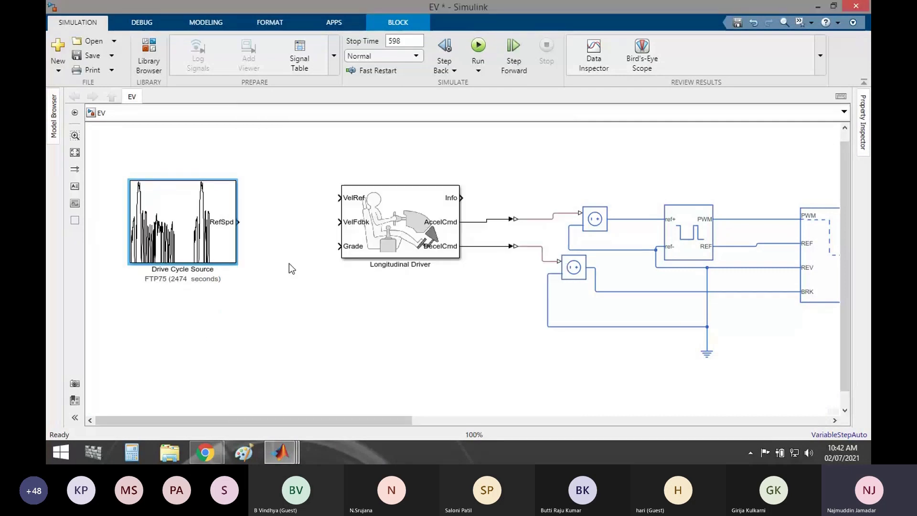
Confirm FTP75 as the drive cycle and connect the source's RefSpd output to the Longitudinal Driver's VelRef input
double_click(191, 262)
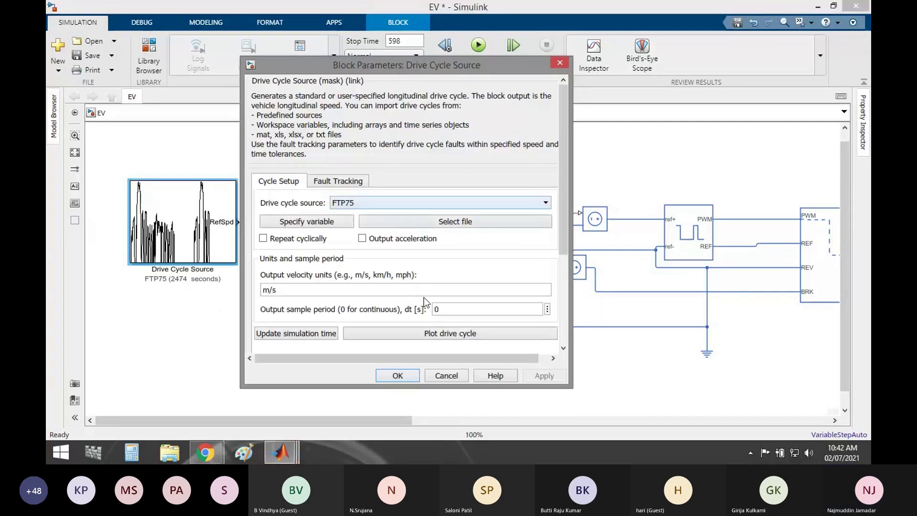
left_click(397, 376)
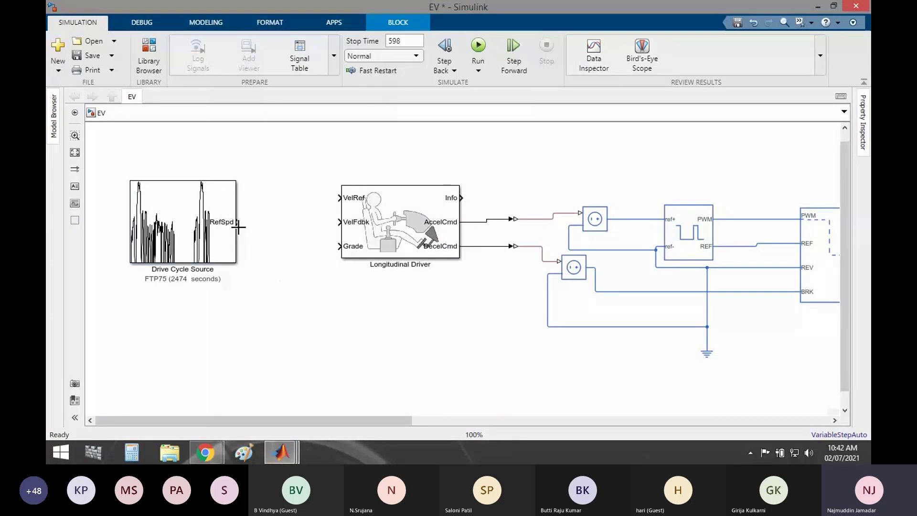
left_click(238, 227)
left_click_drag(238, 222, 339, 197)
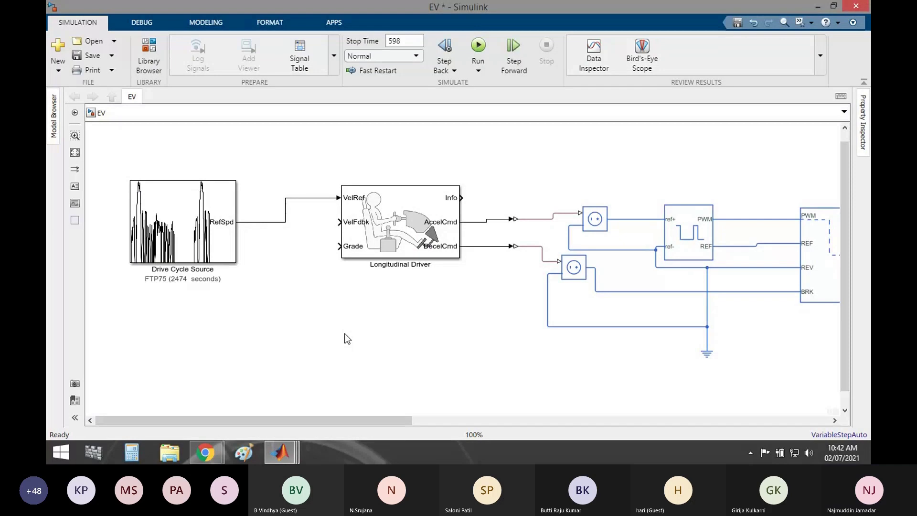
Move the entire selected model aside to leave free canvas space next to the Vehicle Body's V port
scroll(608, 301, "down", 3)
left_click_drag(527, 421, 646, 420)
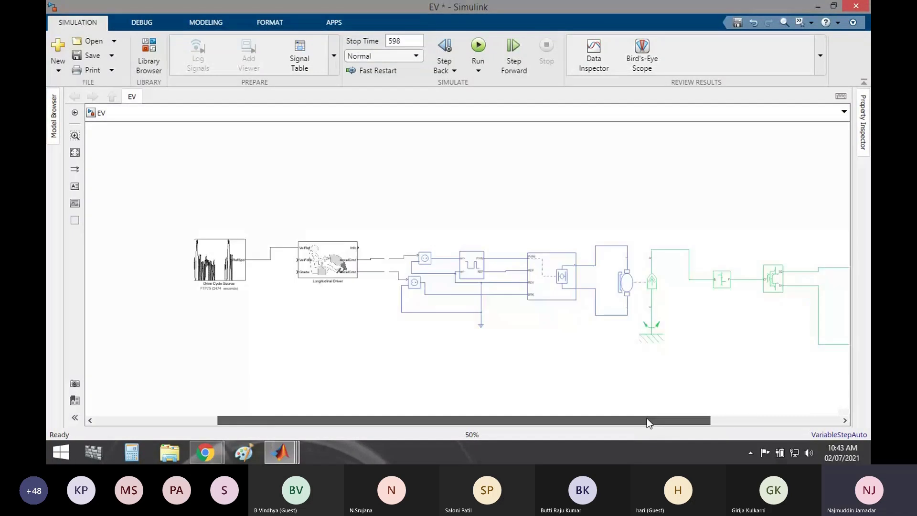
scroll(589, 348, "down", 2)
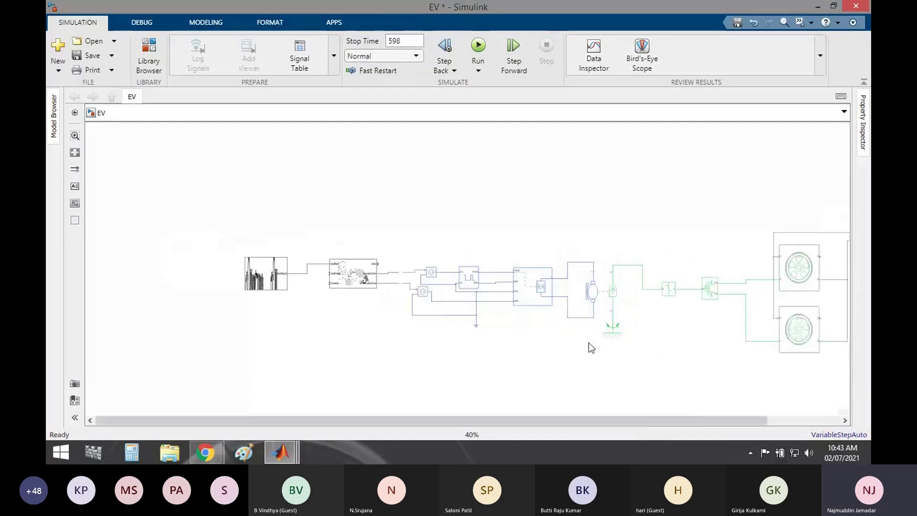
scroll(683, 312, "down", 1)
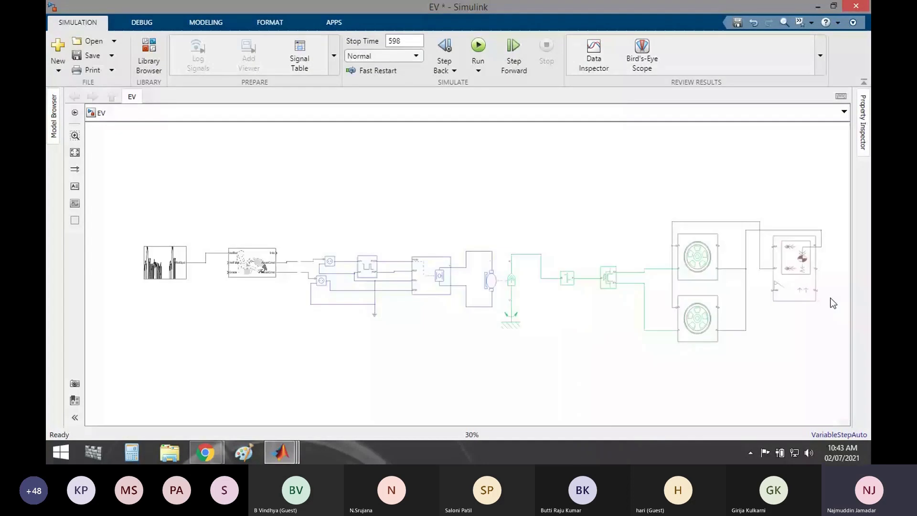
scroll(833, 304, "up", 2)
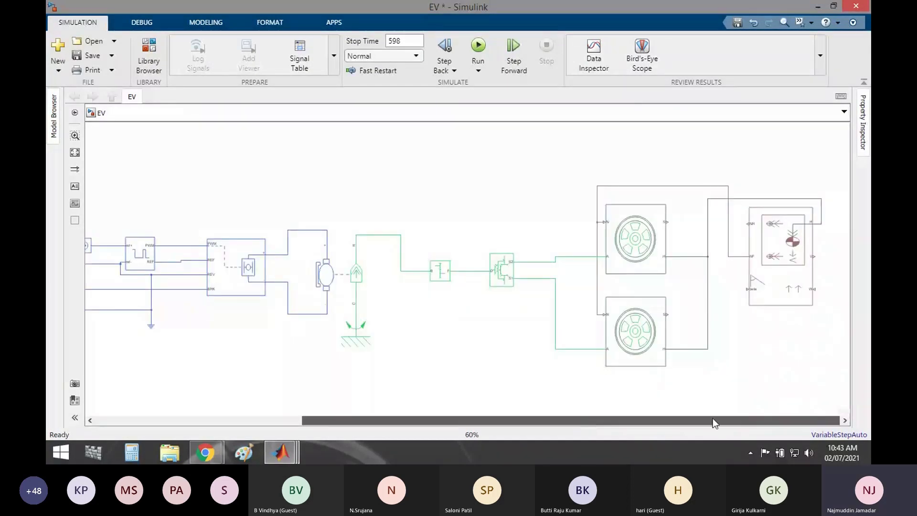
scroll(829, 283, "up", 2)
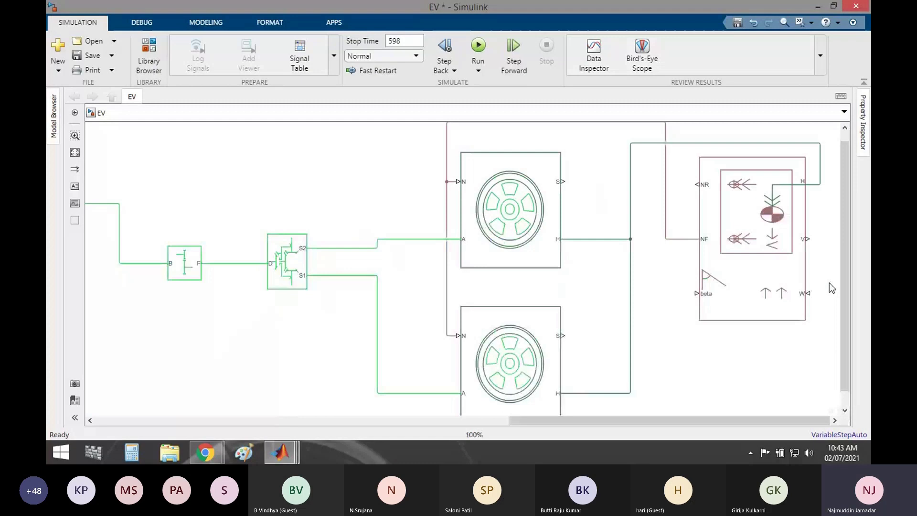
scroll(815, 297, "up", 1)
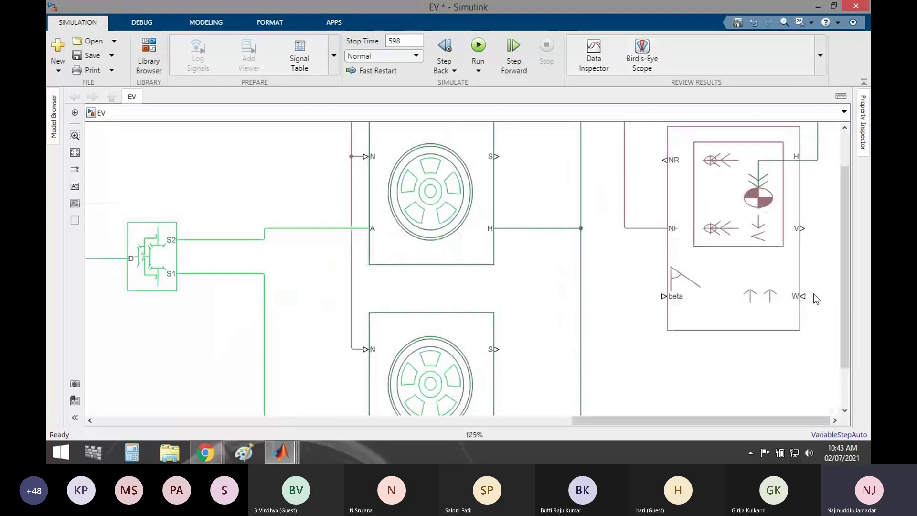
scroll(815, 298, "down", 3)
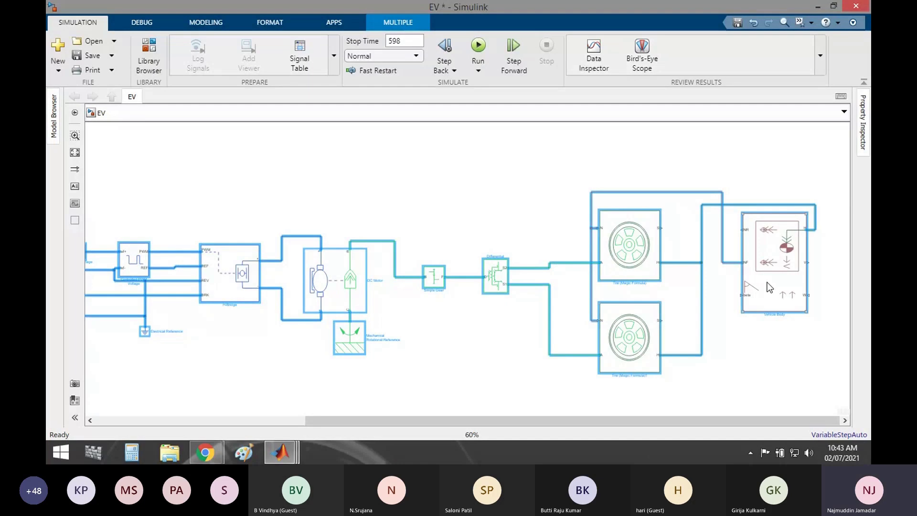
left_click(751, 273)
left_click_drag(750, 273, 371, 253)
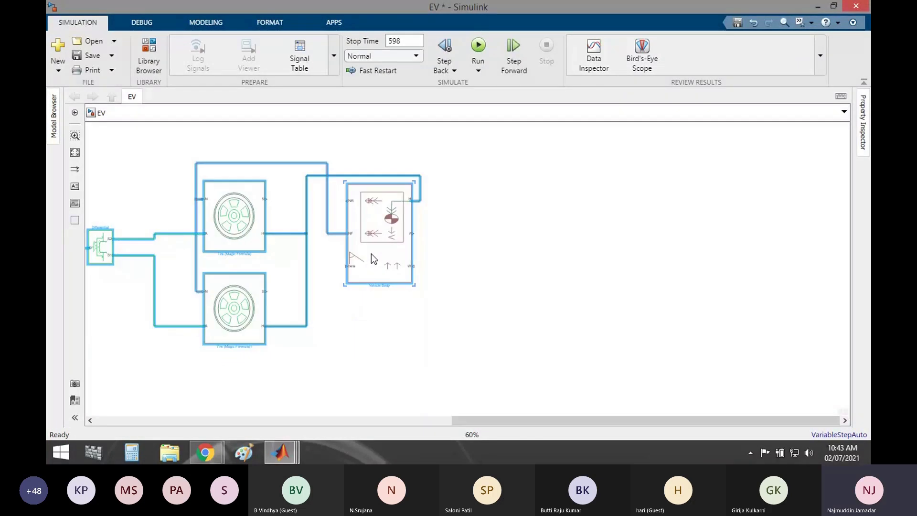
key("1")
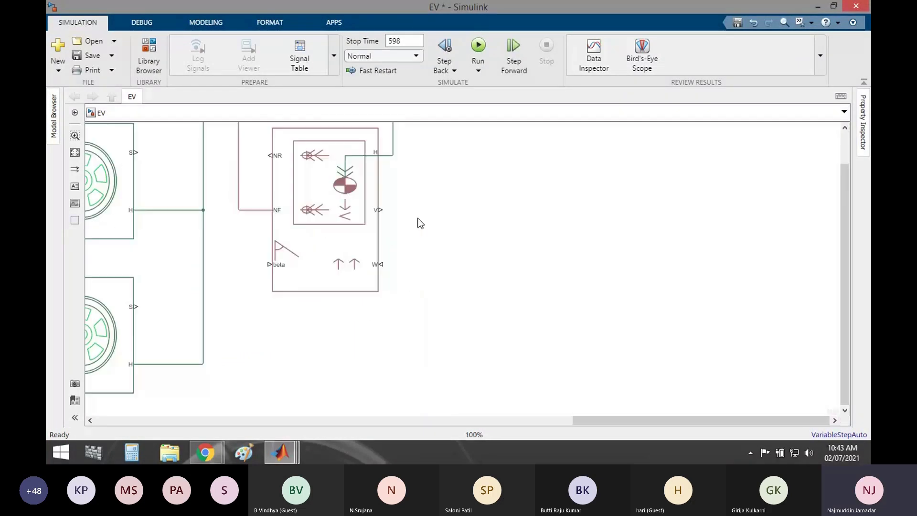
left_click(364, 209)
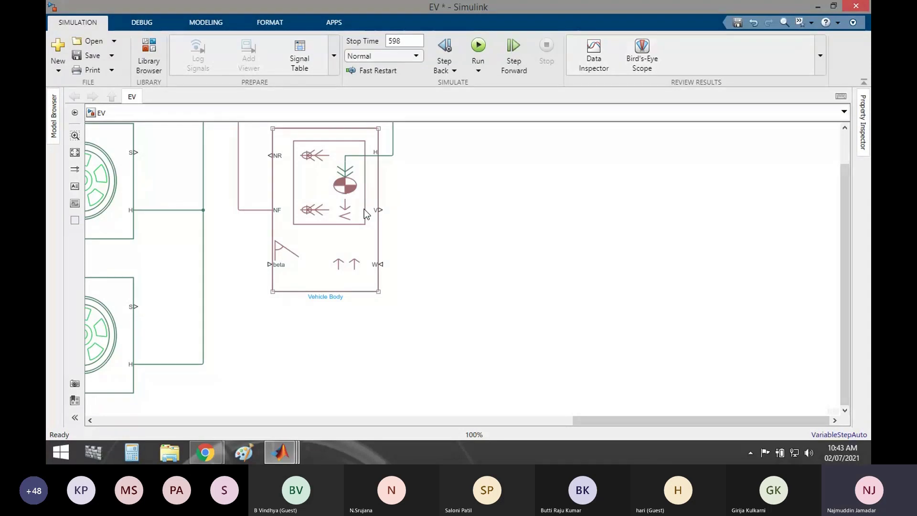
Add a Simulink-PS Converter beside the Vehicle Body, try to wire it to the V port, and delete the block and line
left_click(487, 284)
double_click(487, 285)
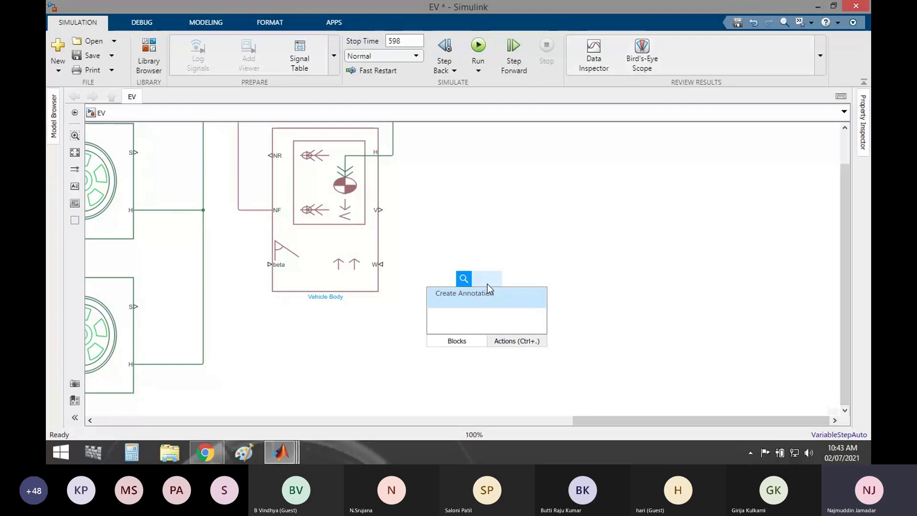
type("ps sim")
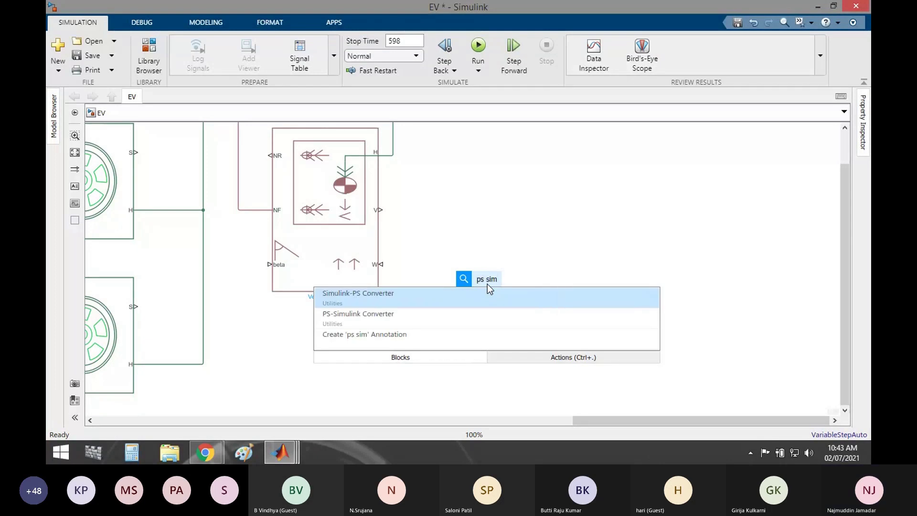
key("Return")
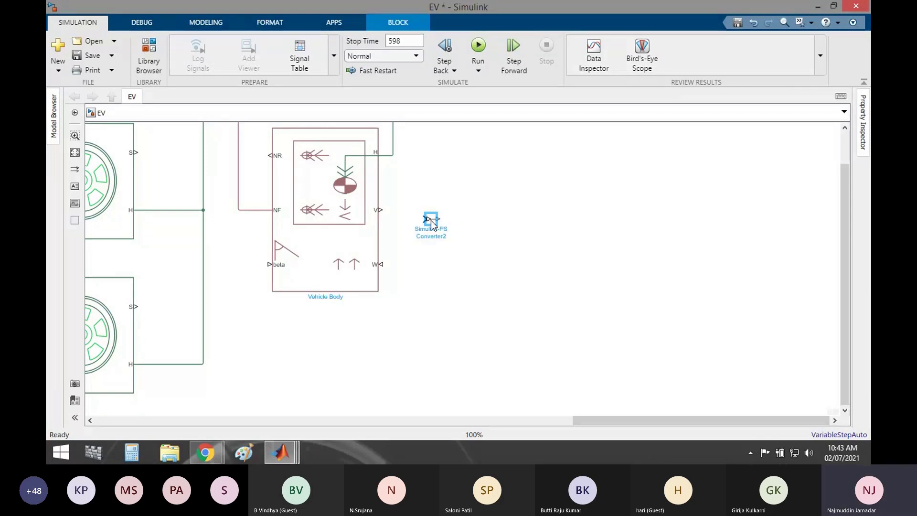
left_click_drag(424, 213, 382, 209)
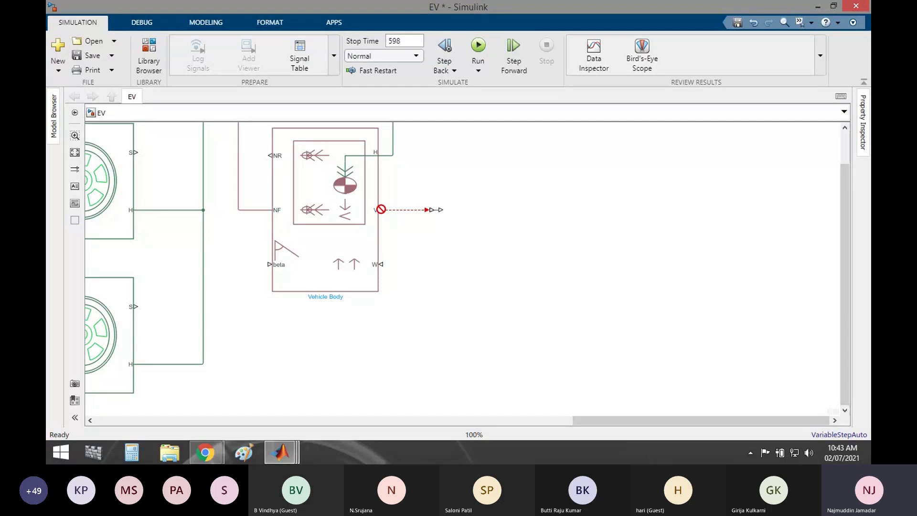
double_click(527, 256)
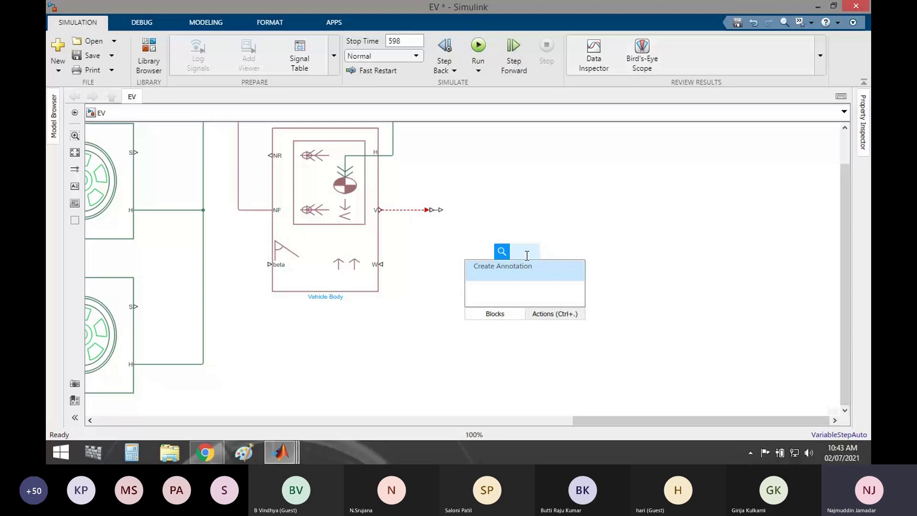
left_click(443, 229)
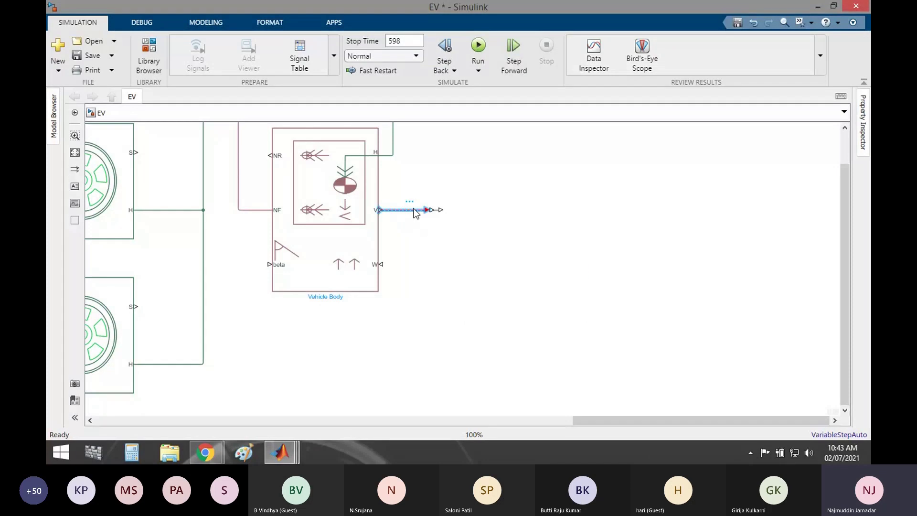
key("Delete")
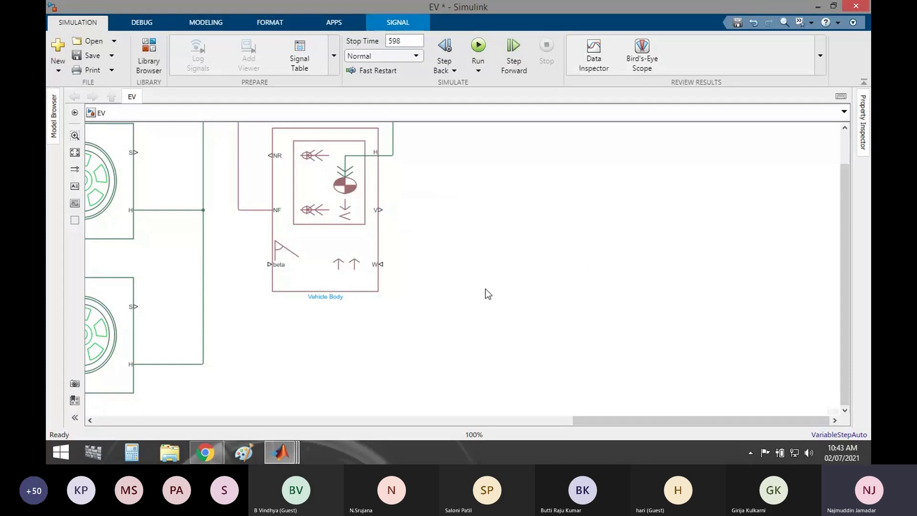
Retry wiring the V port to a new Simulink-PS Converter placed lower on the canvas, and remove the converter with its line
double_click(486, 288)
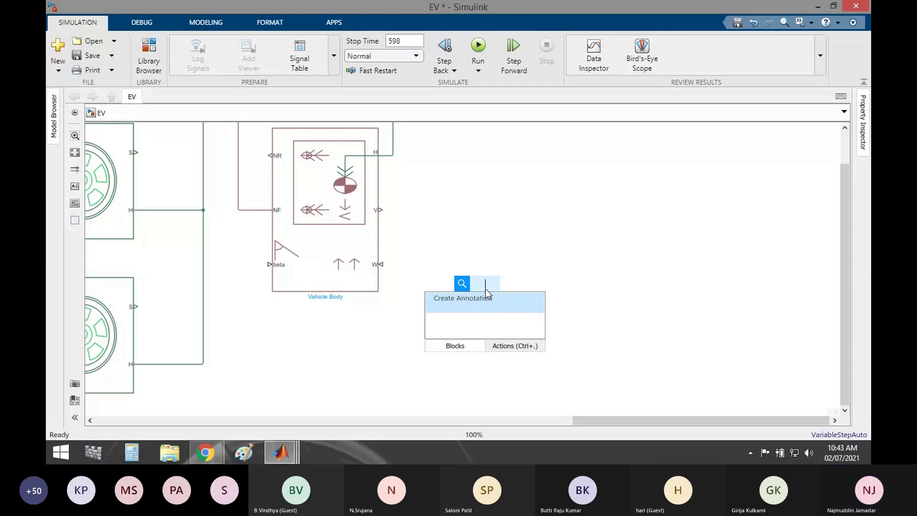
type("simu")
key("Return")
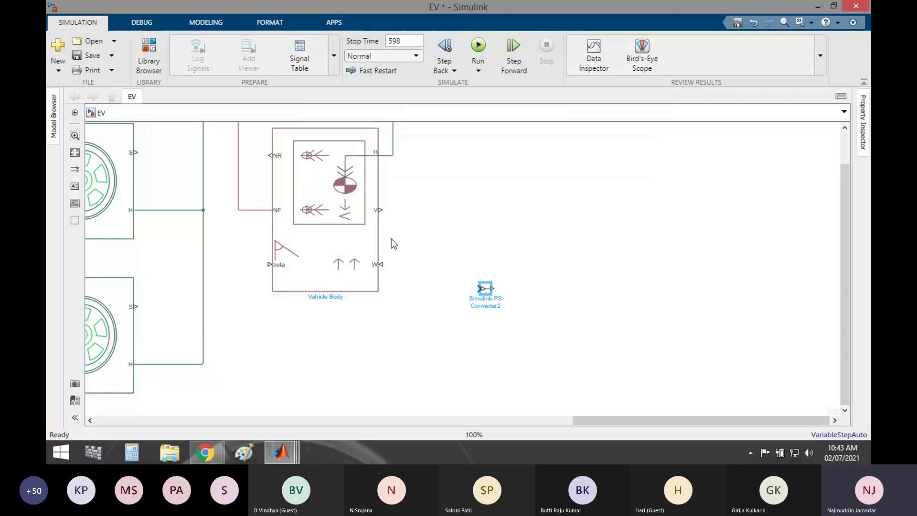
left_click(477, 286)
left_click_drag(477, 286, 378, 210)
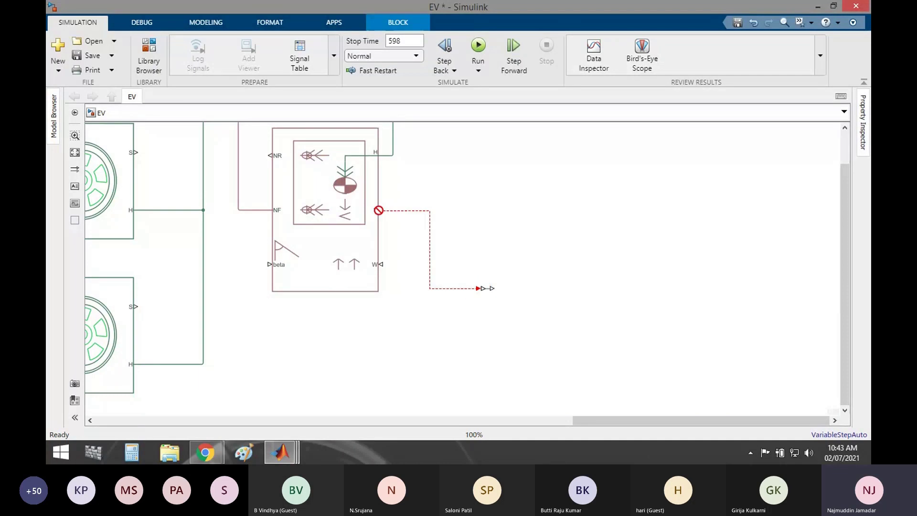
left_click_drag(523, 347, 411, 216)
key("Delete")
Add a PS-Simulink Converter beside the Vehicle Body and connect the body's V output to its input
double_click(412, 216)
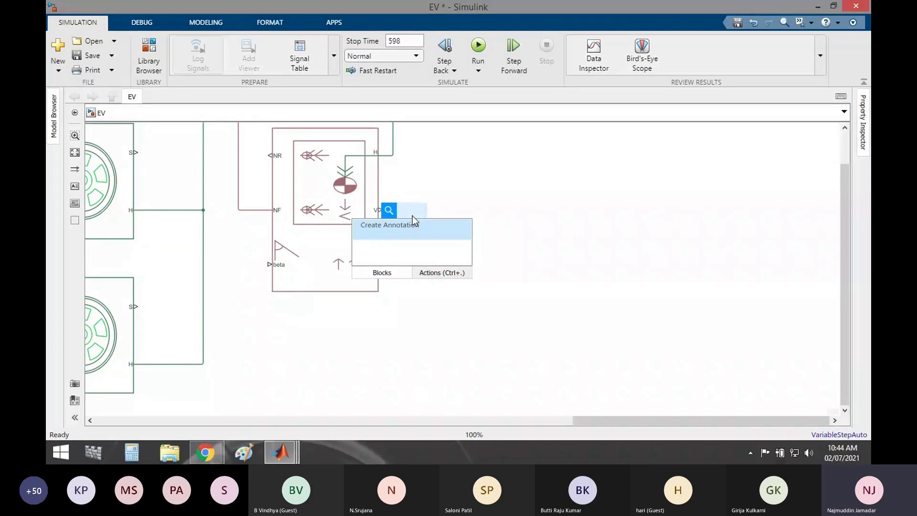
type("ps")
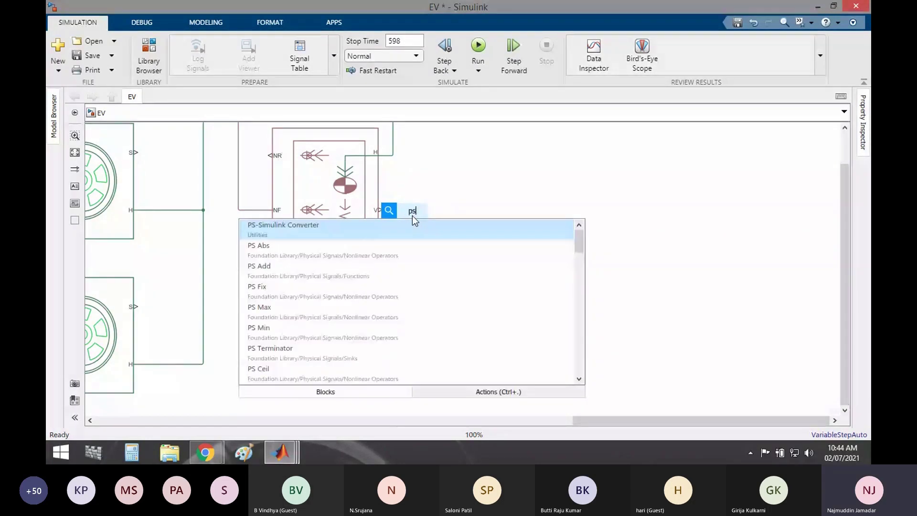
key("Return")
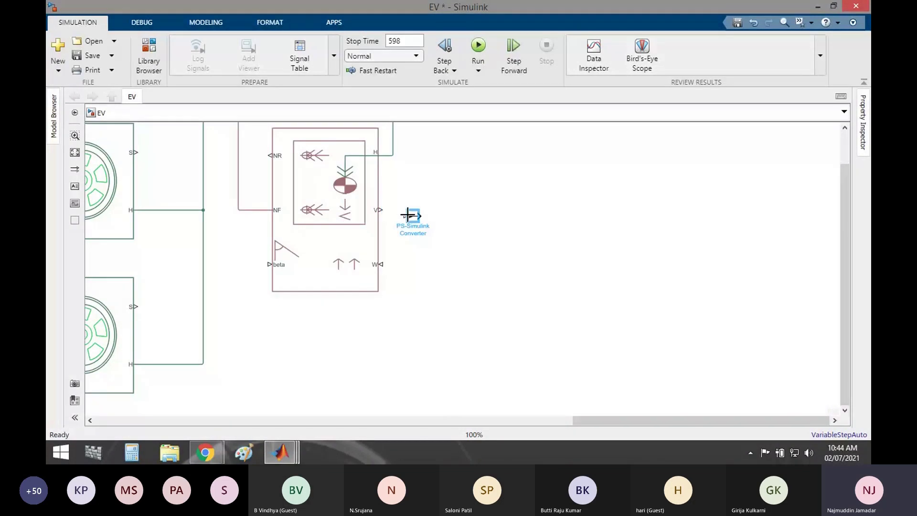
left_click(430, 243)
scroll(430, 234, "up", 1)
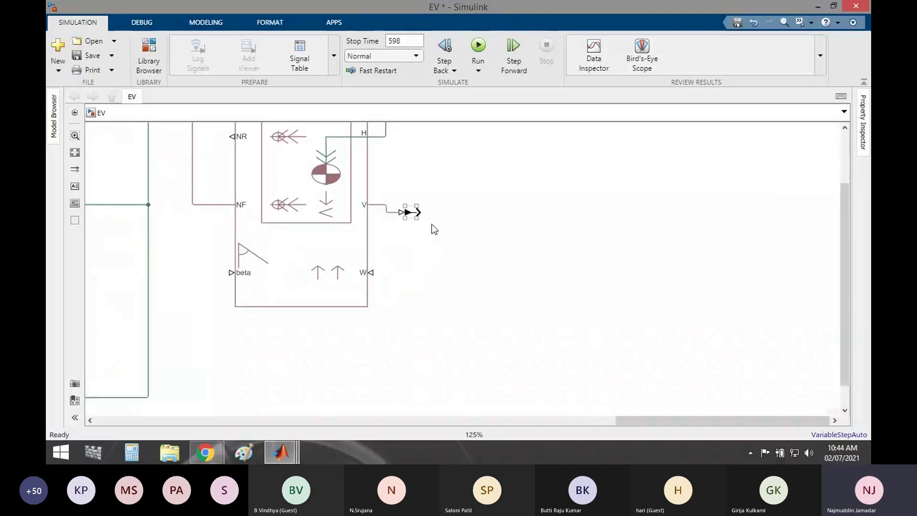
Route the PS-Simulink Converter's output back over the model to the Longitudinal Driver's VelFdbk input
scroll(438, 224, "down", 2)
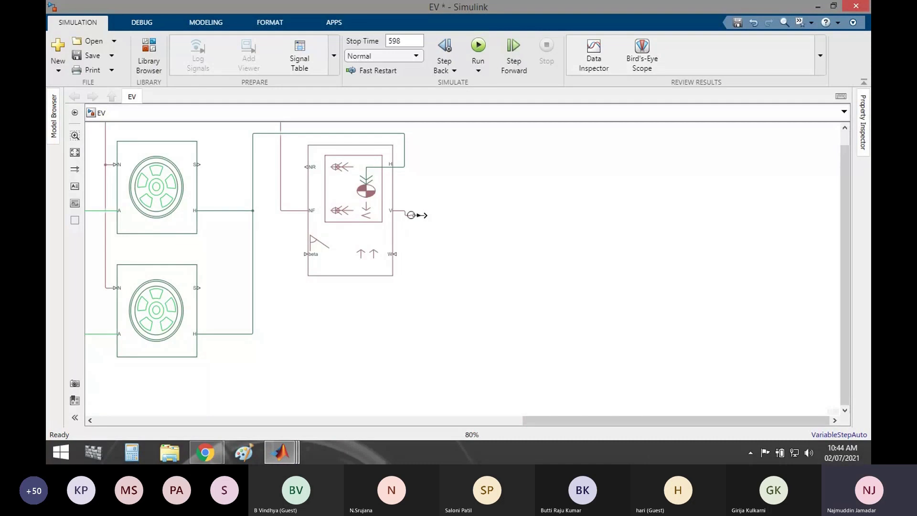
scroll(476, 230, "down", 3)
scroll(477, 224, "down", 1)
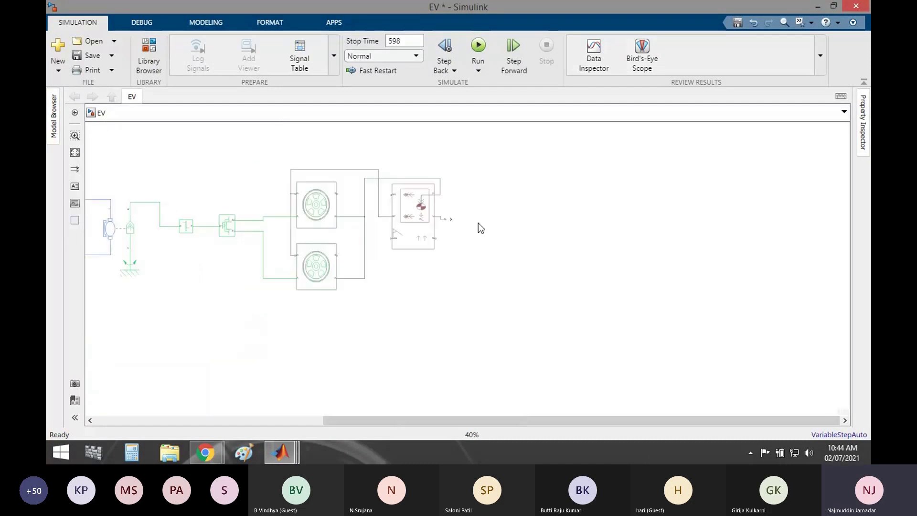
scroll(477, 222, "down", 1)
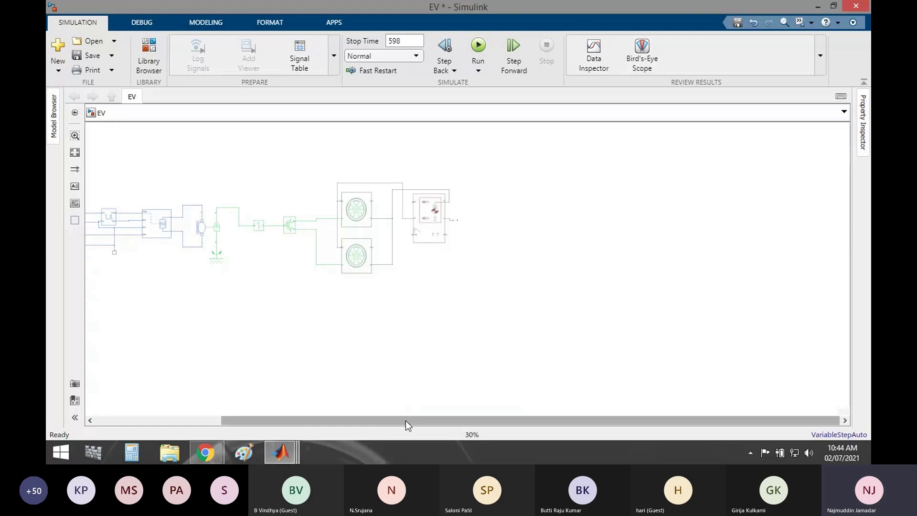
left_click_drag(406, 420, 258, 406)
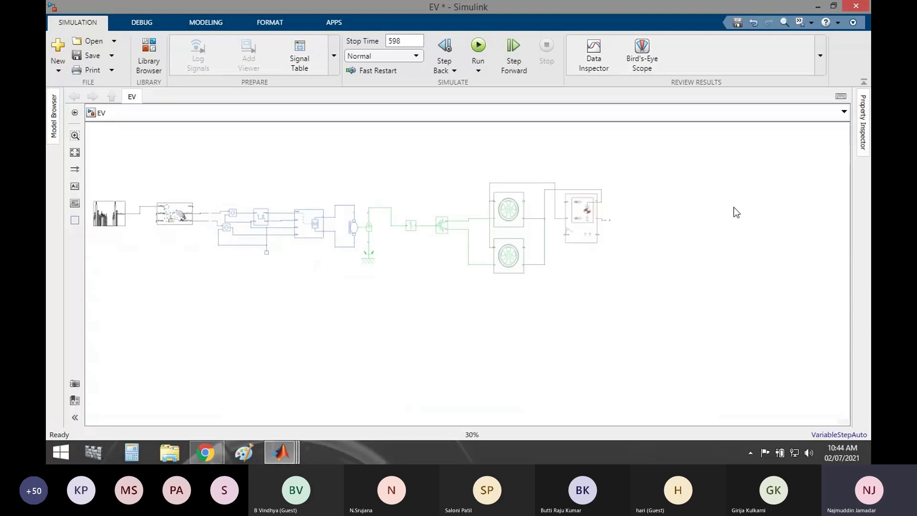
scroll(734, 207, "up", 1)
left_click_drag(571, 227, 115, 217)
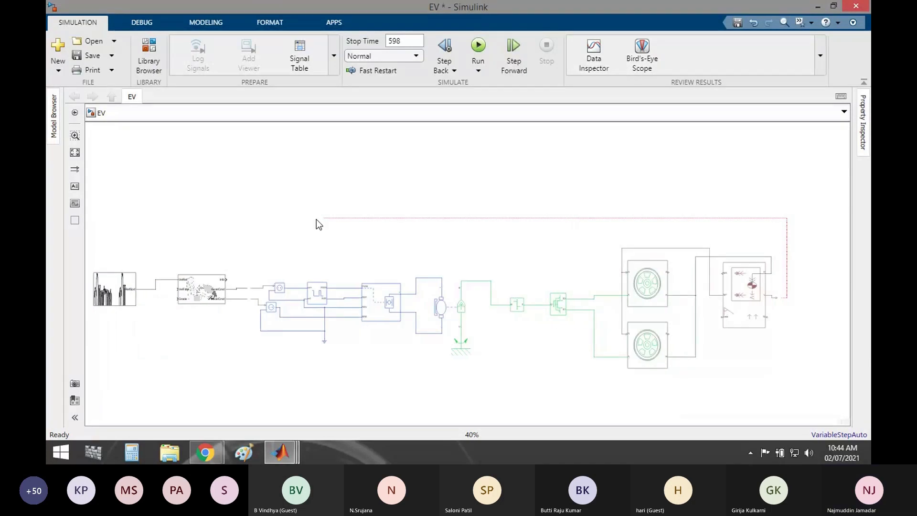
left_click_drag(317, 219, 160, 288)
scroll(159, 287, "up", 5)
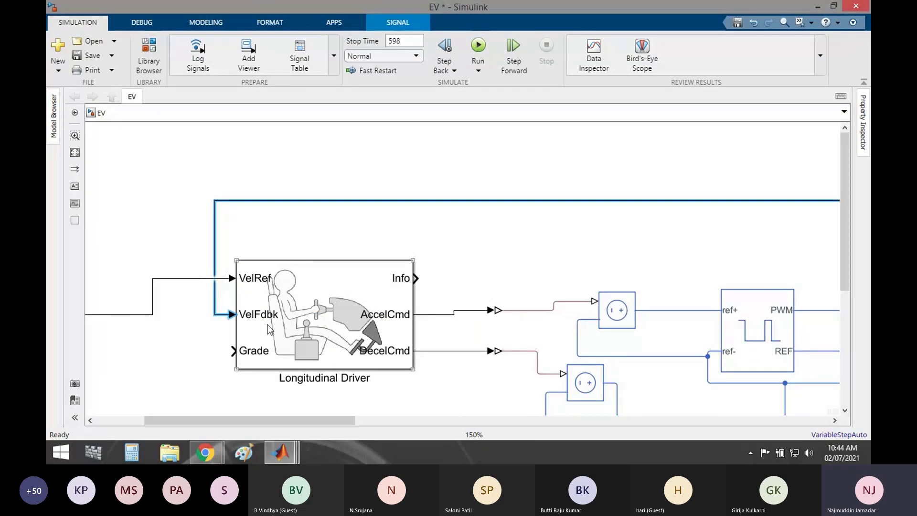
scroll(291, 294, "down", 2)
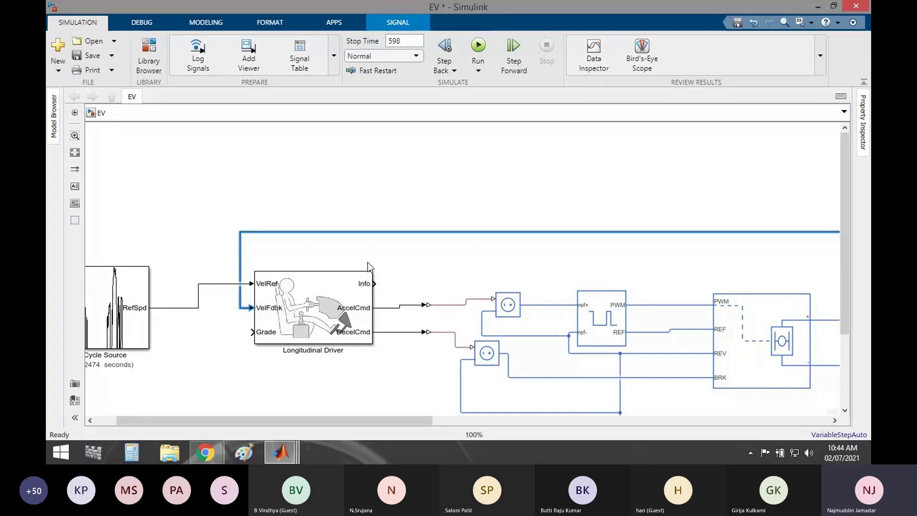
scroll(656, 280, "down", 6)
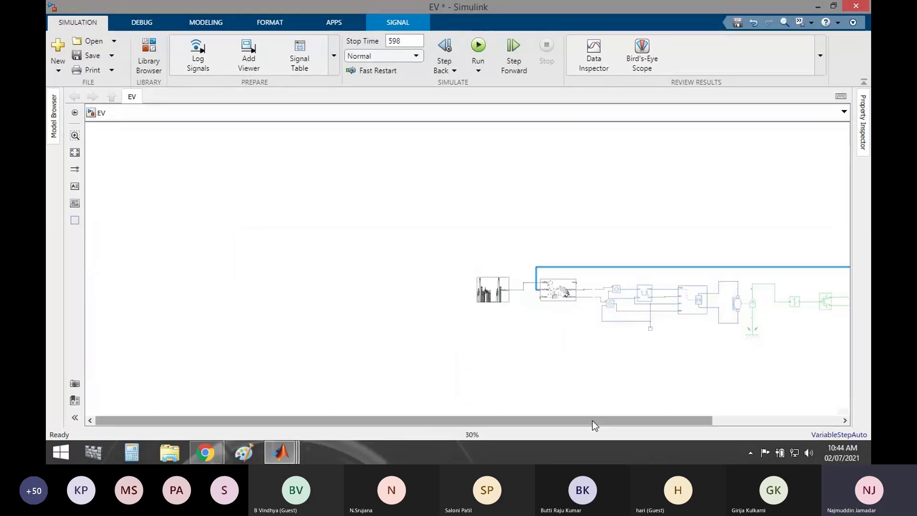
left_click_drag(592, 422, 797, 395)
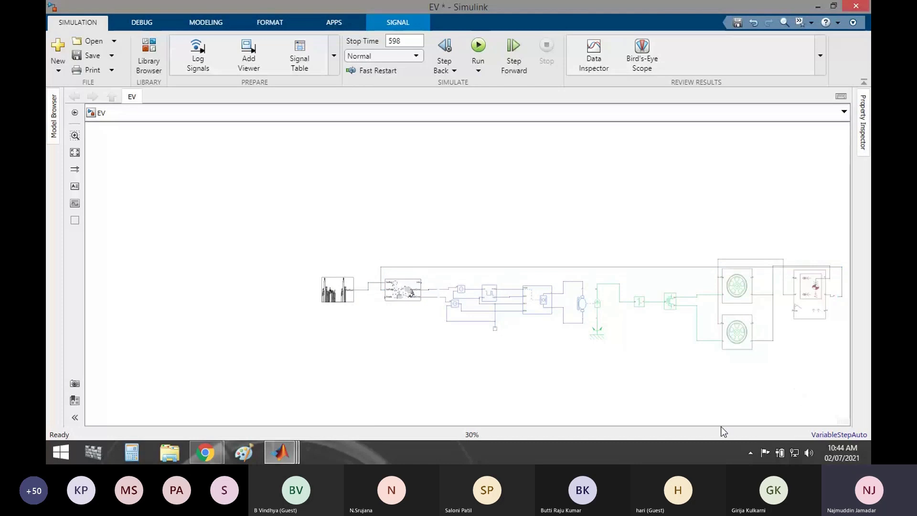
left_click(737, 411)
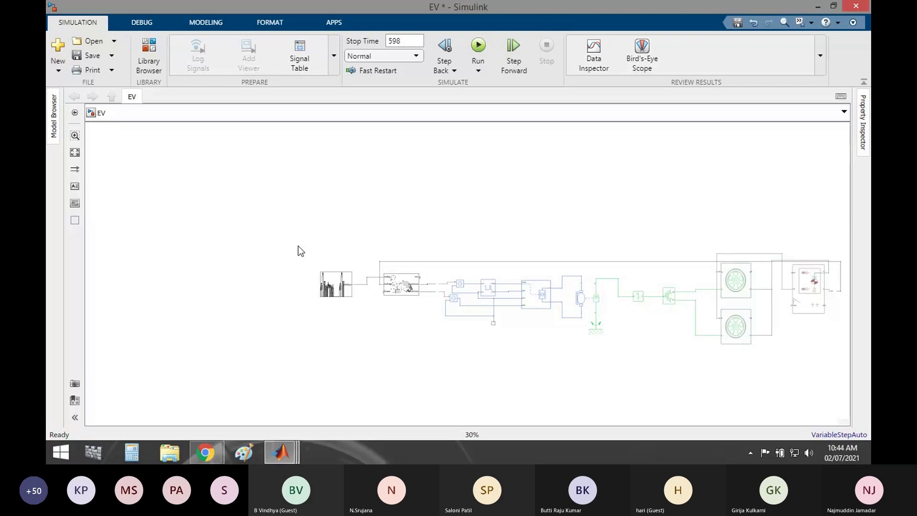
left_click_drag(298, 246, 850, 424)
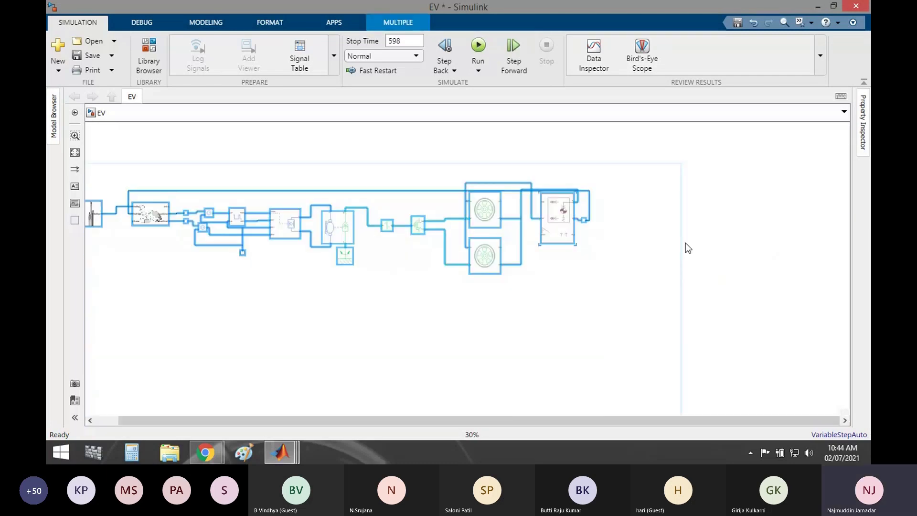
left_click(686, 243)
Add a Scope block beside the Vehicle Body, below the velocity feedback line, and enlarge it
scroll(640, 243, "up", 3)
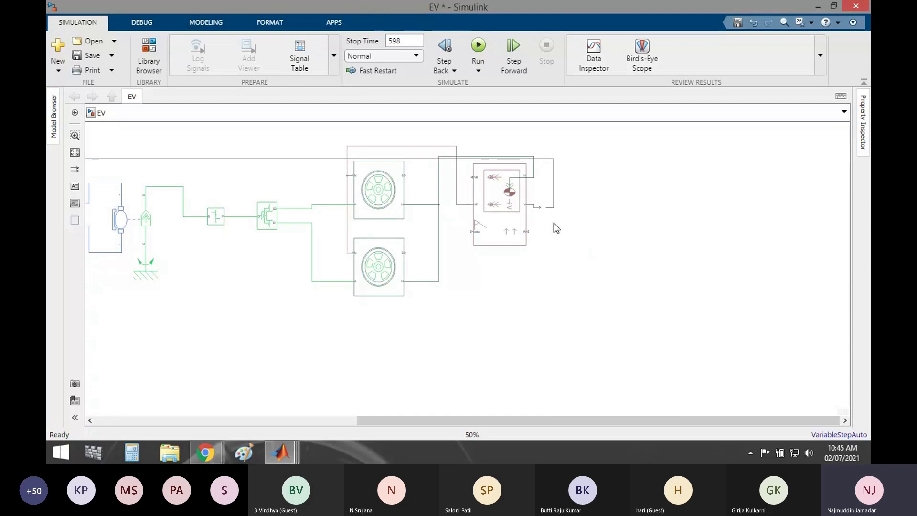
scroll(555, 225, "up", 1)
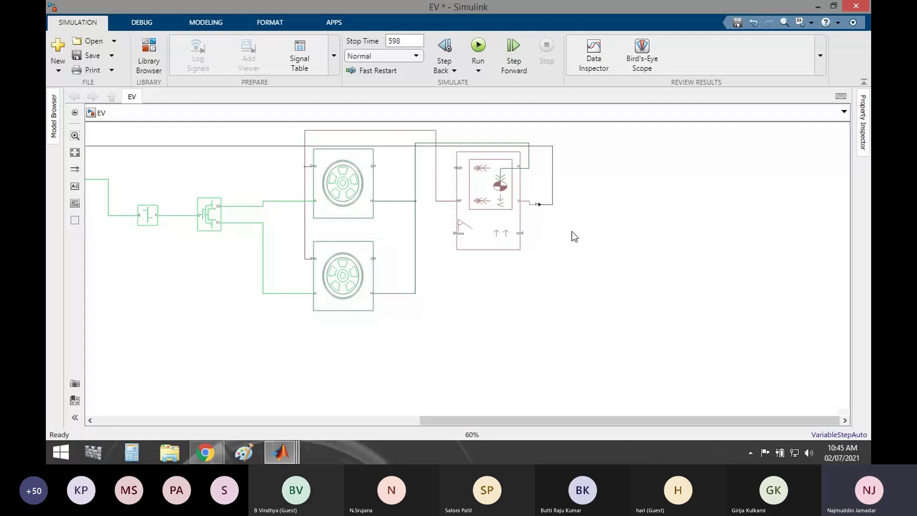
double_click(573, 233)
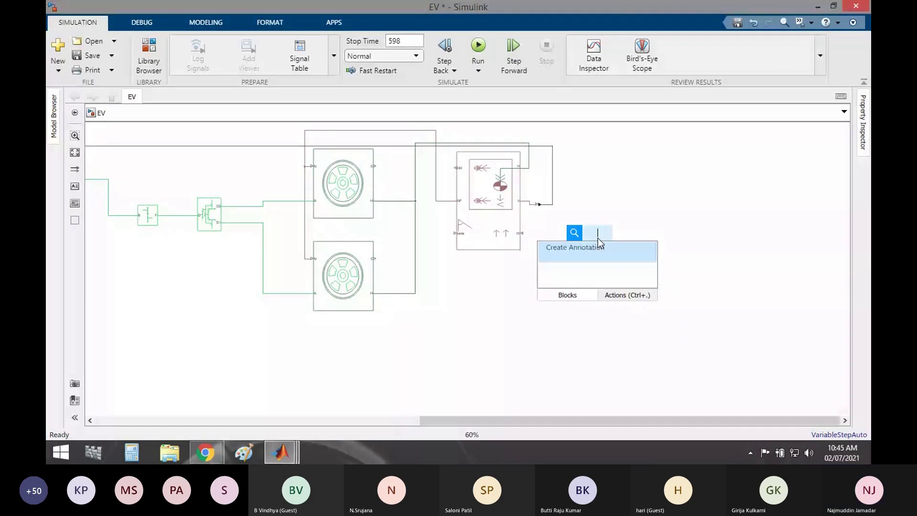
type("scop")
left_click(519, 247)
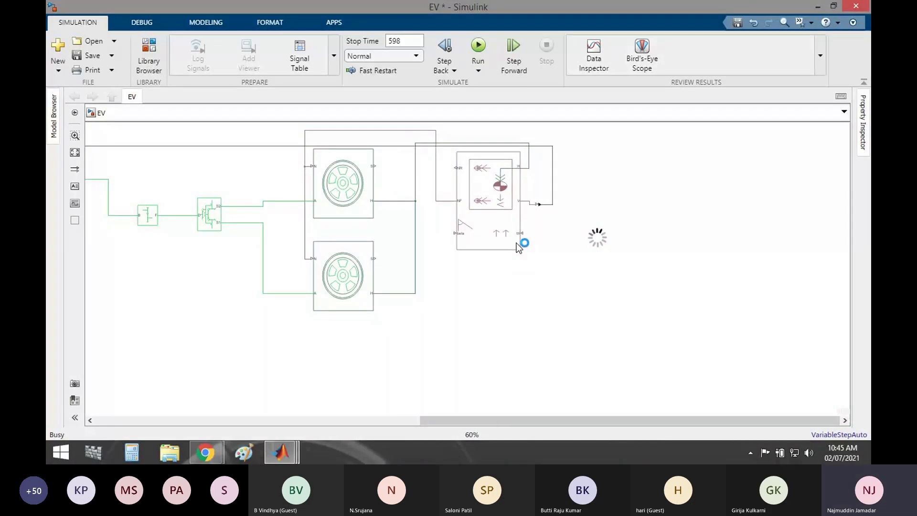
left_click_drag(603, 247, 639, 292)
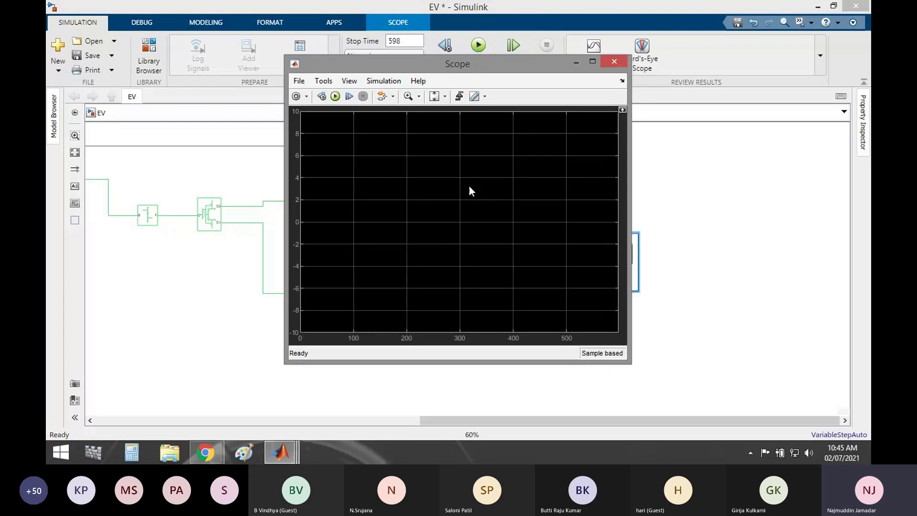
Set the Scope's number of input ports to 2 in its configuration properties and close the Scope window
left_click(299, 81)
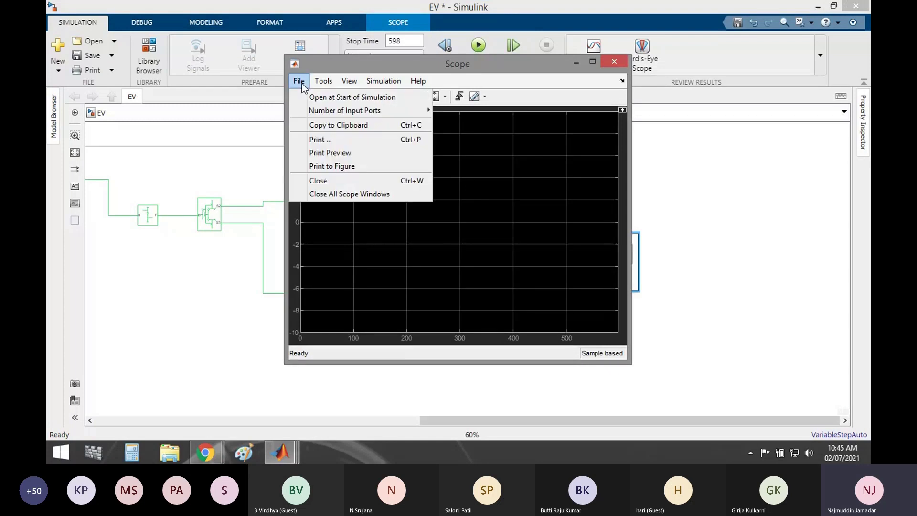
left_click(300, 82)
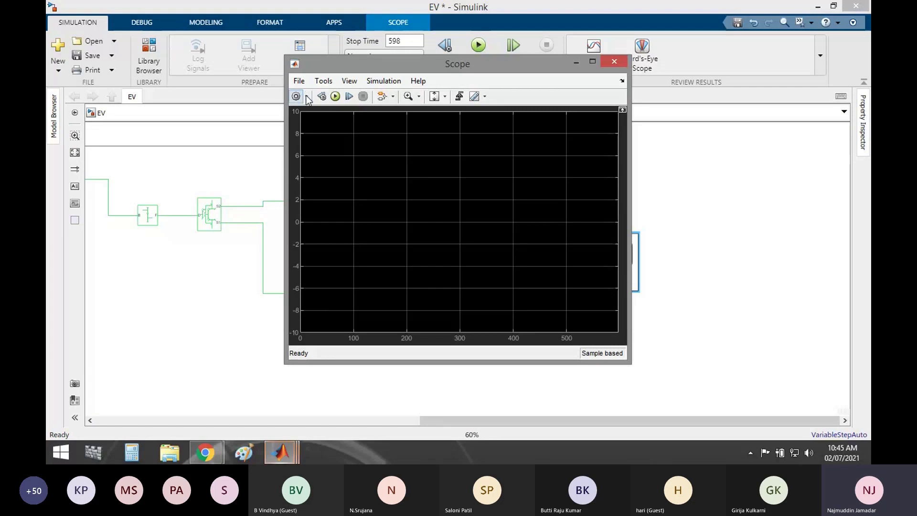
left_click(306, 96)
left_click(299, 113)
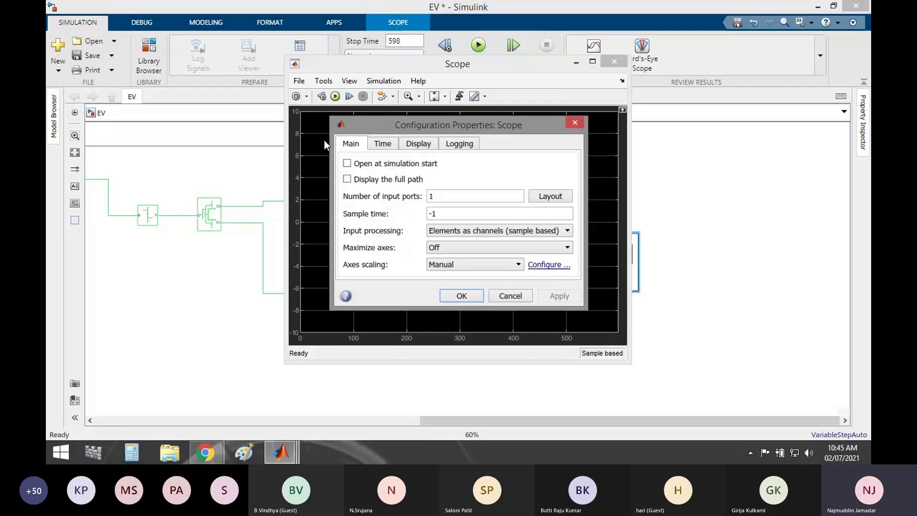
double_click(473, 200)
type("2")
left_click(459, 291)
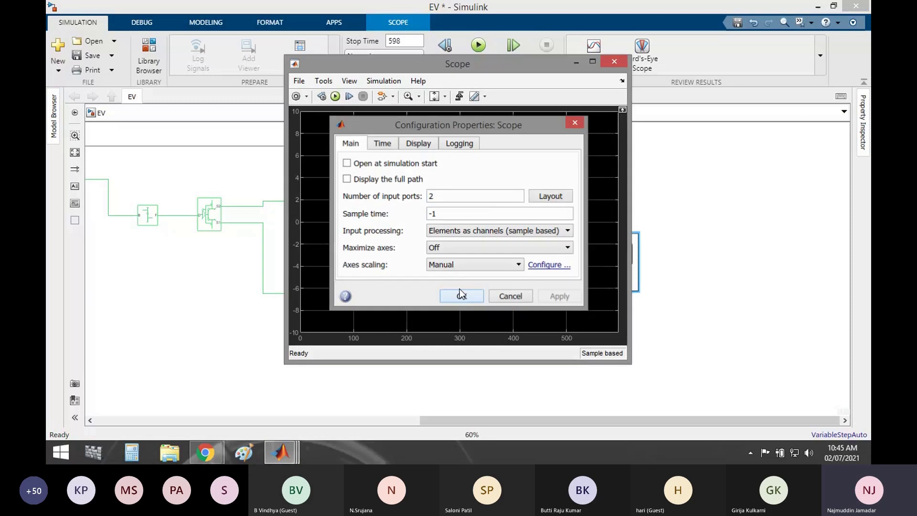
left_click(615, 62)
Connect the Scope's first input to the PS-Simulink Converter's output line and its second input to the Drive Cycle Source's RefSpd line
left_click_drag(598, 245, 546, 203)
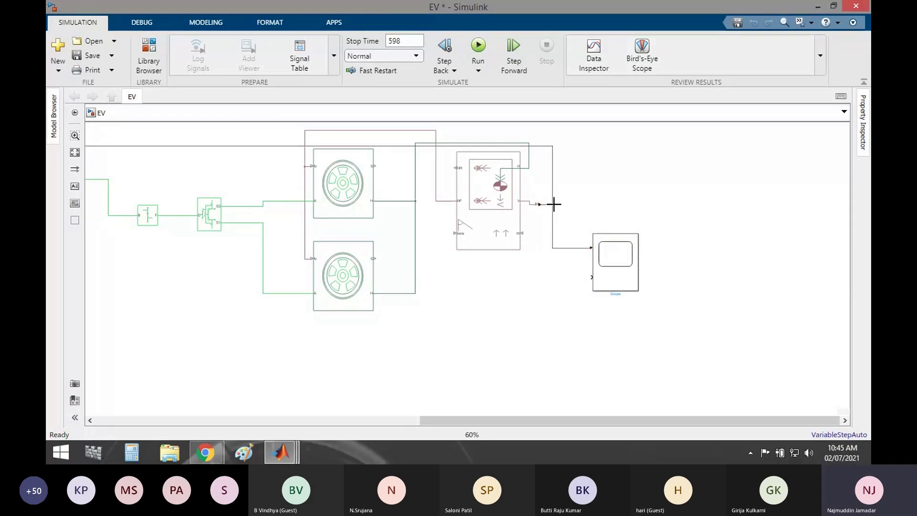
scroll(590, 287, "down", 3)
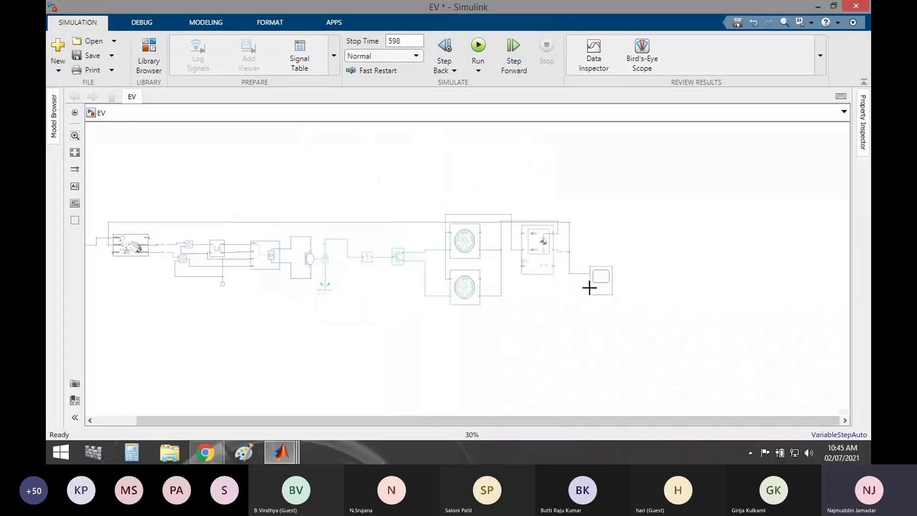
left_click_drag(591, 288, 139, 246)
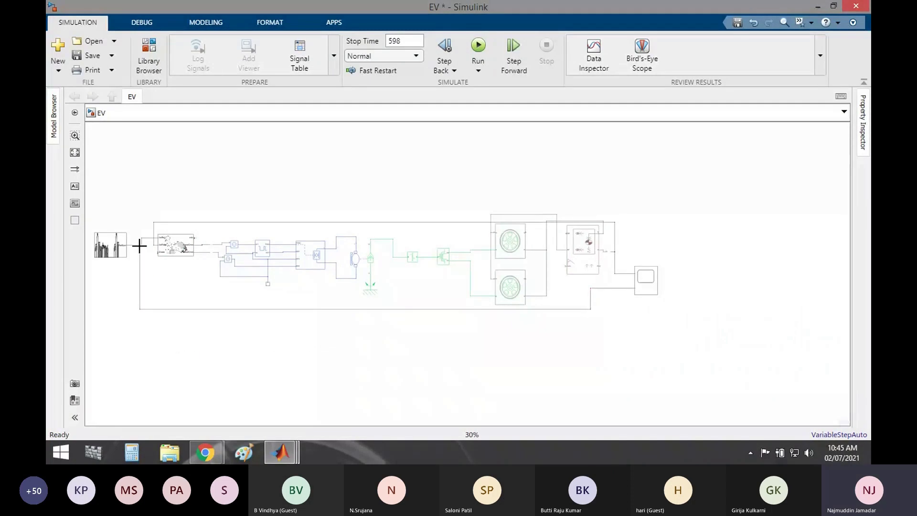
Tidy the layout by moving the Drive Cycle Source up and raising the velocity feedback line clear of the wheel and body blocks
scroll(130, 260, "up", 2)
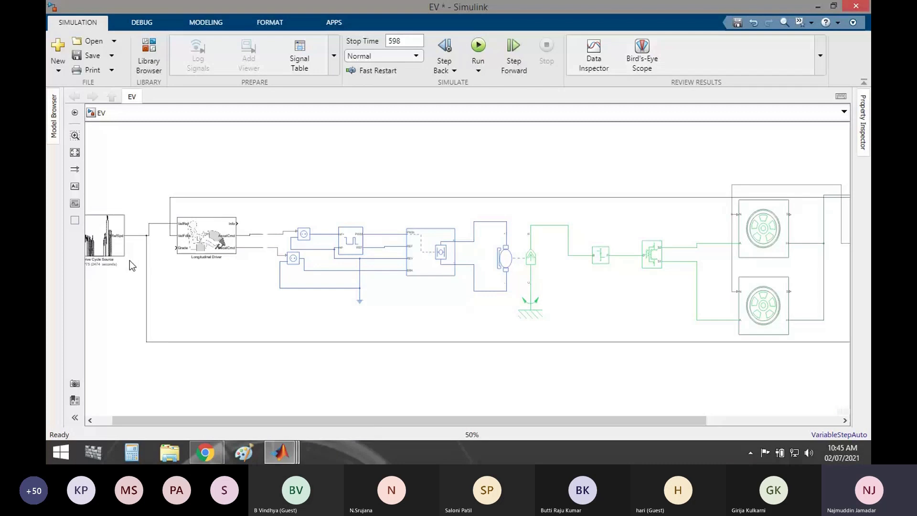
left_click(98, 245)
left_click_drag(97, 245, 116, 207)
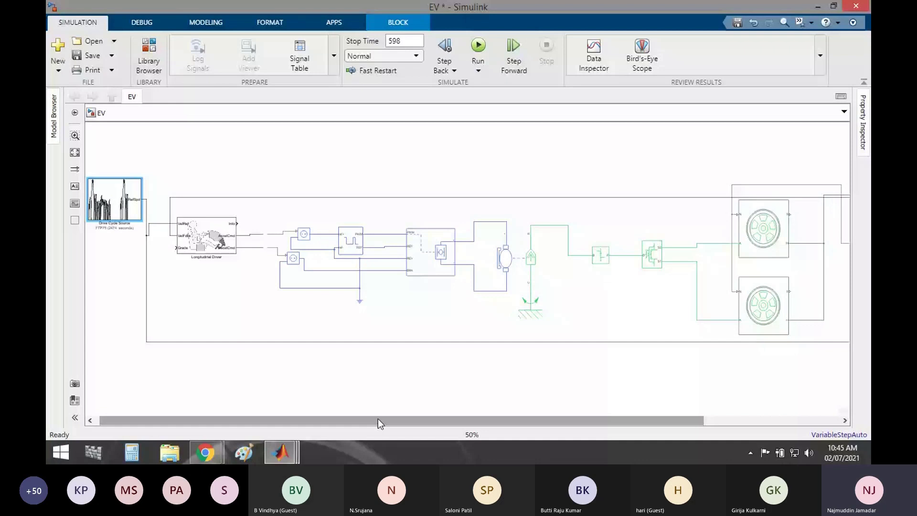
left_click_drag(378, 418, 583, 379)
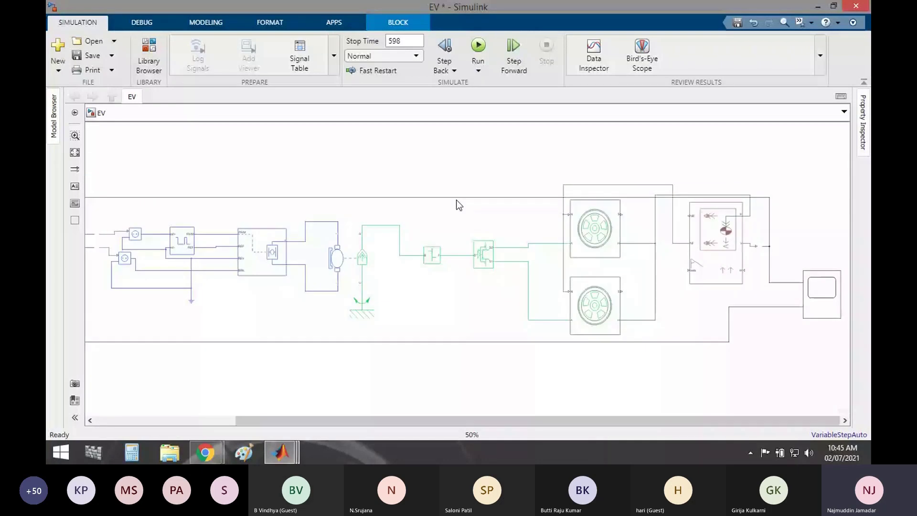
left_click_drag(456, 198, 452, 158)
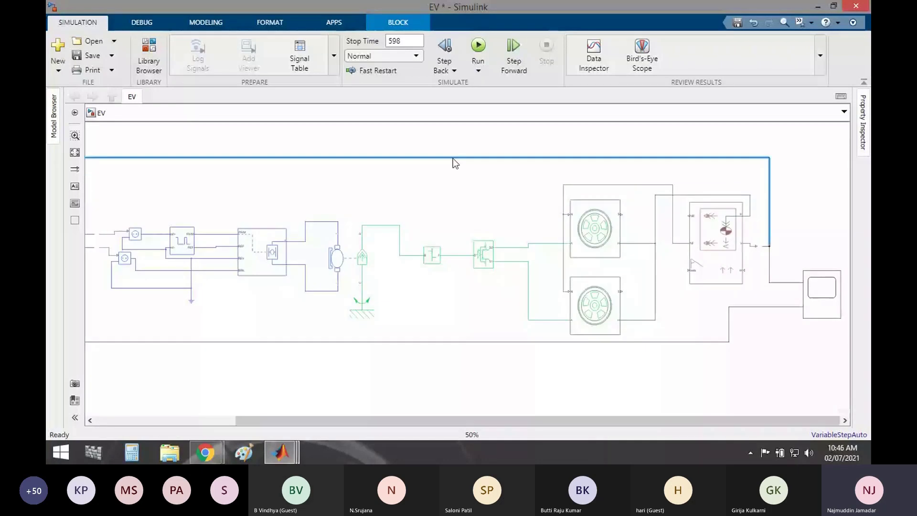
left_click(452, 159)
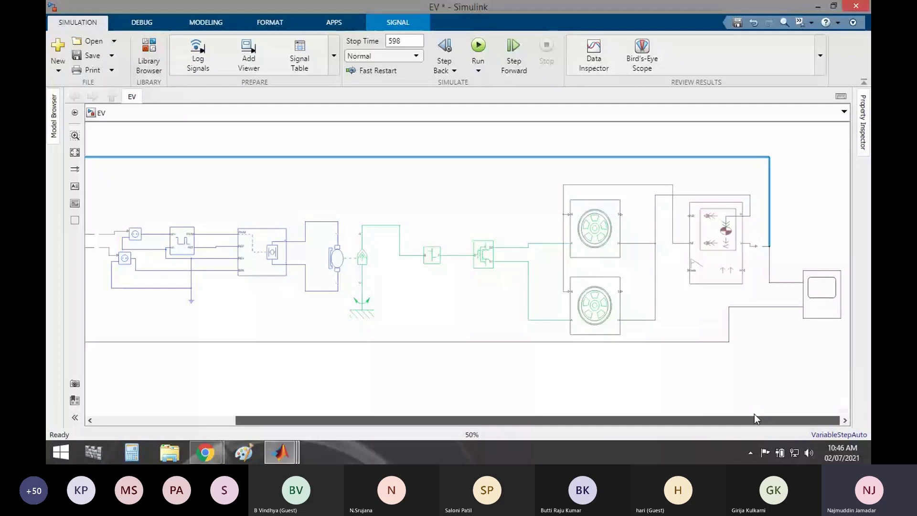
scroll(833, 337, "up", 3)
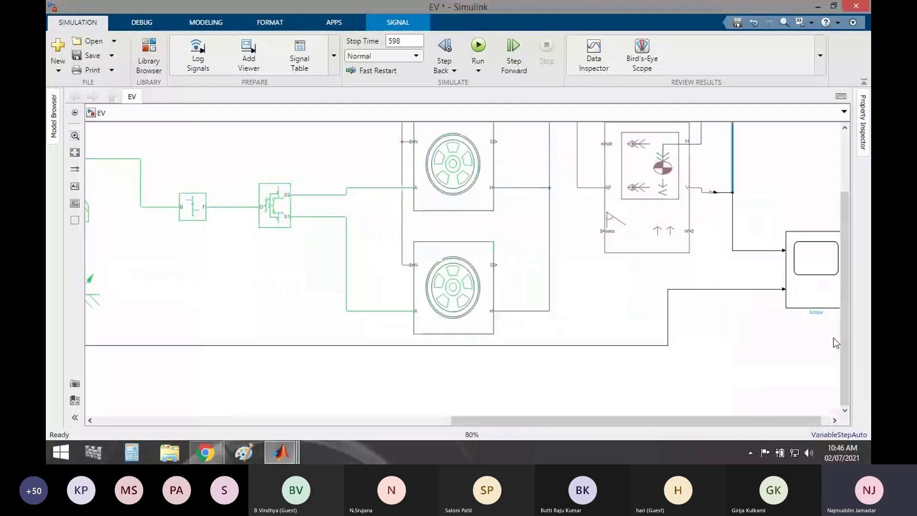
scroll(718, 324, "down", 3)
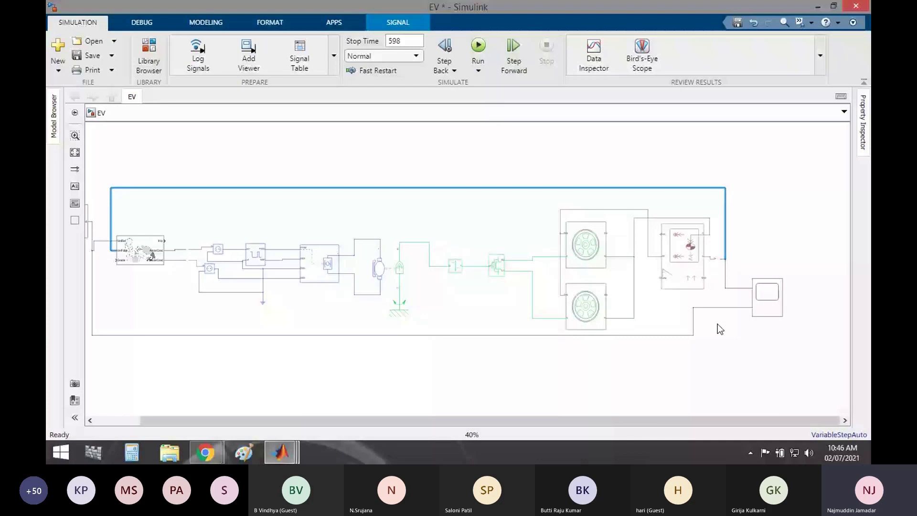
left_click(822, 265)
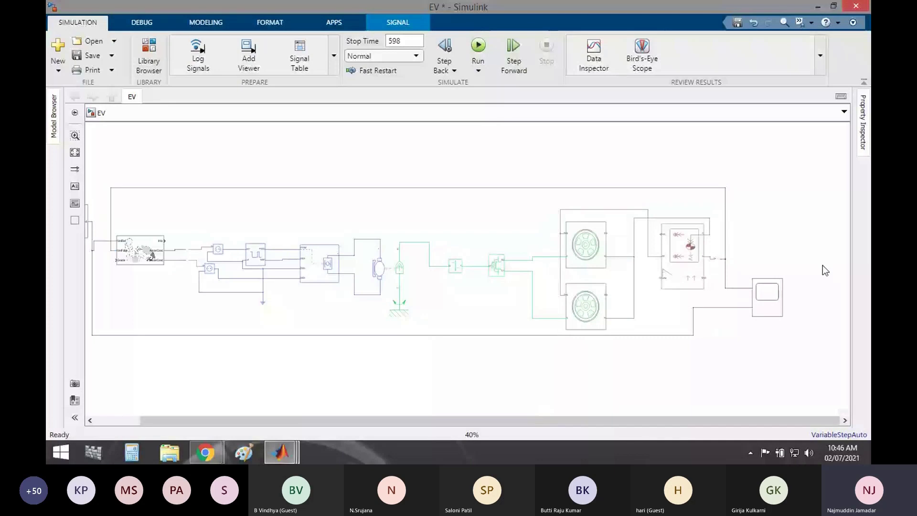
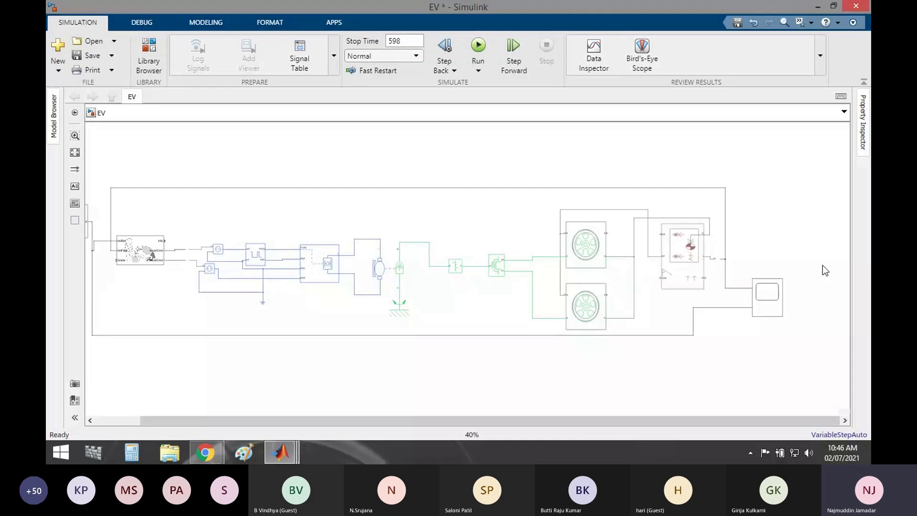
Add an Integrator block above the Scope and connect its input to the vehicle velocity line
scroll(785, 247, "up", 3)
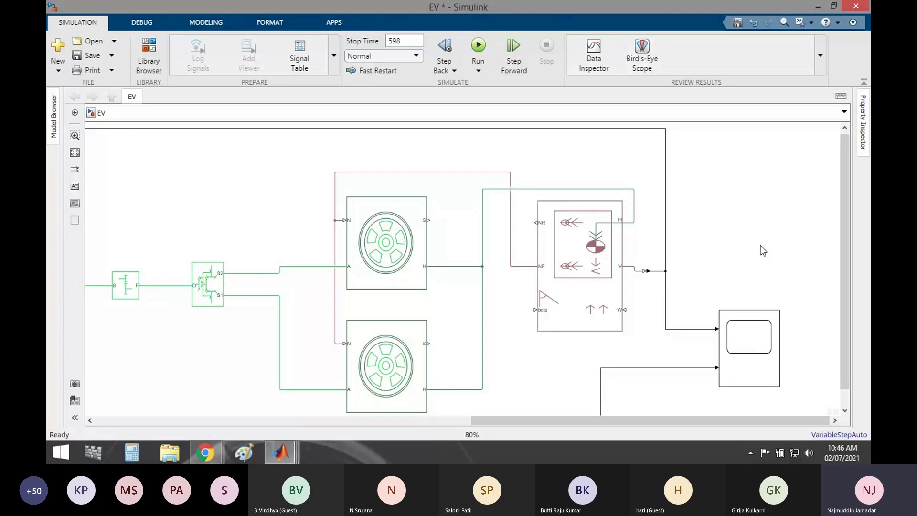
double_click(727, 238)
type("int")
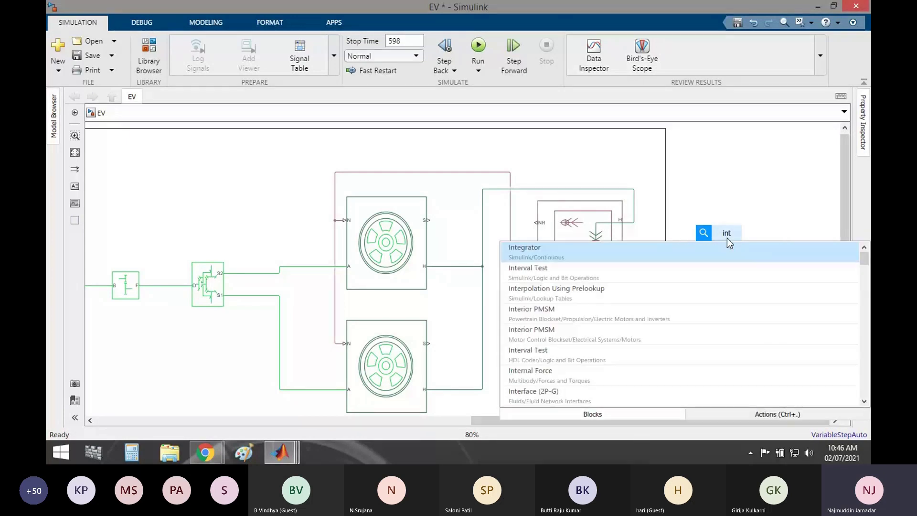
type("egrate")
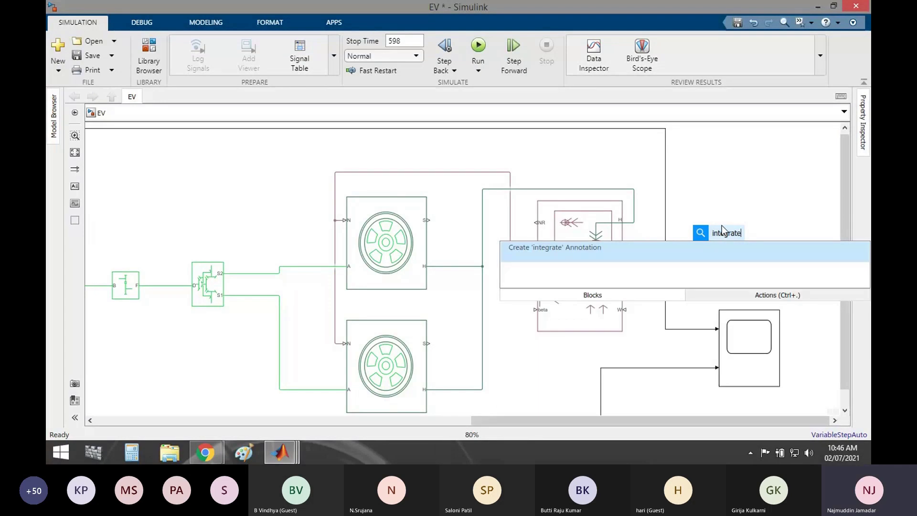
key("Return")
left_click_drag(718, 239, 667, 272)
left_click(697, 271)
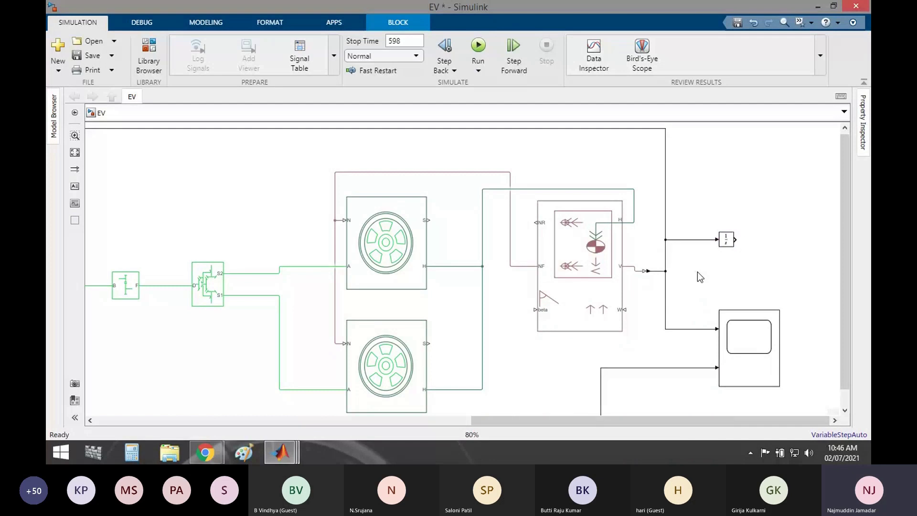
Add a Product block above and beyond the Integrator, and connect the Integrator's output to the Product's lower input
scroll(803, 256, "down", 2)
double_click(790, 213)
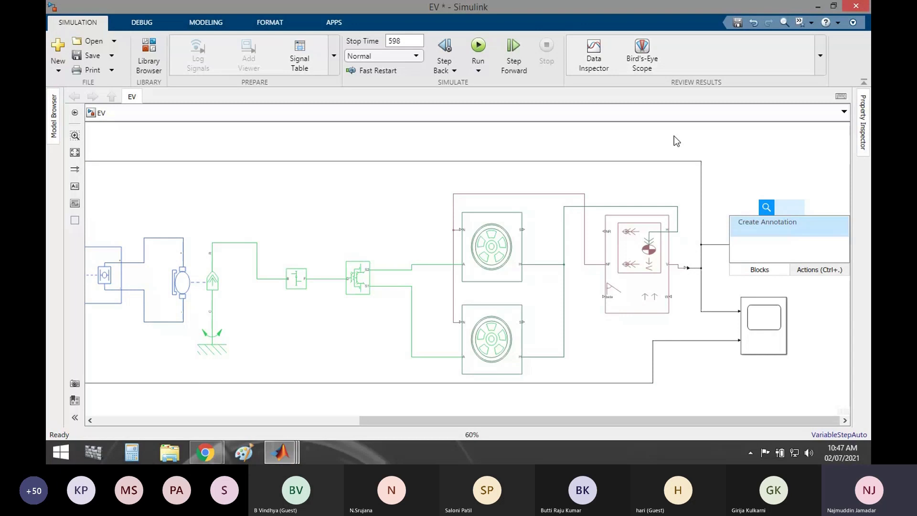
type("produc")
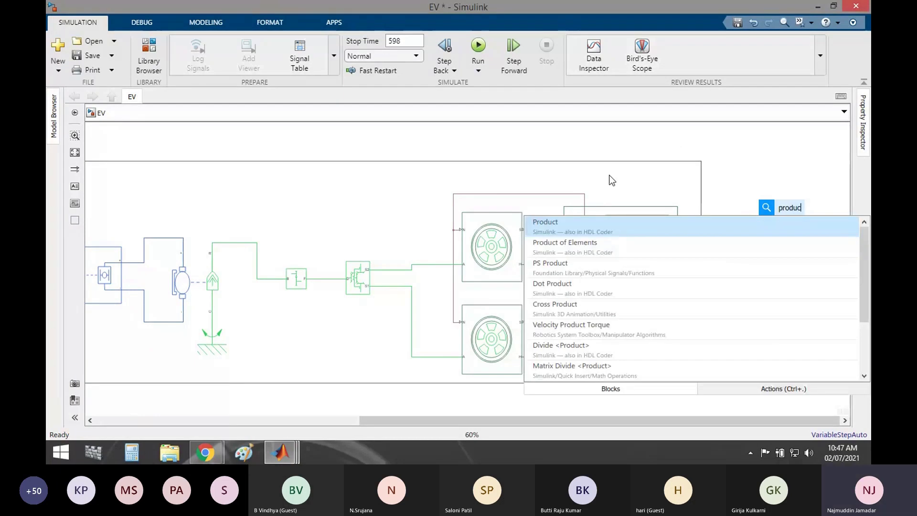
left_click(596, 229)
key("Return")
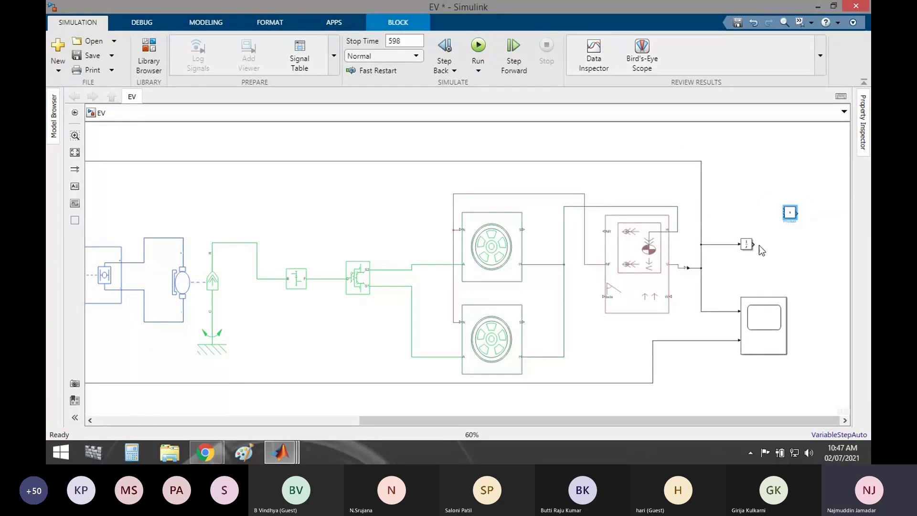
left_click_drag(754, 244, 782, 217)
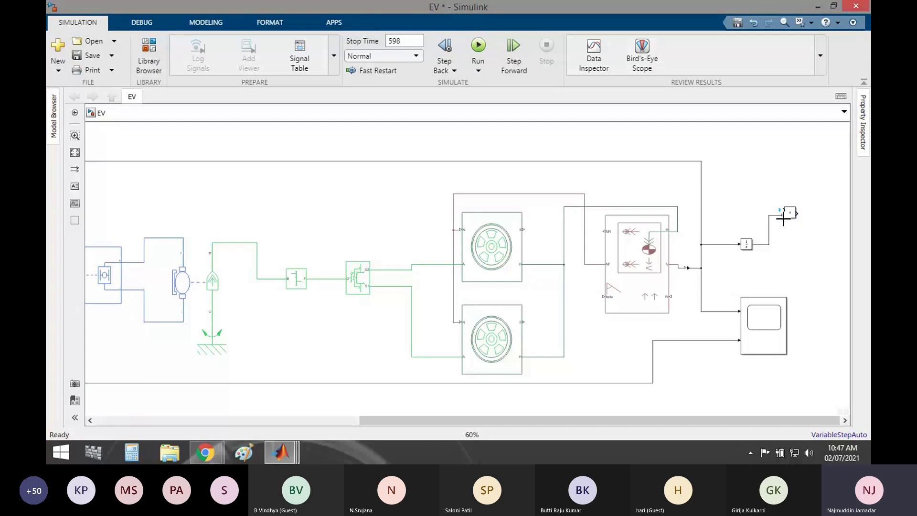
Add a Constant block above the Integrator, beside the Product block
double_click(740, 194)
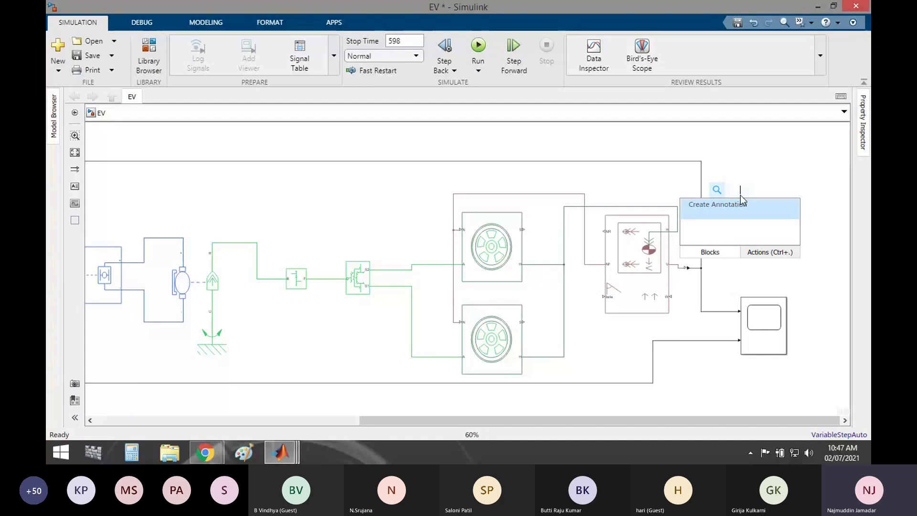
type("contas")
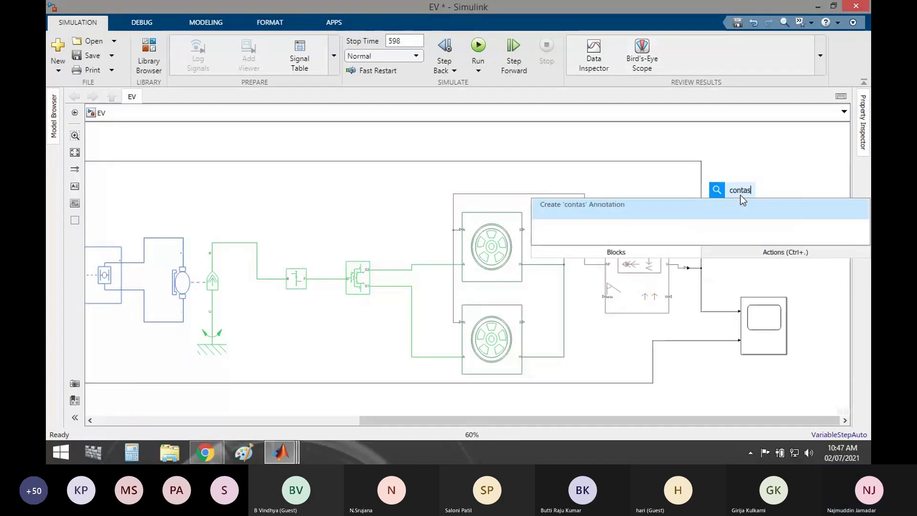
key("BackSpace")
key("BackSpace")
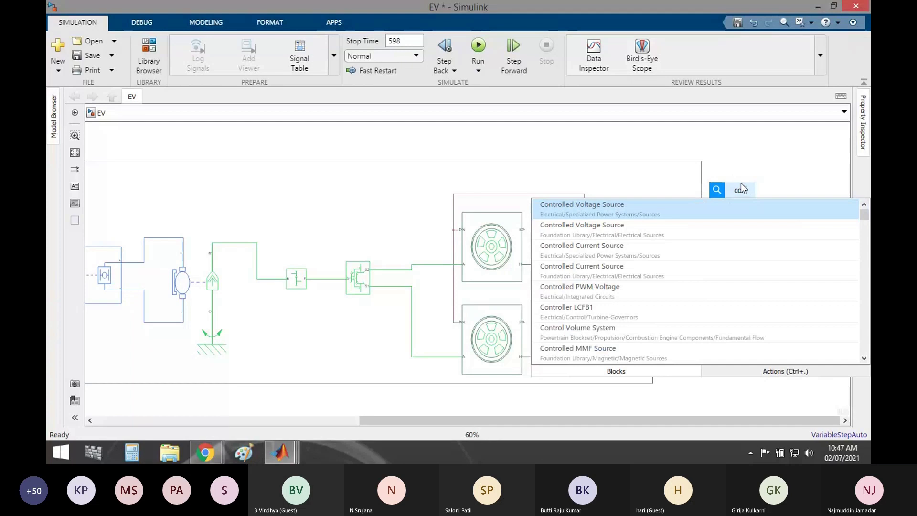
key("BackSpace")
type("st")
left_click(651, 211)
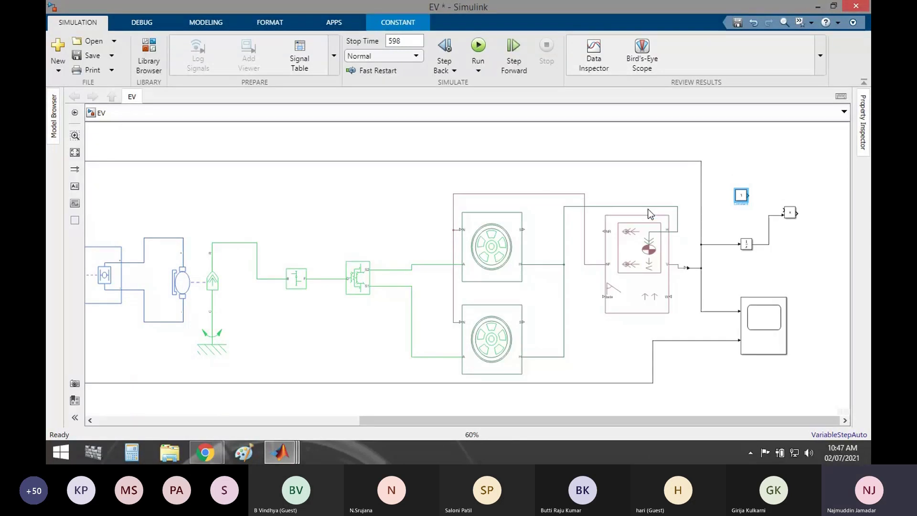
Set the Constant block's value to 1/3 and connect its output to the Product's upper input
double_click(742, 197)
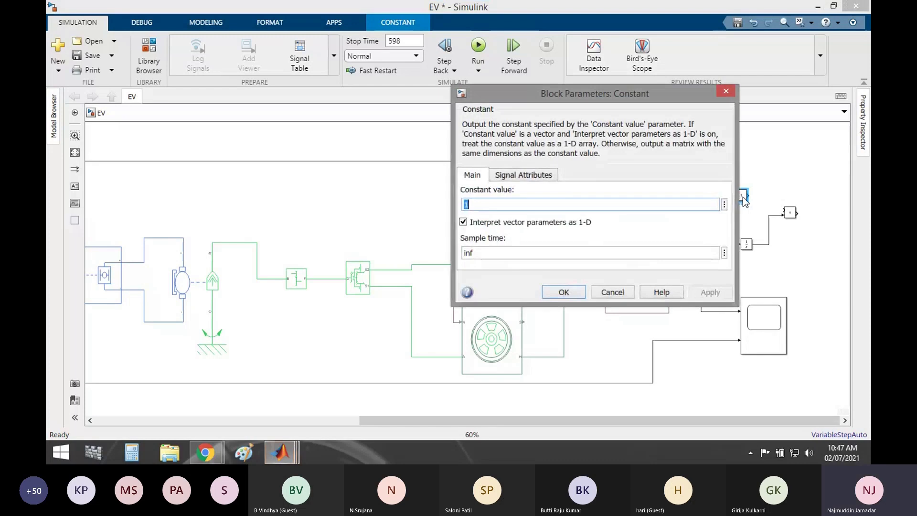
key("BackSpace")
type("1/3")
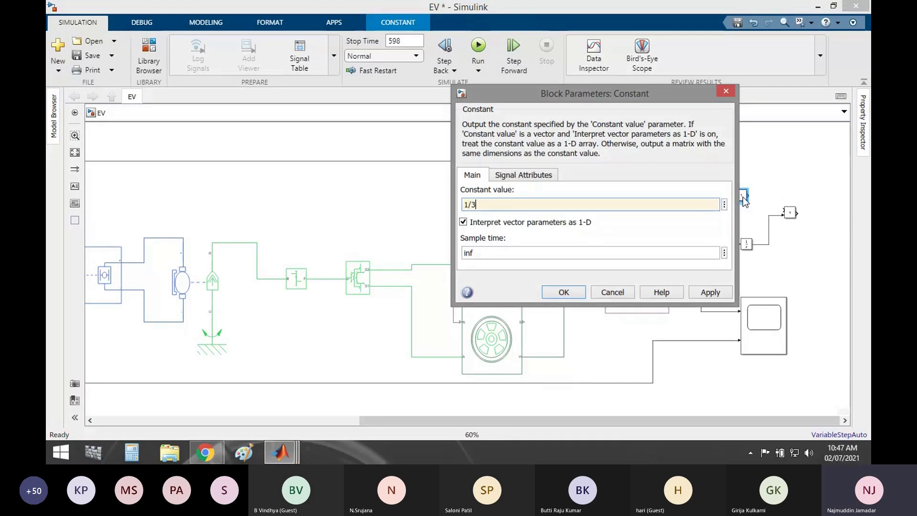
key("Return")
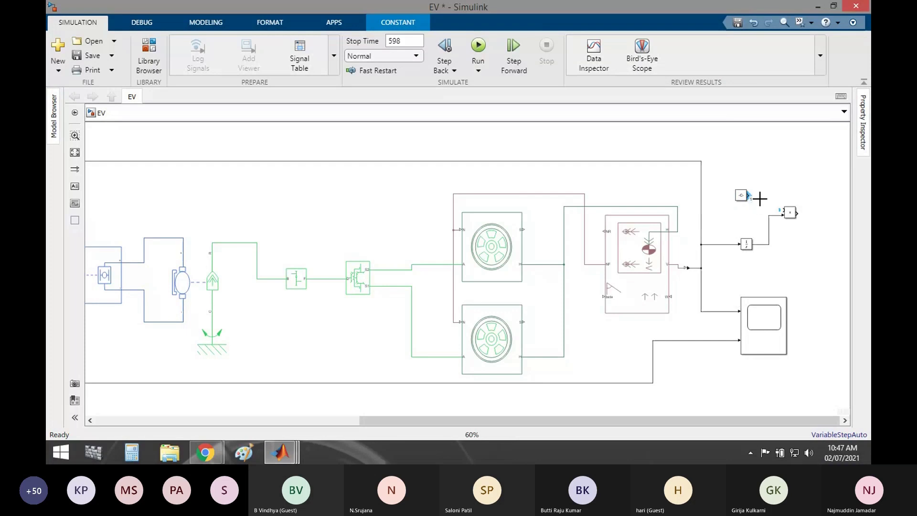
left_click_drag(760, 198, 783, 210)
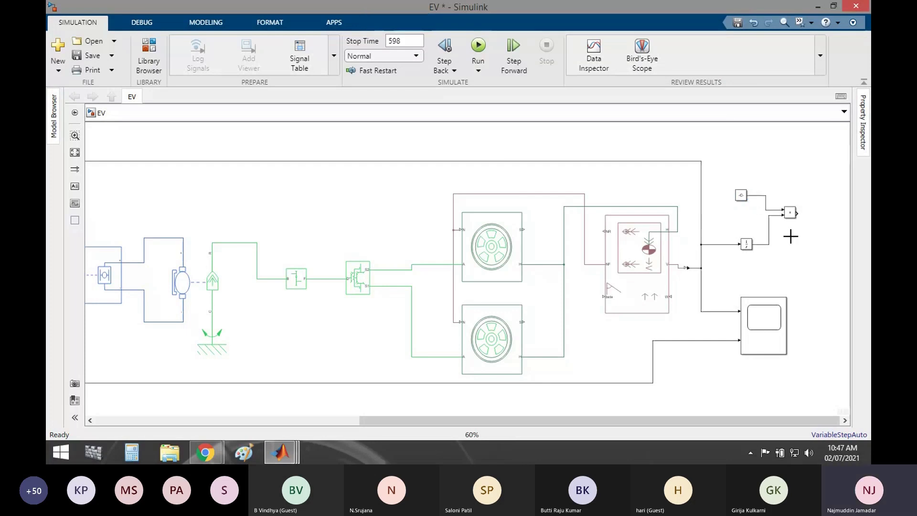
double_click(815, 242)
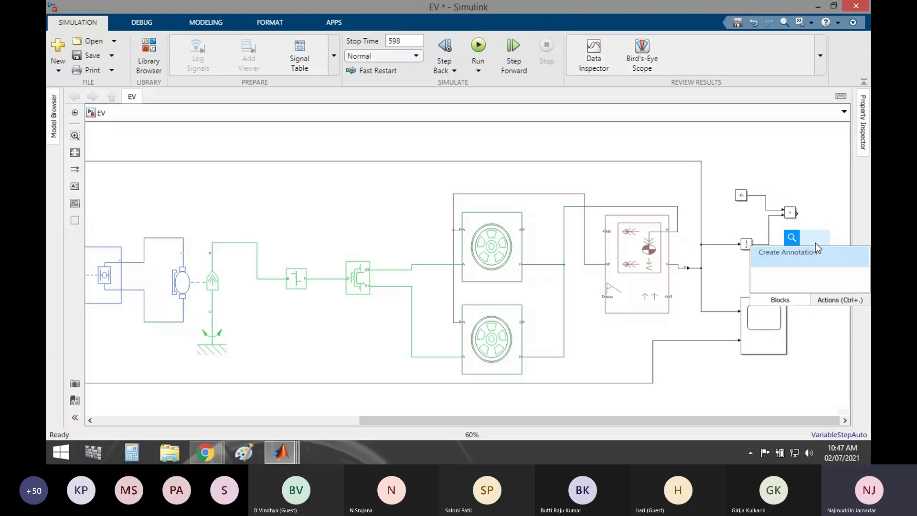
type("di")
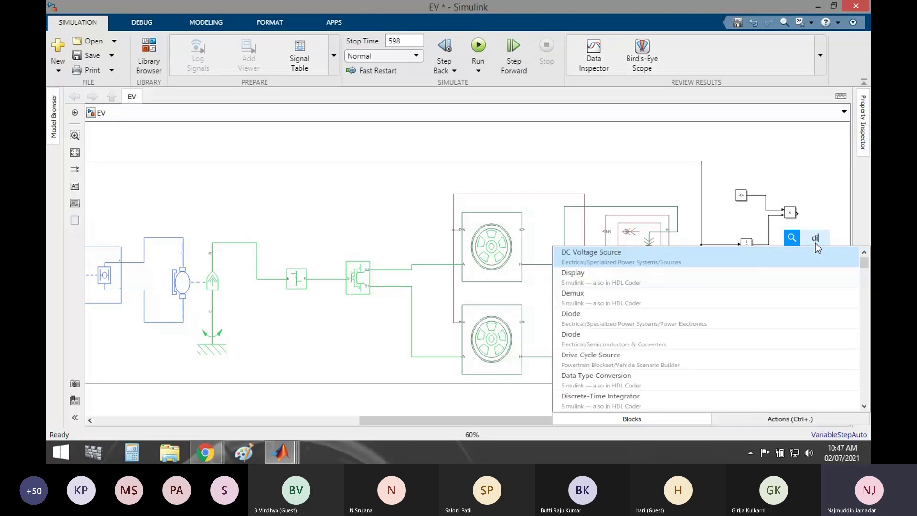
type("splay")
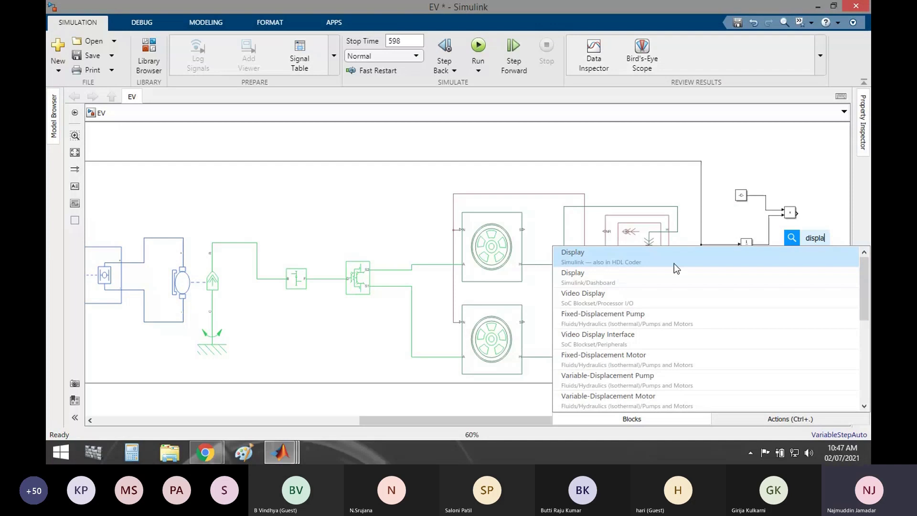
left_click(674, 262)
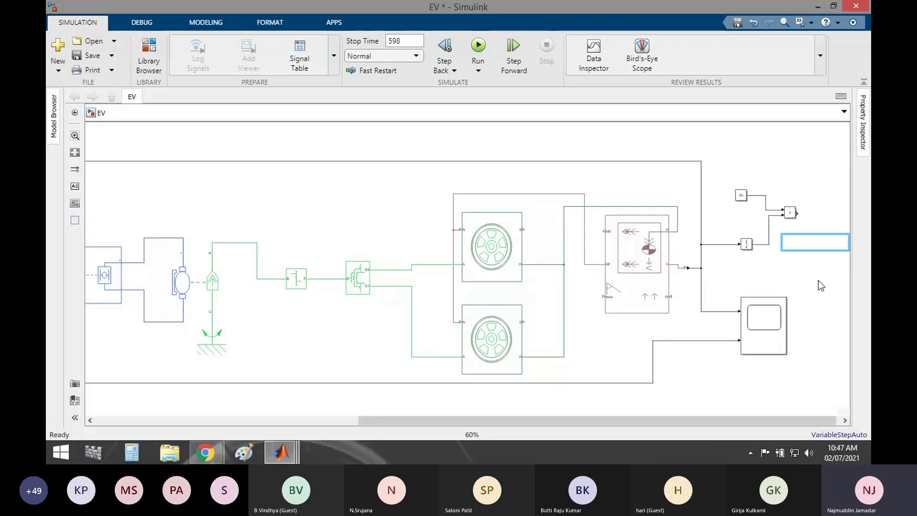
left_click(815, 244)
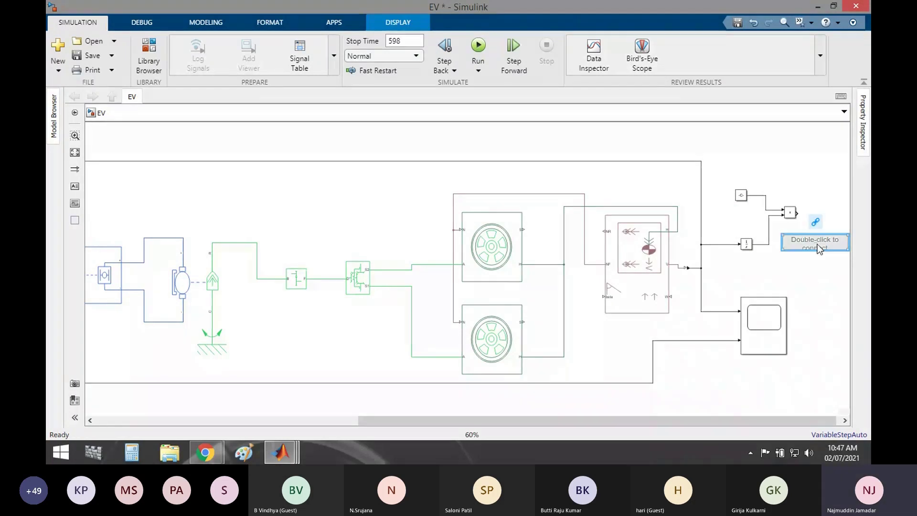
key("Delete")
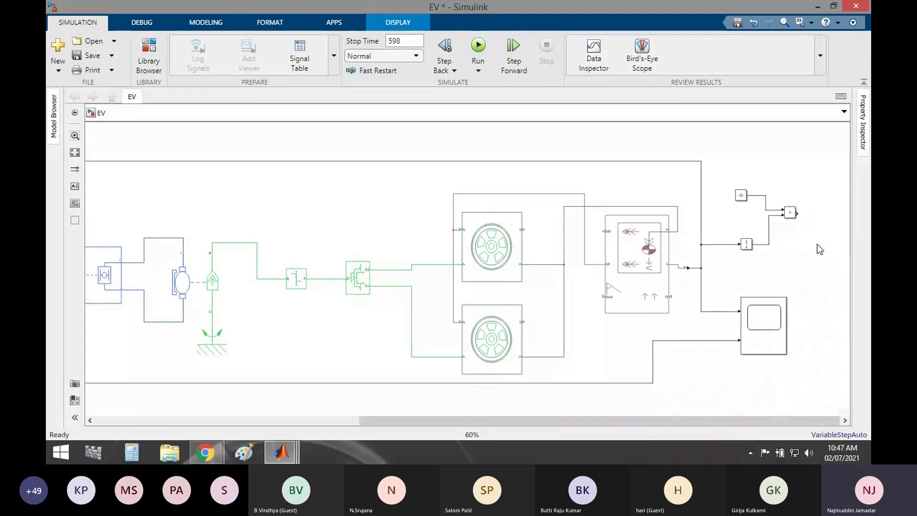
Add a standard Simulink Display block and attach it to the Product block's output
double_click(775, 255)
type("displa")
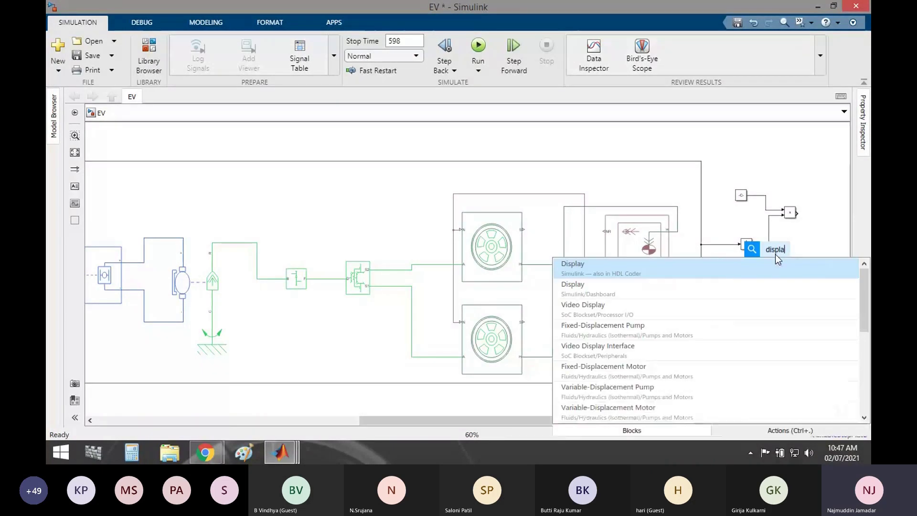
key("Return")
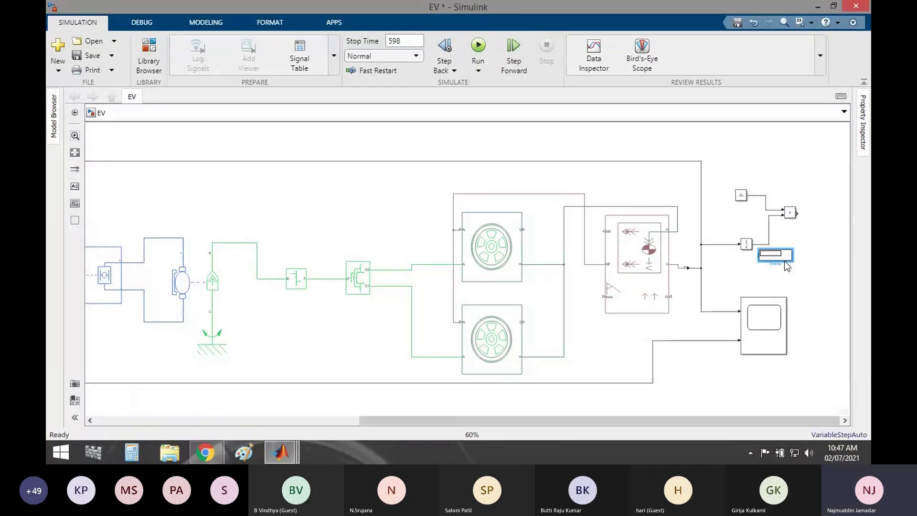
left_click_drag(784, 261, 838, 216)
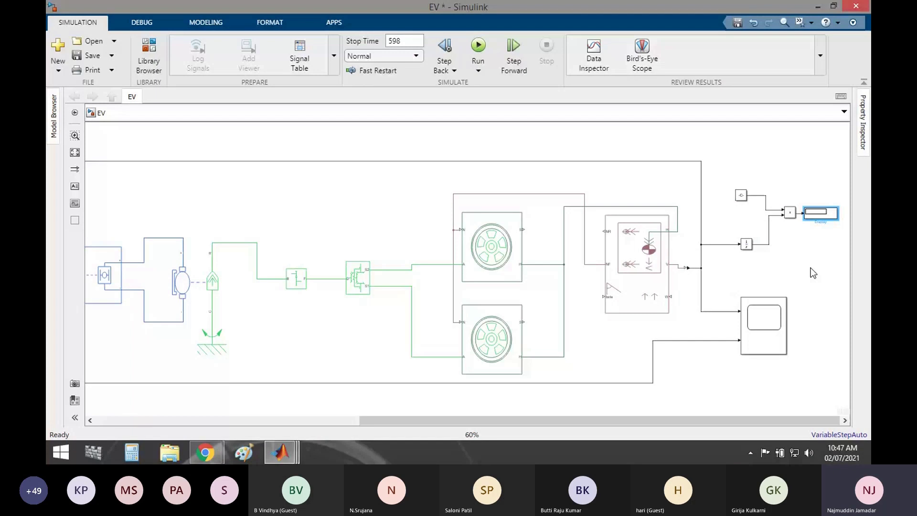
left_click(809, 237)
Review the complete model and select the H-bridge block that feeds the DC motor
scroll(809, 236, "down", 4)
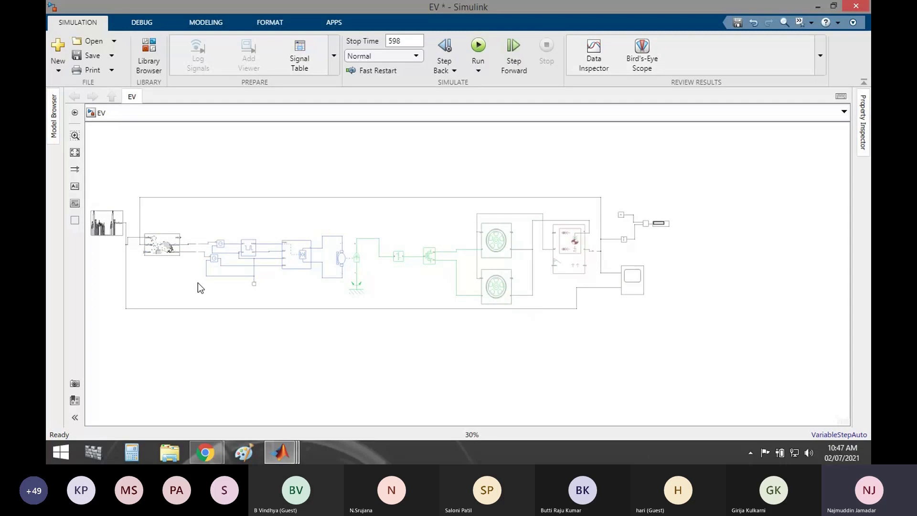
scroll(198, 282, "up", 1)
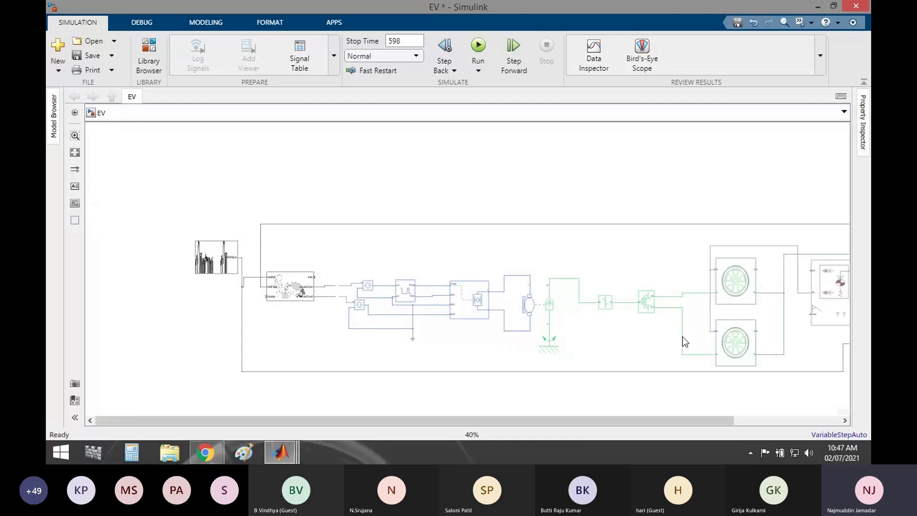
scroll(685, 341, "down", 2)
scroll(694, 313, "up", 2)
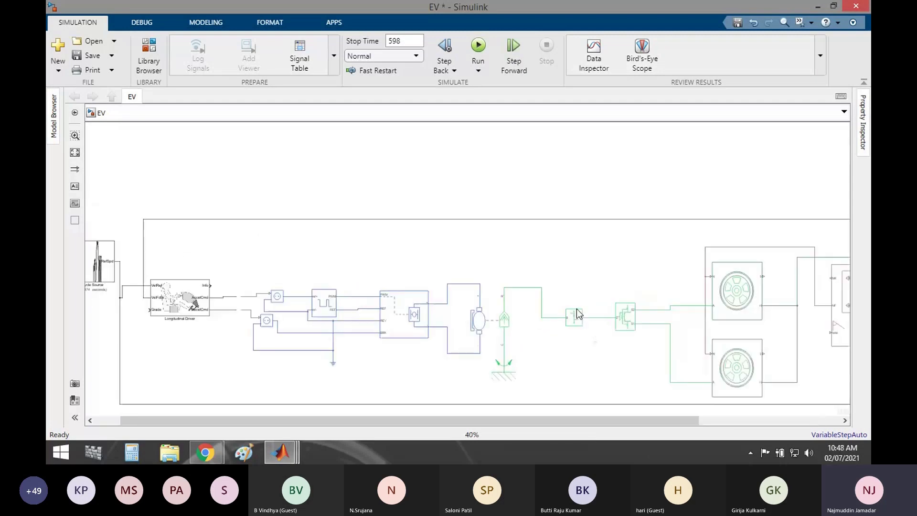
left_click(408, 324)
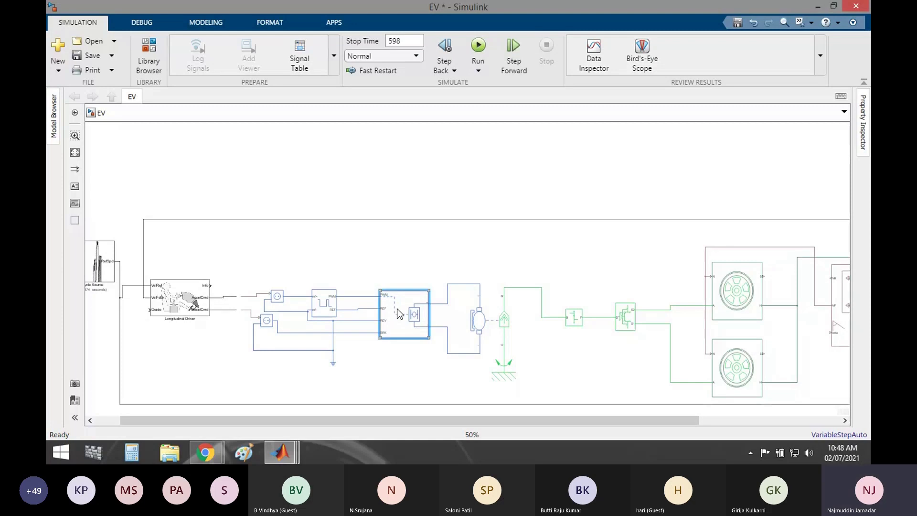
Review the H-Bridge block's simulation settings and its power supply options
double_click(400, 314)
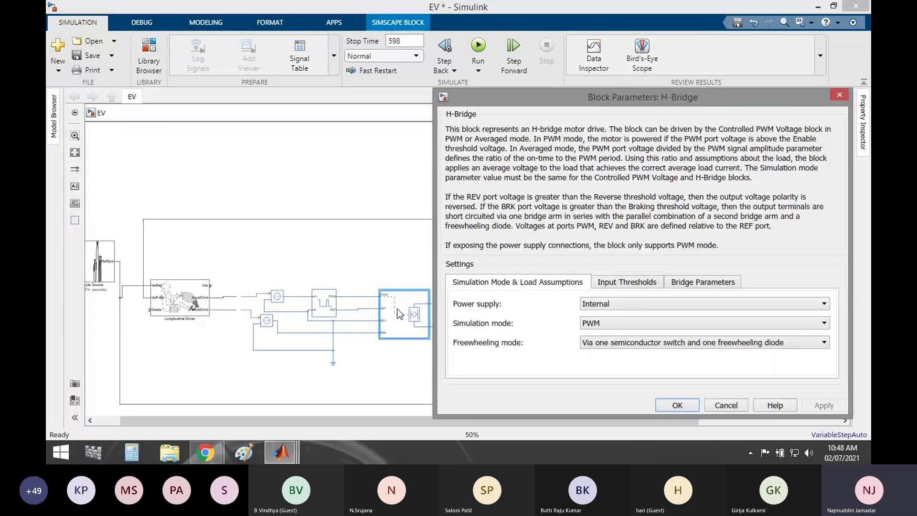
left_click(606, 304)
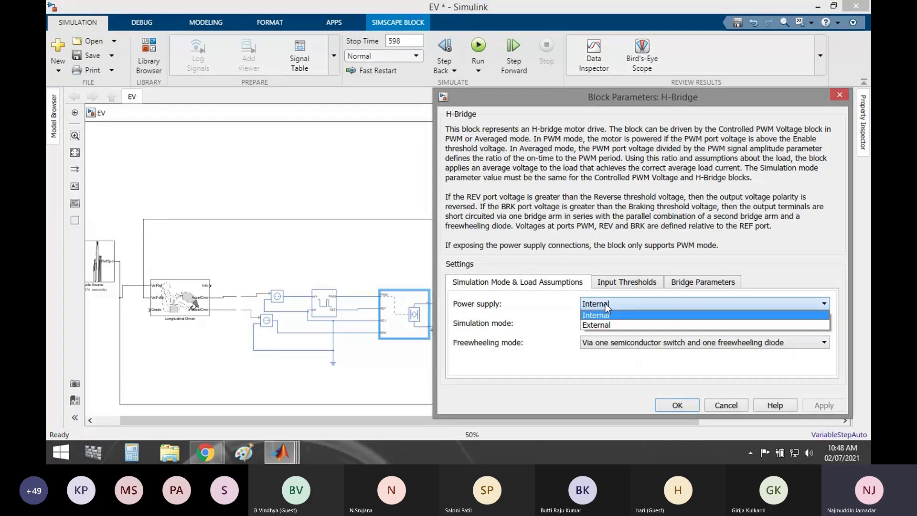
left_click(684, 402)
left_click(683, 403)
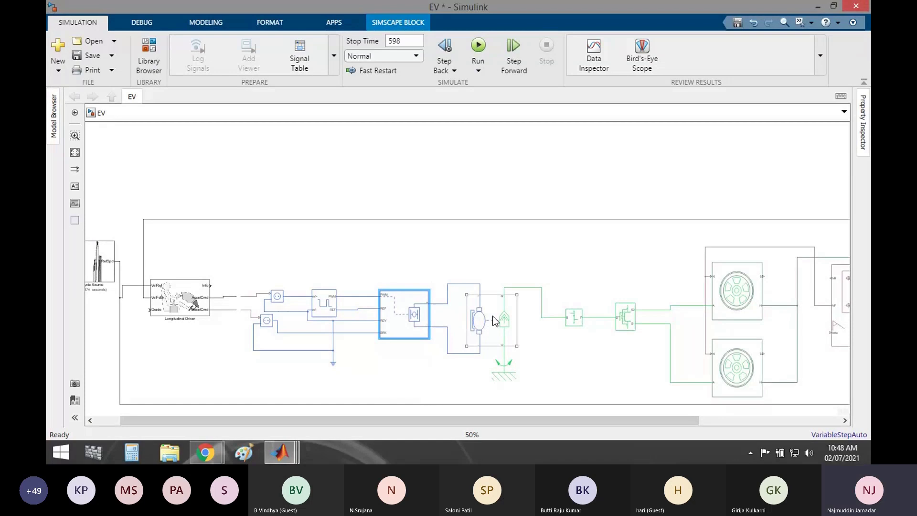
Insert a Current Measurement block above the wiring between the H-Bridge and the DC motor
scroll(457, 317, "up", 3)
scroll(457, 317, "down", 2)
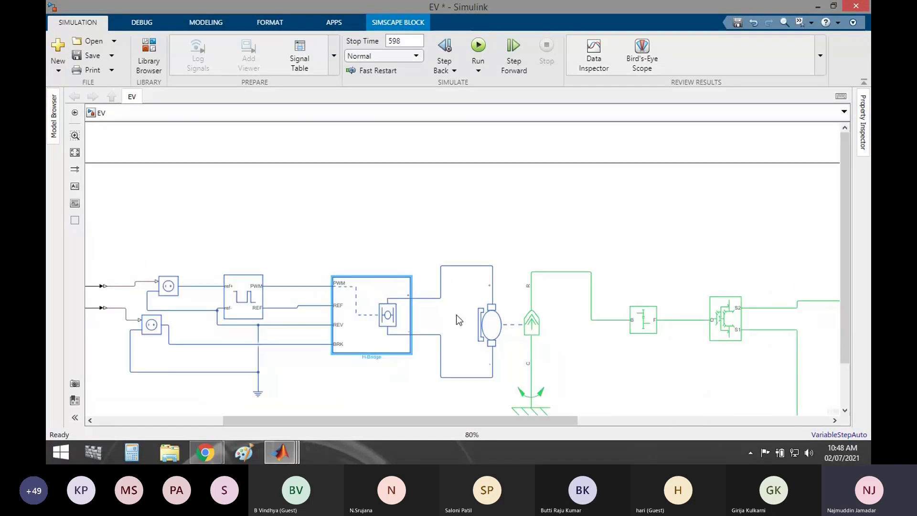
double_click(463, 235)
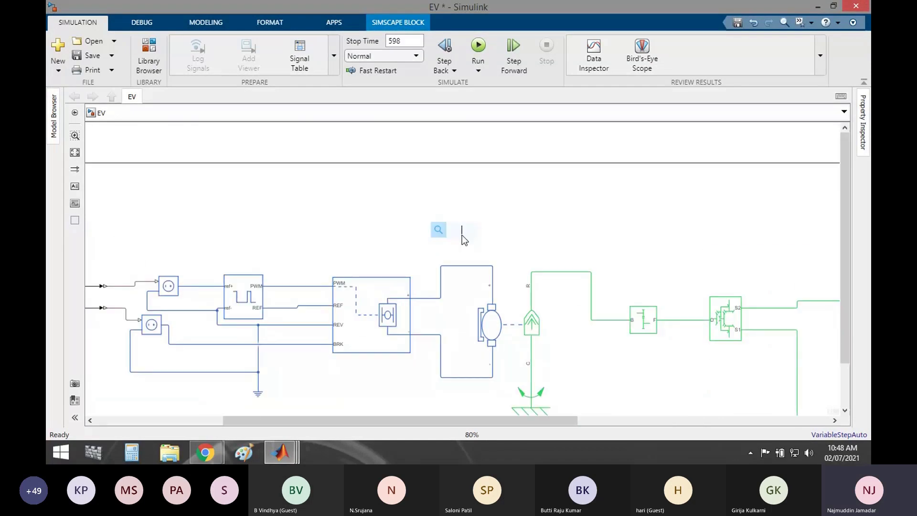
type("current")
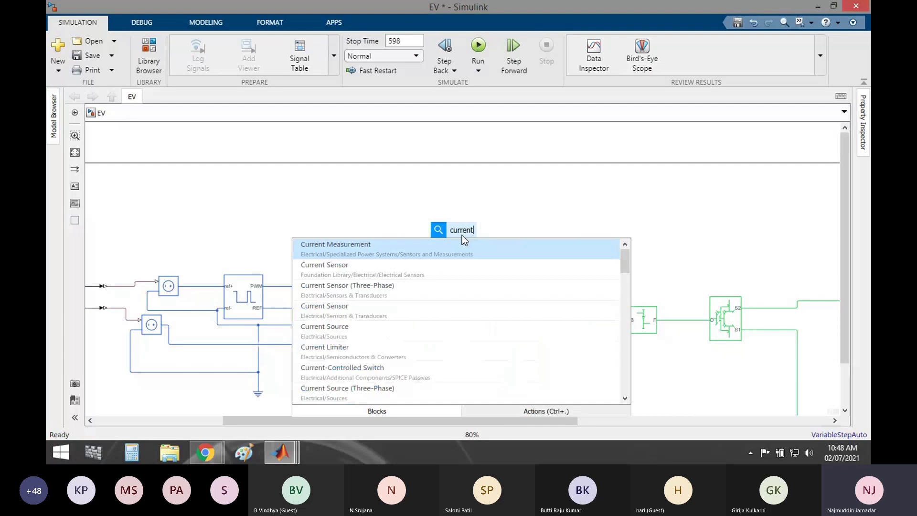
key("Return")
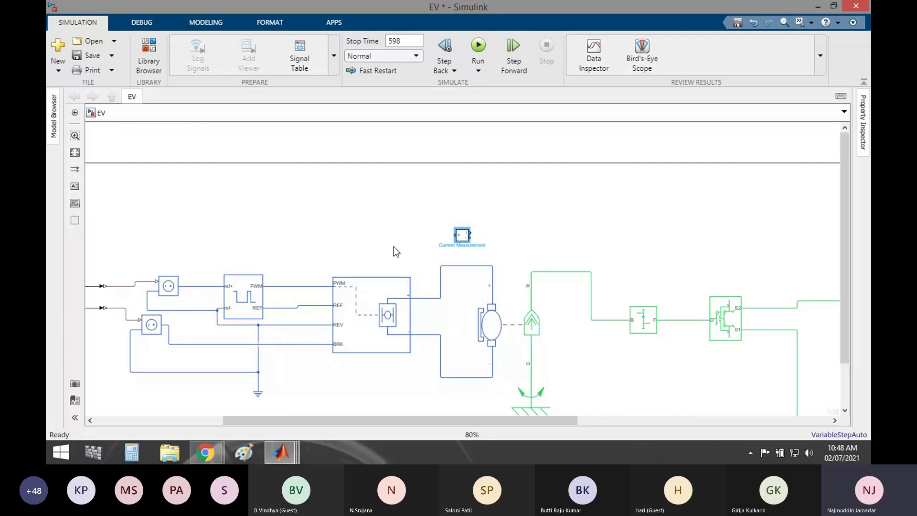
Remove the upper wire between the H-Bridge and the motor, and delete the Current Measurement block
left_click(466, 268)
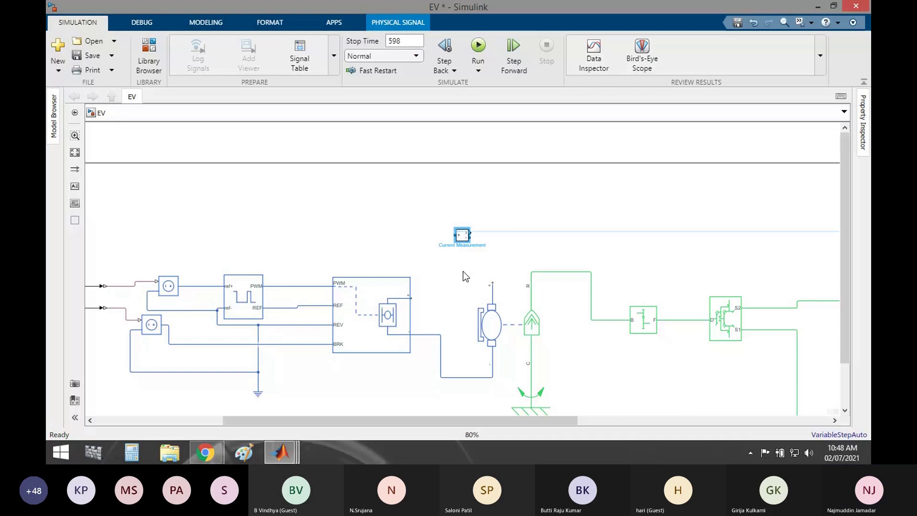
mouse_move(465, 268)
left_mouse_down()
mouse_move(460, 279)
mouse_move(411, 298)
mouse_move(456, 275)
left_mouse_up()
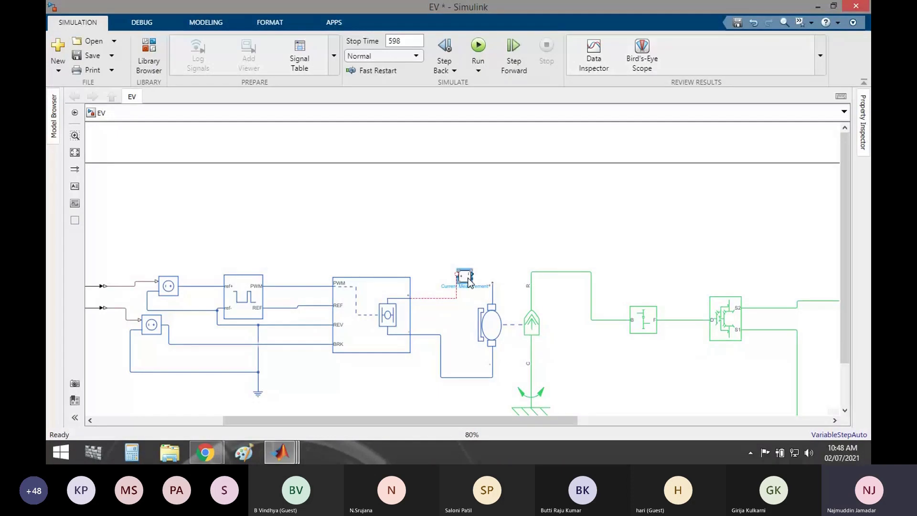
key("Delete")
Insert a Current Sensor from Electrical/Sensors & Transducers and wire it between the H-Bridge's positive output and the motor's positive terminal
double_click(459, 244)
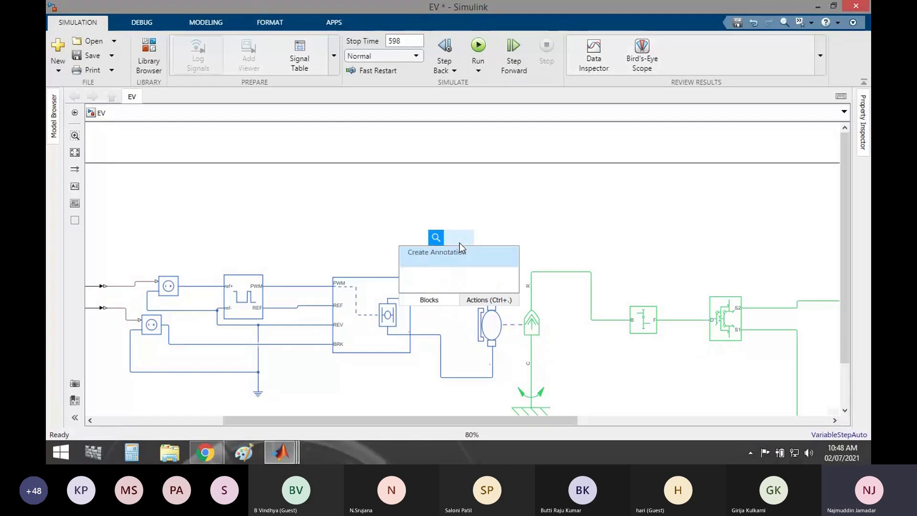
type("current se")
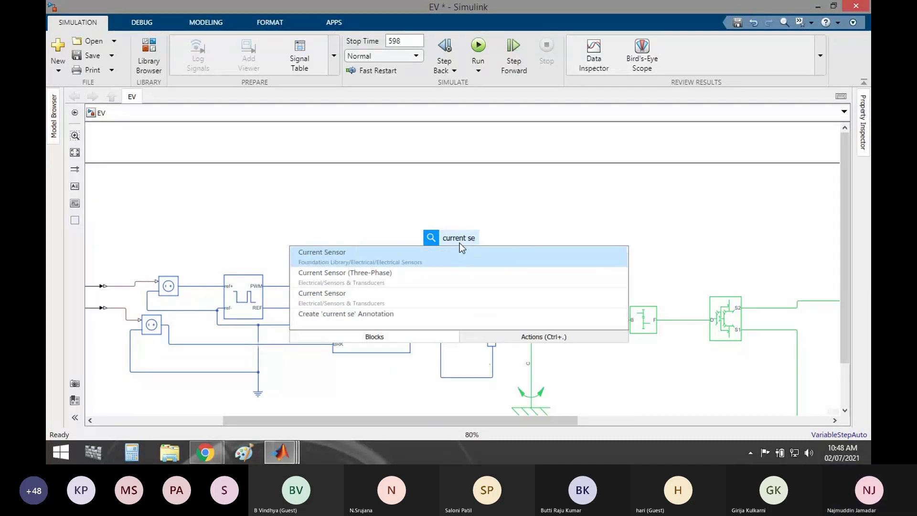
left_click(348, 297)
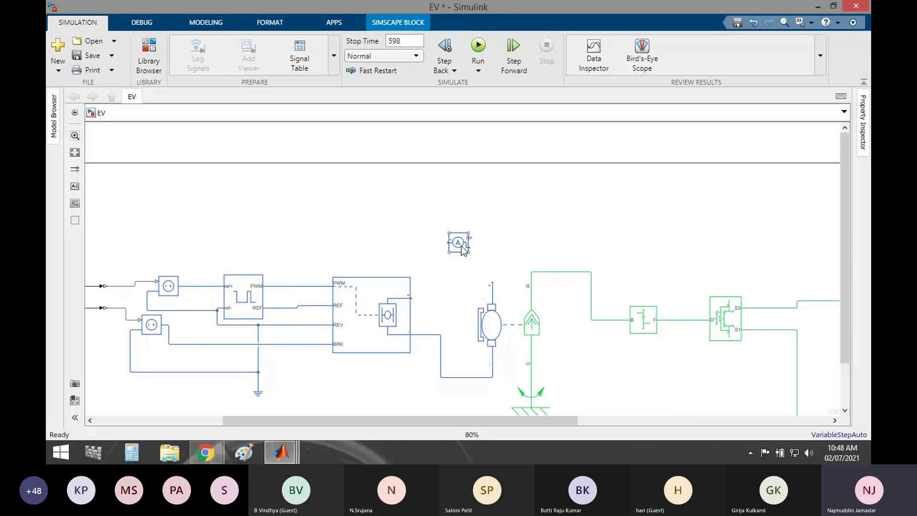
left_click_drag(460, 249, 448, 304)
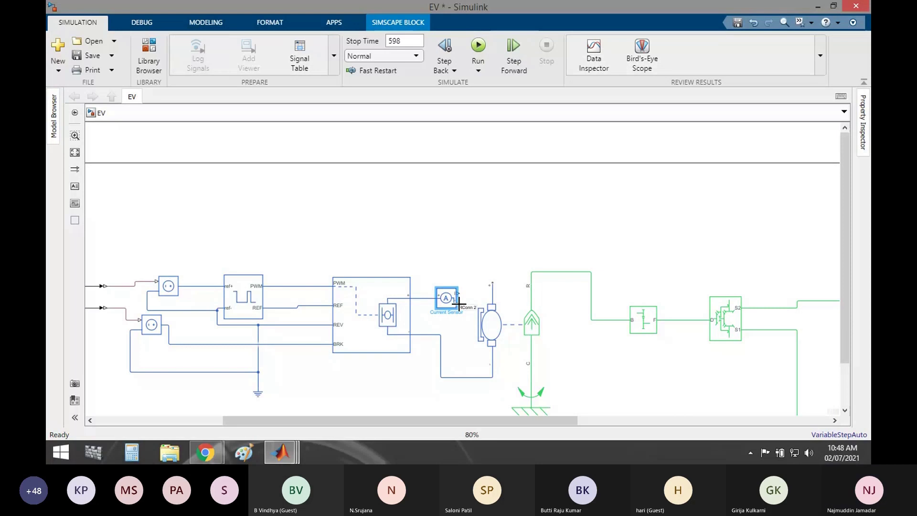
left_click_drag(458, 293, 492, 285)
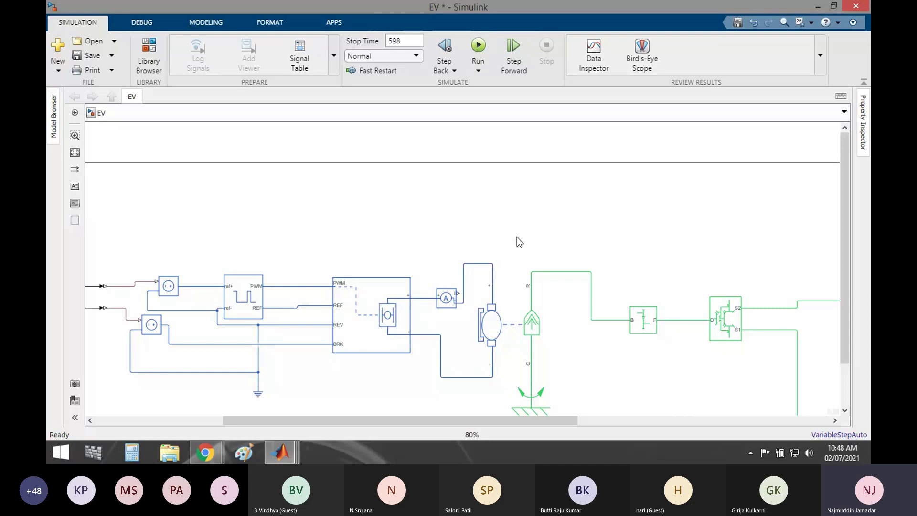
Copy the Battery block from the EVModel model into the empty area above the drivetrain in the EV model
scroll(528, 239, "down", 3)
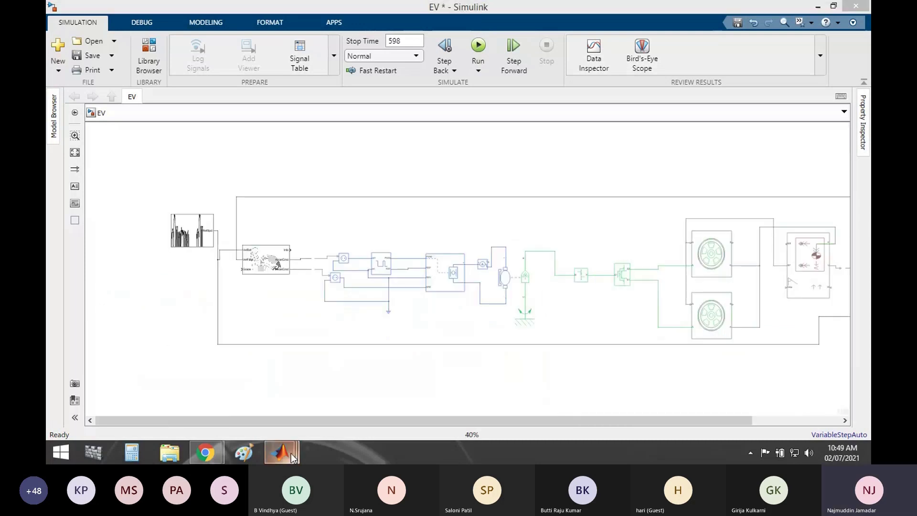
left_click(285, 390)
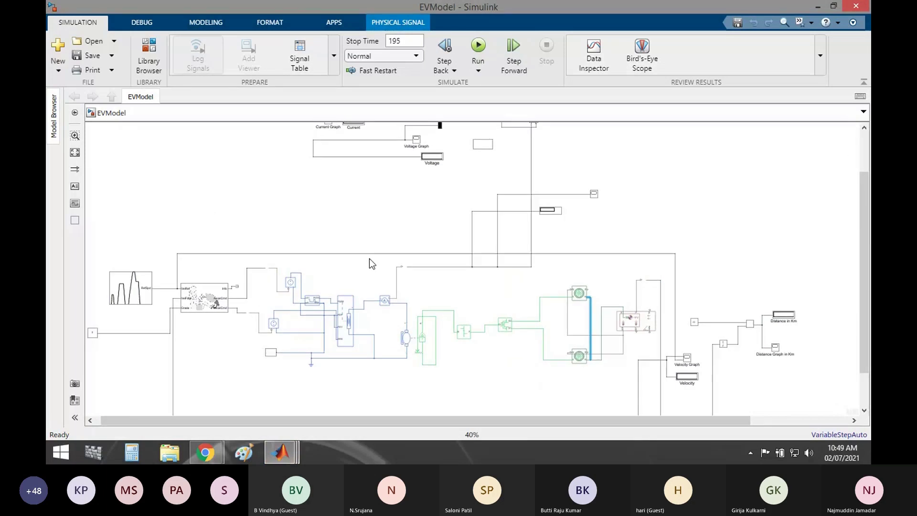
scroll(392, 229, "down", 2)
scroll(419, 180, "up", 2)
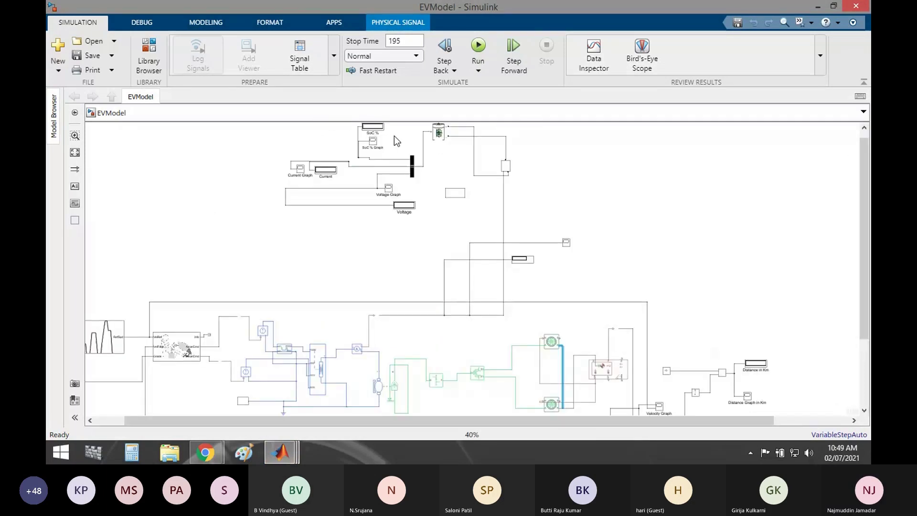
left_click(438, 136)
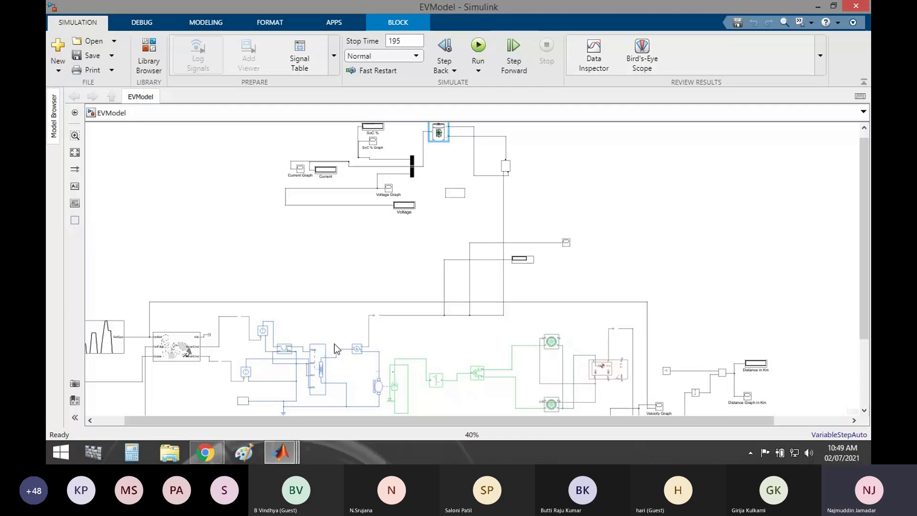
mouse_move(278, 455)
left_click(446, 386)
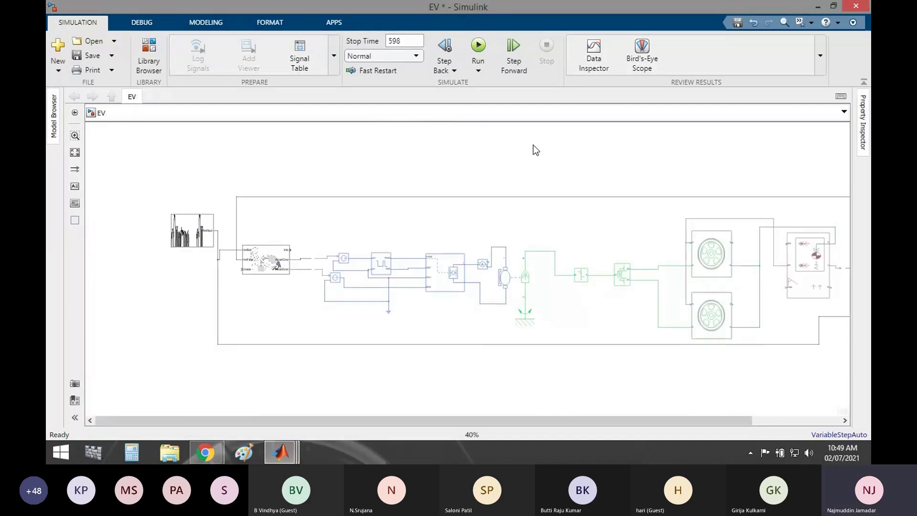
key("ctrl+v")
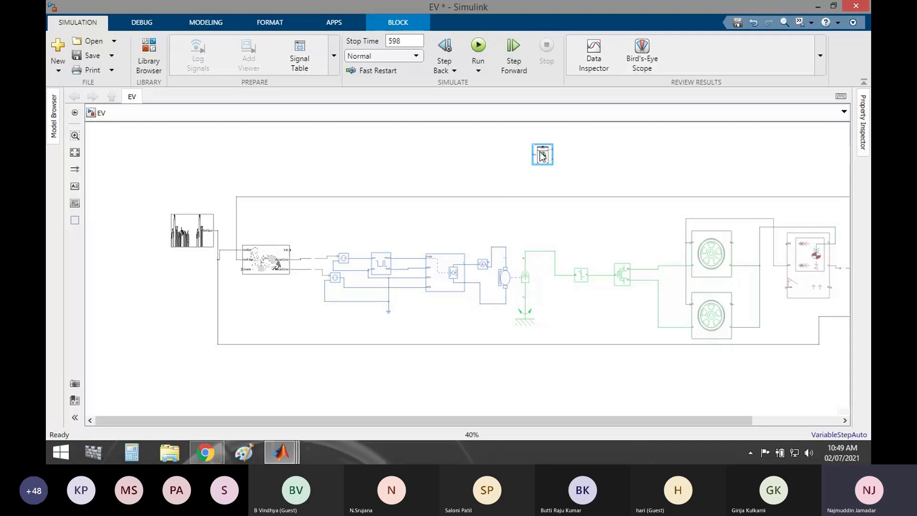
left_click(529, 178)
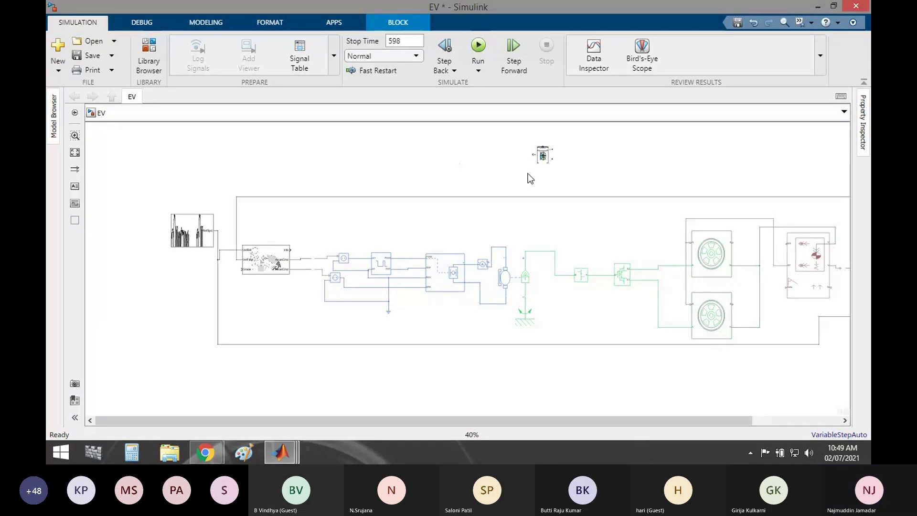
Review the pasted Battery block's parameters and the available battery types
double_click(542, 161)
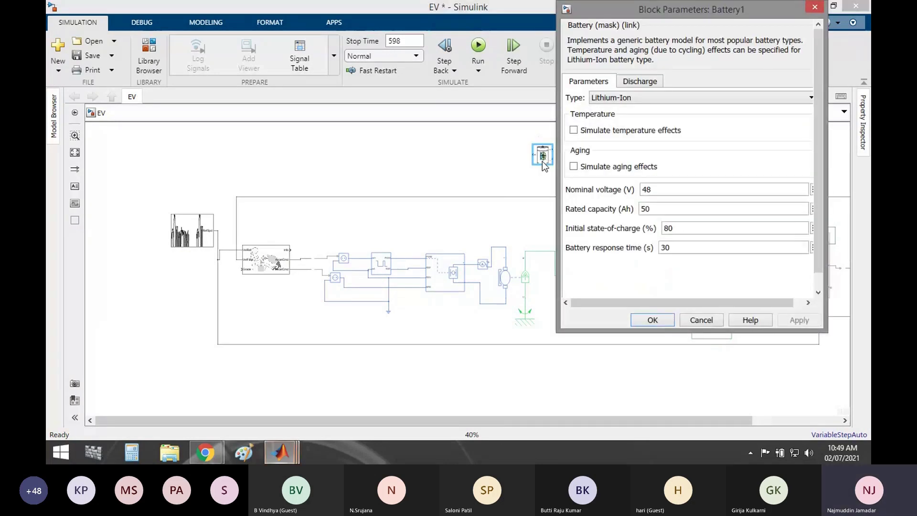
left_click_drag(664, 11, 448, 54)
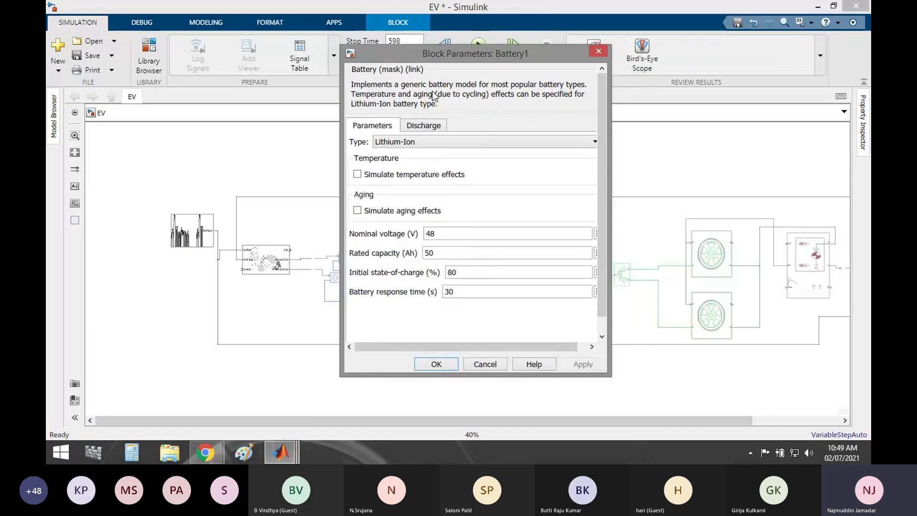
left_click(428, 142)
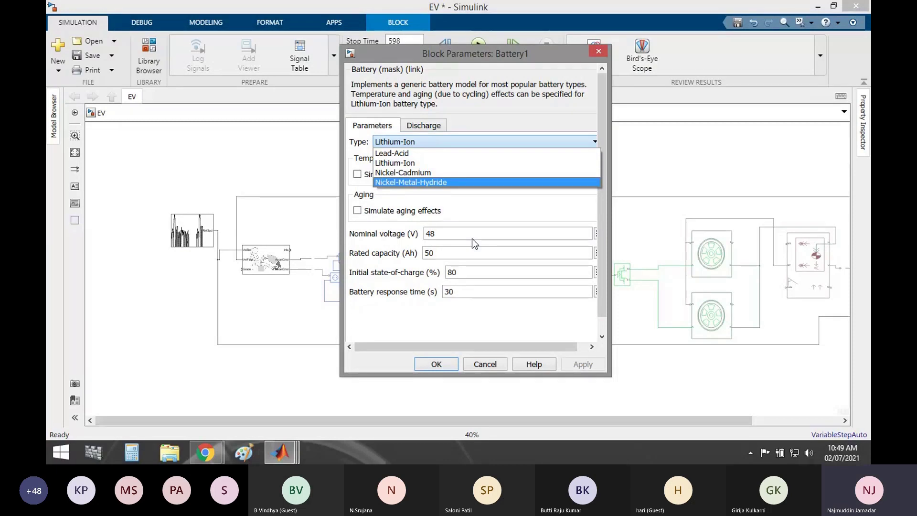
key("Escape")
key("Escape")
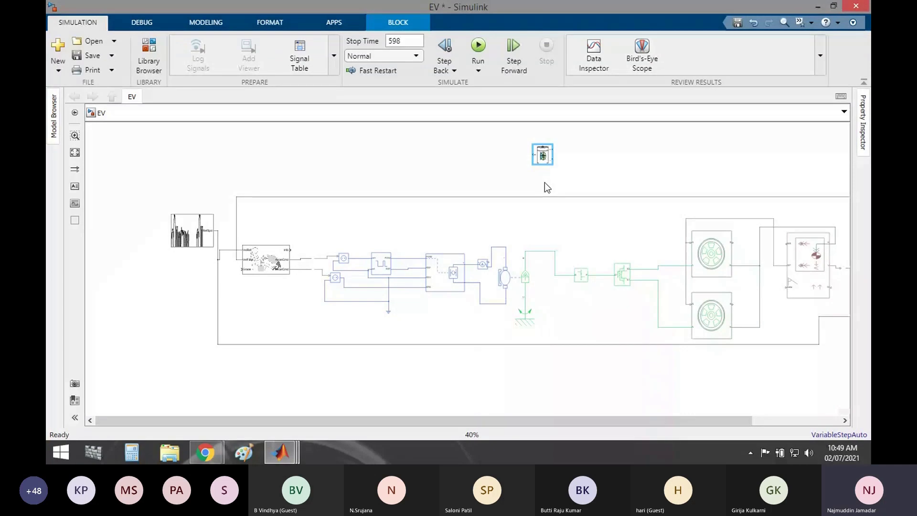
Try to connect a Simulink-PS Converter to the current sensor's signal output, and delete the converter with its wiring
double_click(554, 183)
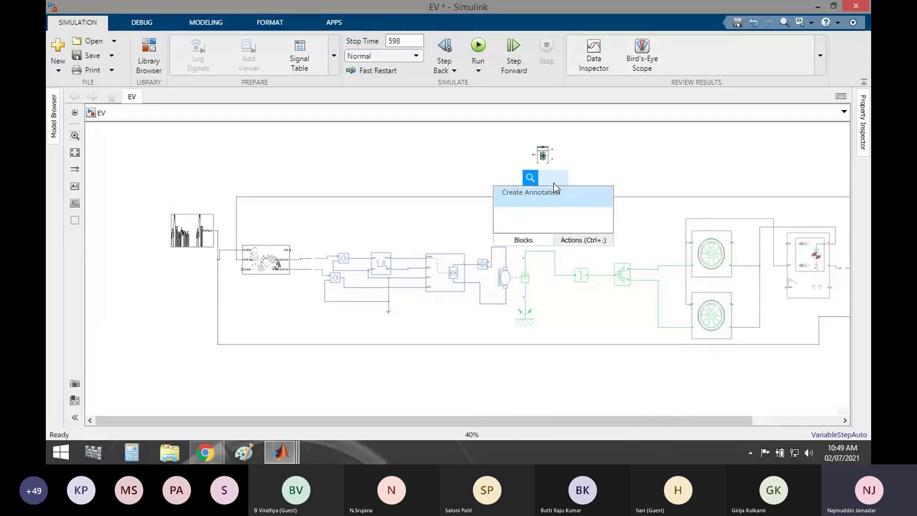
type("ps sim")
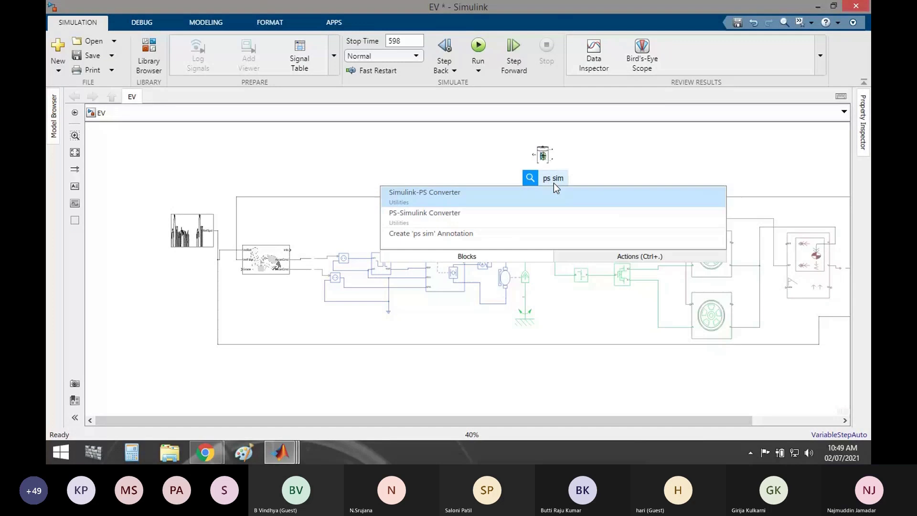
key("Return")
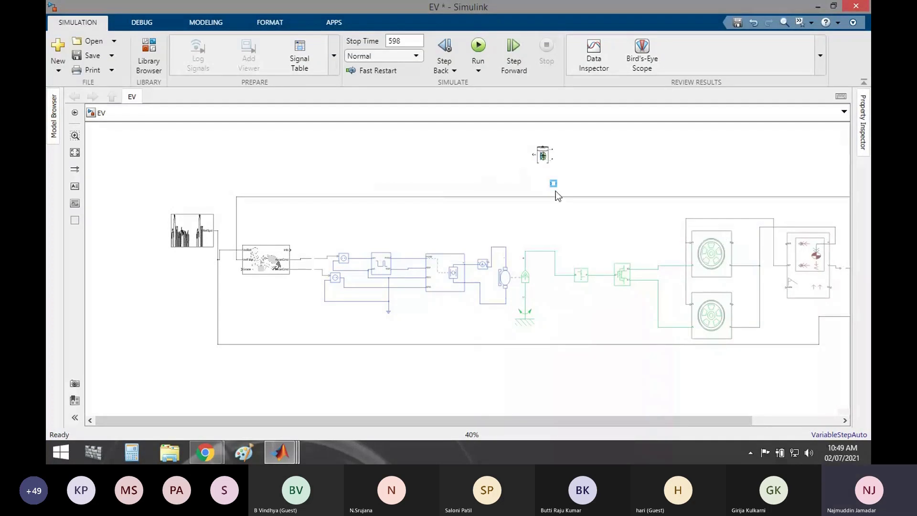
left_click_drag(552, 184, 488, 260)
scroll(527, 203, "up", 1)
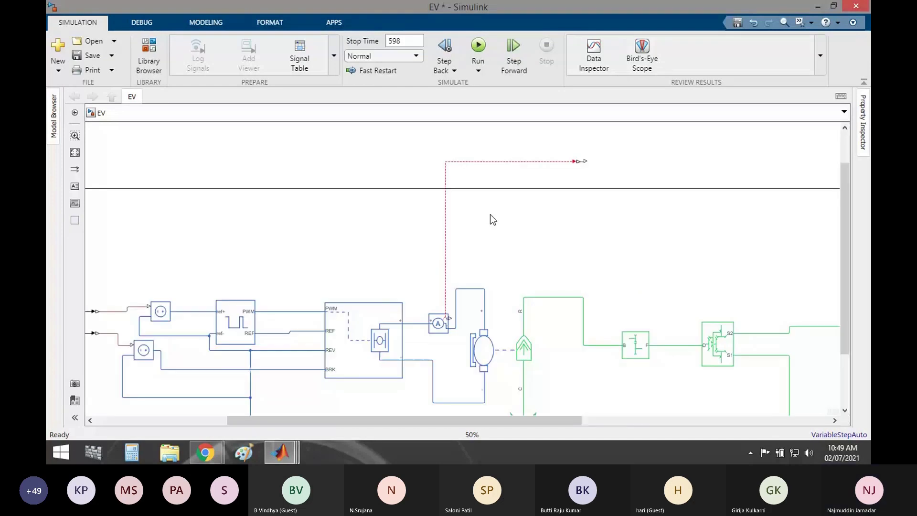
left_click(446, 264)
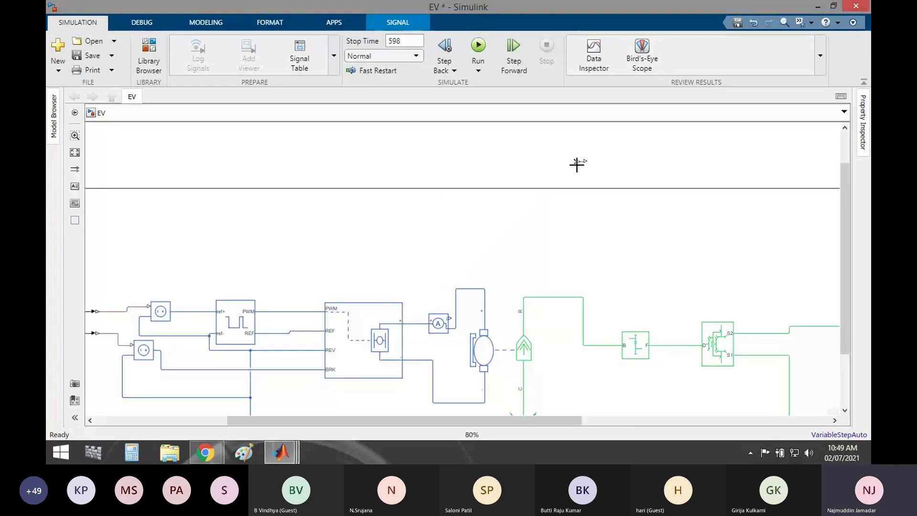
left_click_drag(447, 317, 512, 164)
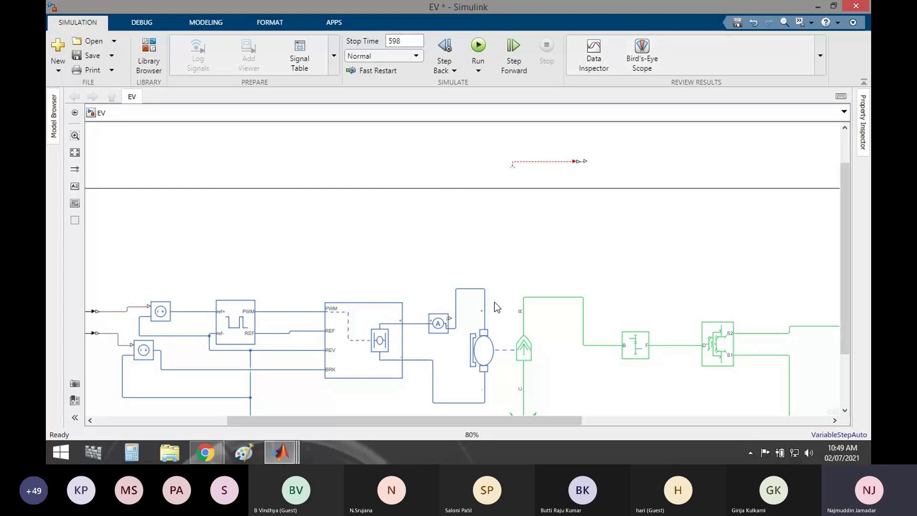
mouse_move(450, 317)
left_mouse_down()
mouse_move(520, 161)
mouse_move(513, 168)
mouse_move(565, 161)
left_mouse_up()
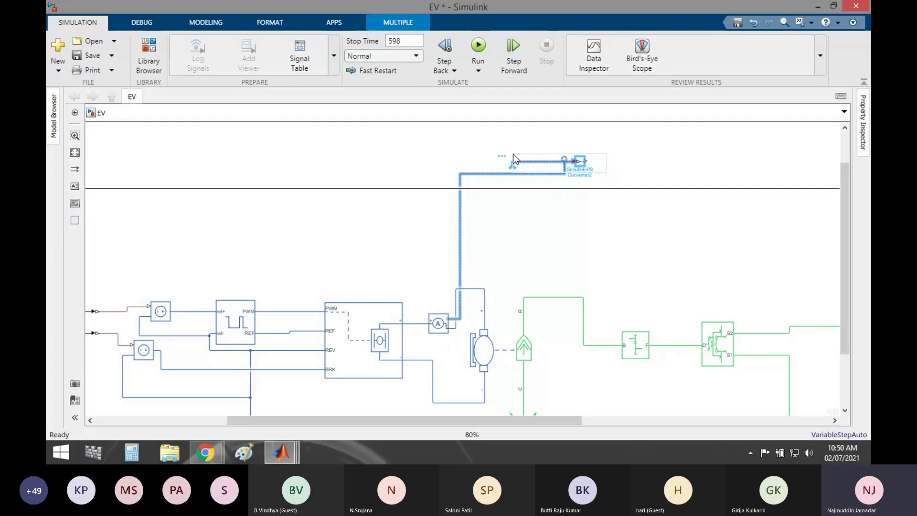
key("Delete")
Insert a PS-Simulink Converter above the motor circuit and connect the current sensor's signal output to its input
double_click(512, 165)
type("ps s")
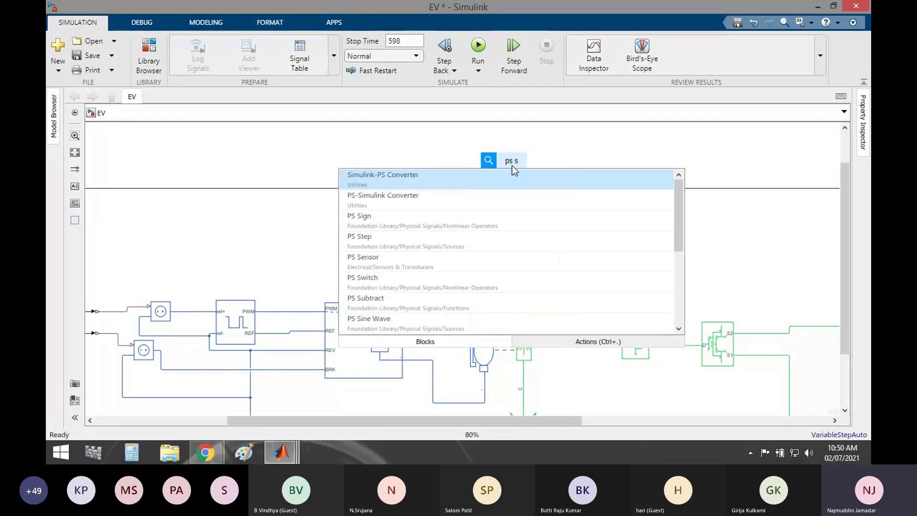
left_click(535, 201)
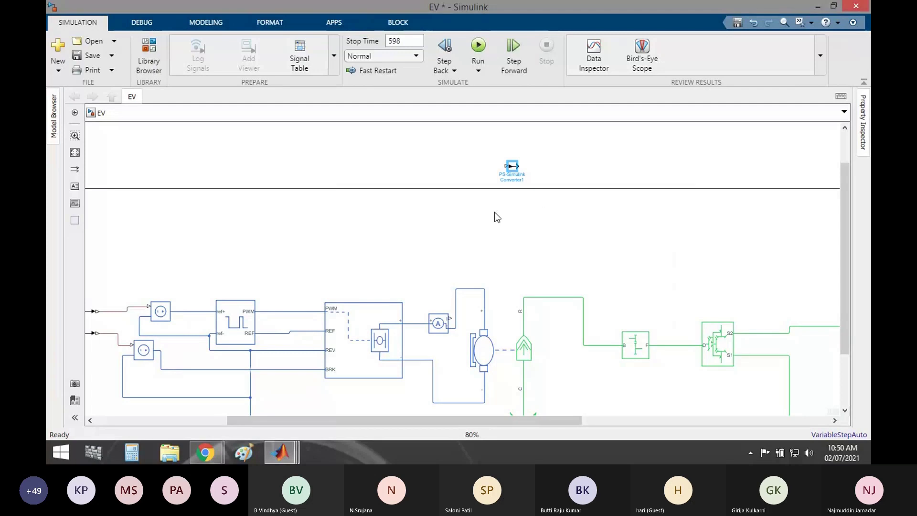
left_click(448, 321)
left_click_drag(448, 321, 505, 166)
left_click(560, 179)
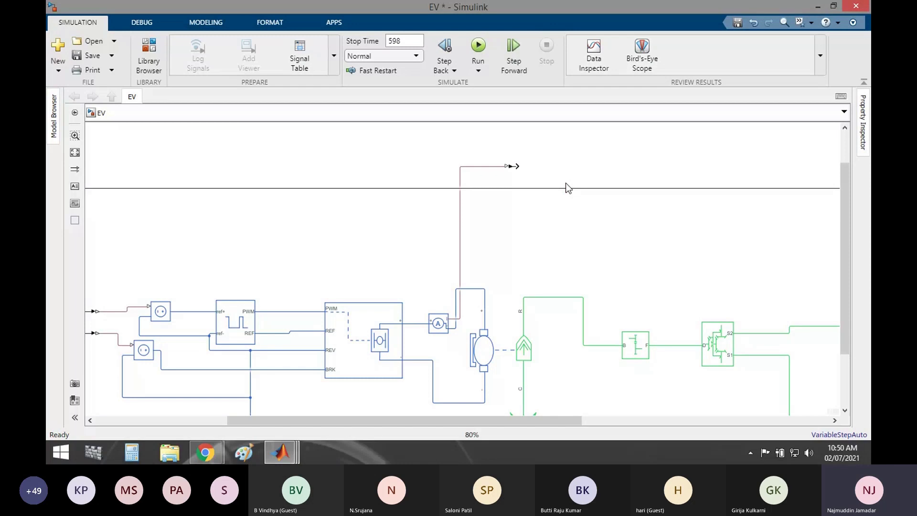
Insert a Controlled Current Source from Electrical/Specialized Power Systems/Sources above the motor circuit
double_click(555, 139)
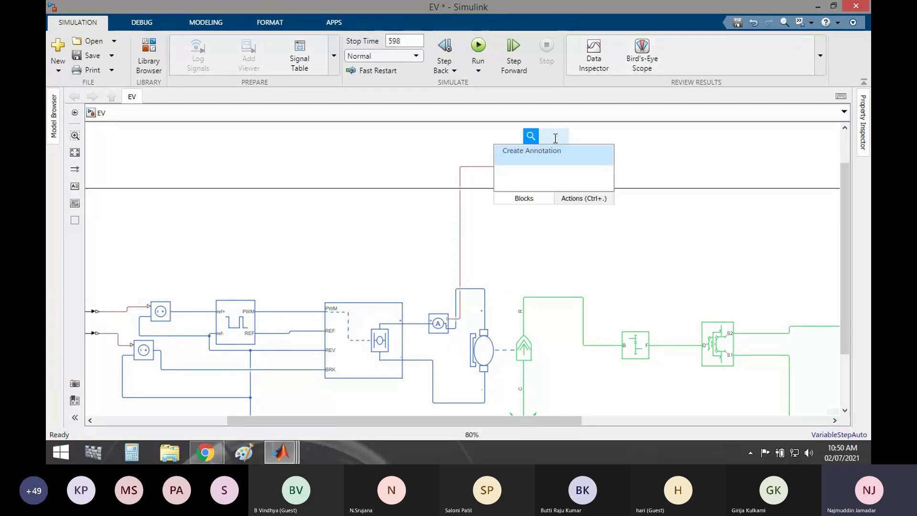
type("control")
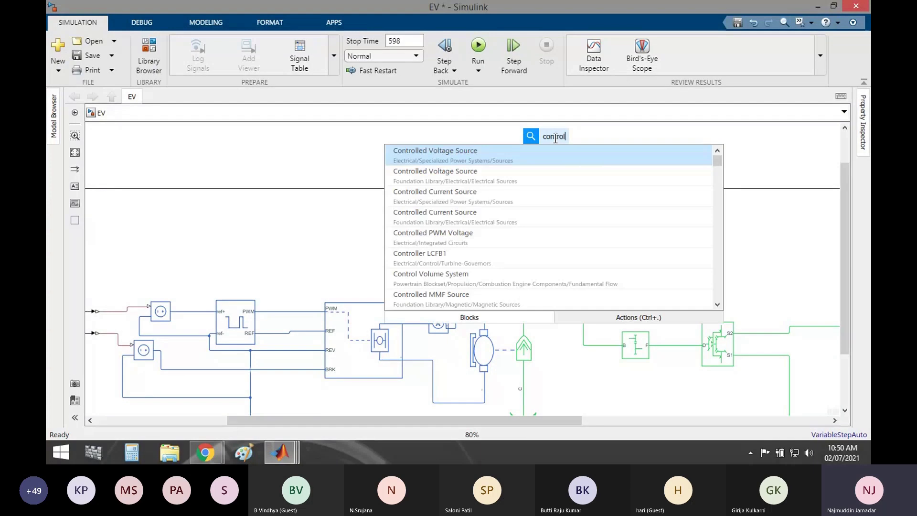
type("led")
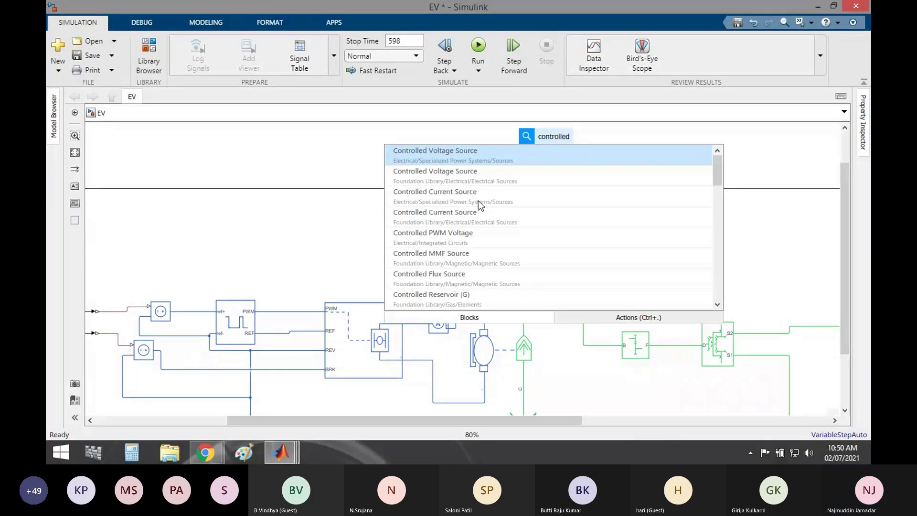
left_click(463, 207)
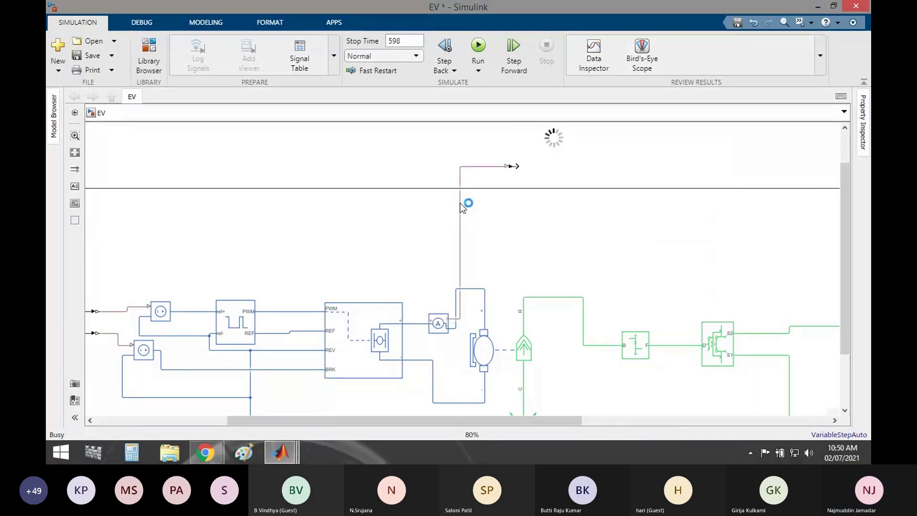
left_click_drag(561, 150, 486, 246)
Lower the PS-Simulink Converter and connect its output to the signal input of the Controlled Current Source
left_click_drag(511, 167, 519, 247)
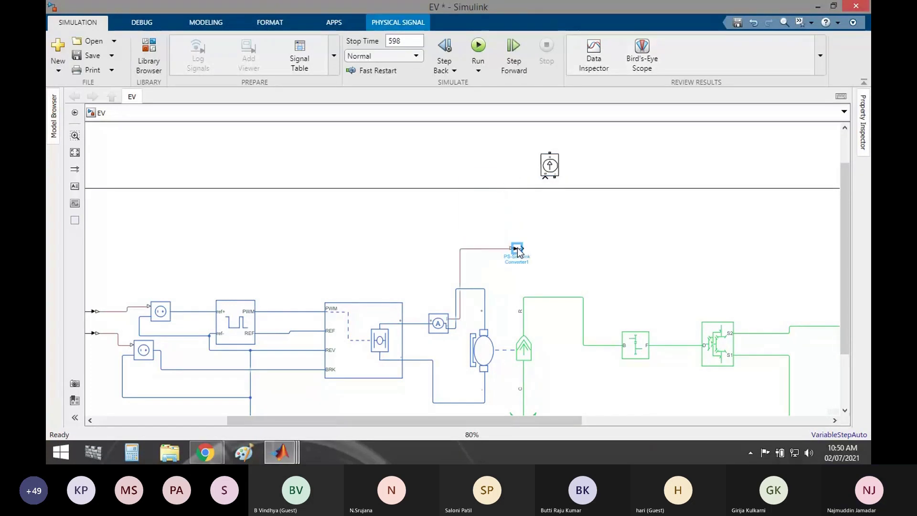
key("Delete")
left_click_drag(537, 185, 548, 181)
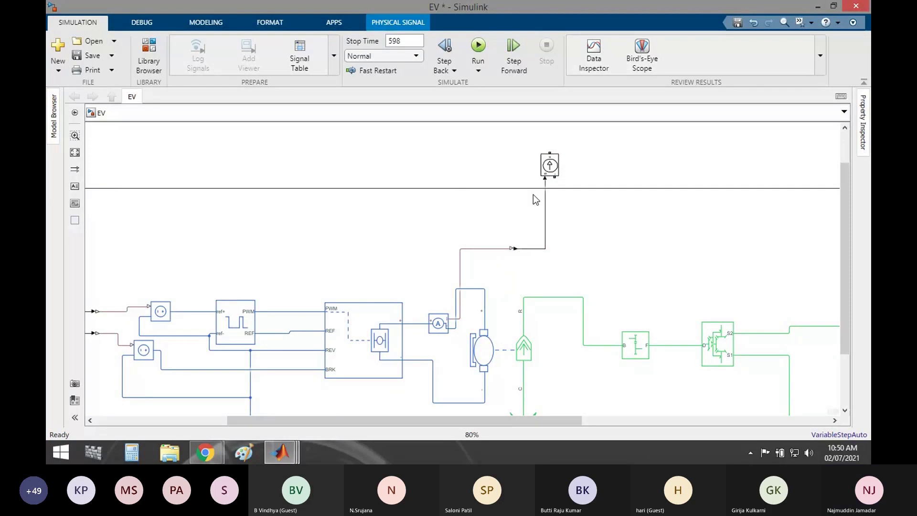
Move the Battery block beside the Controlled Current Source and connect its positive and negative terminals to the source
scroll(533, 194, "down", 2)
left_click_drag(548, 136, 457, 164)
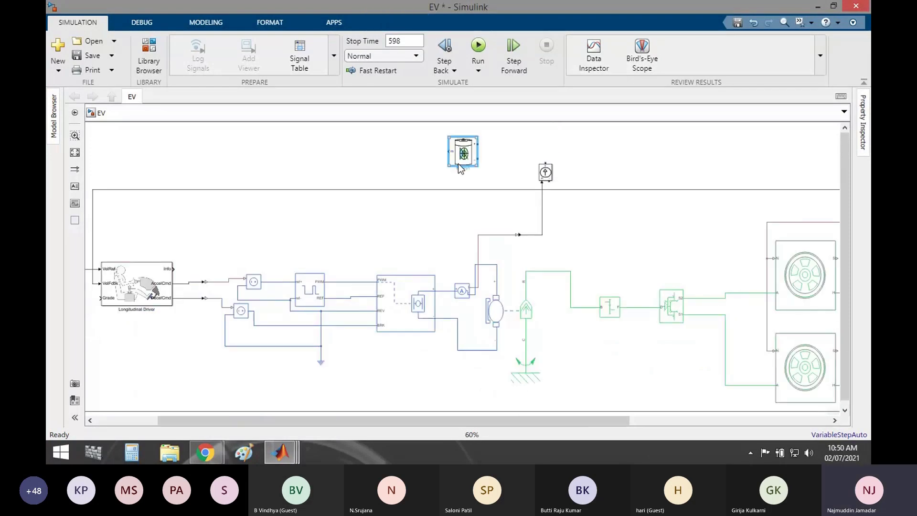
scroll(458, 163, "up", 2)
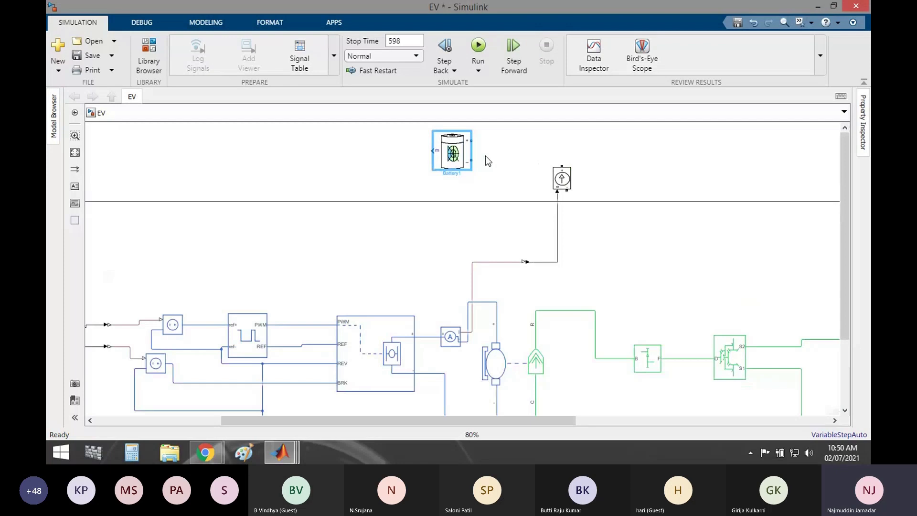
left_click_drag(471, 141, 562, 167)
left_click_drag(471, 160, 565, 192)
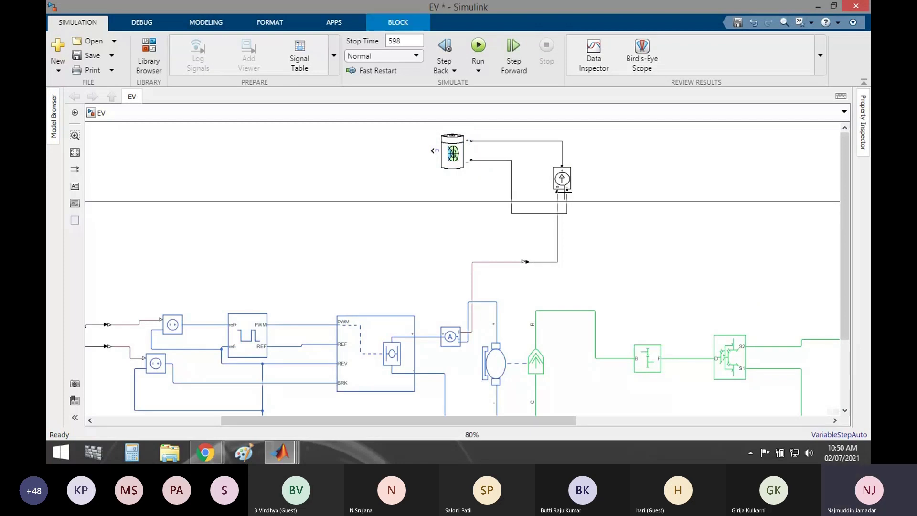
left_click(353, 171)
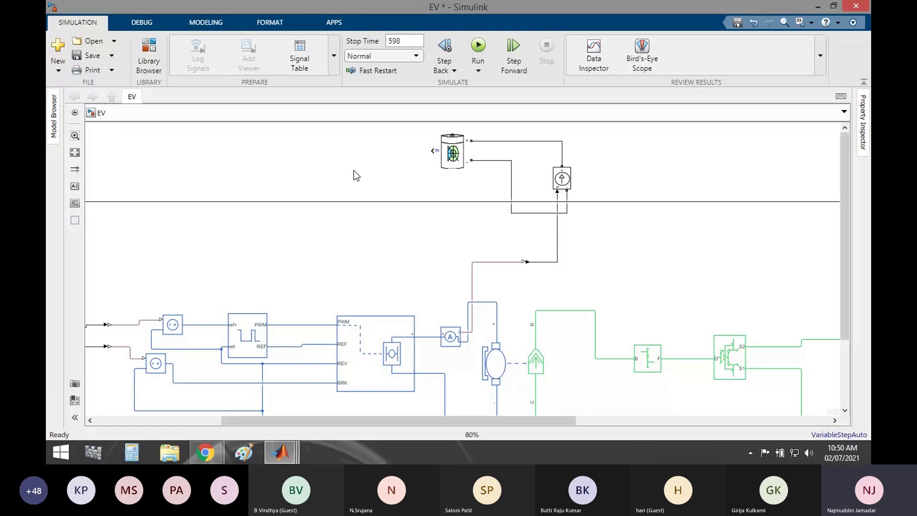
Check the Battery block's type, nominal voltage, capacity and state-of-charge parameters without changing them
left_click(445, 164)
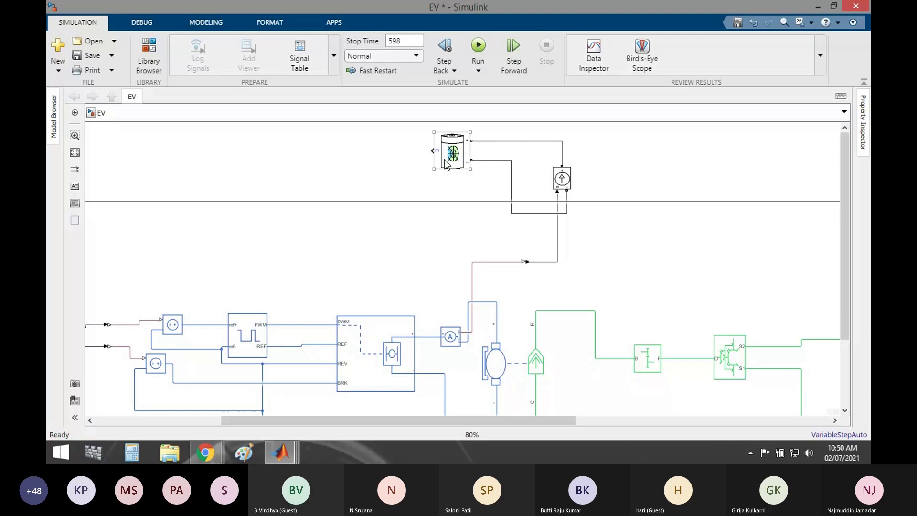
double_click(445, 163)
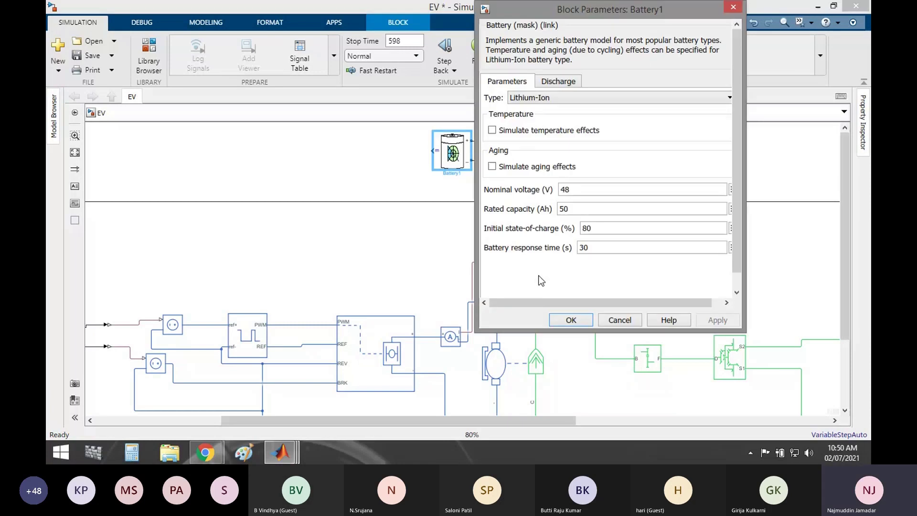
key("Escape")
Insert a Bus Selector beside the Battery block, flip it, and connect the battery's m output to its input
double_click(351, 179)
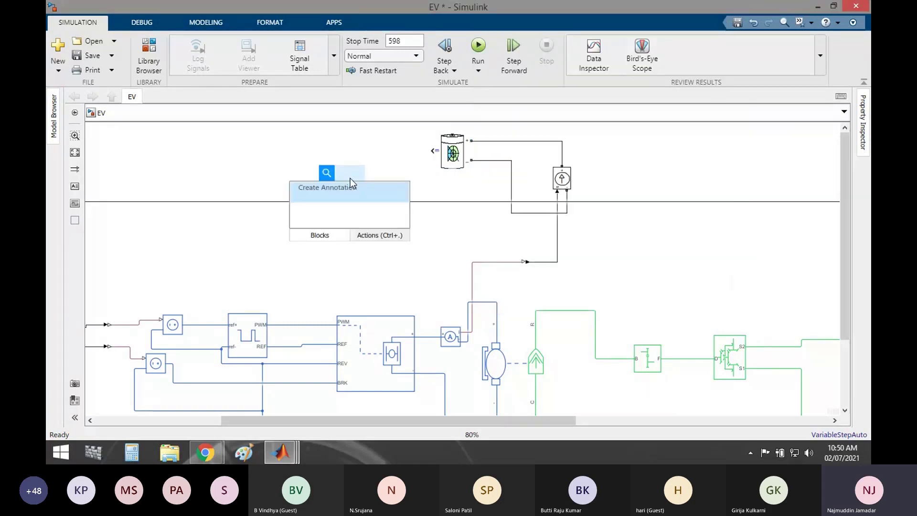
type("bus")
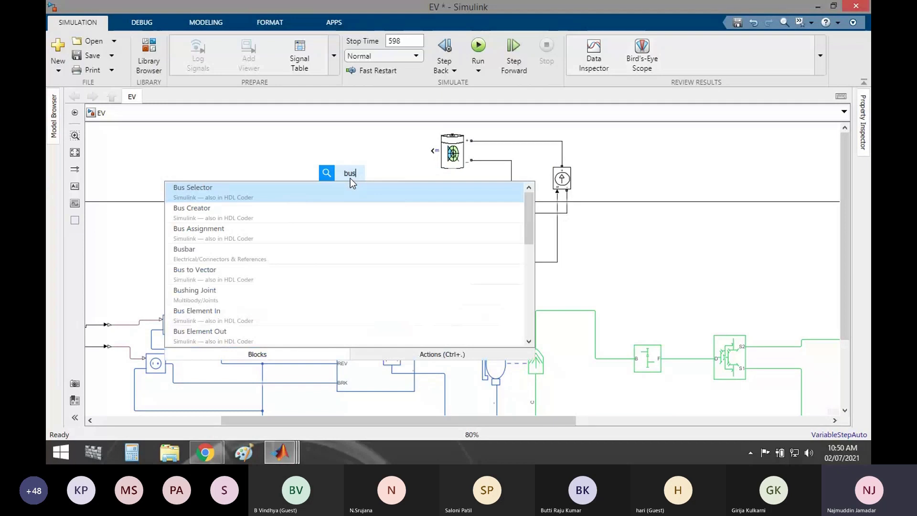
type(" sele")
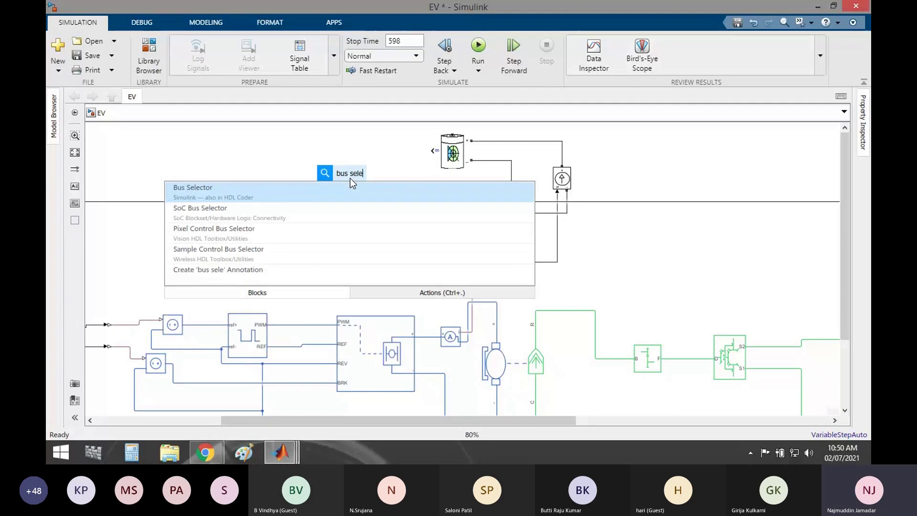
key("Return")
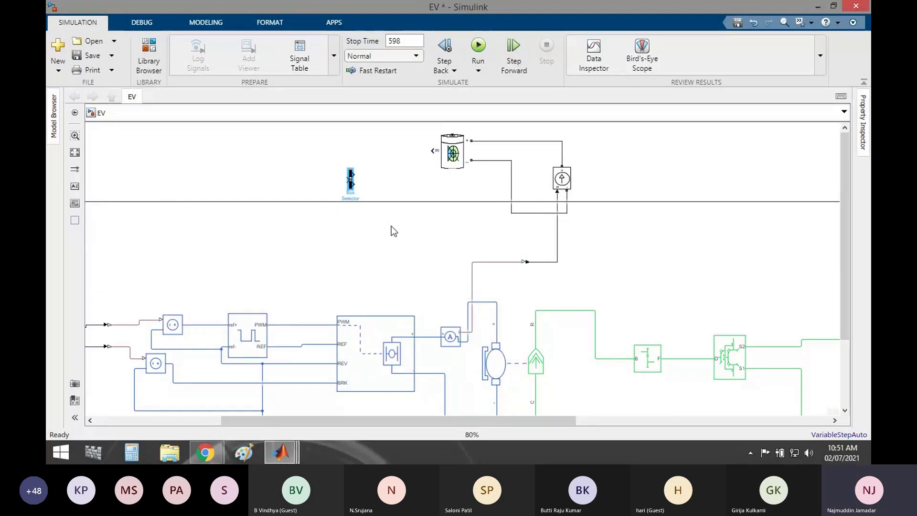
left_click(350, 186)
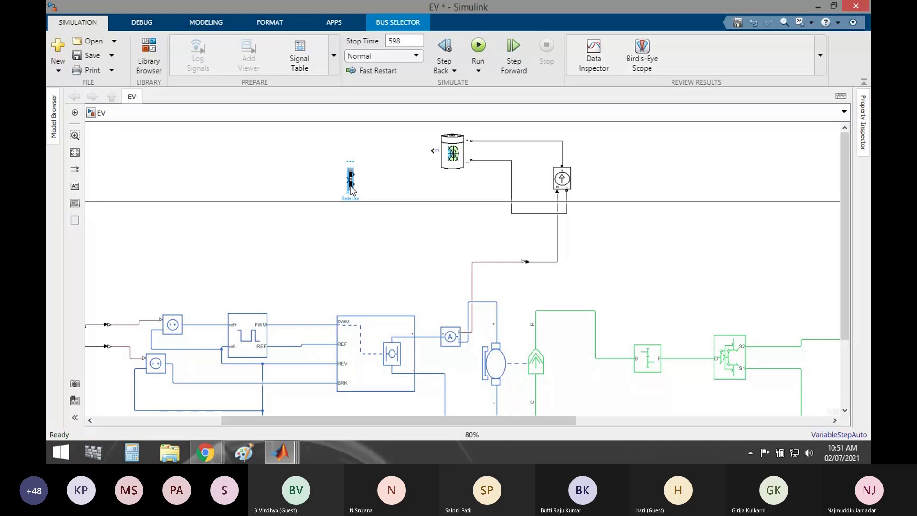
double_click(350, 184)
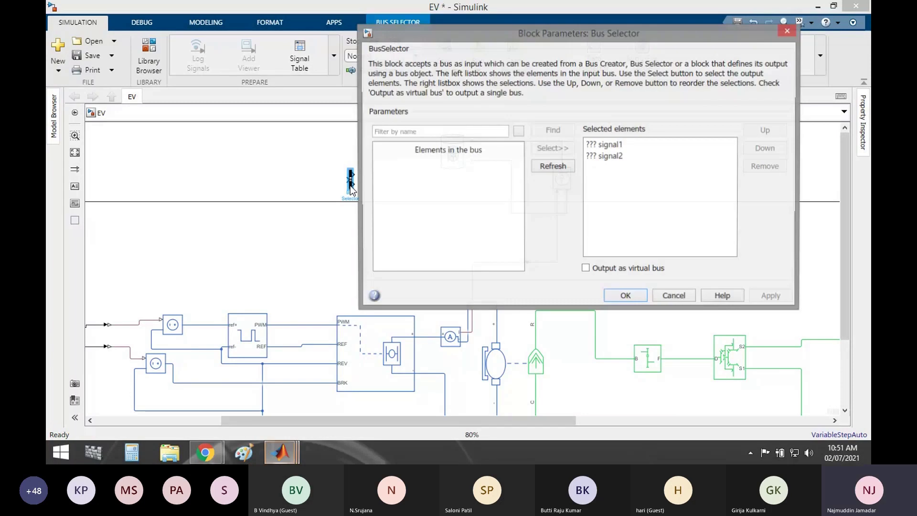
left_click(626, 296)
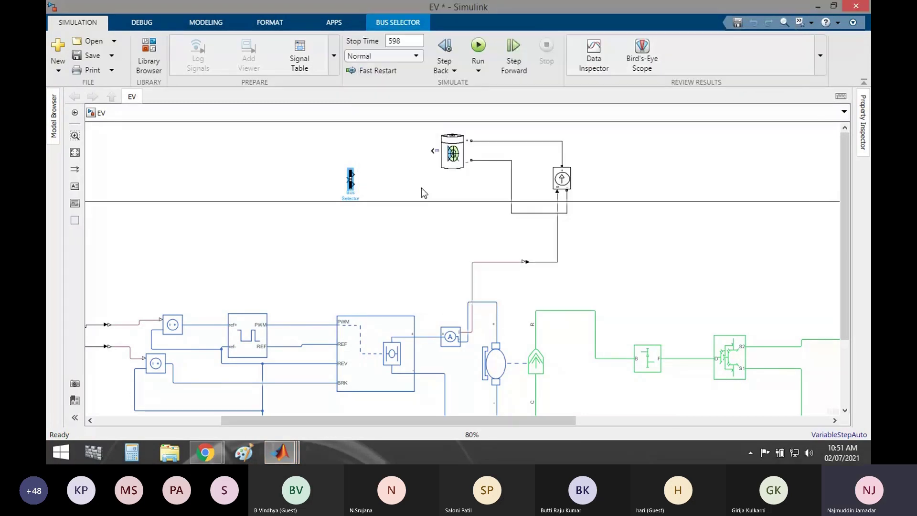
left_click(432, 150)
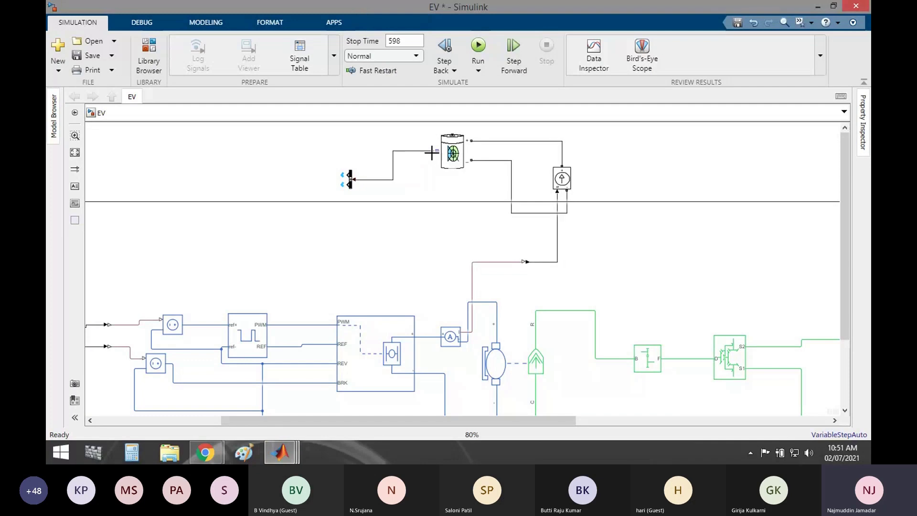
Remove signal1 and signal2 from the Bus Selector's selected elements and select SOC (%) as its only output
double_click(351, 184)
left_click_drag(606, 156, 592, 140)
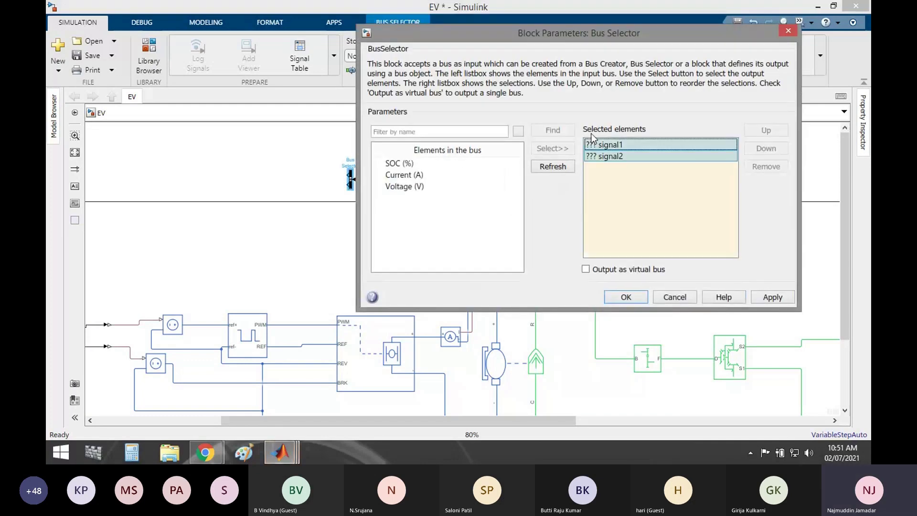
left_click(766, 166)
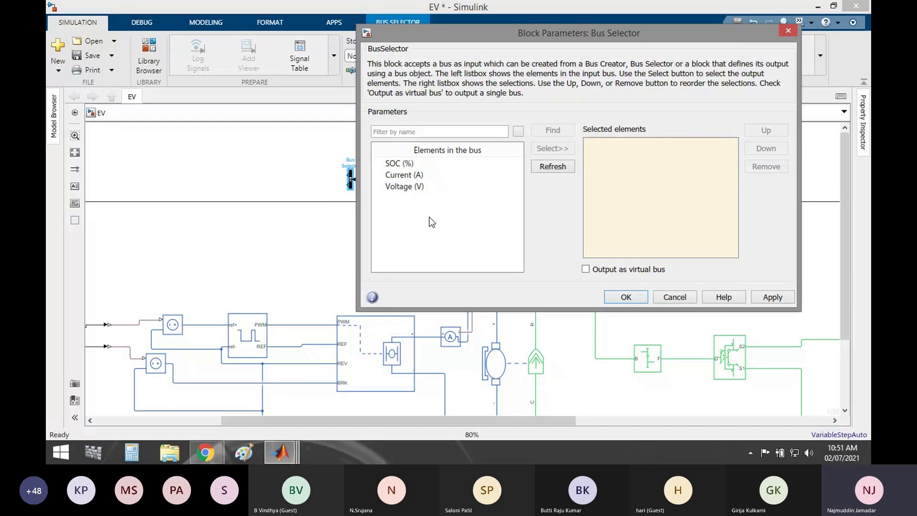
left_click_drag(431, 222, 399, 163)
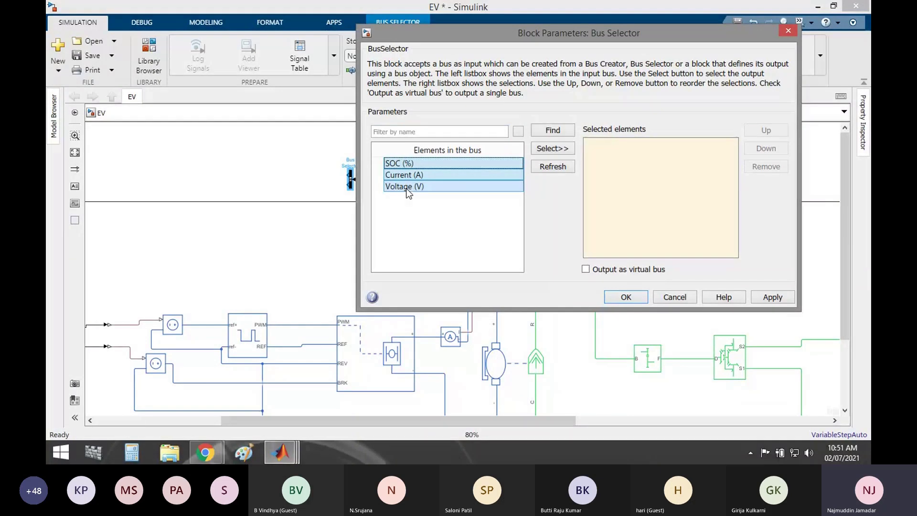
left_click(414, 224)
left_click(402, 163)
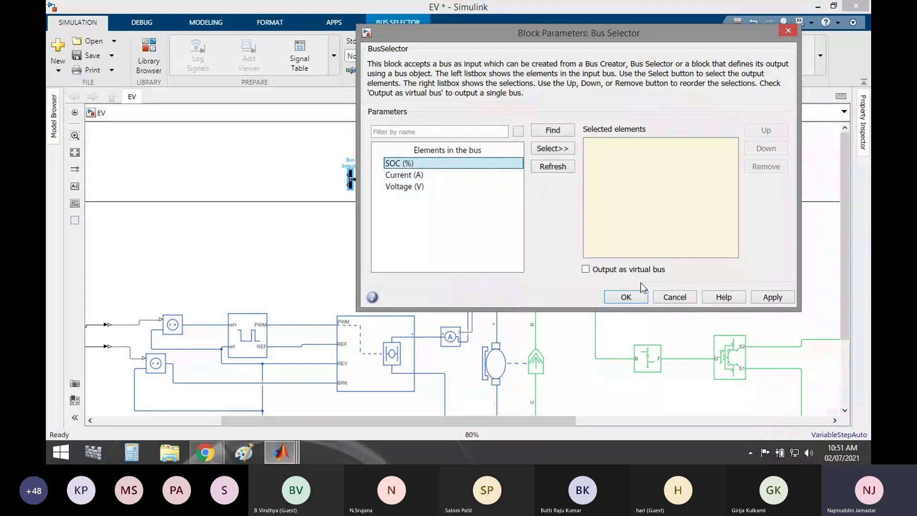
left_click(543, 165)
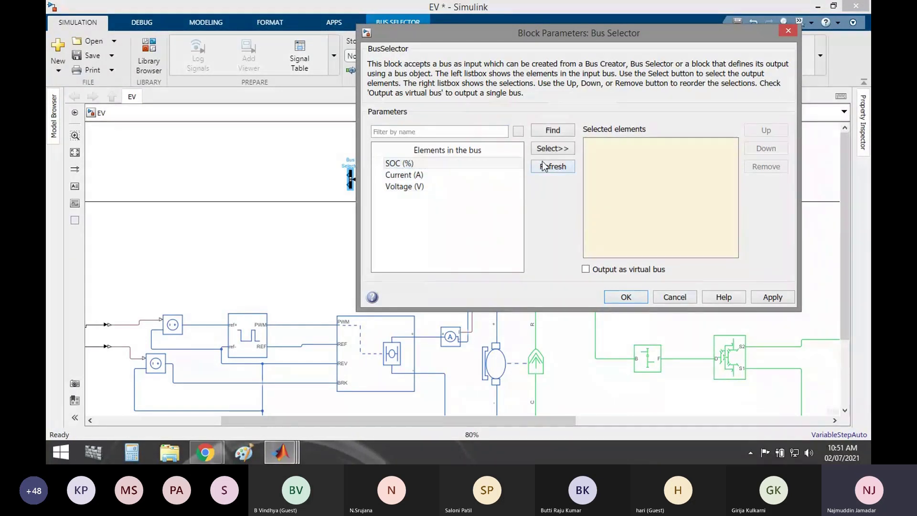
left_click(554, 149)
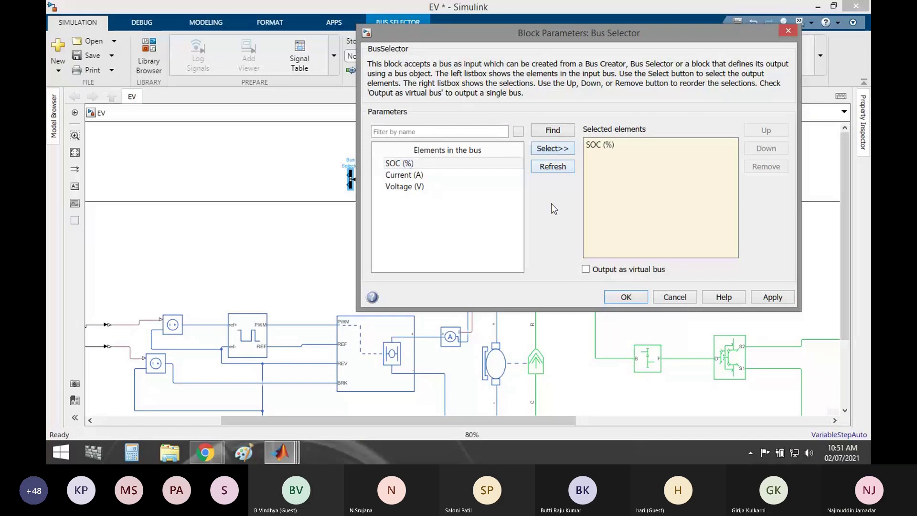
key("Return")
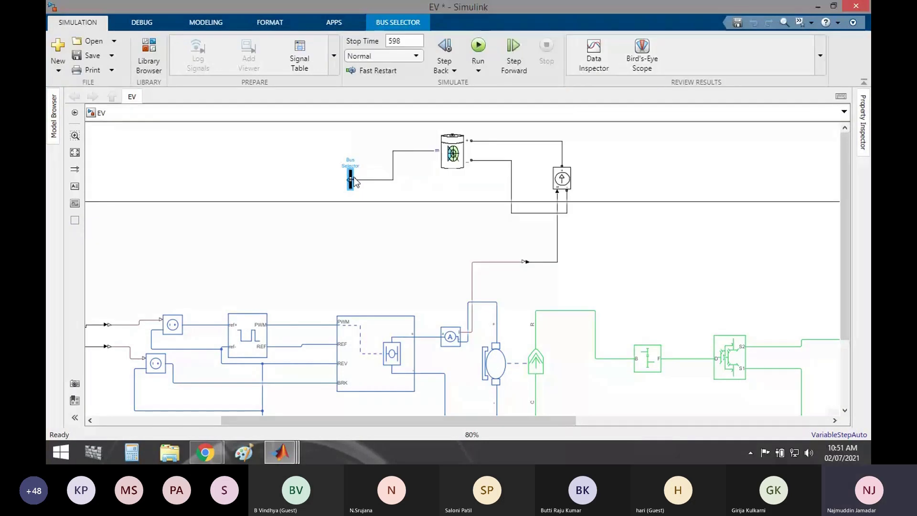
Add a Scope beside the Bus Selector, flip it, and connect it to the SOC (%) output
double_click(312, 177)
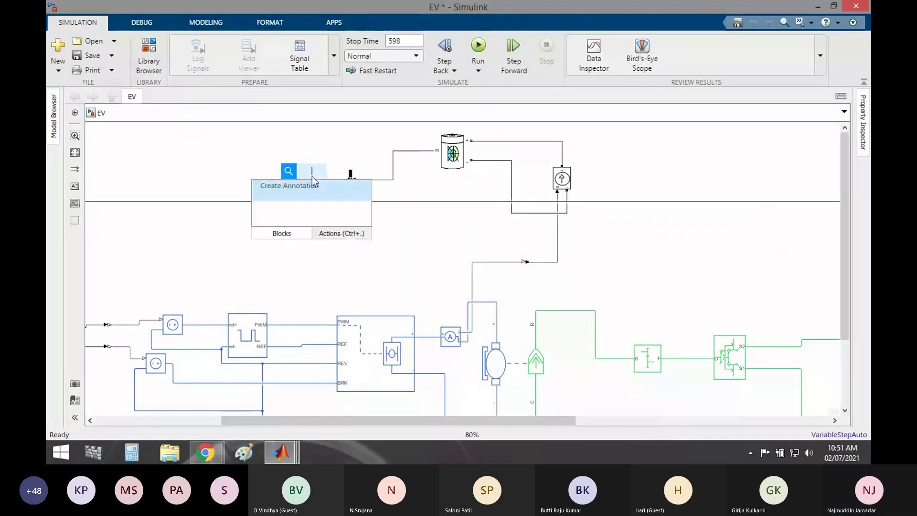
type("scope")
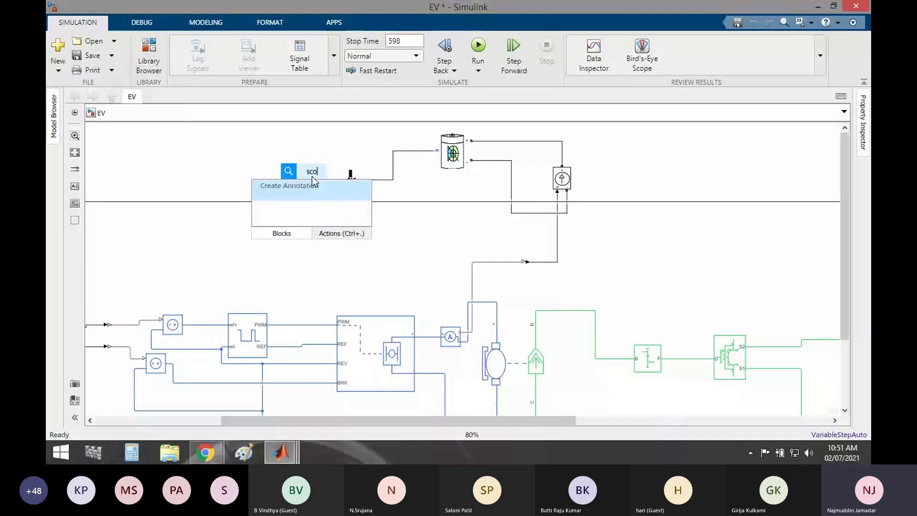
key("Return")
left_click(316, 177)
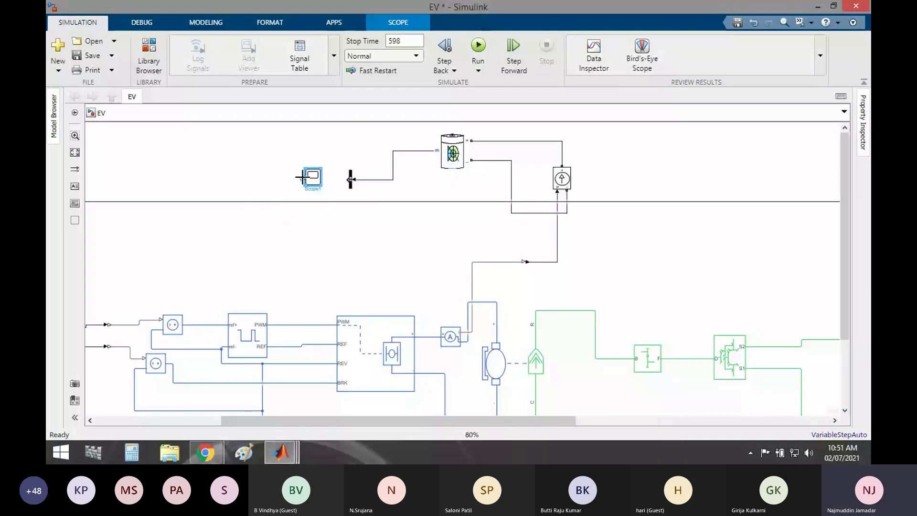
left_click_drag(321, 177, 350, 180)
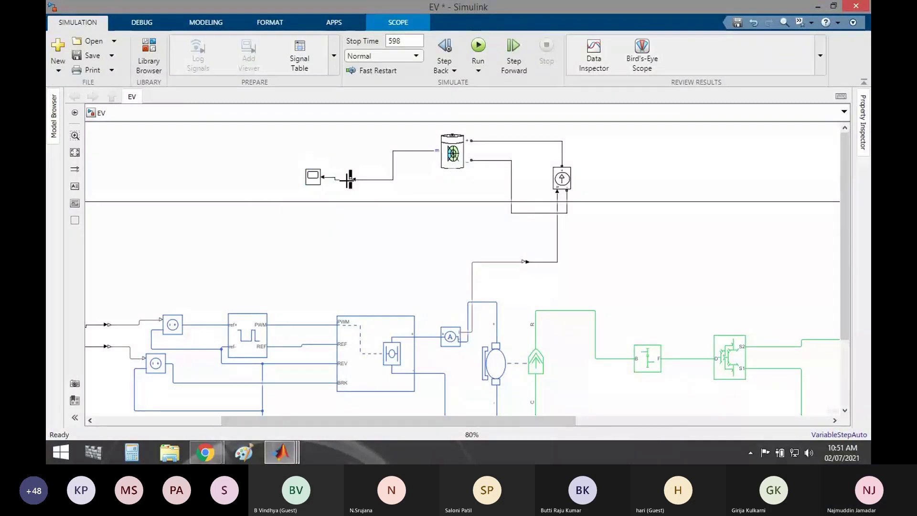
left_click(311, 184)
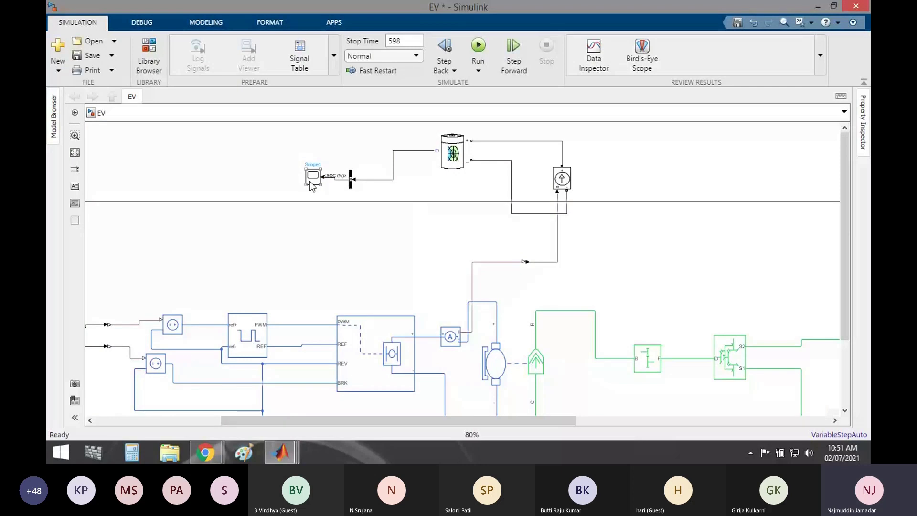
left_click(381, 258)
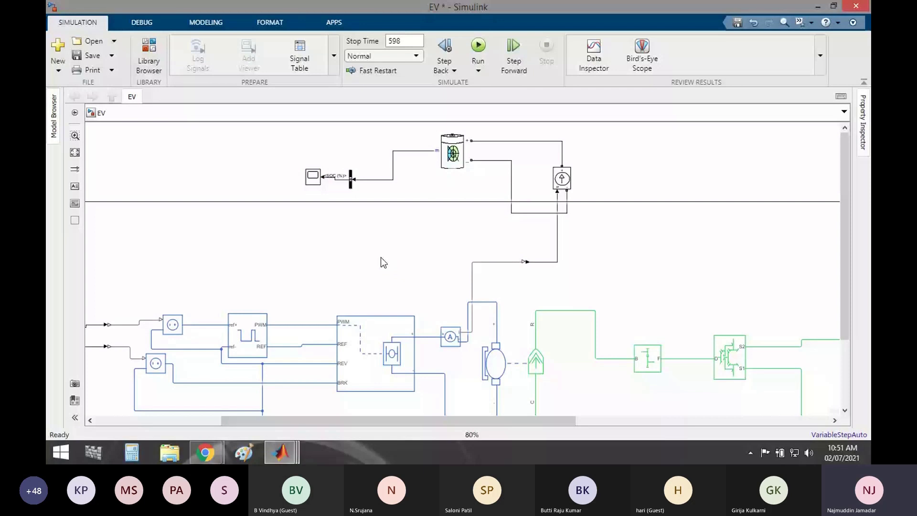
Insert a Solver Configuration block below the driver circuit, beside the electrical reference
scroll(485, 268, "down", 5)
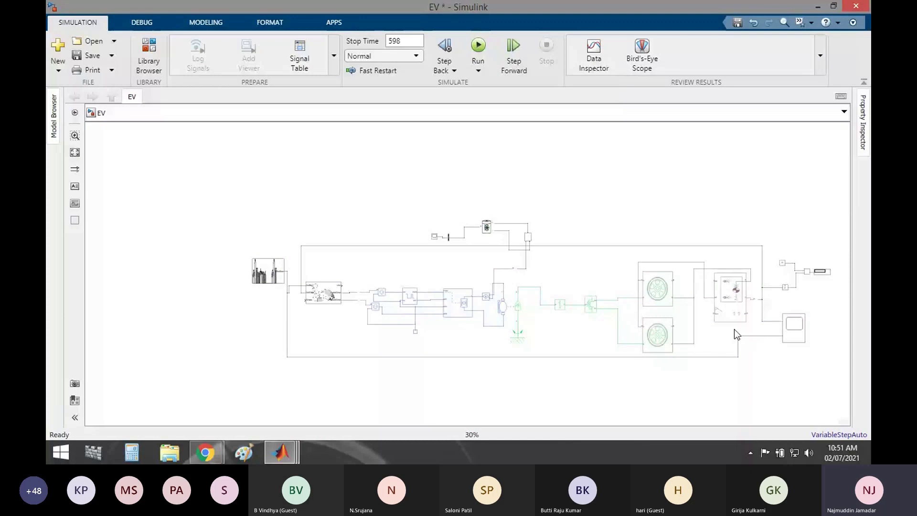
scroll(508, 265, "up", 3)
double_click(457, 373)
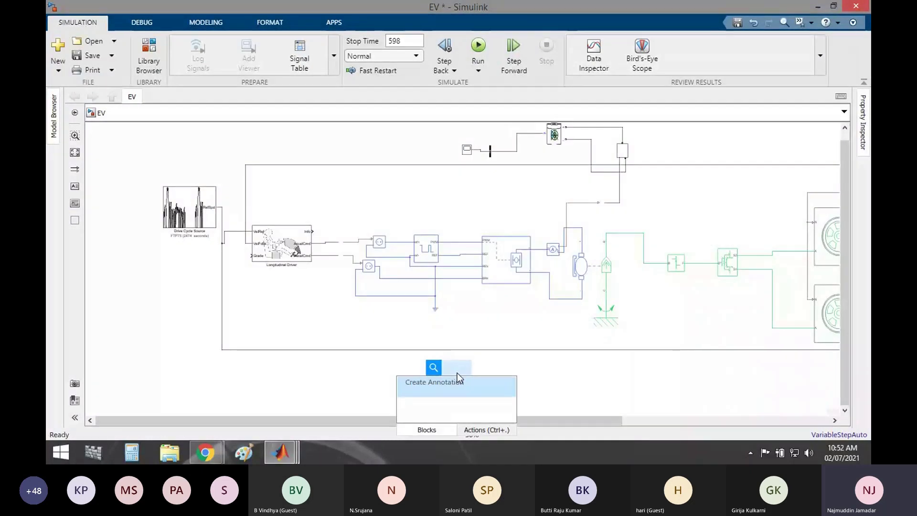
type("solver")
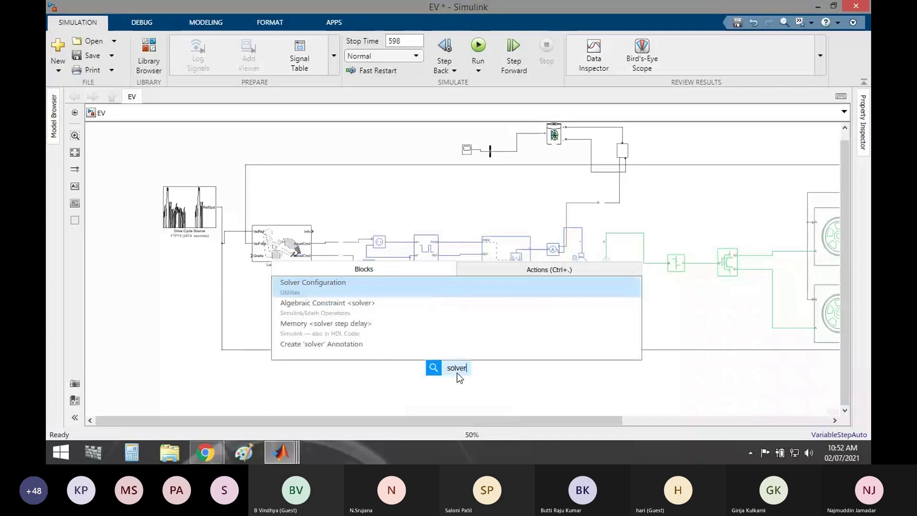
left_click(357, 289)
left_click_drag(470, 257, 320, 255)
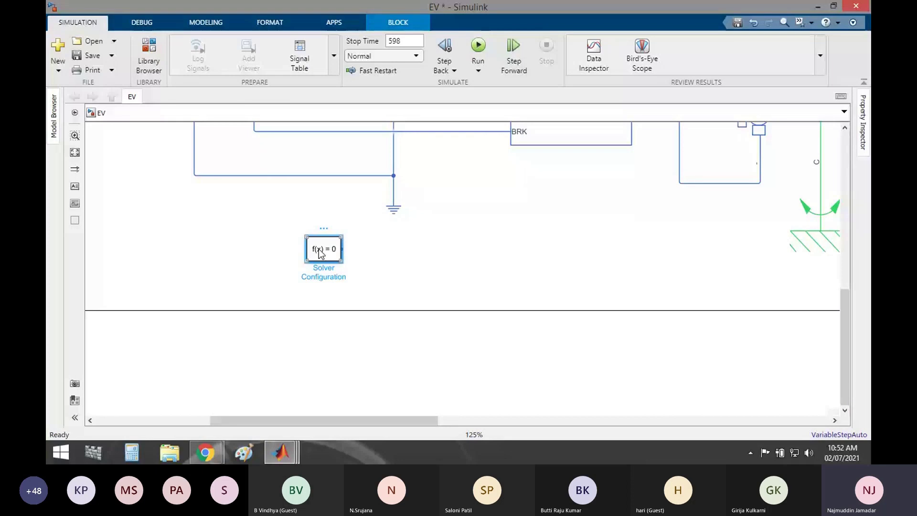
Check the local solver types available in the Solver Configuration block, leaving the local solver disabled
double_click(320, 253)
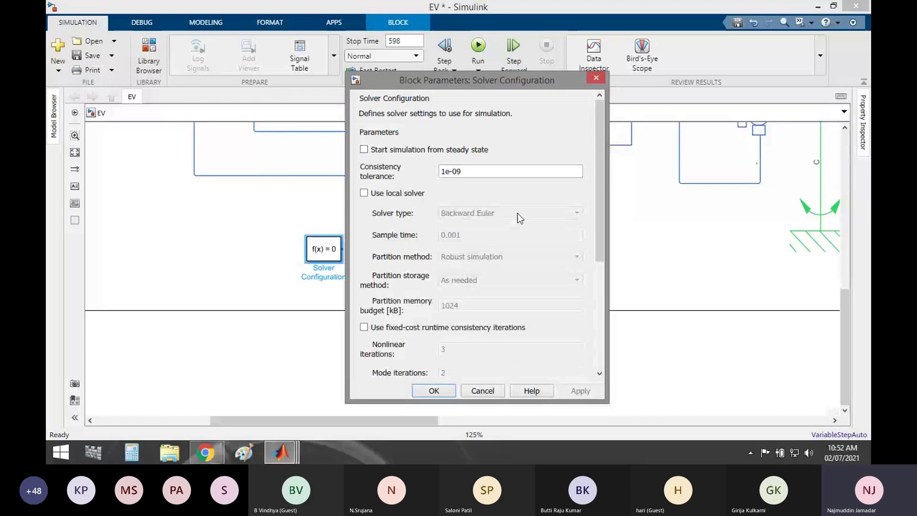
left_click(364, 192)
left_click(480, 213)
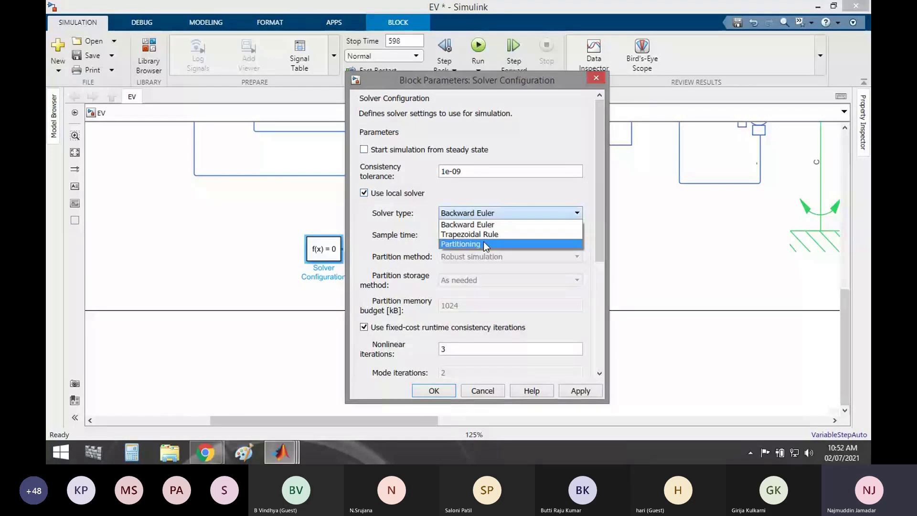
left_click(392, 198)
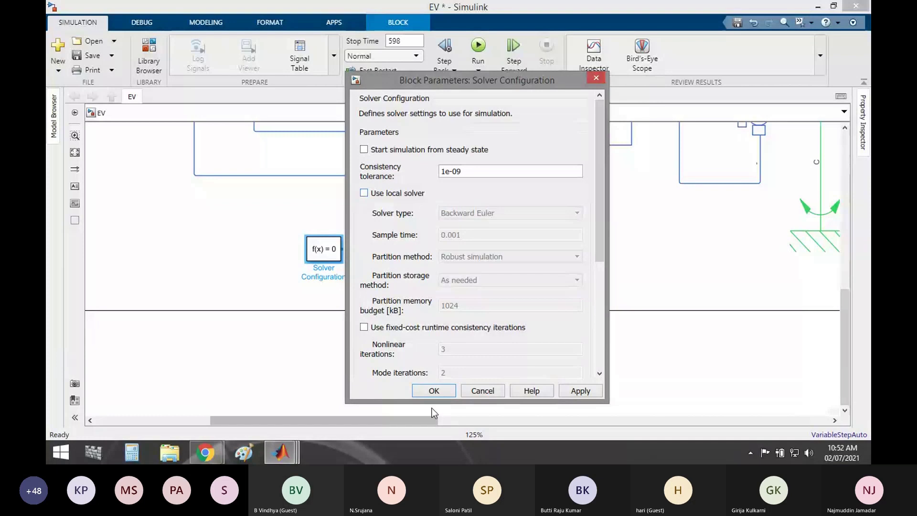
left_click(434, 390)
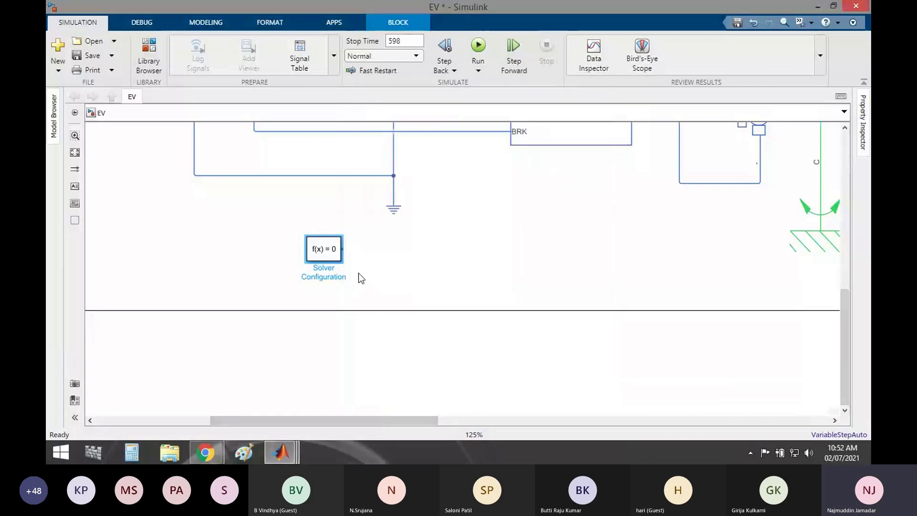
Connect the Solver Configuration block to the electrical reference line, and tie the motor's lower return line to the same reference with a straight run
left_click_drag(342, 249, 395, 190)
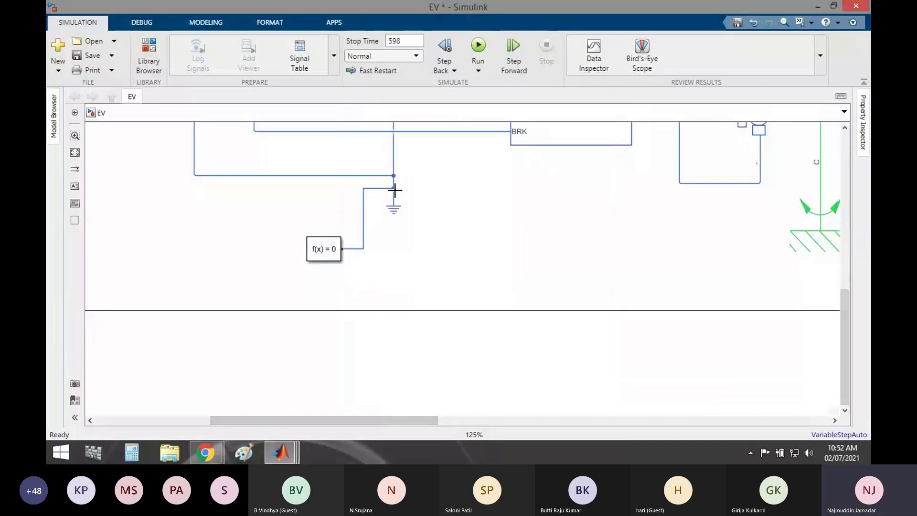
scroll(666, 238, "down", 3)
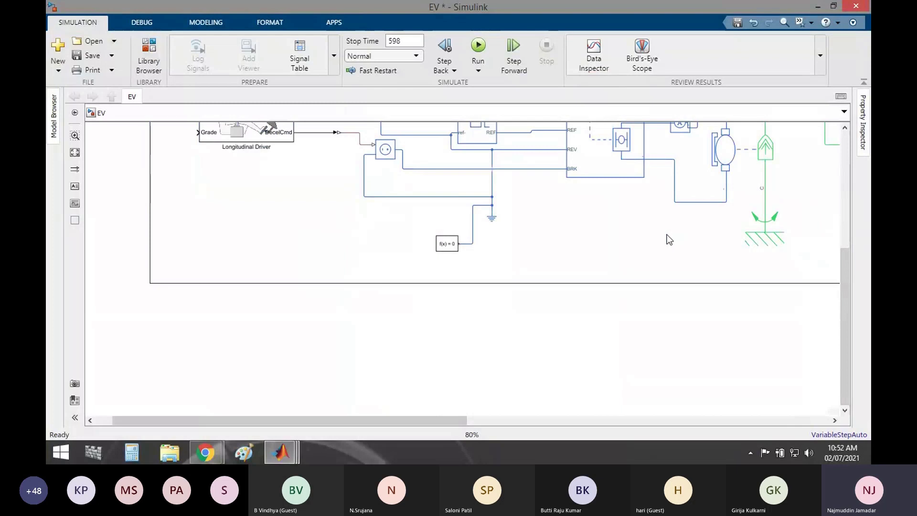
mouse_move(694, 204)
left_mouse_down()
mouse_move(675, 215)
mouse_move(492, 205)
left_mouse_up()
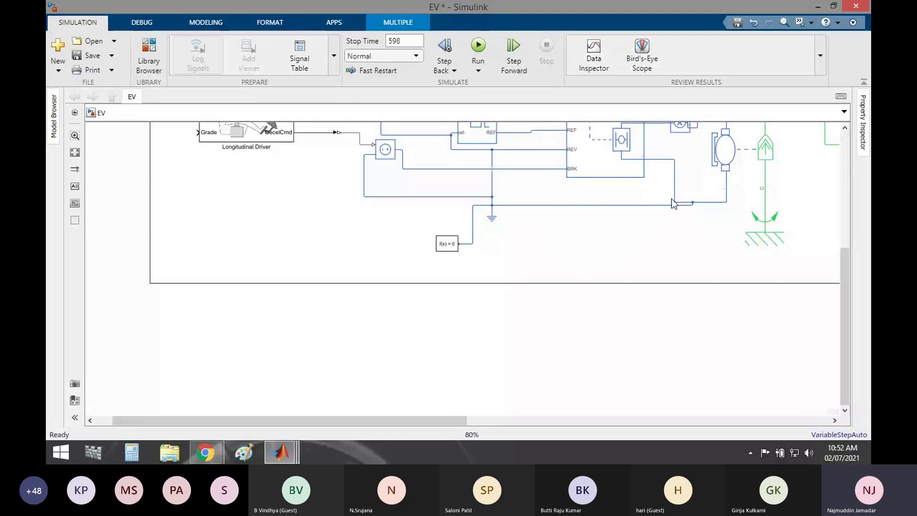
left_click(656, 210)
left_click_drag(653, 205, 649, 202)
scroll(613, 263, "down", 2)
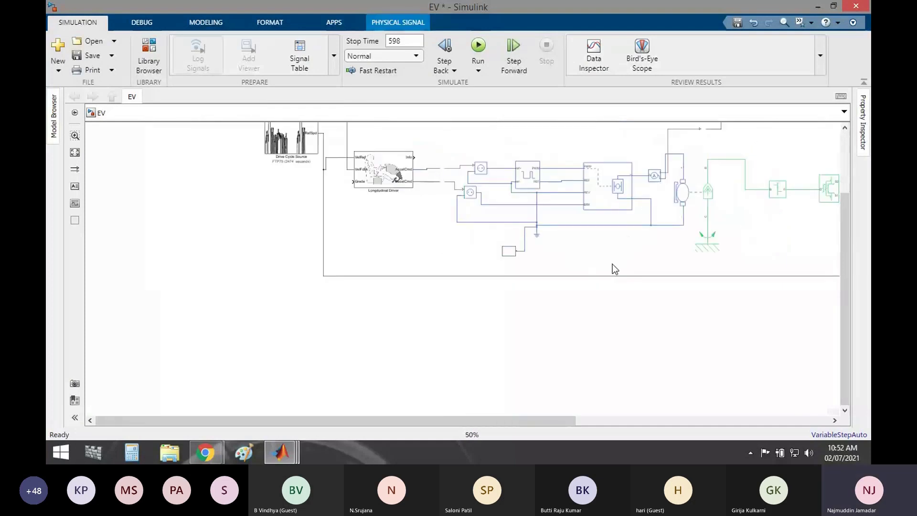
Insert a powergui block and place it beneath the Battery block
scroll(782, 248, "down", 2)
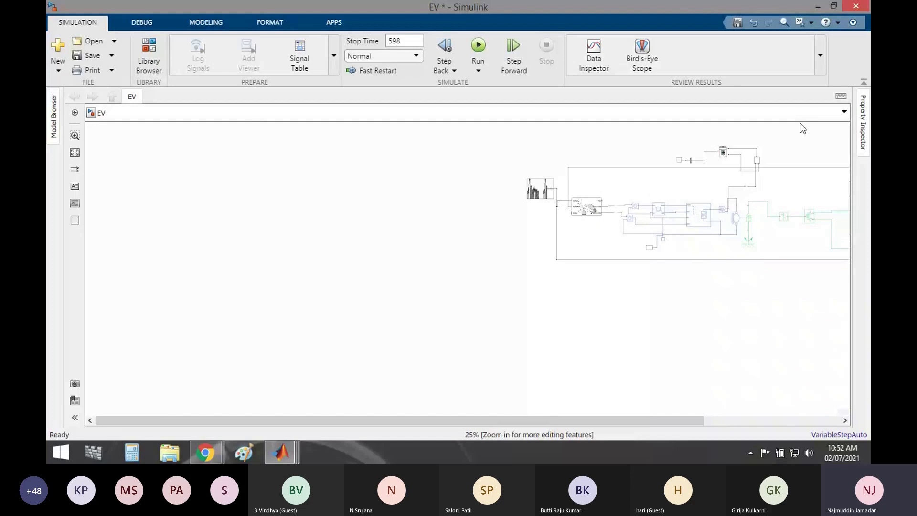
scroll(801, 124, "up", 2)
double_click(744, 145)
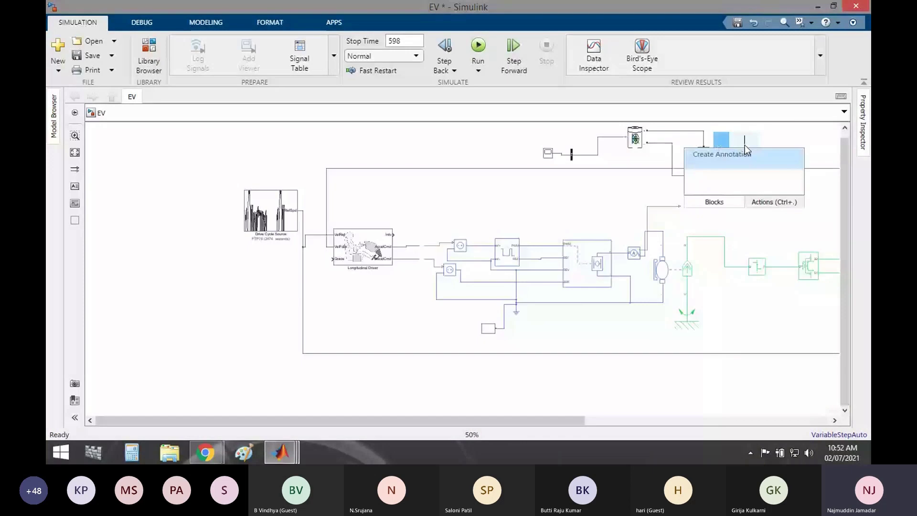
type("power")
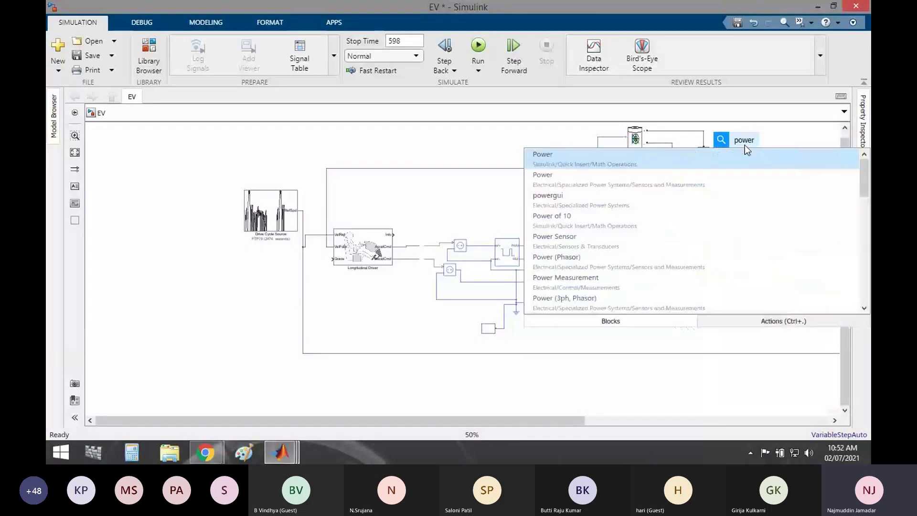
type("gui")
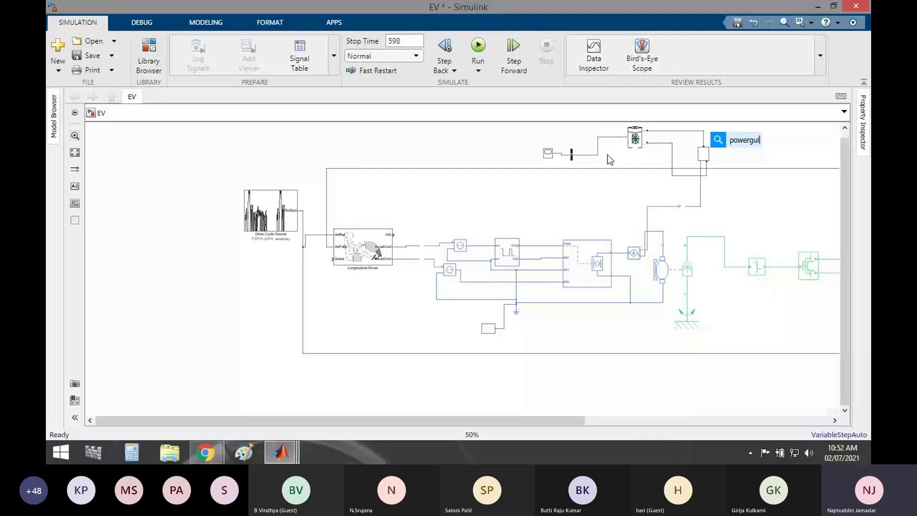
key("Return")
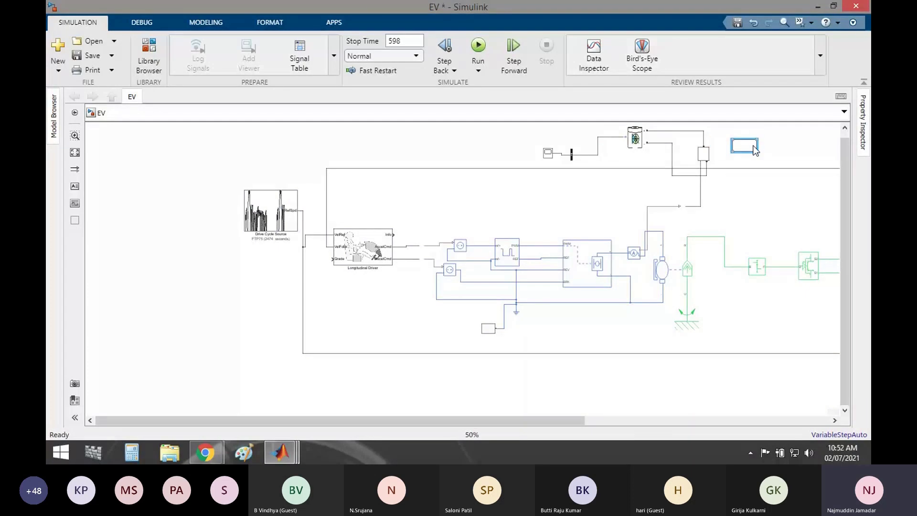
scroll(755, 150, "up", 3)
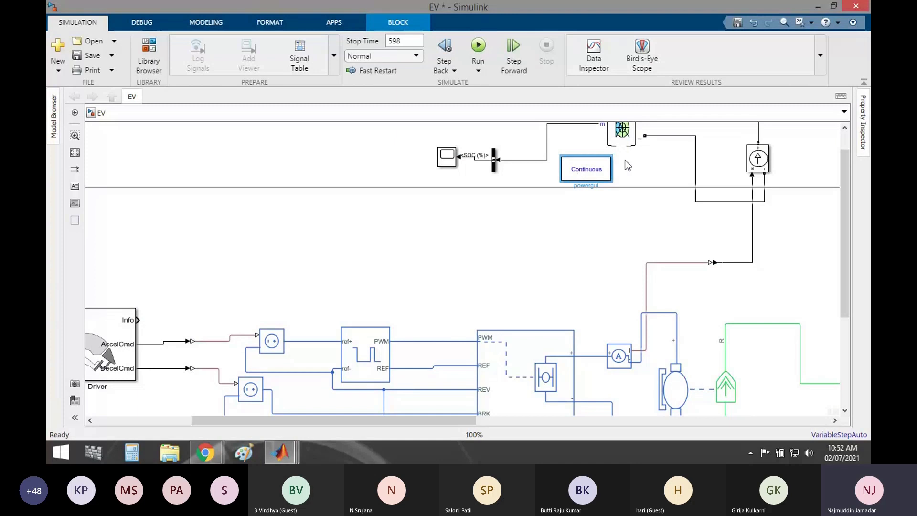
scroll(625, 159, "down", 3)
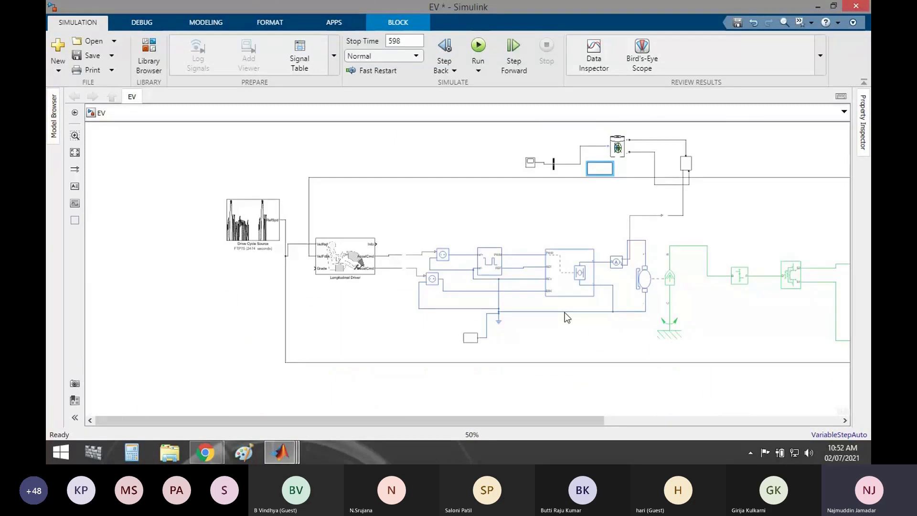
Move the Drive Cycle Source block farther away from the Longitudinal Driver
left_click(644, 278)
scroll(472, 348, "up", 5)
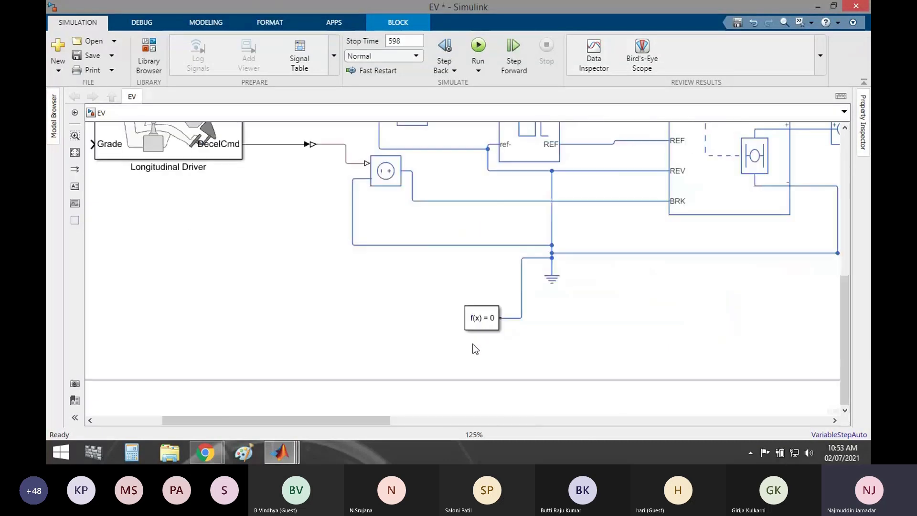
scroll(476, 349, "down", 8)
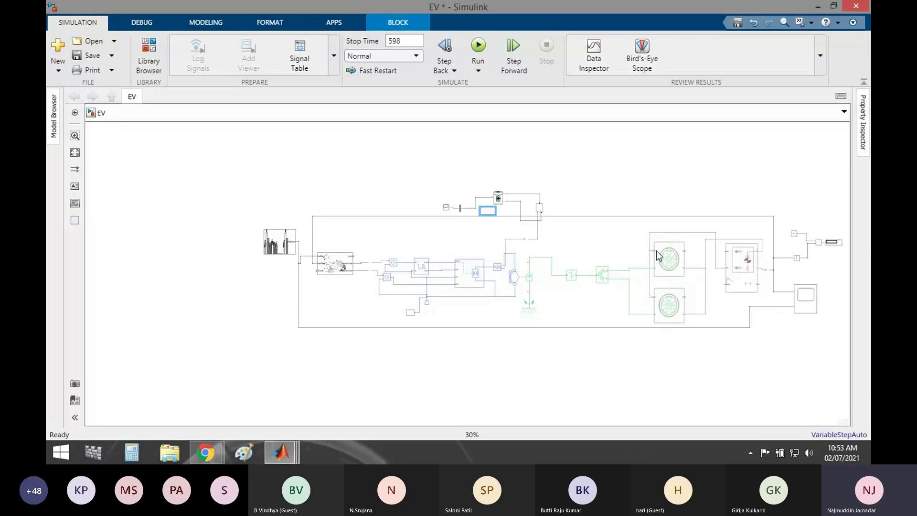
left_click(287, 245)
left_click_drag(286, 244, 253, 259)
scroll(460, 294, "up", 3)
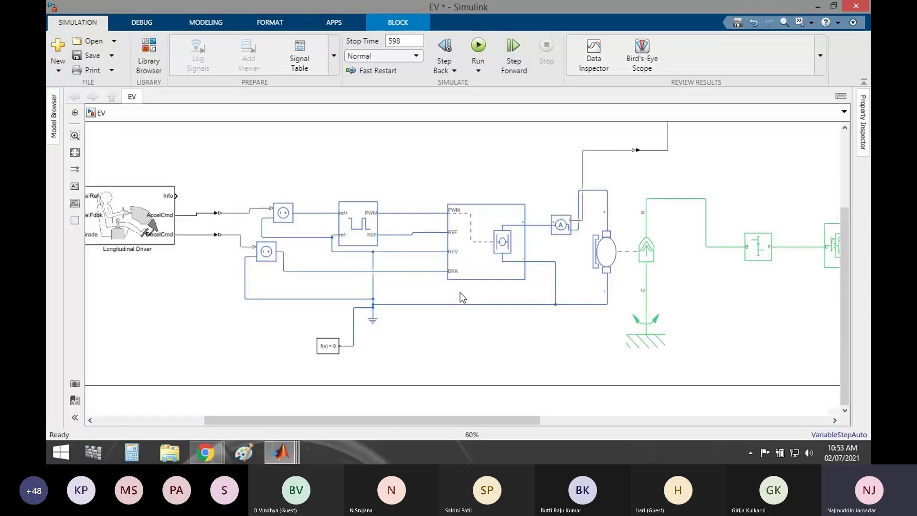
scroll(460, 294, "up", 1)
scroll(241, 254, "down", 5)
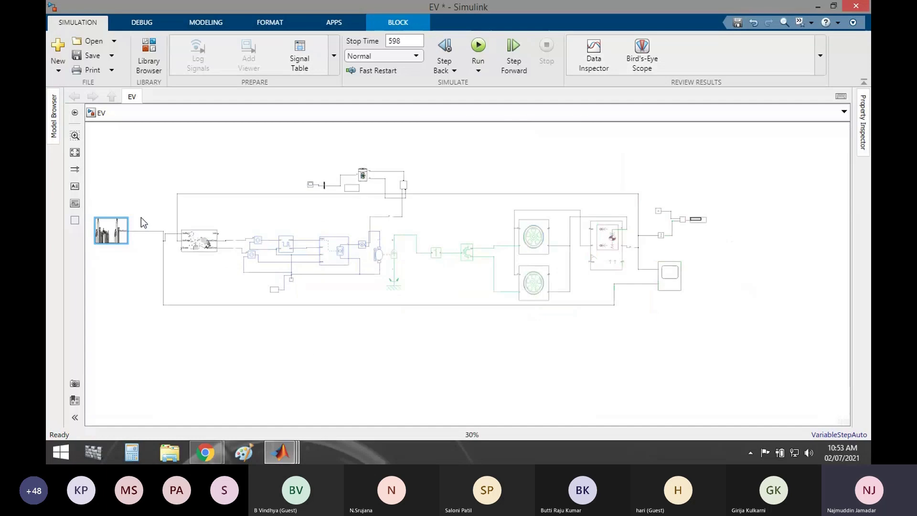
Set the Drive Cycle Source to the NYCC cycle with output velocity units of Km/hr
double_click(111, 228)
left_click(303, 213)
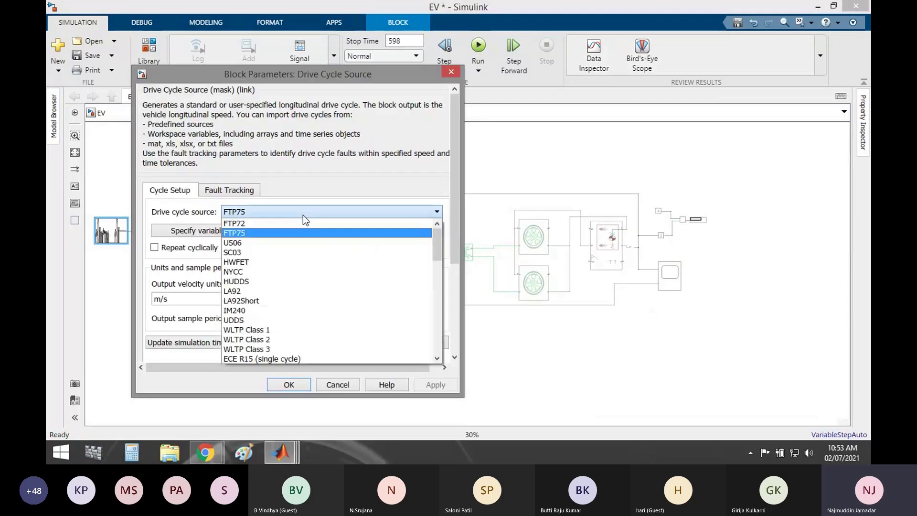
left_click(257, 270)
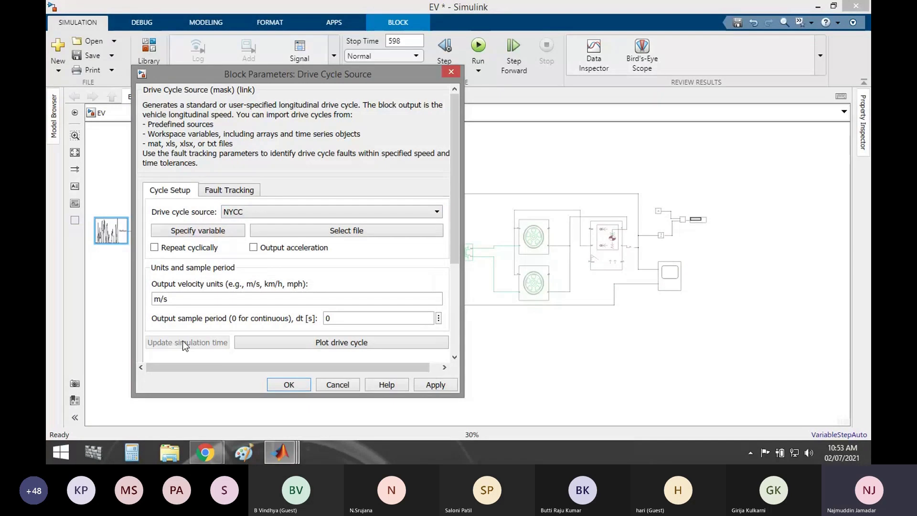
double_click(160, 299)
type("Km")
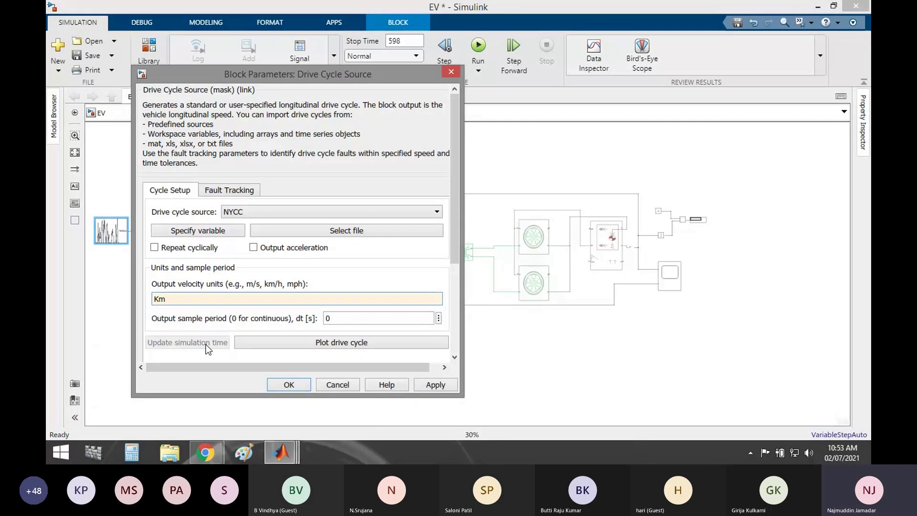
type("/hr")
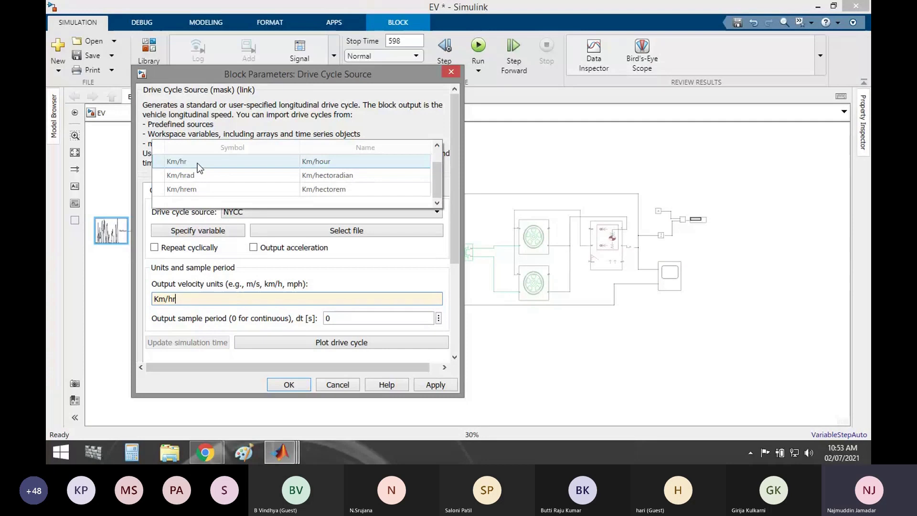
left_click(197, 163)
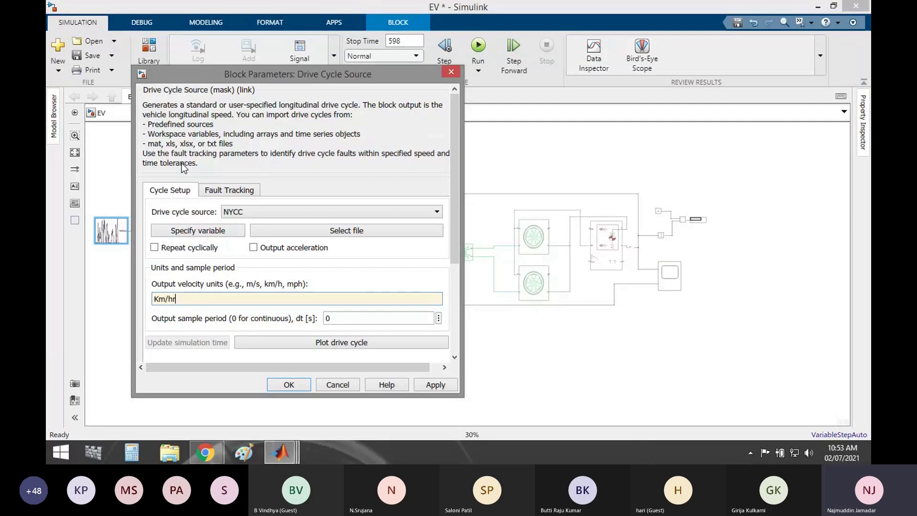
left_click(288, 384)
Set the Longitudinal Driver's reference and feedback units to km/hr, keeping the PI control type
double_click(199, 240)
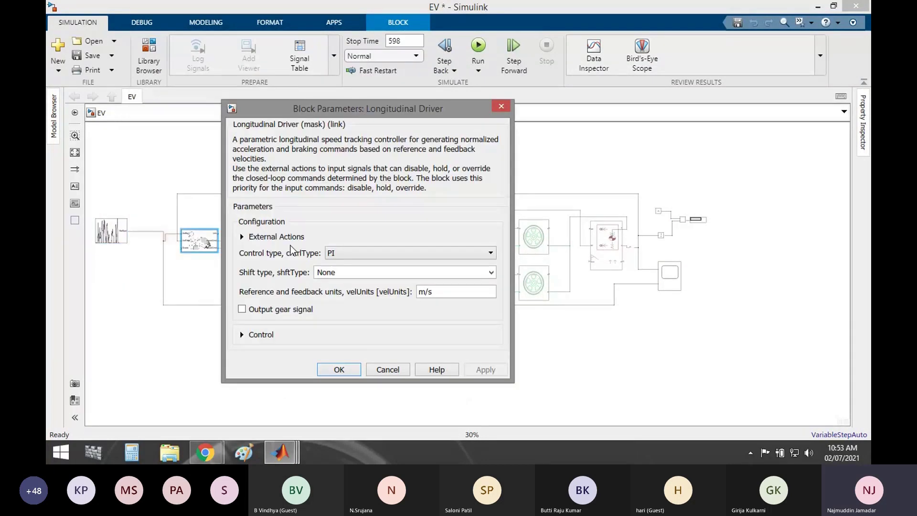
left_click(382, 254)
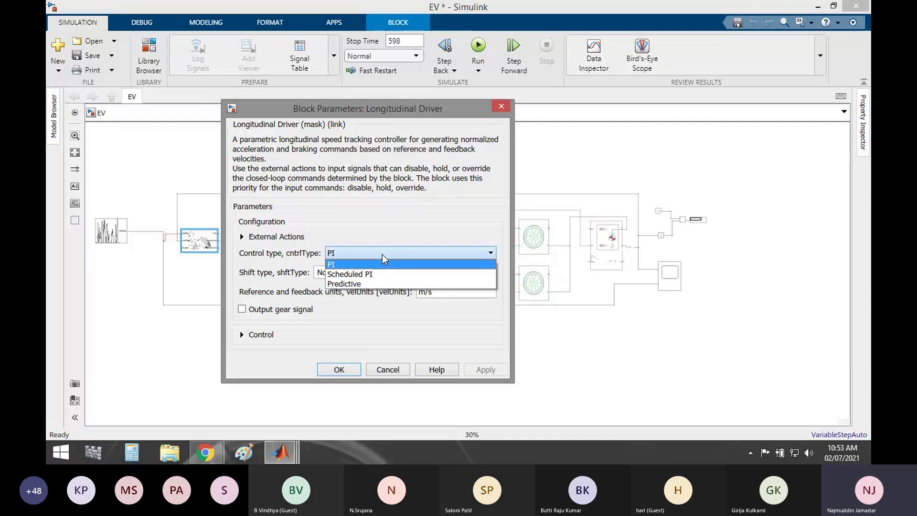
left_click(382, 254)
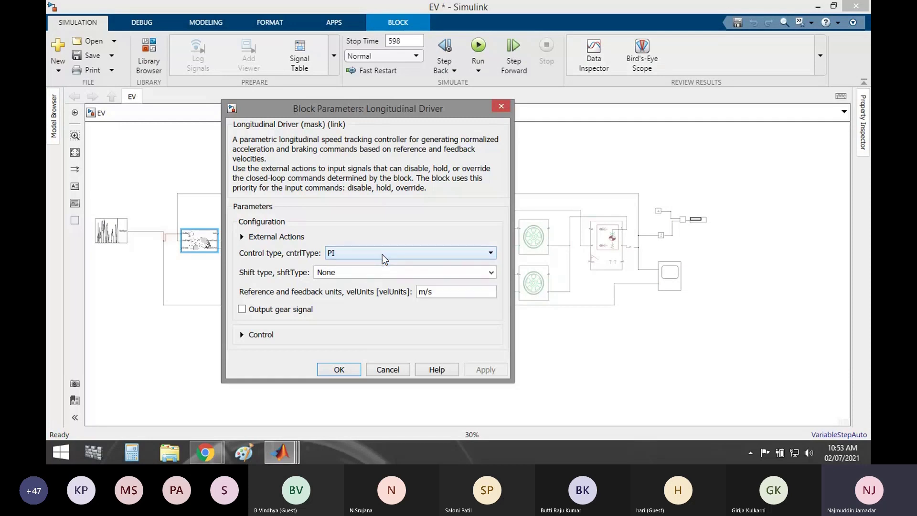
double_click(449, 295)
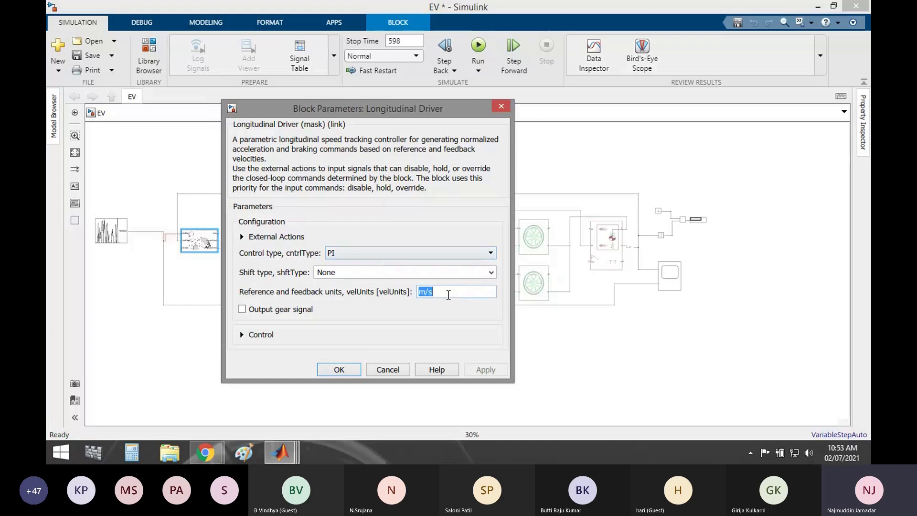
type("km")
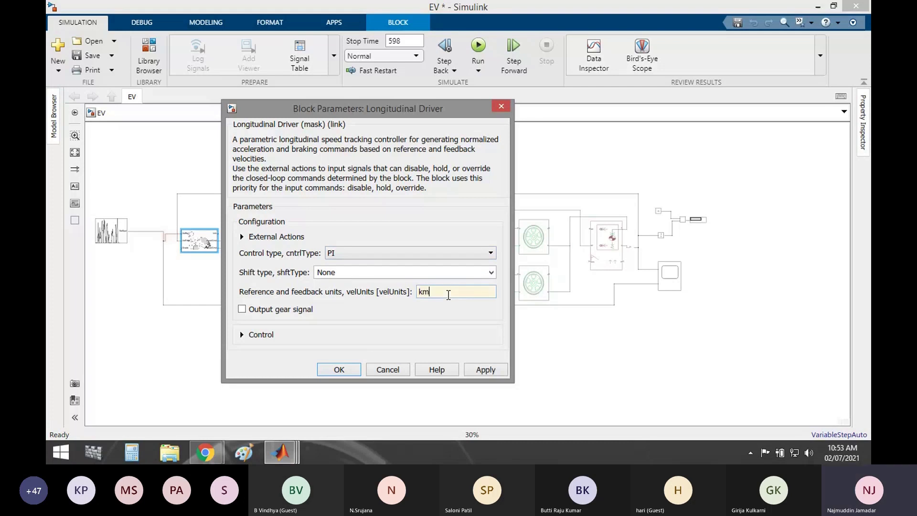
type("/")
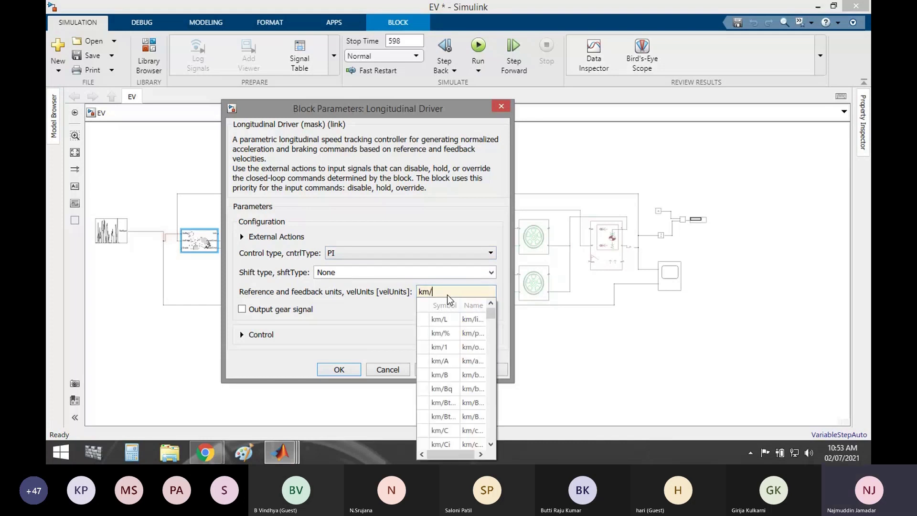
type("h")
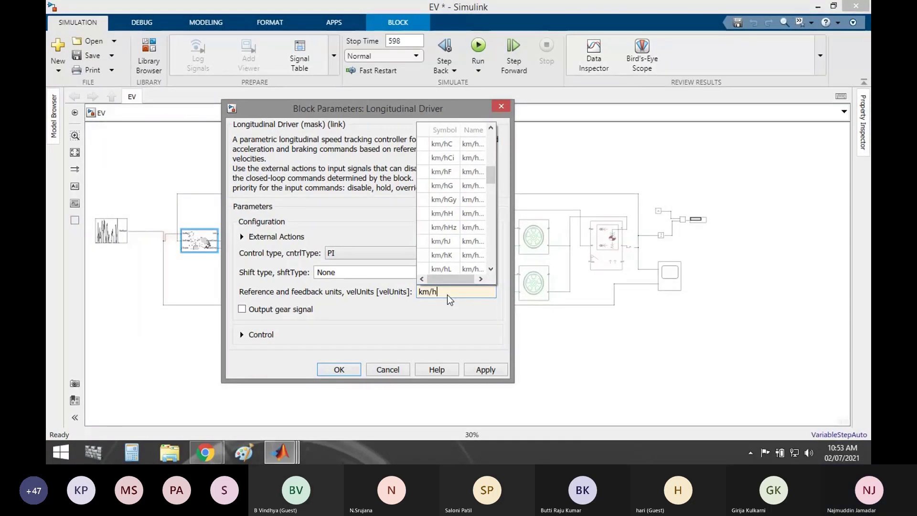
type("rad")
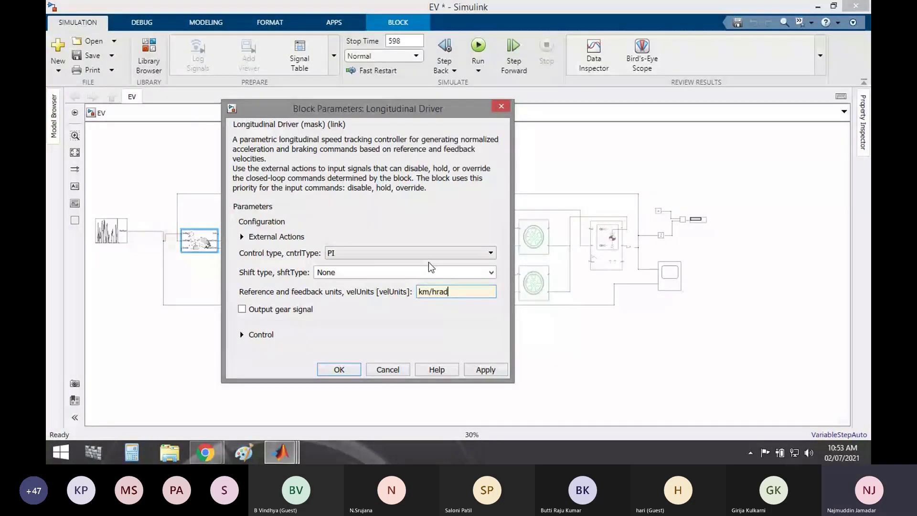
key("BackSpace")
key("BackSpace")
left_click(490, 373)
left_click(339, 369)
Set the Controlled PWM Voltage block's simulation mode to Averaged and go through its input scaling and output voltage settings
scroll(246, 268, "up", 2)
scroll(246, 268, "up", 2)
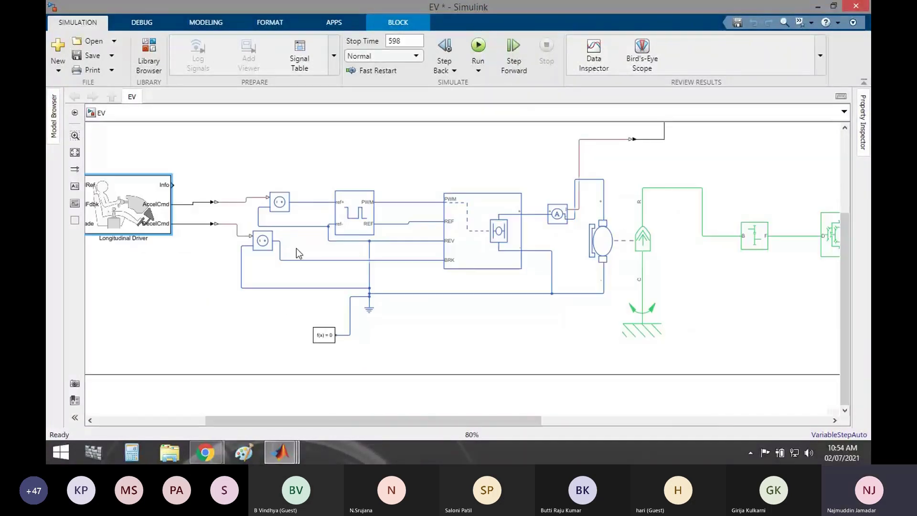
left_click(352, 216)
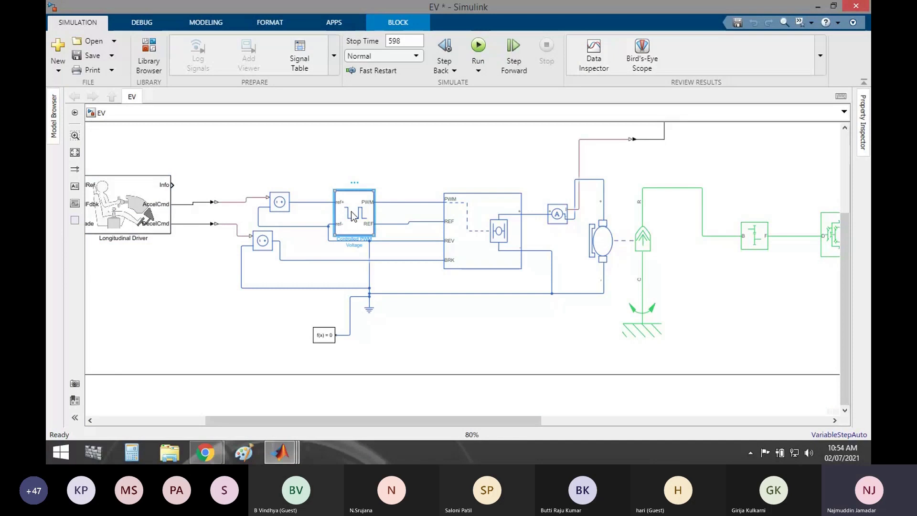
double_click(352, 215)
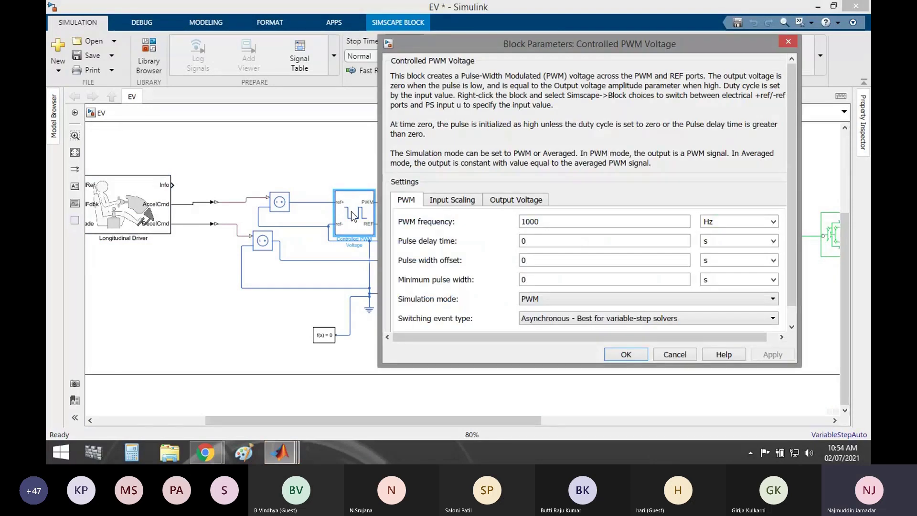
left_click(565, 300)
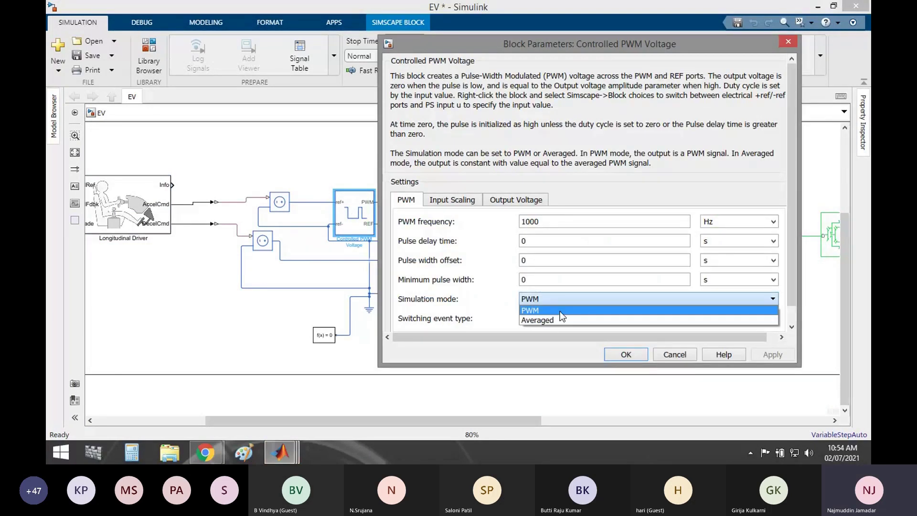
left_click(560, 319)
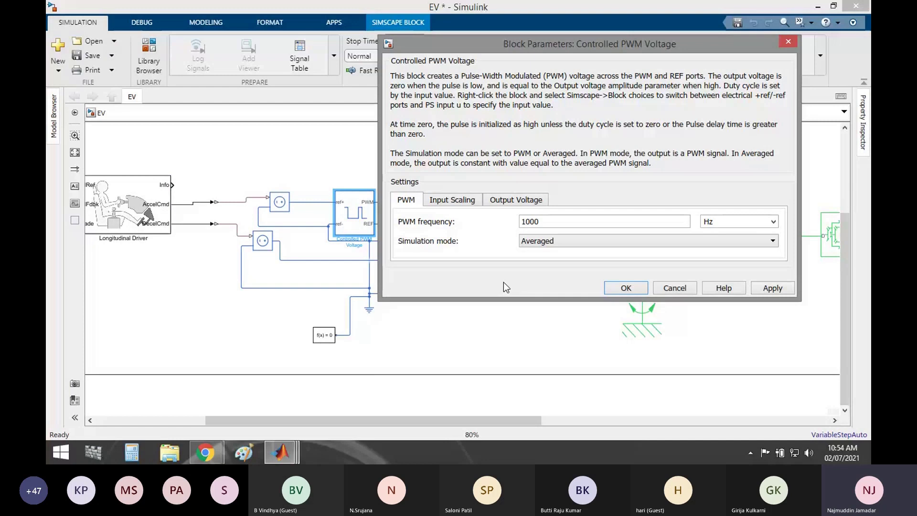
left_click(478, 199)
left_click(395, 204)
left_click(509, 203)
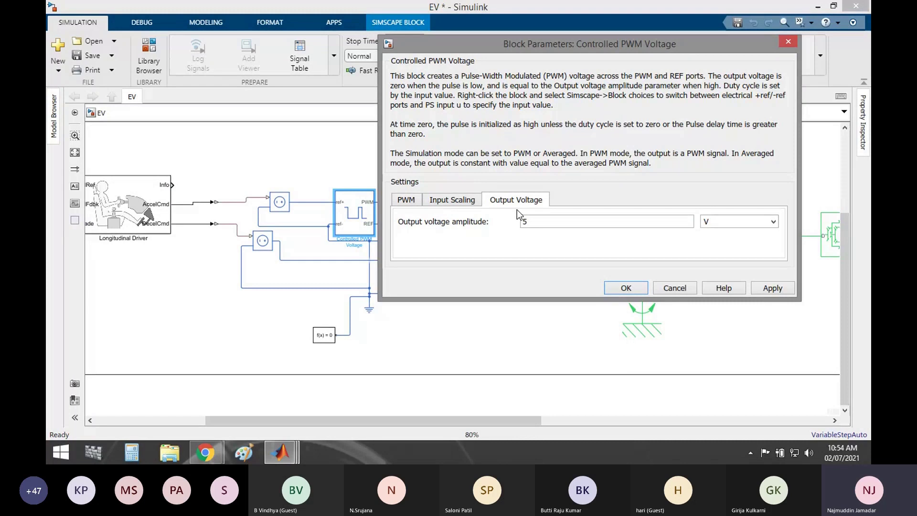
double_click(536, 219)
key("Return")
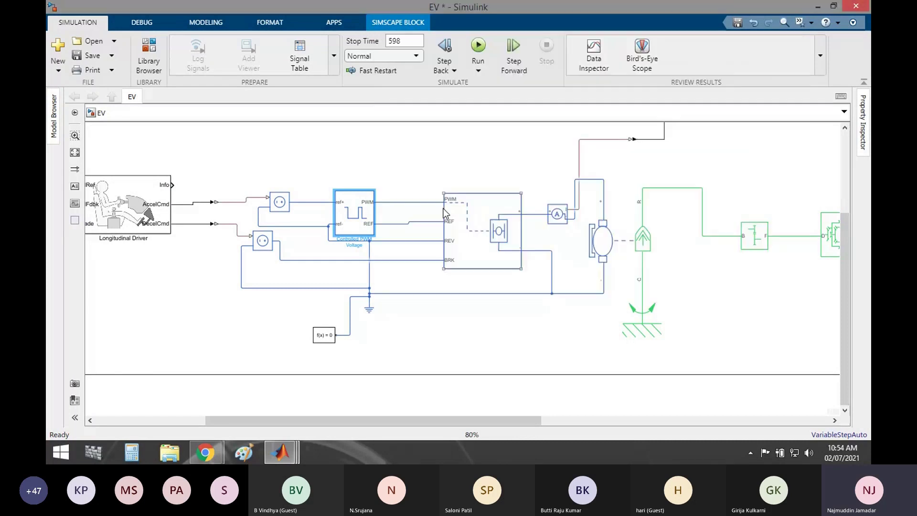
Review the H-Bridge block's bridge parameters and set its enable threshold voltage to 1 V
double_click(476, 233)
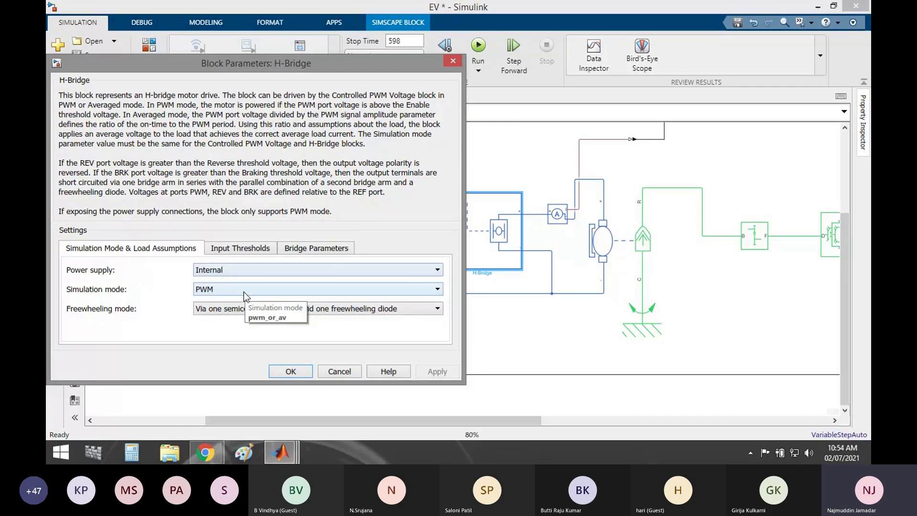
left_click(244, 250)
left_click(317, 249)
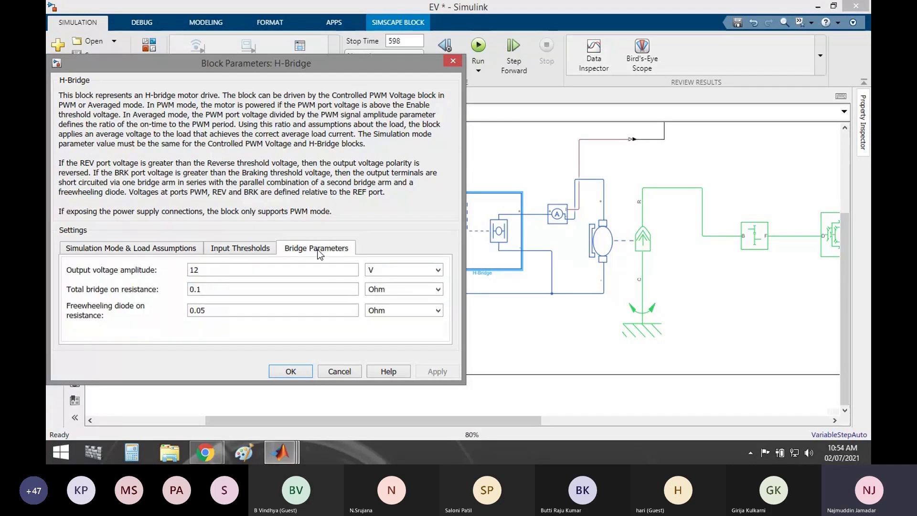
double_click(209, 270)
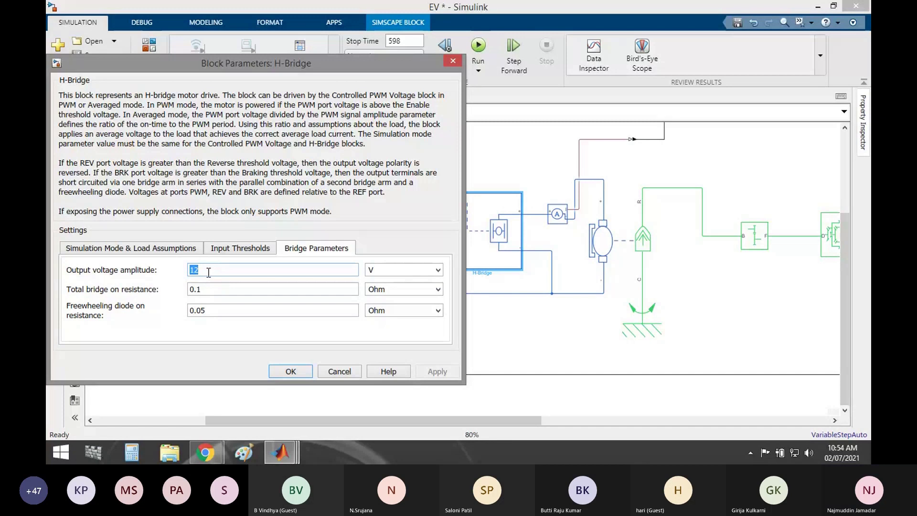
left_click(223, 249)
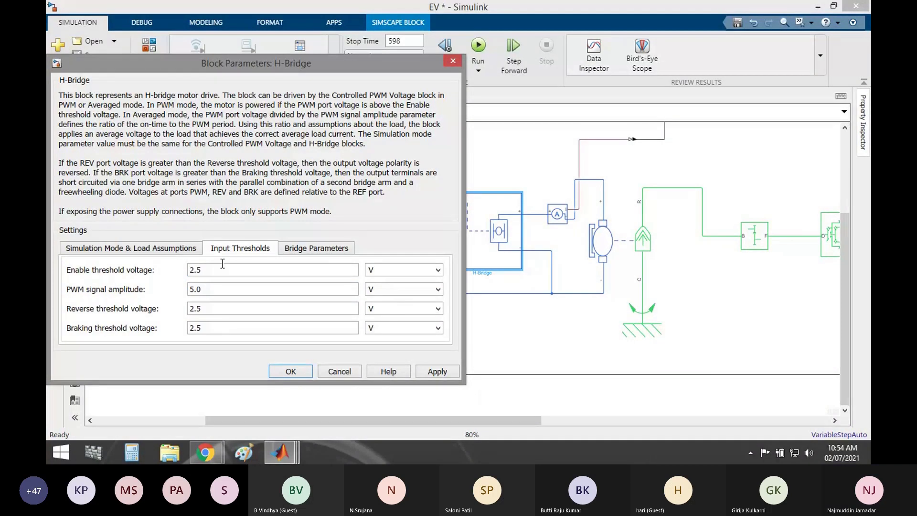
double_click(223, 265)
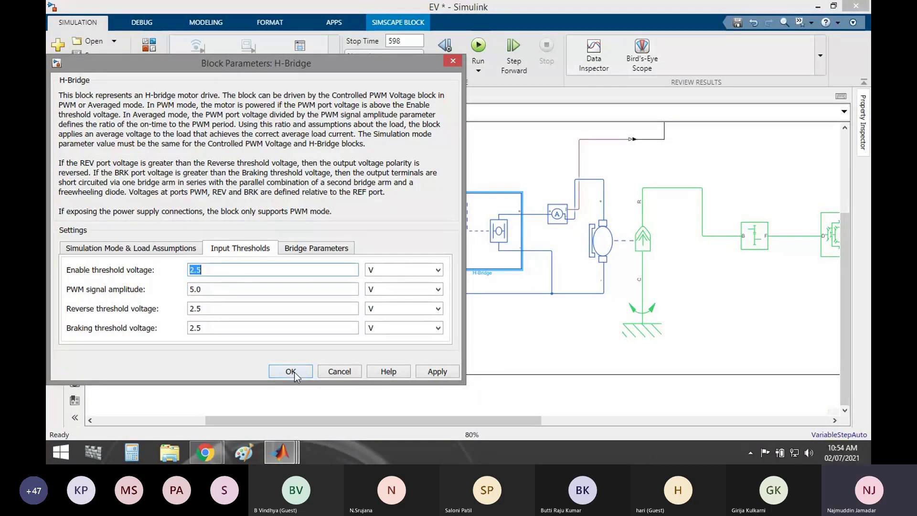
type("1")
key("Tab")
type("1")
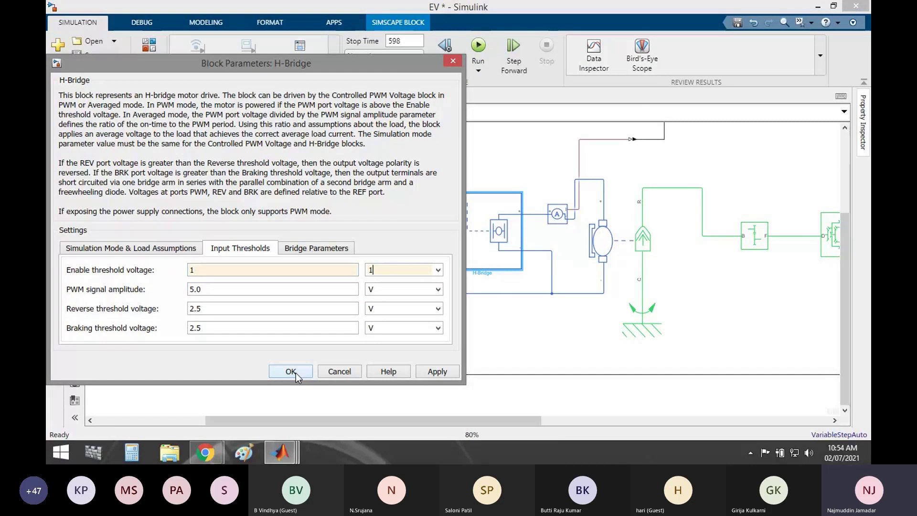
key("BackSpace")
type("V")
key("Tab")
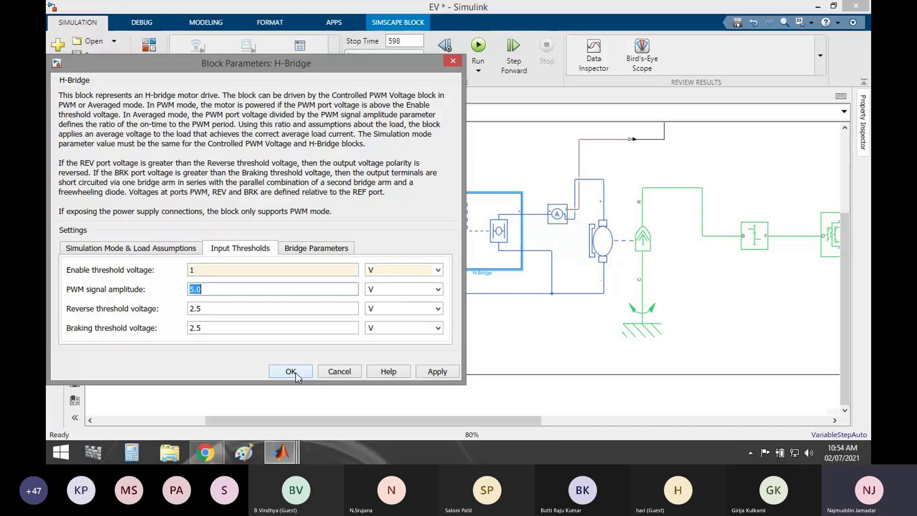
Set the H-Bridge's PWM signal amplitude, reverse threshold voltage and braking threshold voltage to 1 V each
type("1")
key("Tab")
key("Tab")
type("1")
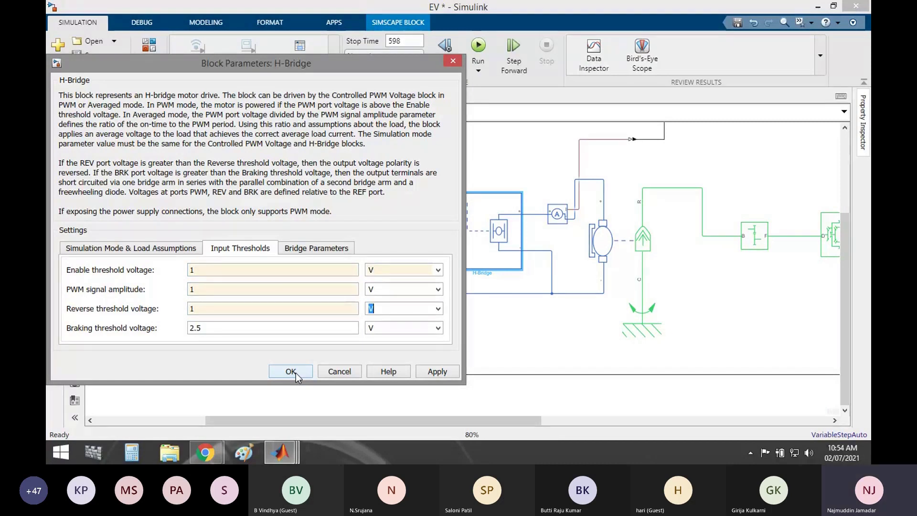
key("Tab")
key("Tab")
type("1")
left_click(291, 372)
Set the DC Motor's rated load (mechanical power) to 10 kW
scroll(659, 312, "down", 2)
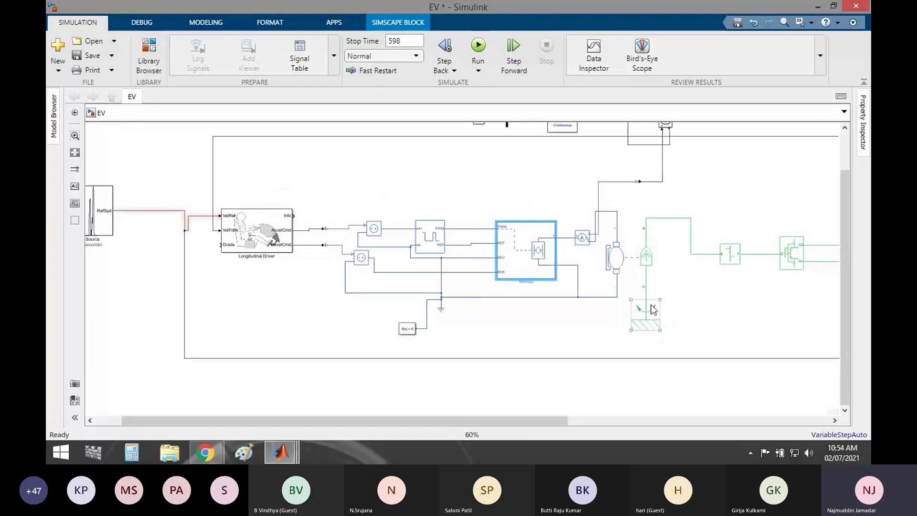
left_click(622, 273)
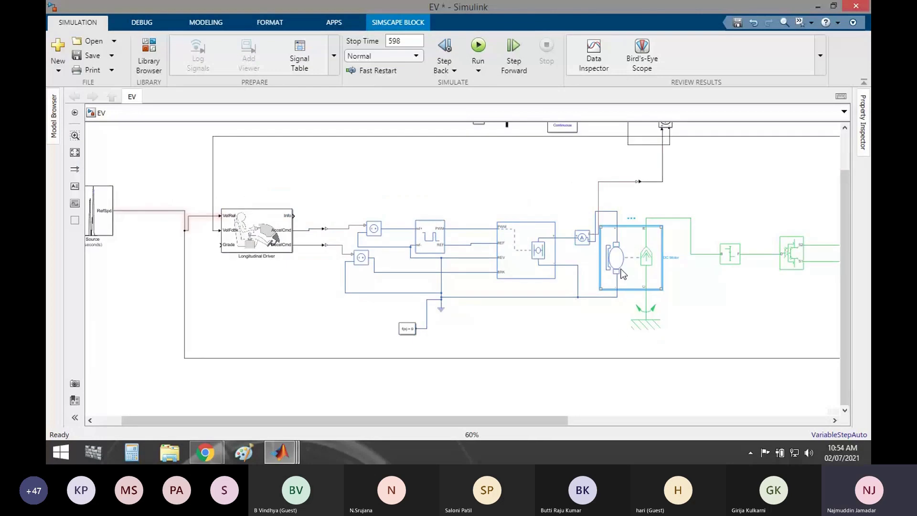
double_click(622, 273)
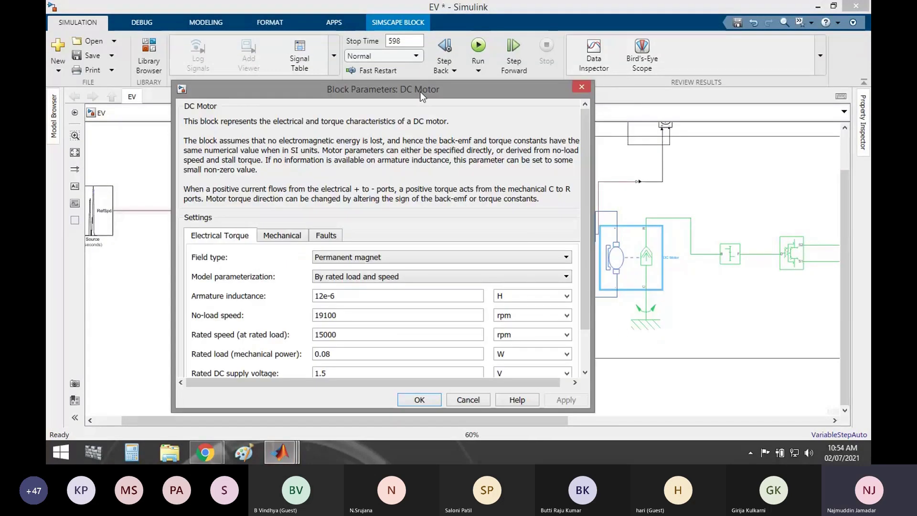
left_click_drag(419, 91, 446, 51)
left_click(397, 296)
scroll(397, 296, "down", 2)
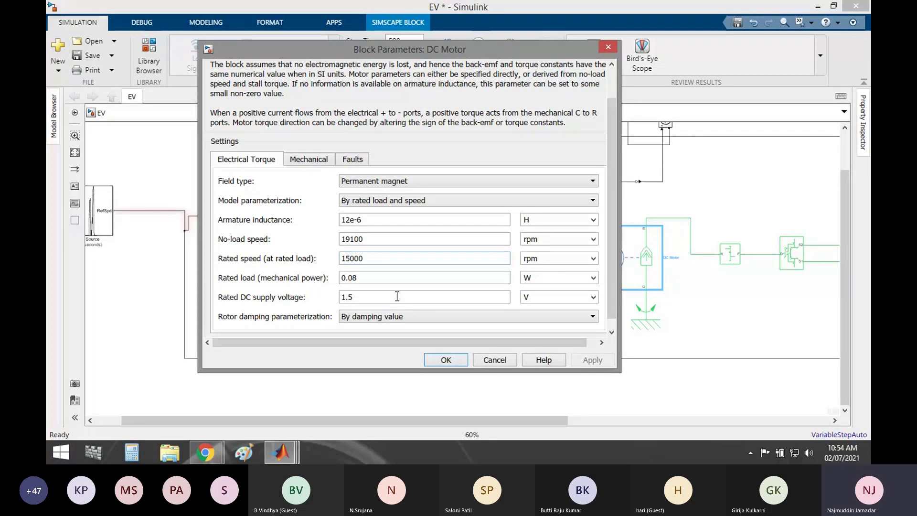
key("ctrl+a")
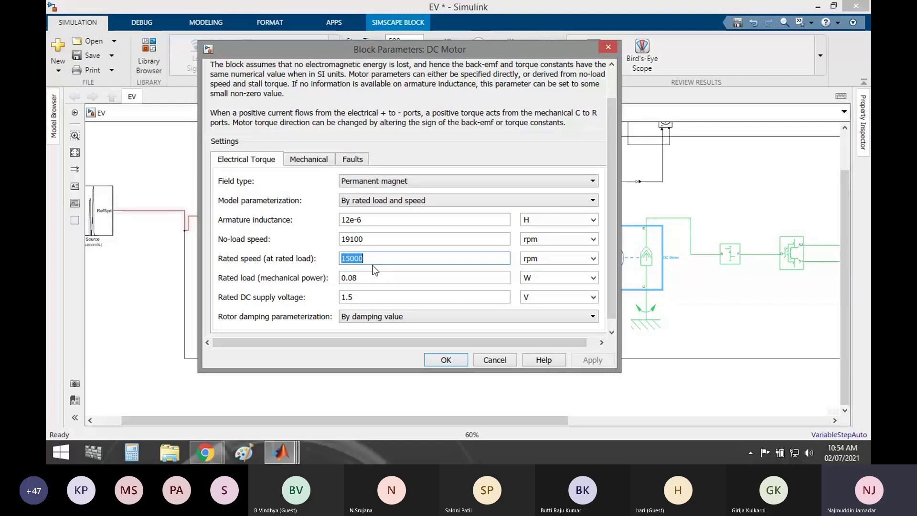
left_click(532, 277)
left_click(593, 278)
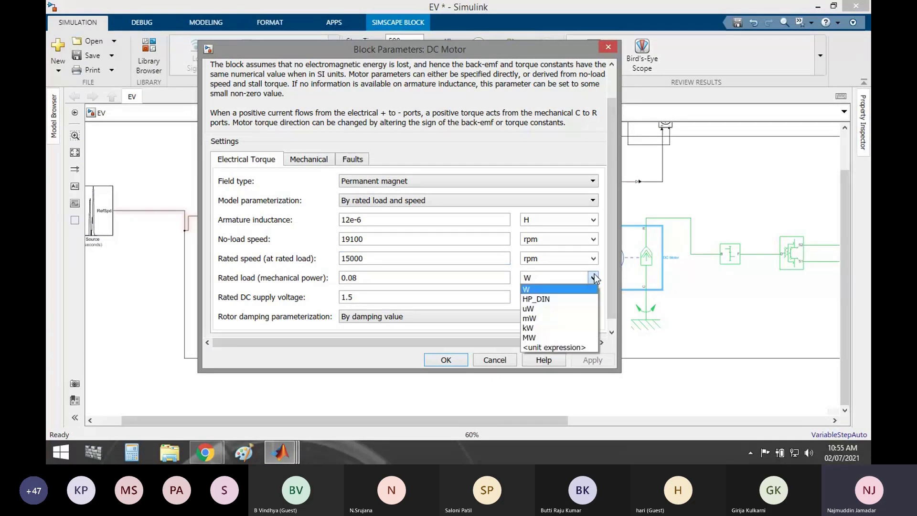
left_click(528, 327)
double_click(396, 280)
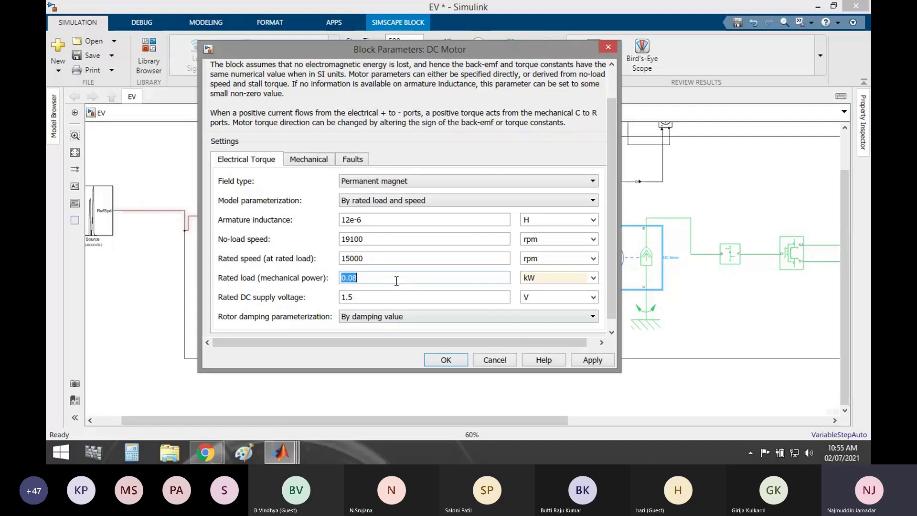
type("10")
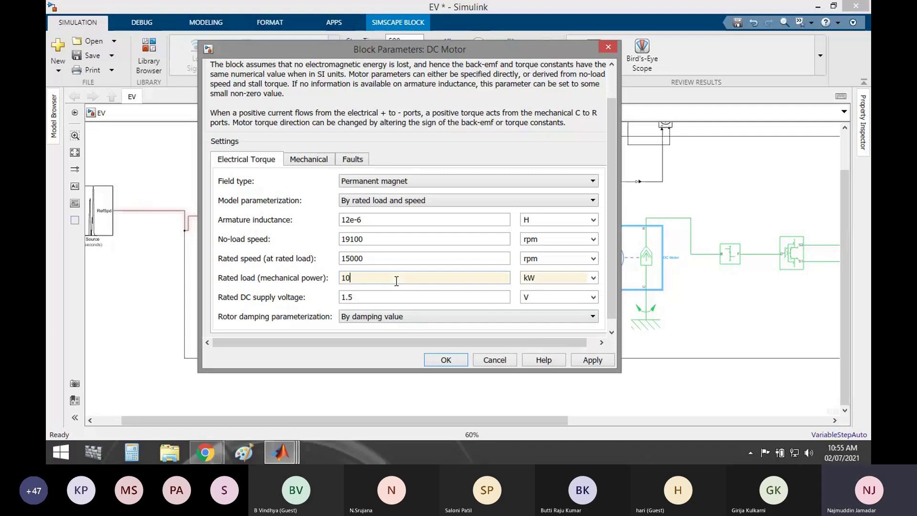
scroll(405, 285, "down", 1)
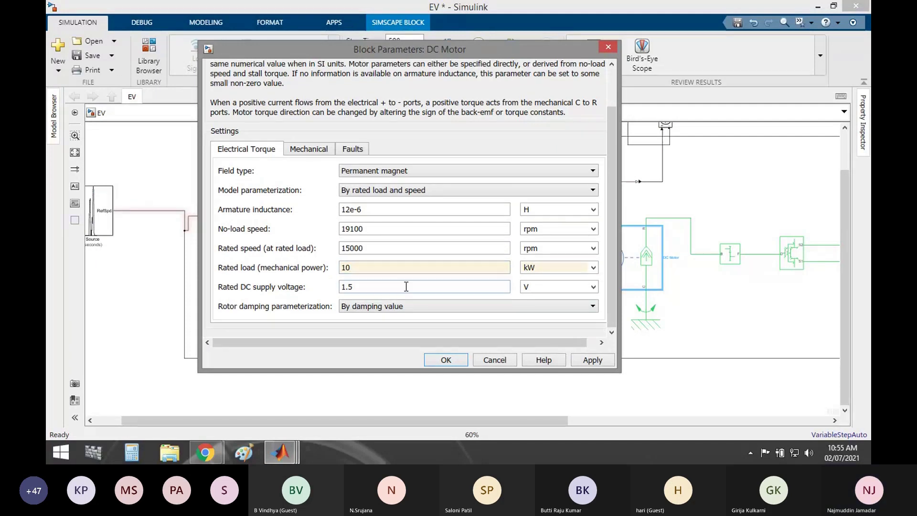
left_click(591, 359)
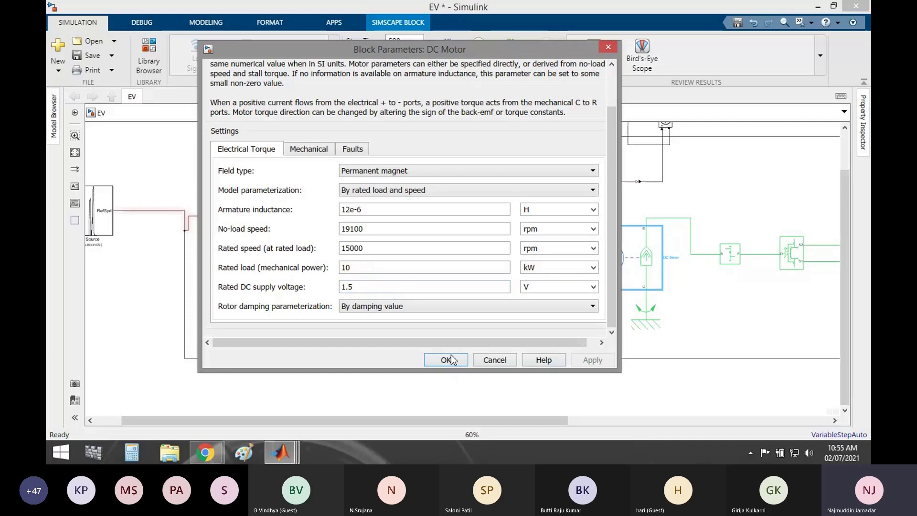
left_click(446, 359)
Review the parameters of the Battery, Simple Gear and Differential blocks, keeping their current settings
left_click_drag(491, 420, 661, 418)
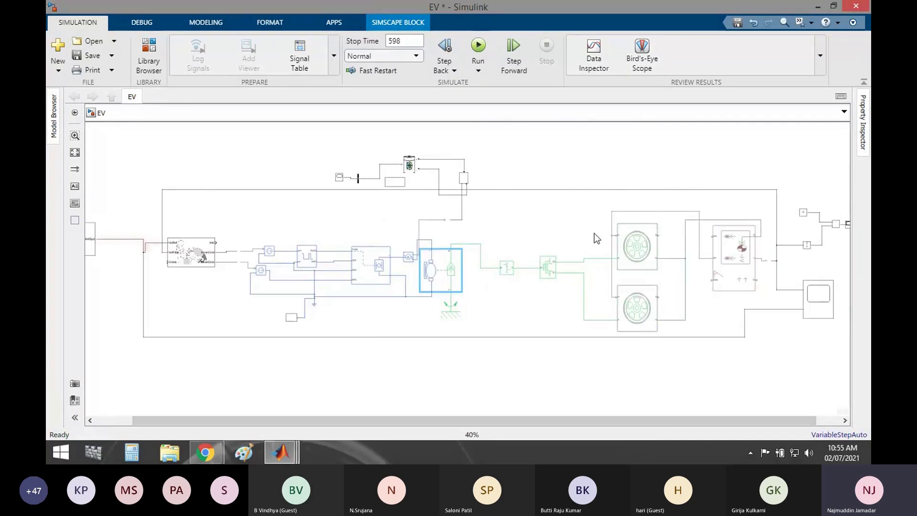
double_click(413, 168)
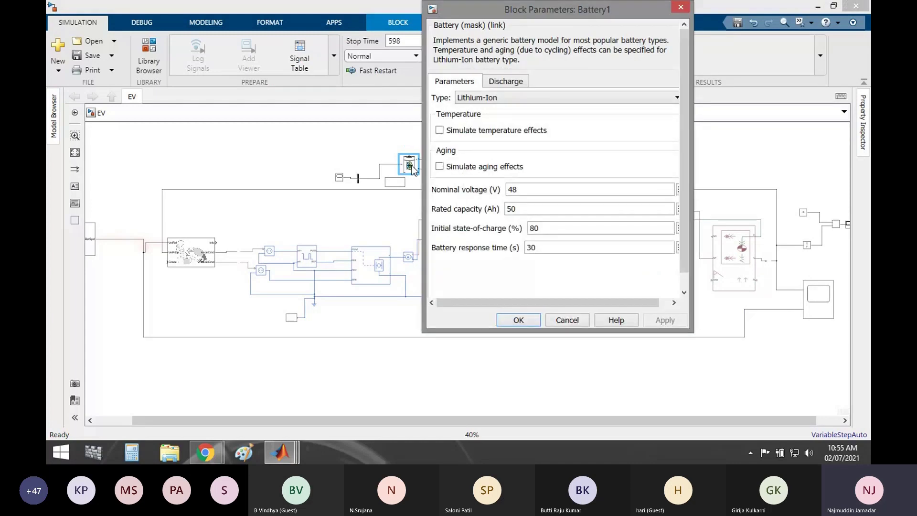
left_click(517, 320)
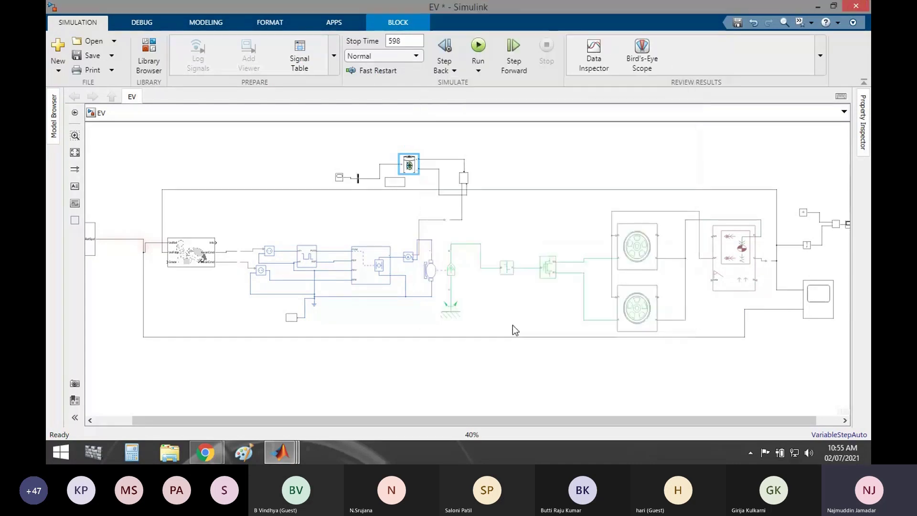
double_click(508, 271)
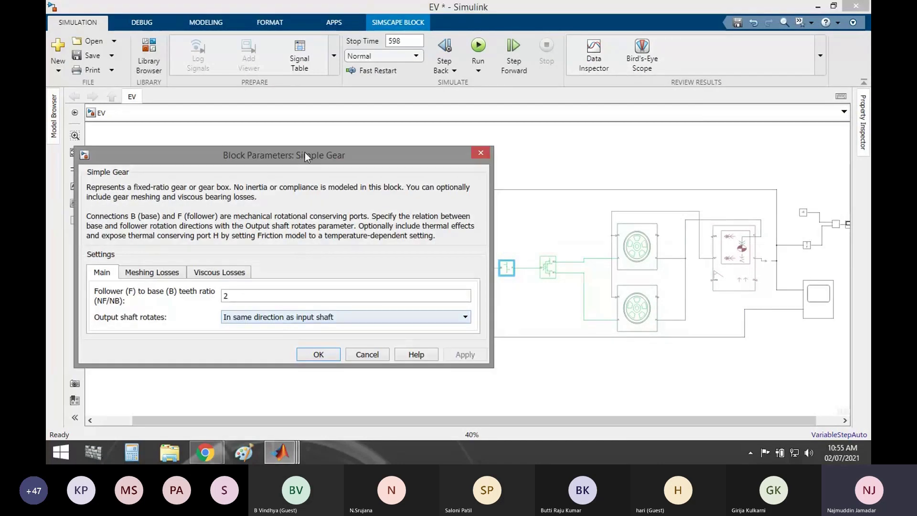
left_click_drag(305, 152, 394, 116)
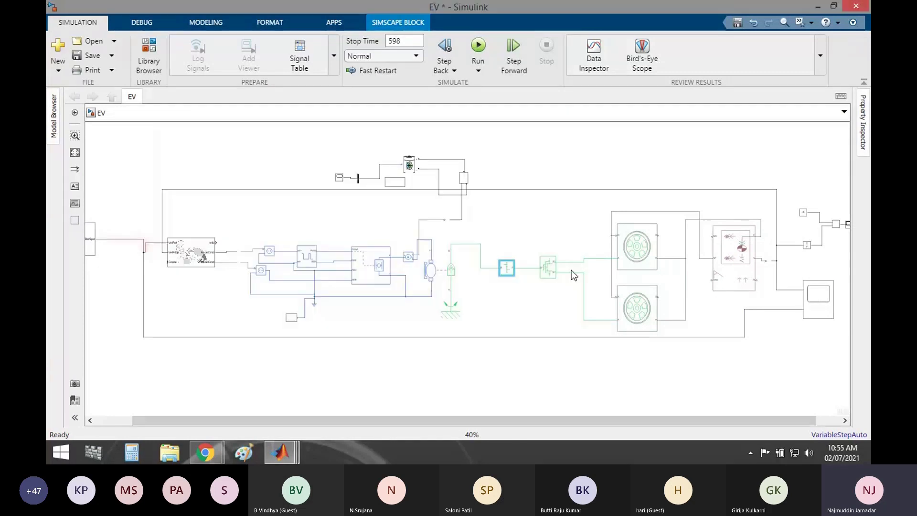
left_click(406, 319)
double_click(553, 270)
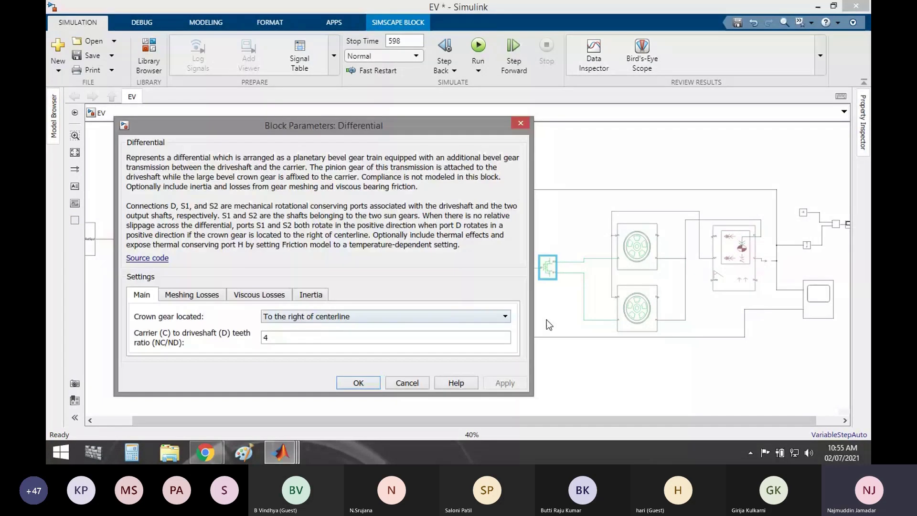
left_click(358, 382)
Set the Vehicle Body's mass to 1800 kg
scroll(736, 283, "up", 1)
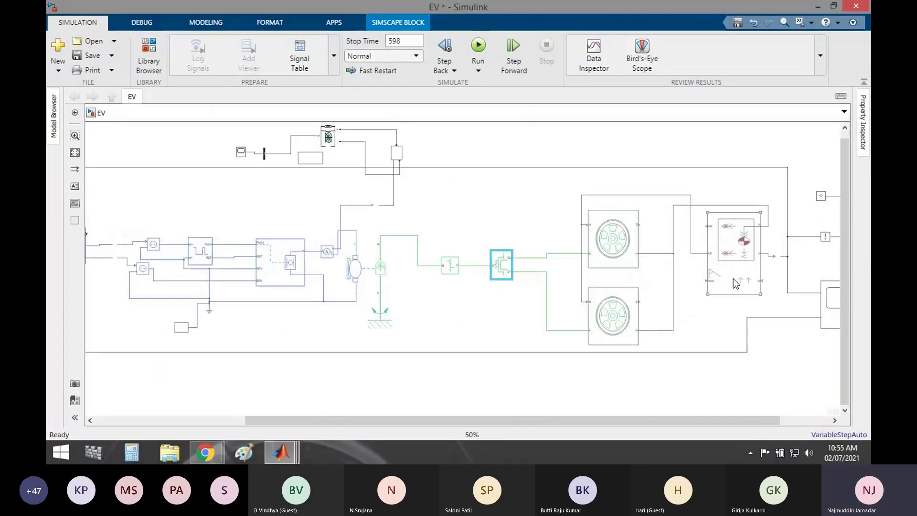
scroll(735, 282, "down", 2)
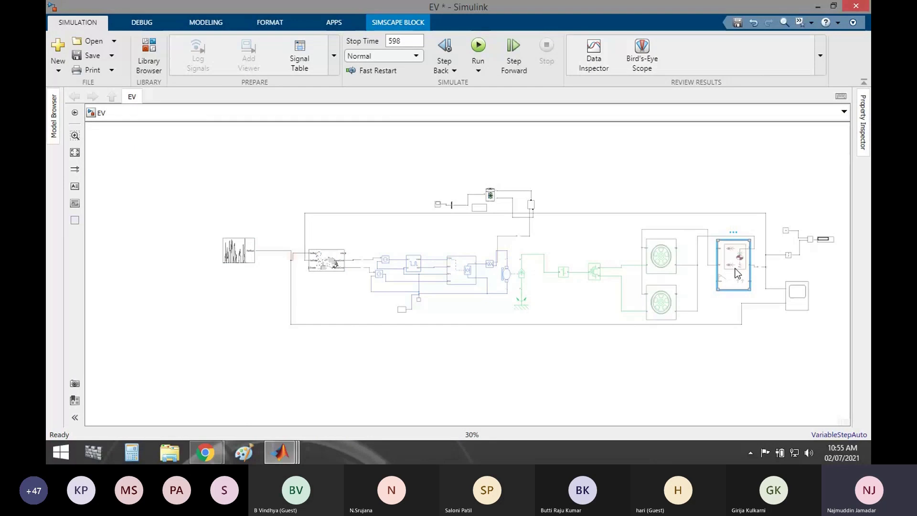
double_click(738, 273)
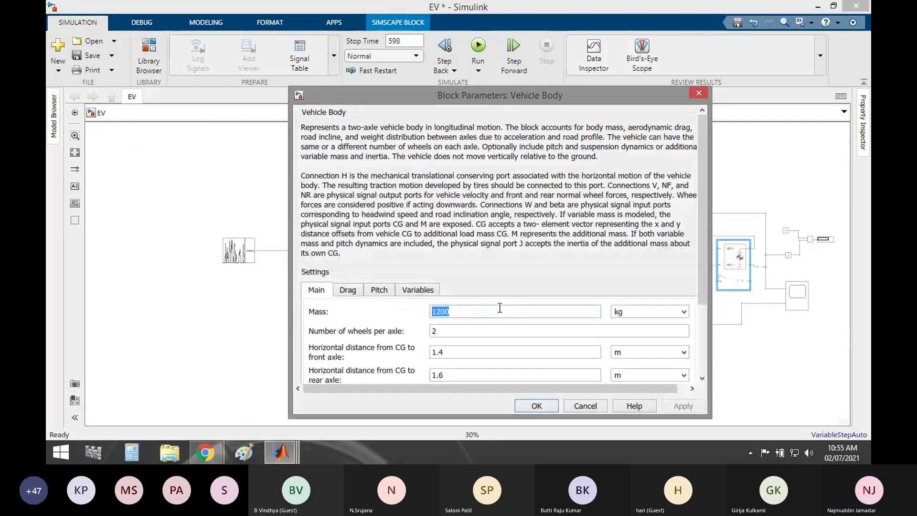
type("1800")
left_click(531, 405)
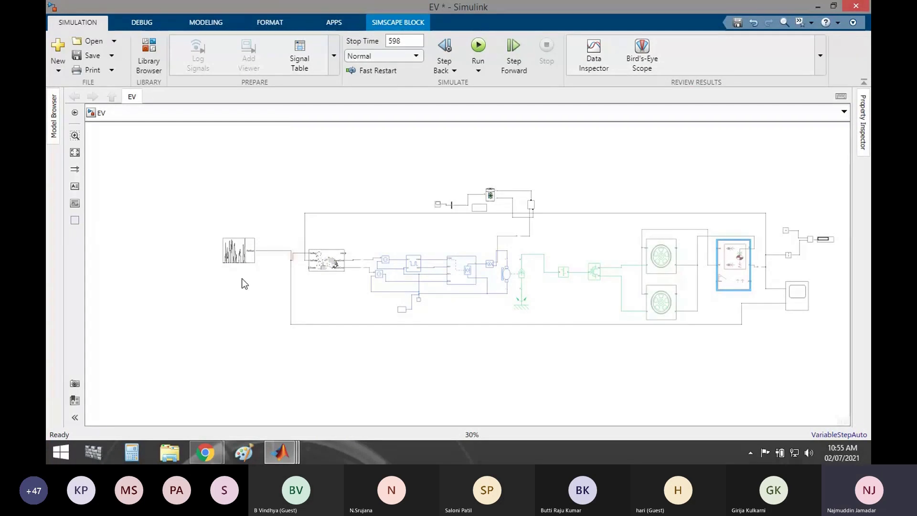
Update the simulation time from the Drive Cycle Source block's cycle and run the simulation
double_click(239, 243)
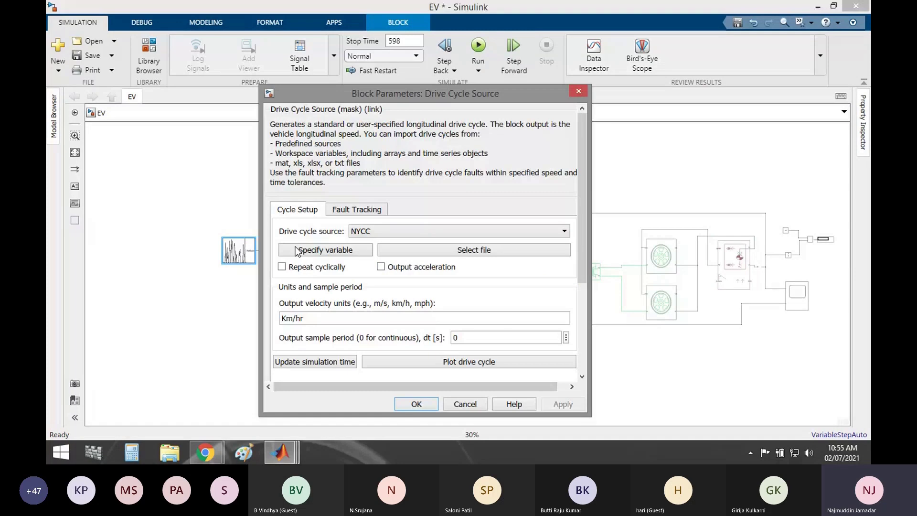
left_click(313, 362)
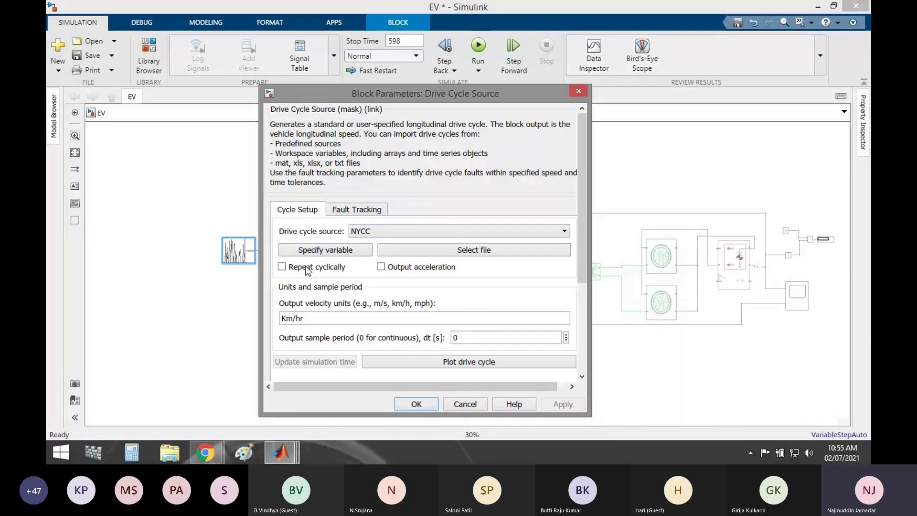
key("Return")
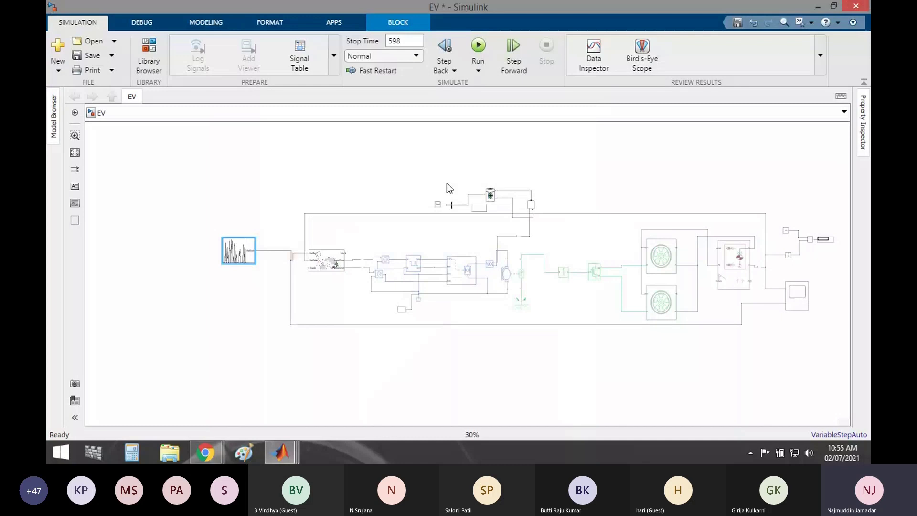
left_click(412, 40)
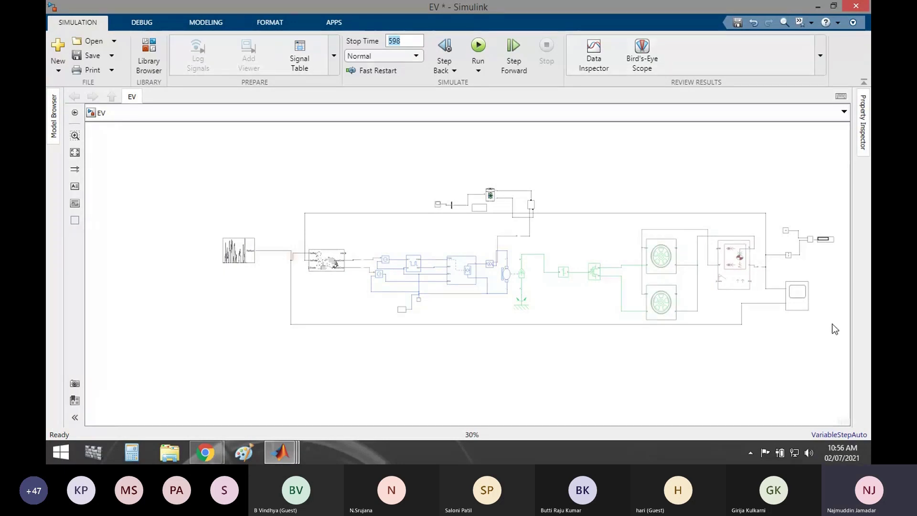
left_click(478, 48)
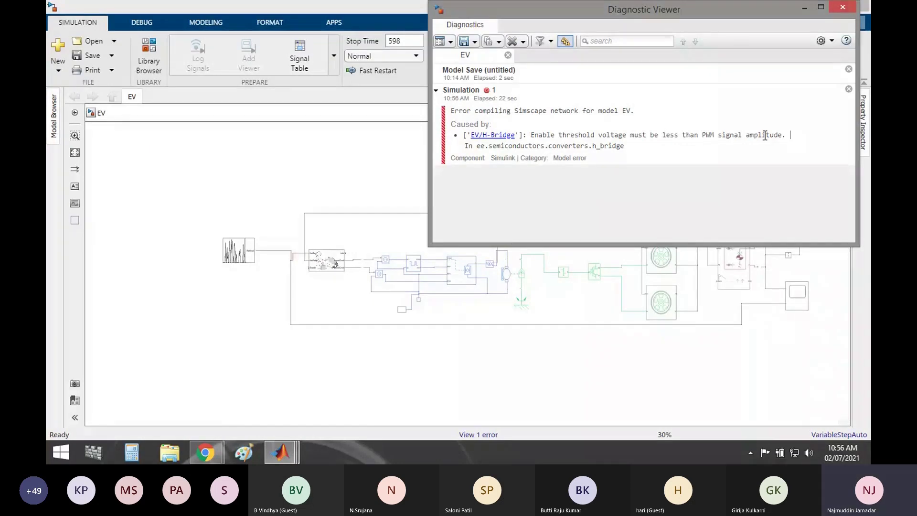
Go to the H-Bridge block named in the diagnostics and set its enable threshold voltage and PWM signal amplitude to 2.5 V each
left_click(500, 136)
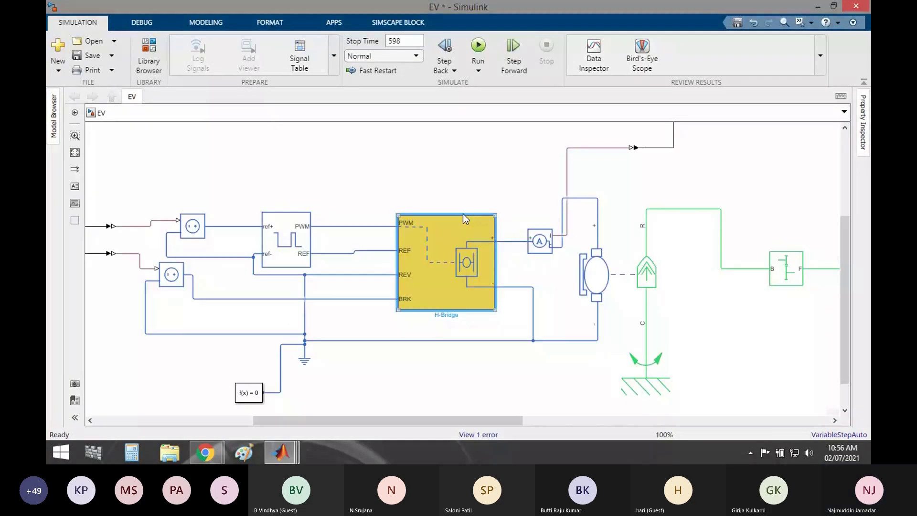
left_click(451, 227)
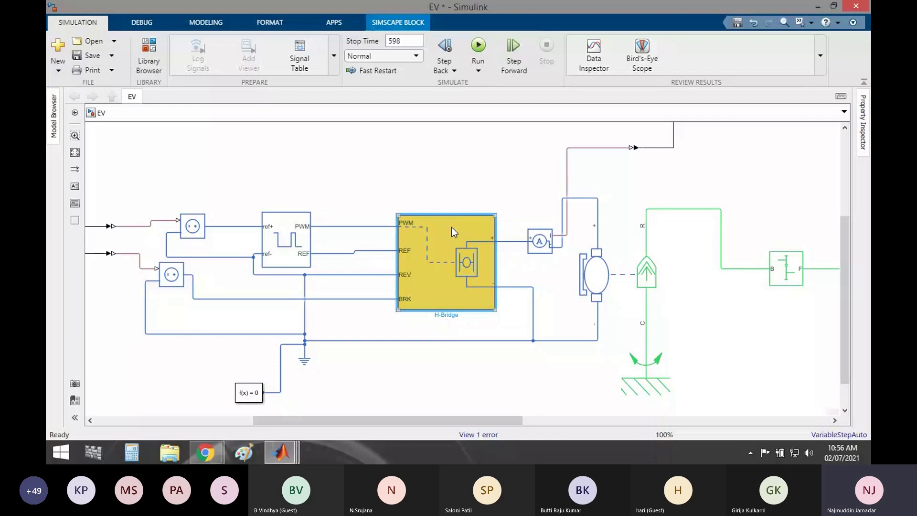
double_click(451, 228)
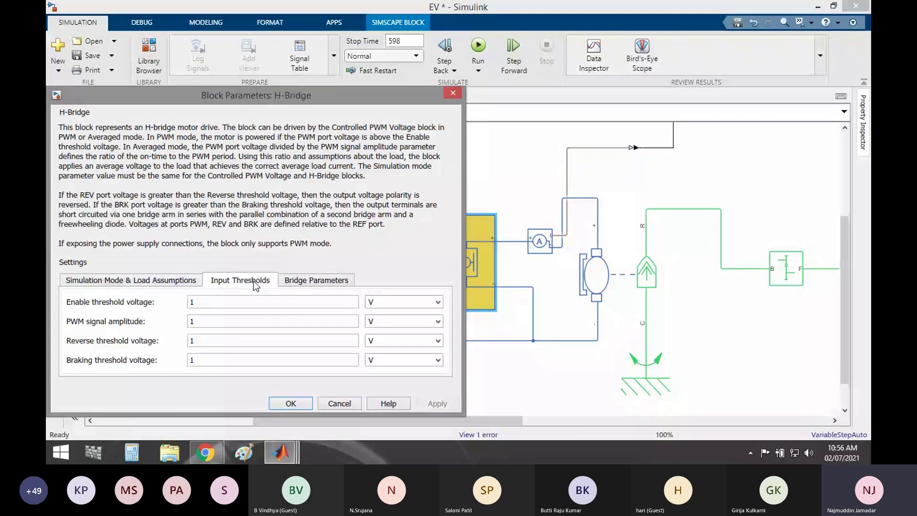
double_click(232, 301)
type("2.5")
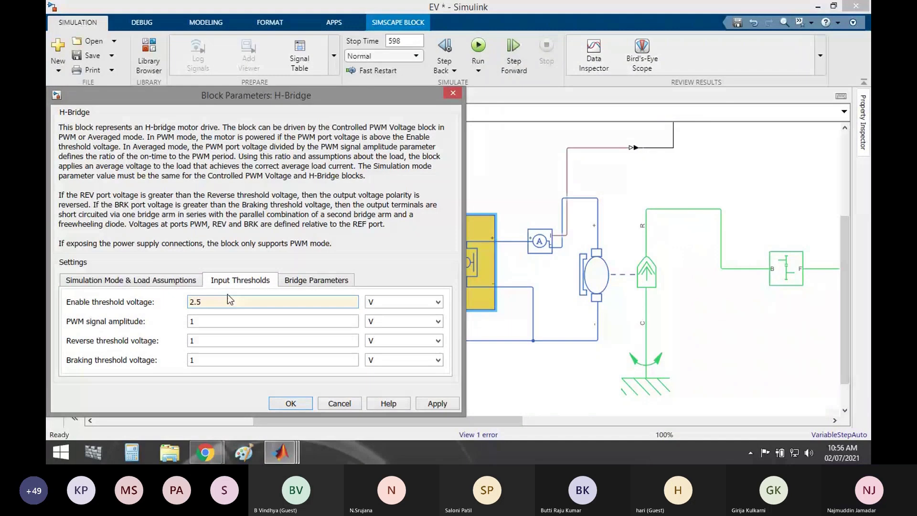
key("Tab")
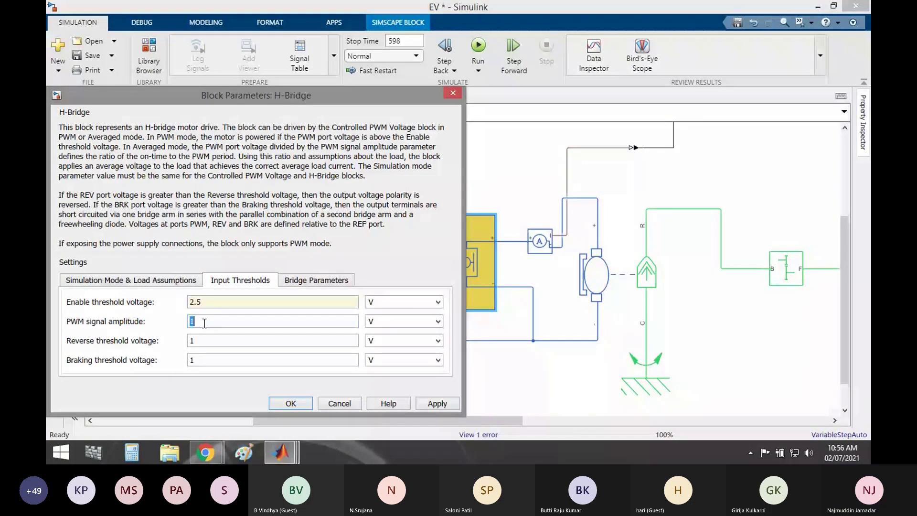
double_click(204, 322)
type("2.5")
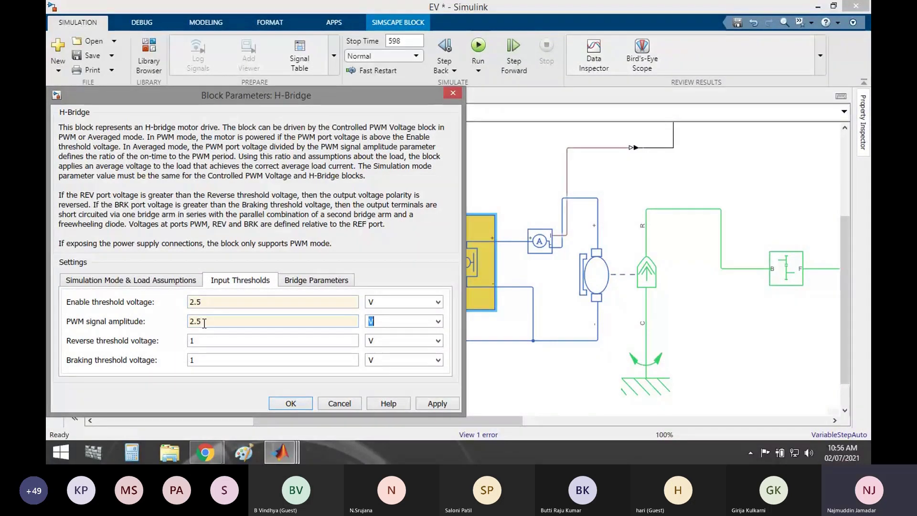
Set the H-Bridge's reverse and braking threshold voltages to 2.5 V each, check its bridge parameters and rerun the simulation
key("Tab")
type("2.5")
key("Tab")
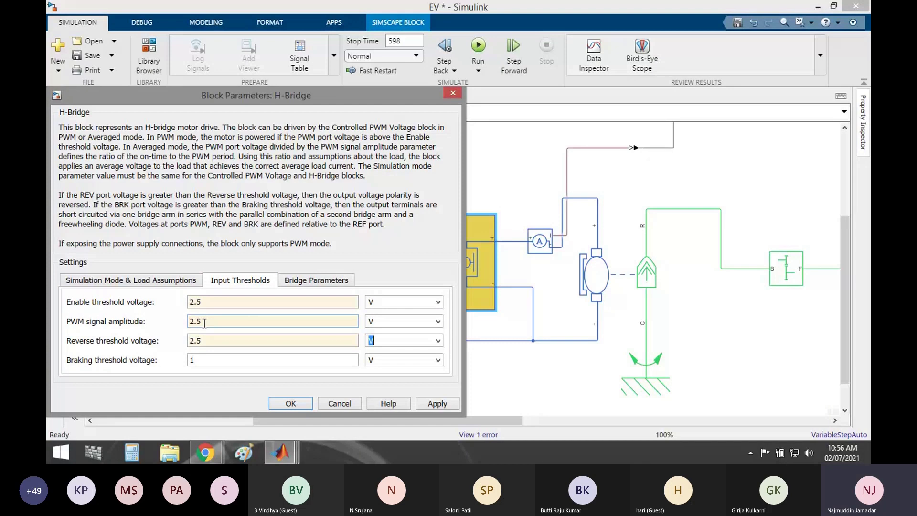
key("Tab")
type("2.5")
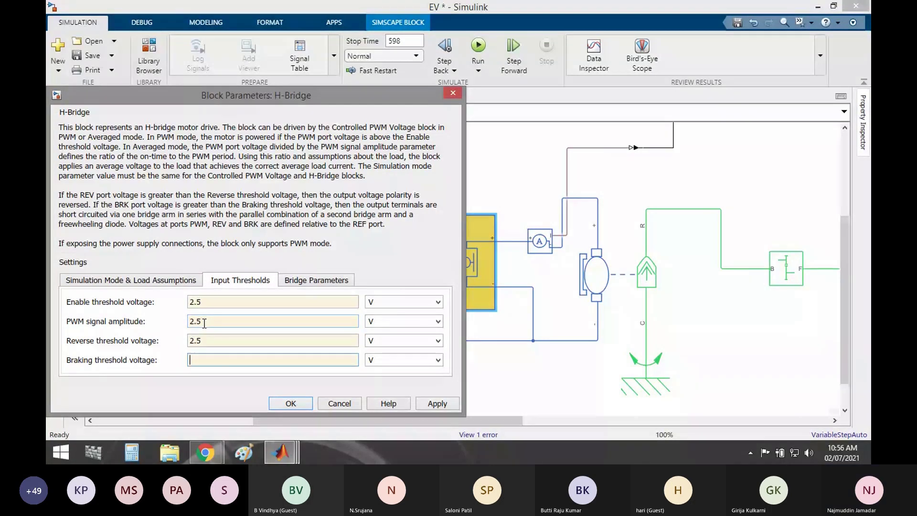
left_click(303, 281)
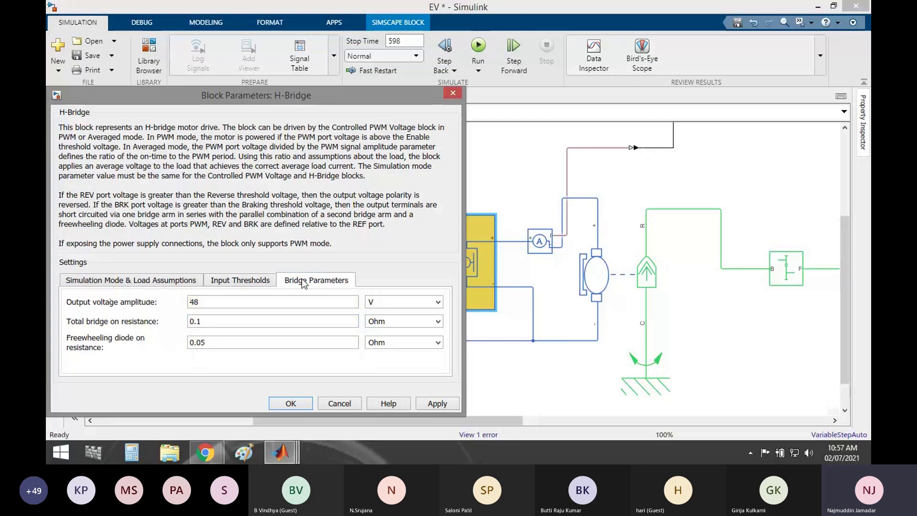
left_click(322, 400)
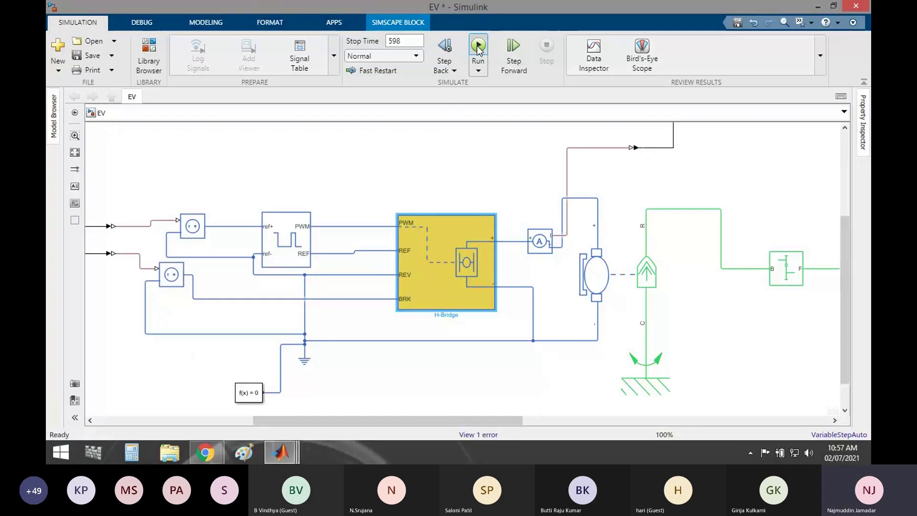
left_click(478, 45)
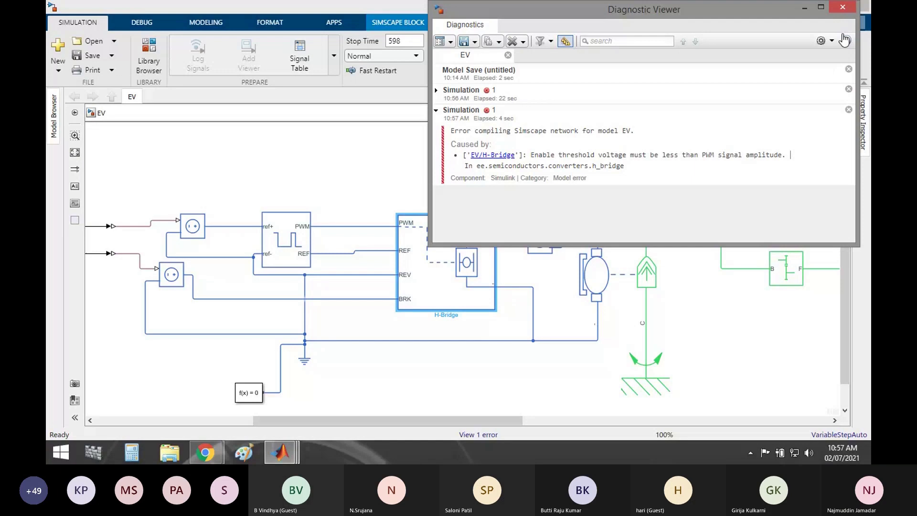
Check the Controlled PWM Voltage block's input scaling and output voltage amplitude, and run the simulation again
left_click(309, 245)
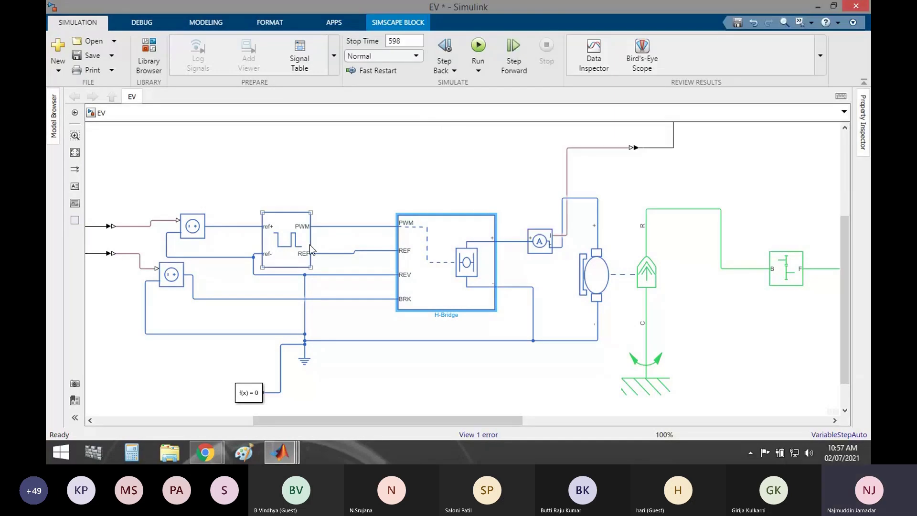
double_click(309, 244)
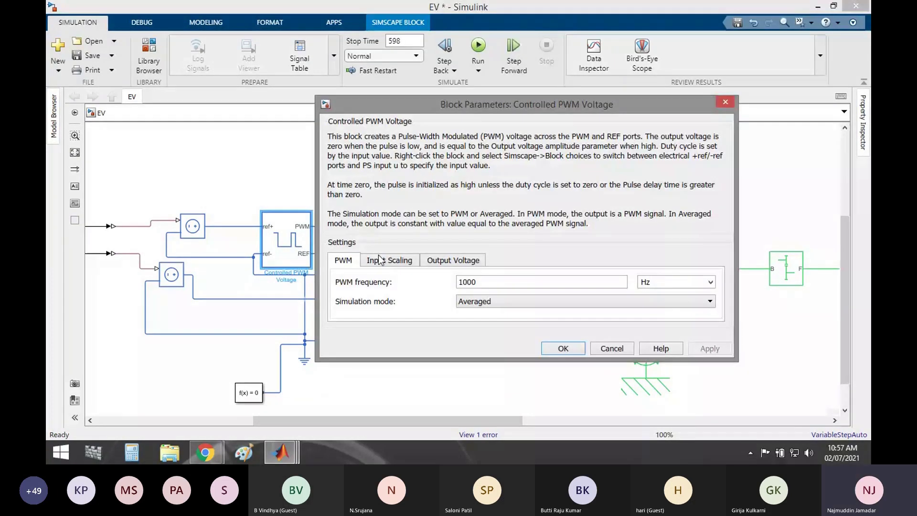
left_click(381, 260)
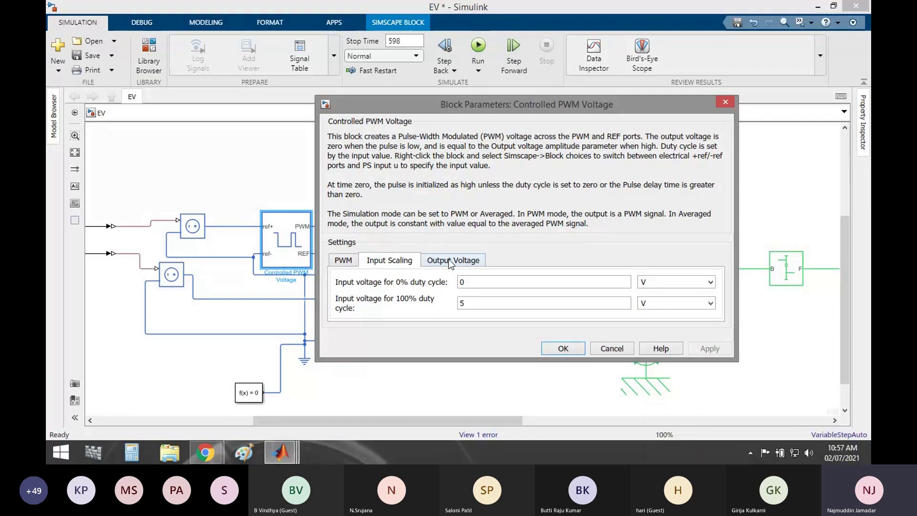
left_click(449, 259)
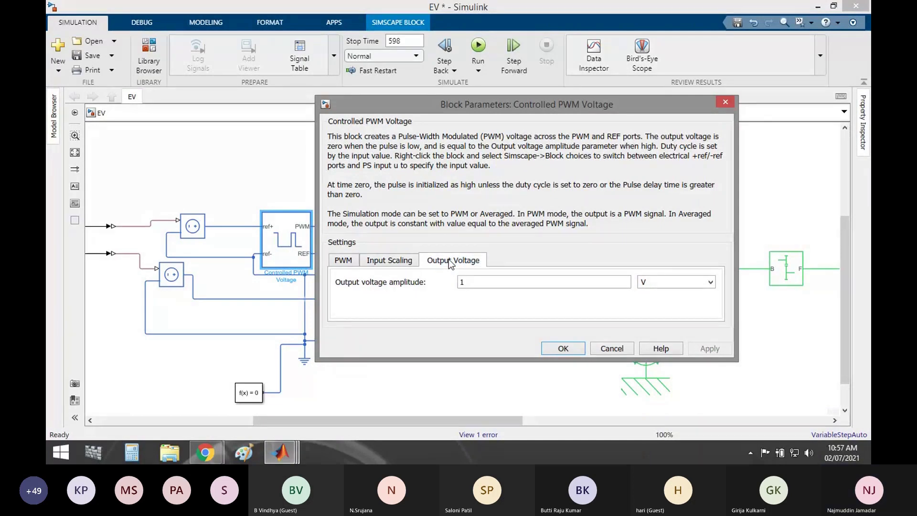
double_click(482, 280)
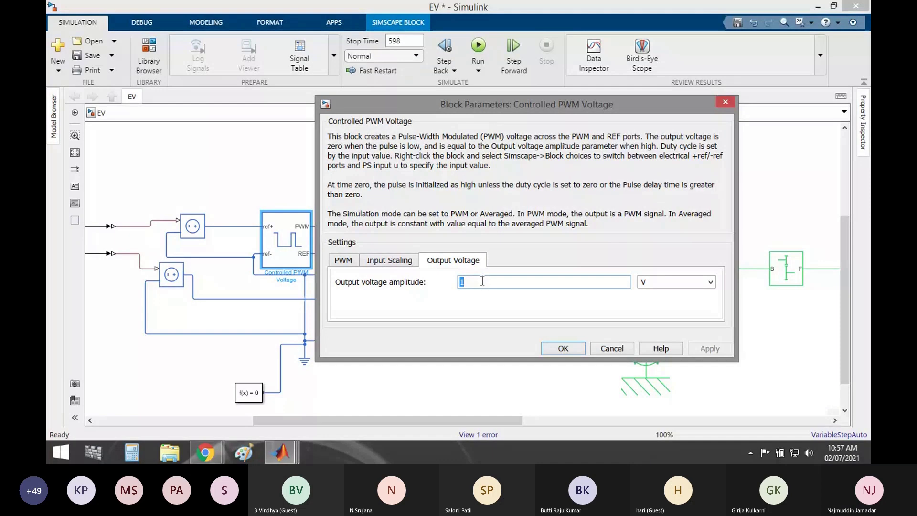
key("Return")
key("ctrl+t")
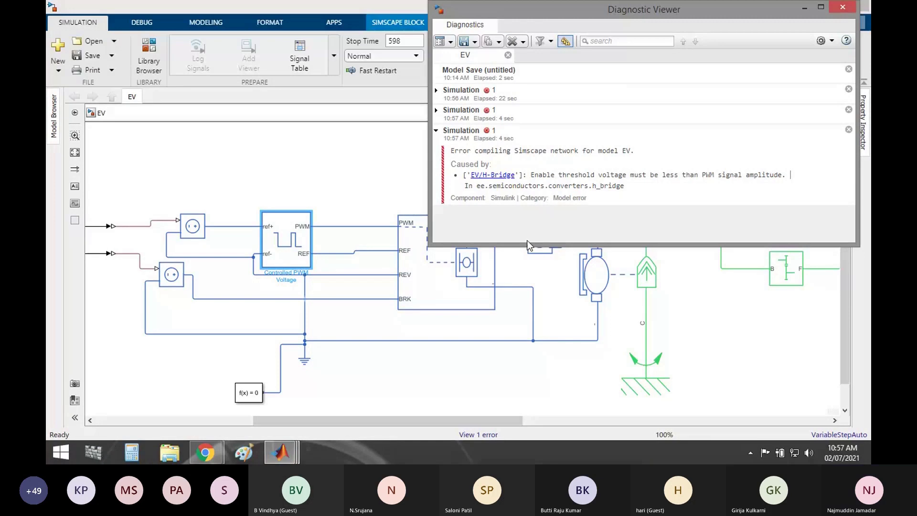
Switch to the EVModel reference model and check its Controlled PWM Voltage block's input scaling and output voltage settings
left_click(370, 407)
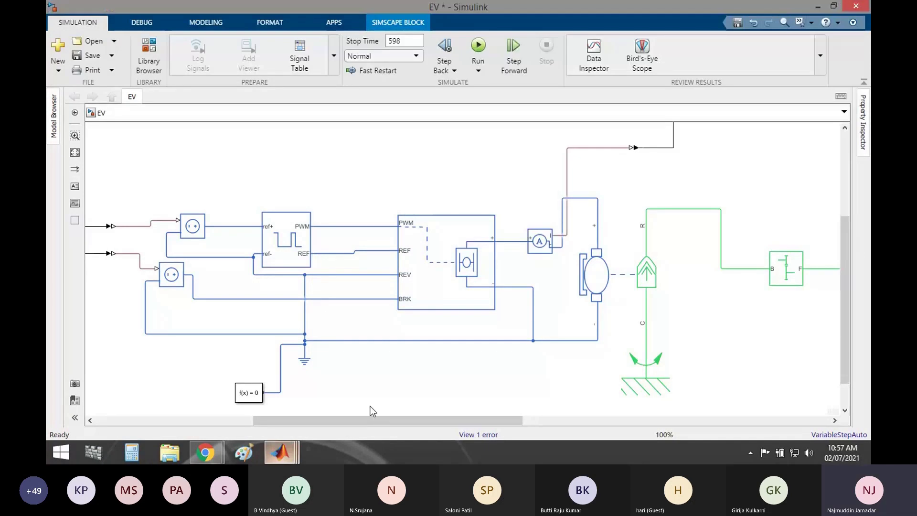
left_click(288, 451)
left_click(288, 404)
scroll(328, 257, "down", 1)
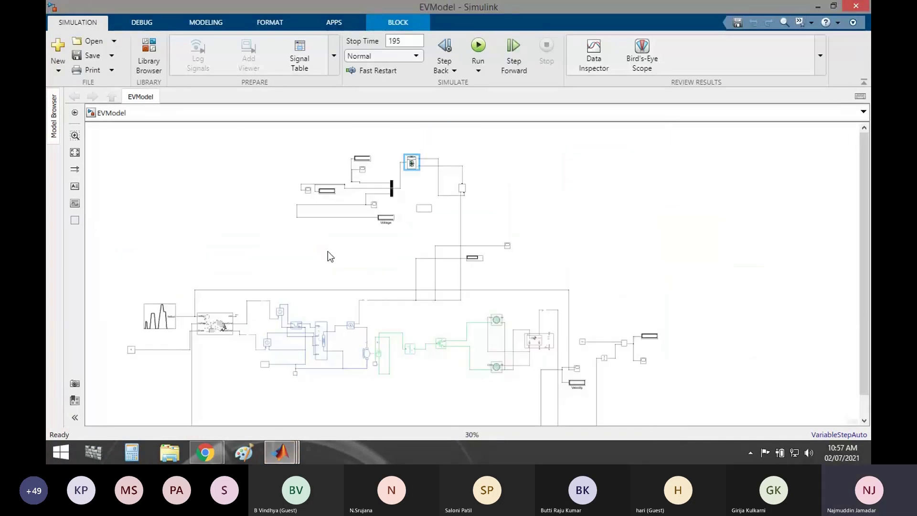
scroll(328, 256, "up", 3)
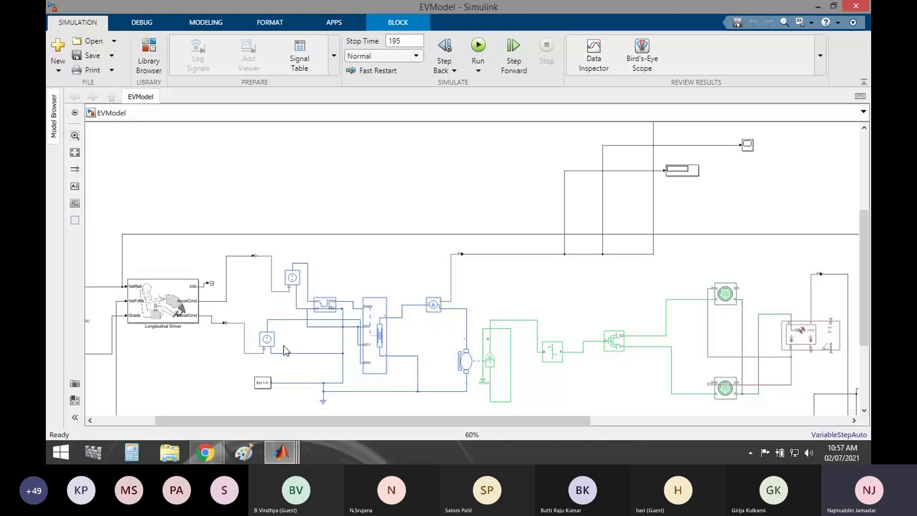
left_click(326, 310)
left_click(325, 306)
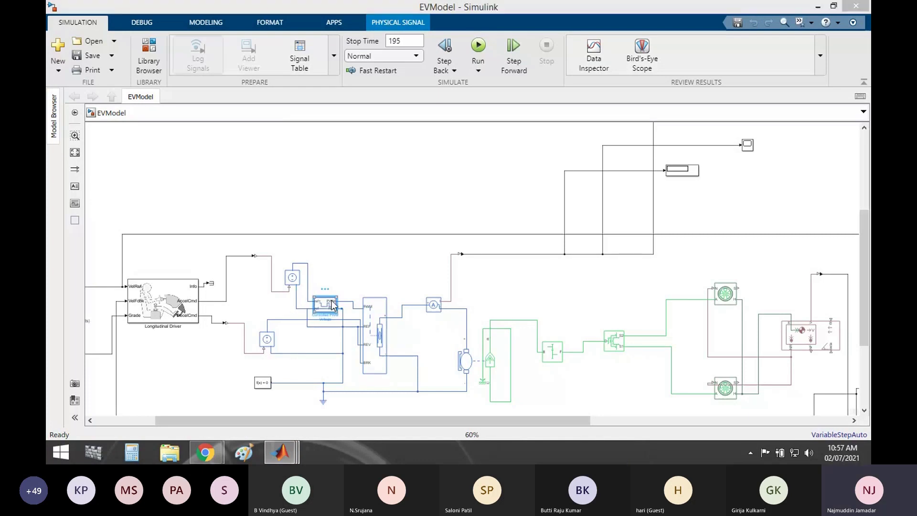
double_click(333, 304)
left_click(406, 315)
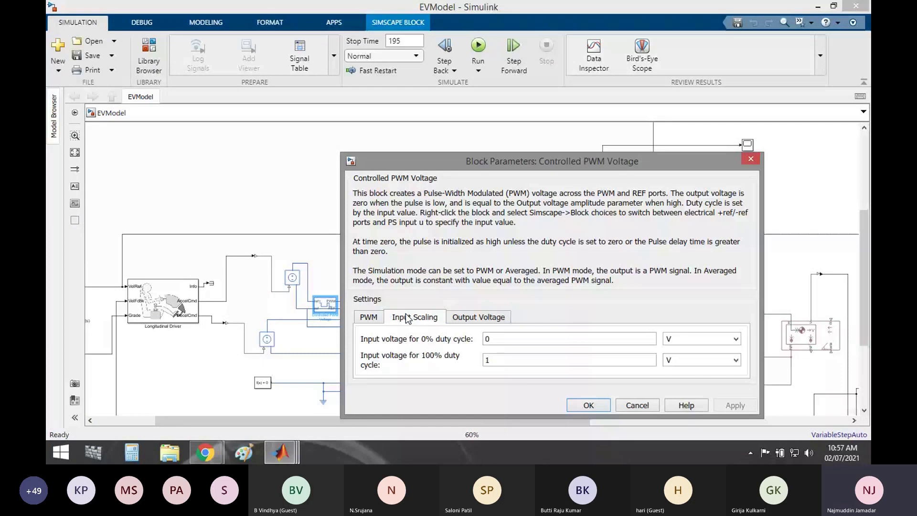
left_click(481, 317)
key("Escape")
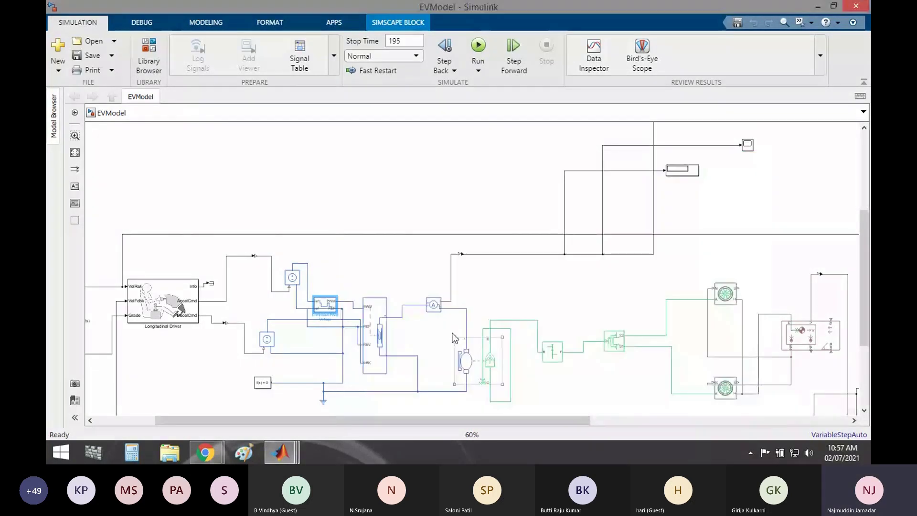
Open the H-Bridge block's parameters in EVModel, and check the Microsoft Teams meeting before returning to the model
left_click(377, 329)
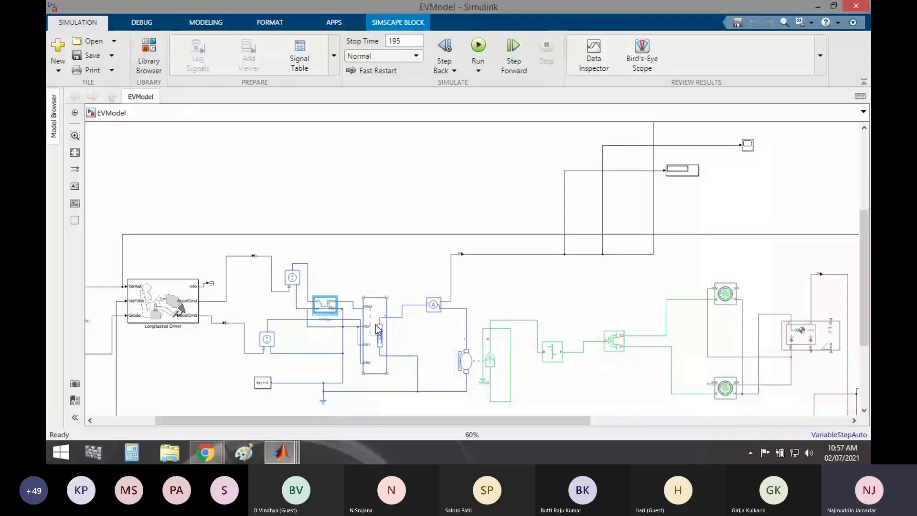
double_click(378, 329)
mouse_move(217, 452)
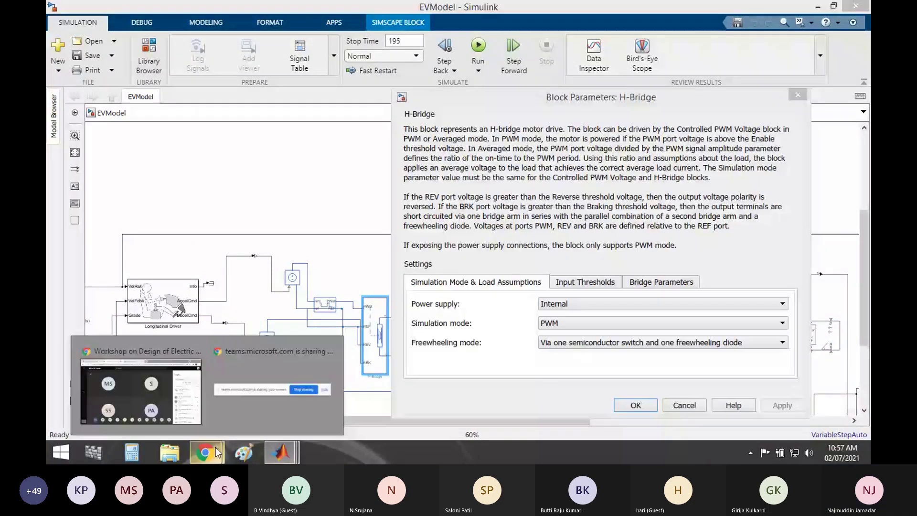
left_click(216, 447)
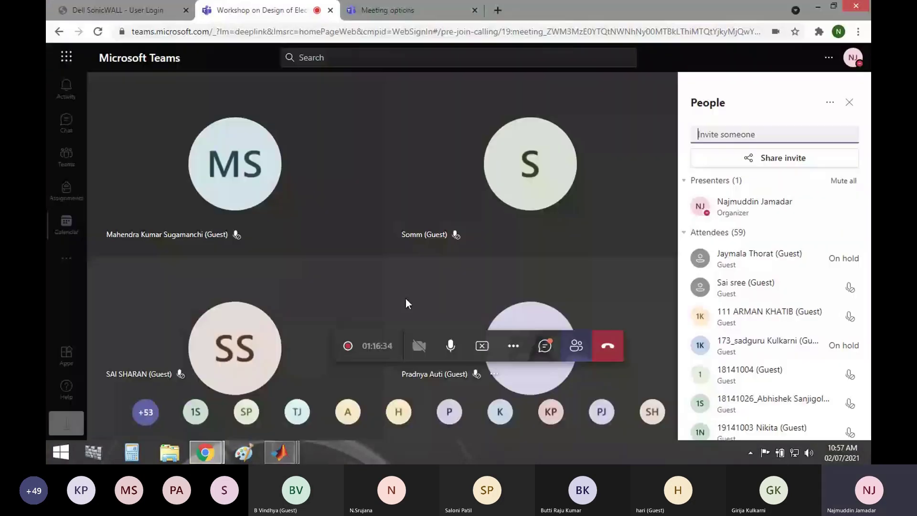
mouse_move(286, 440)
left_click(286, 411)
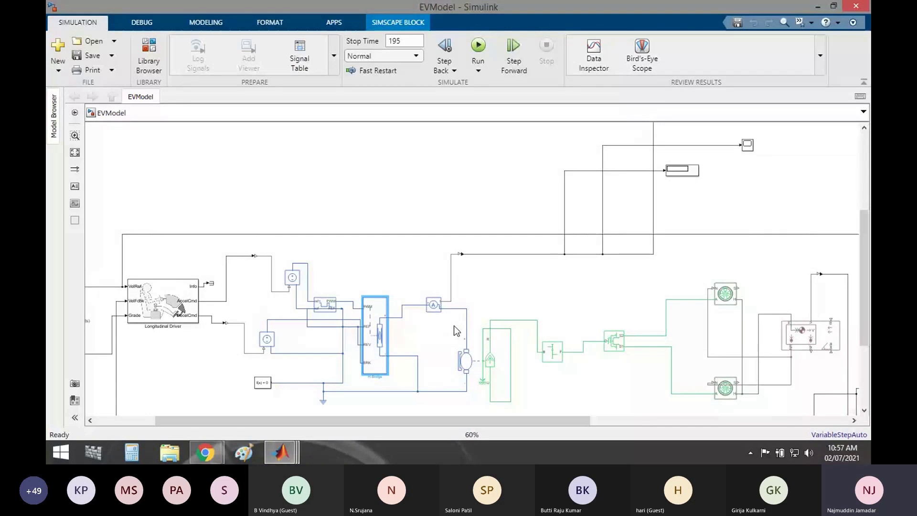
left_click(451, 367)
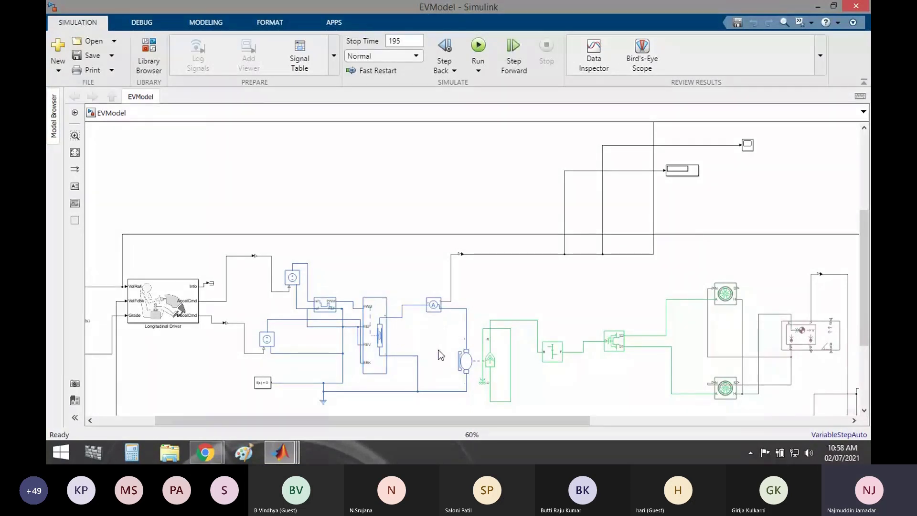
Set EVModel's drive cycle source to NYCC, update the simulation time from it and run the simulation
scroll(346, 350, "down", 5)
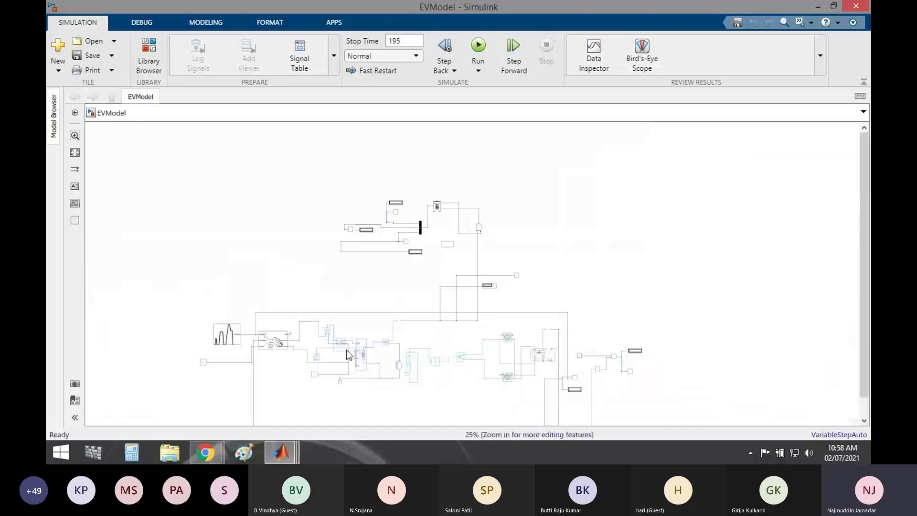
double_click(224, 341)
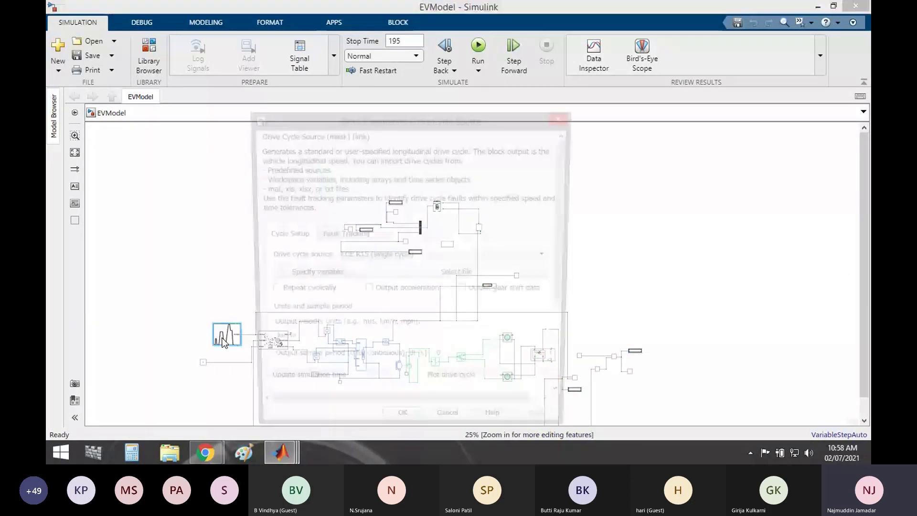
left_click(380, 257)
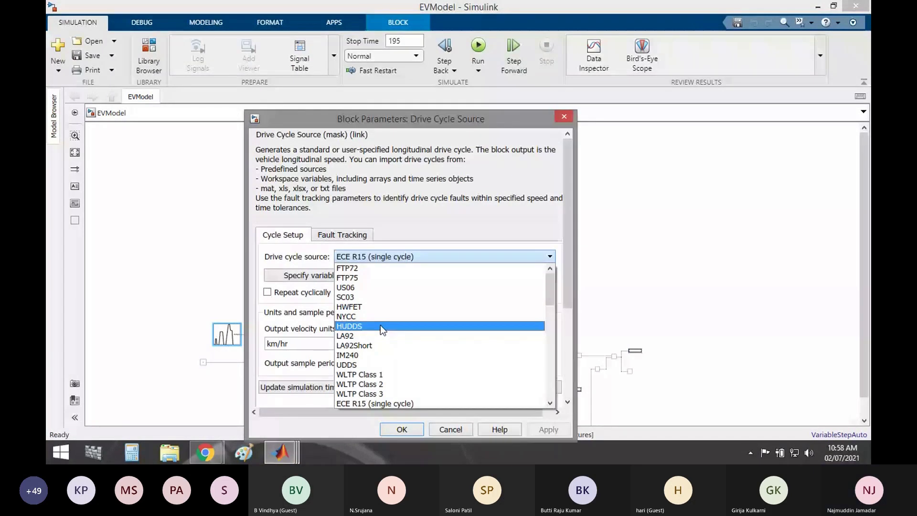
left_click(377, 316)
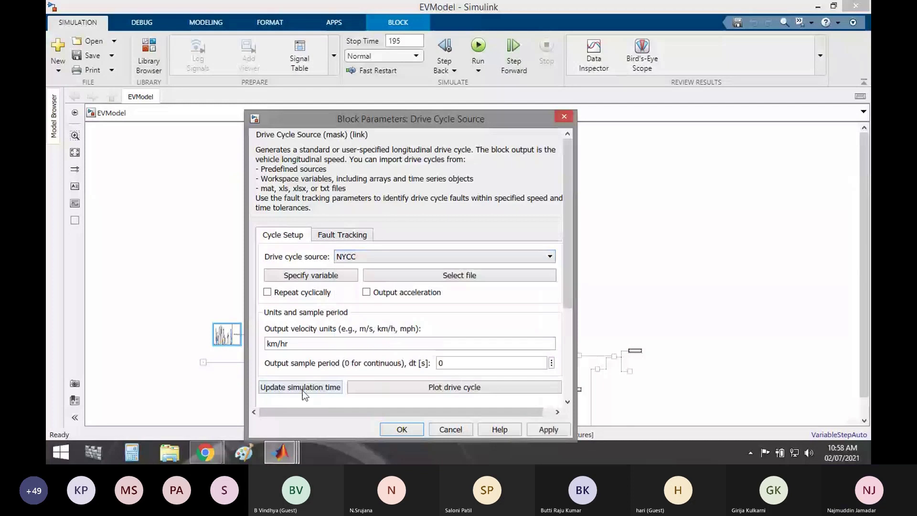
left_click(301, 387)
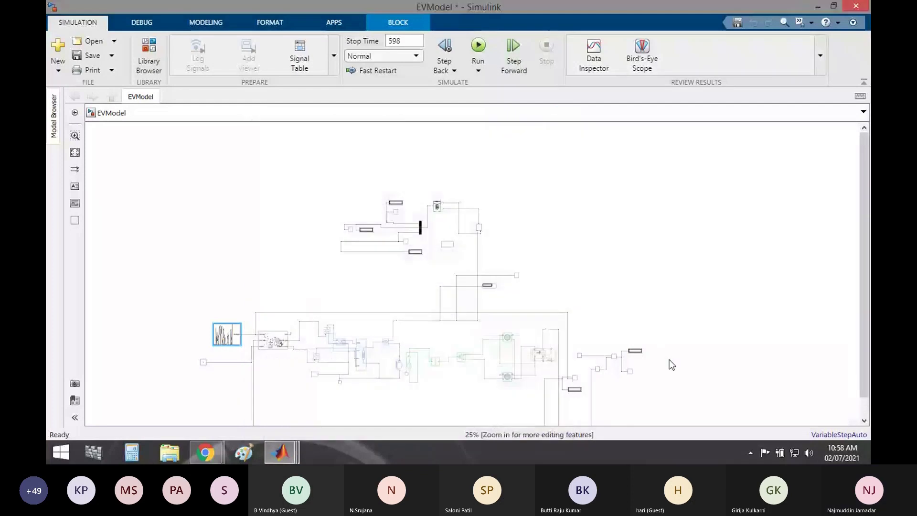
scroll(616, 360, "up", 3)
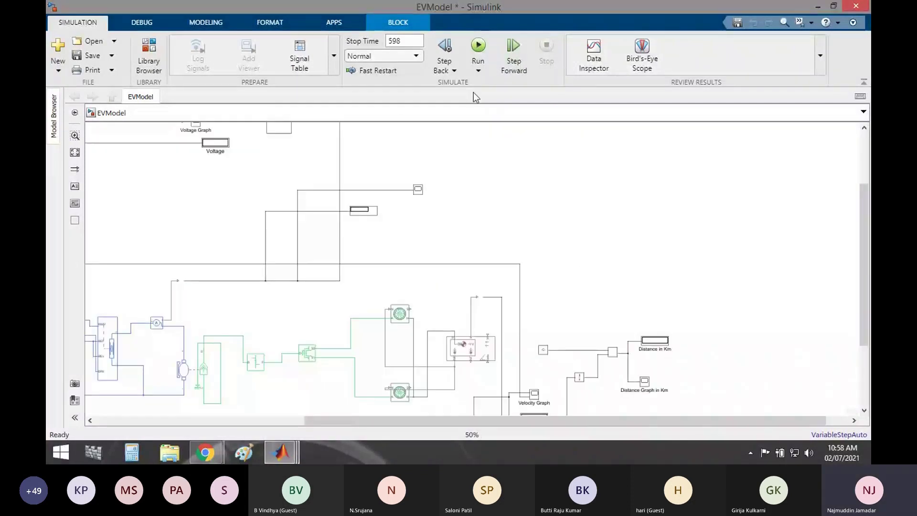
left_click(478, 46)
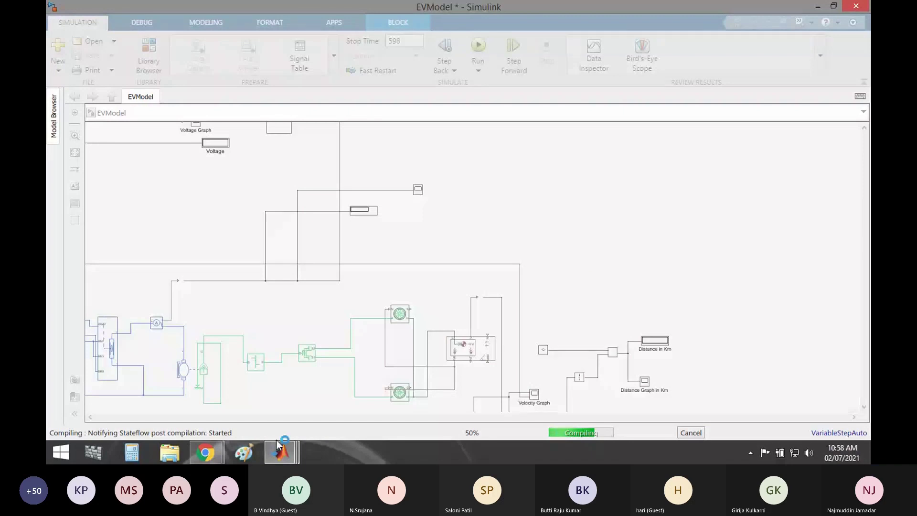
Switch to the Microsoft Teams meeting and read through the latest entries in the meeting chat
mouse_move(207, 460)
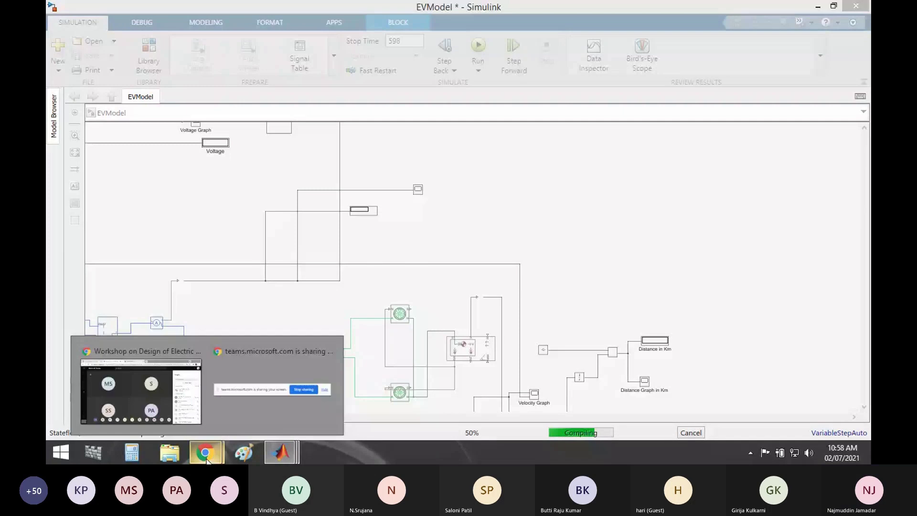
left_click(141, 389)
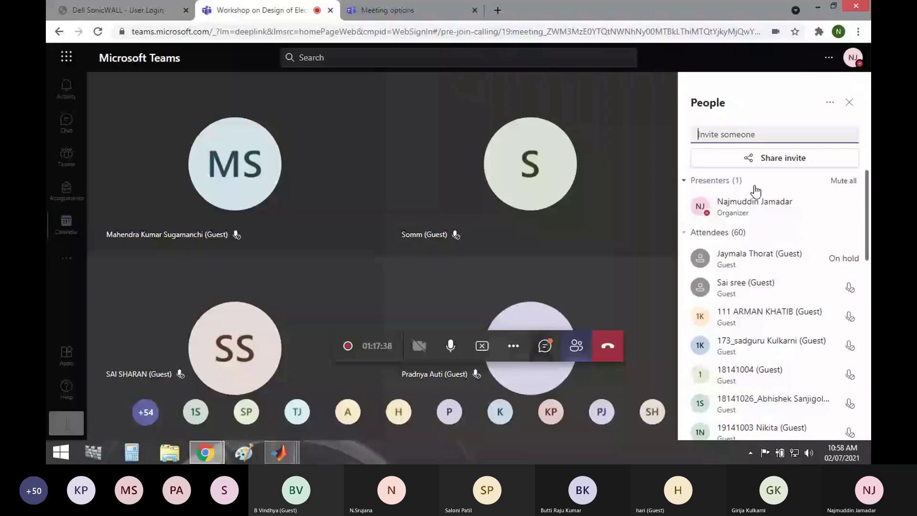
left_click(544, 346)
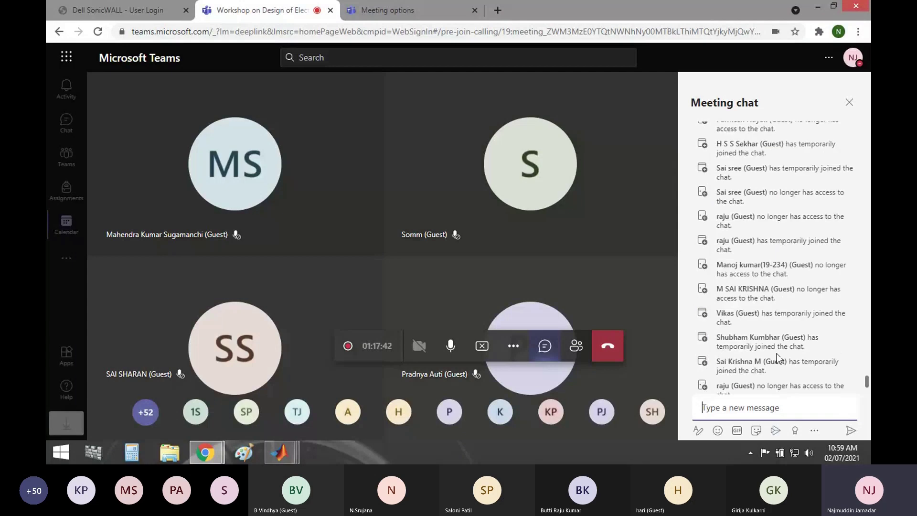
scroll(776, 354, "up", 3)
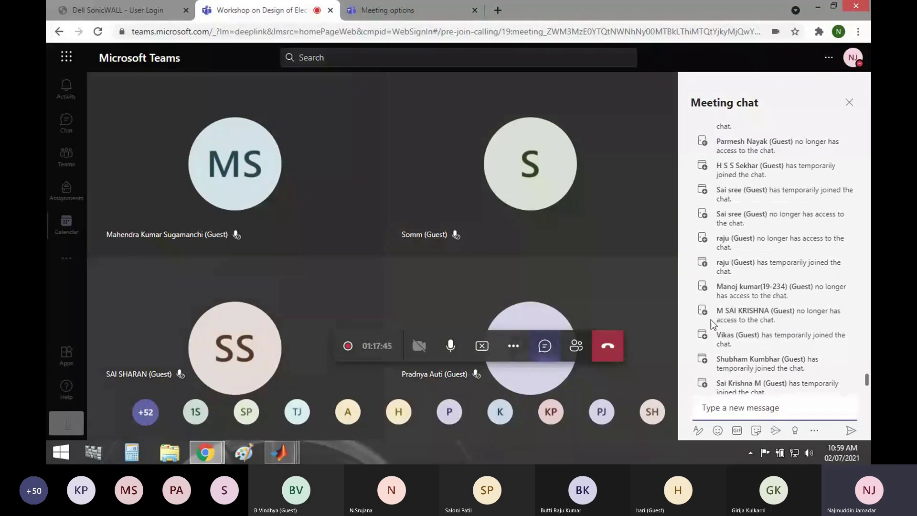
scroll(711, 320, "down", 3)
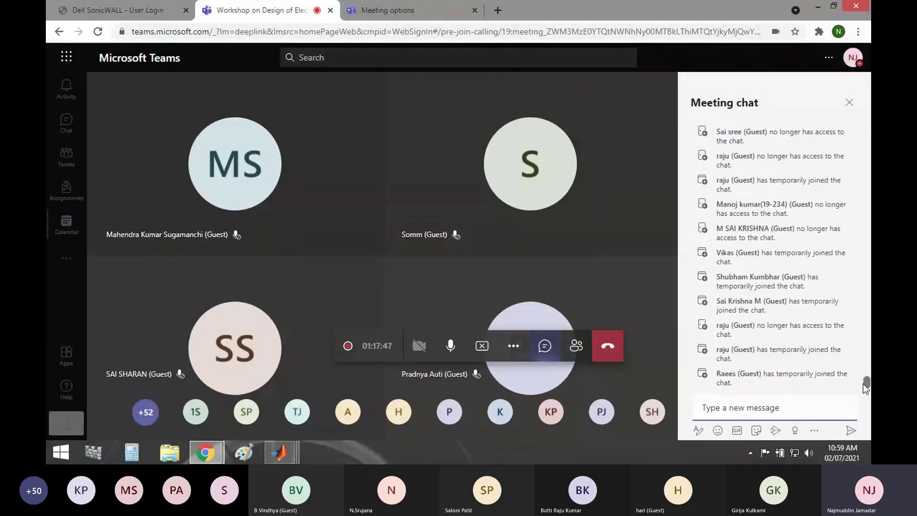
scroll(864, 383, "down", 5)
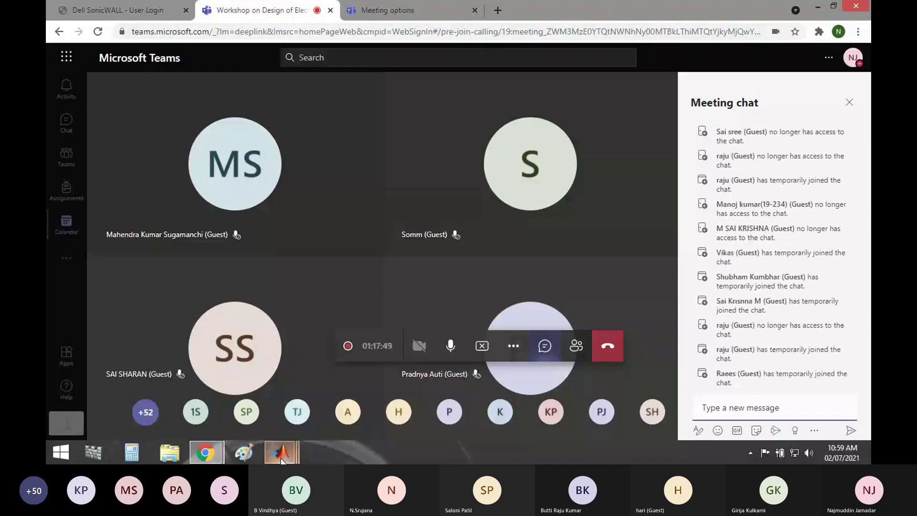
Close the H-Bridge parameters window and return to EVModel to view the whole diagram while the simulation runs
mouse_move(270, 448)
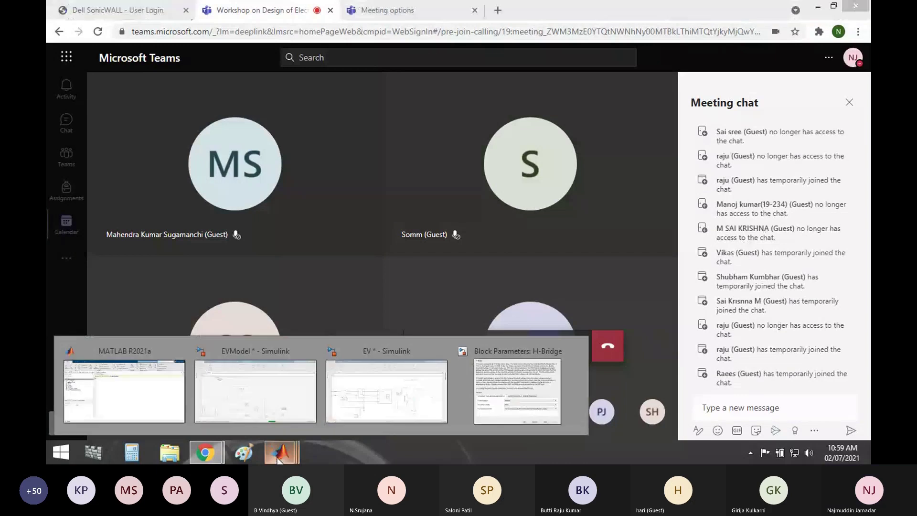
mouse_move(370, 408)
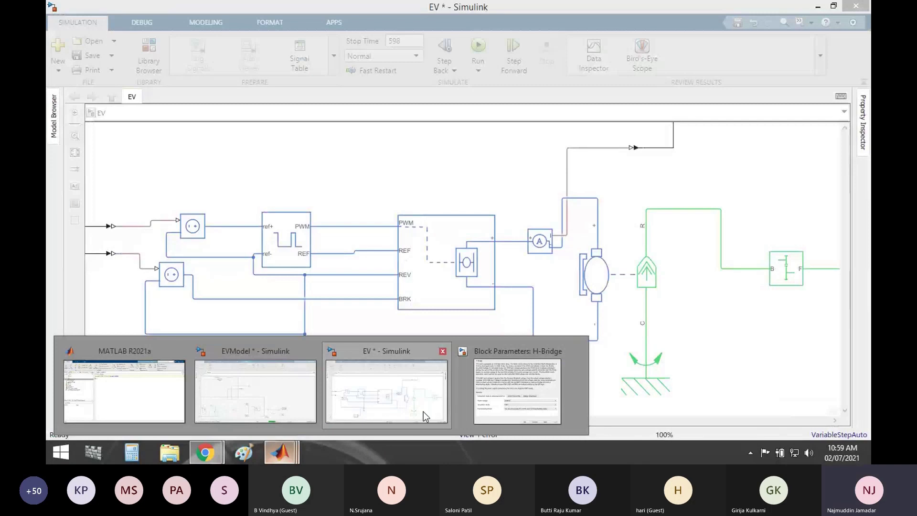
left_click(551, 408)
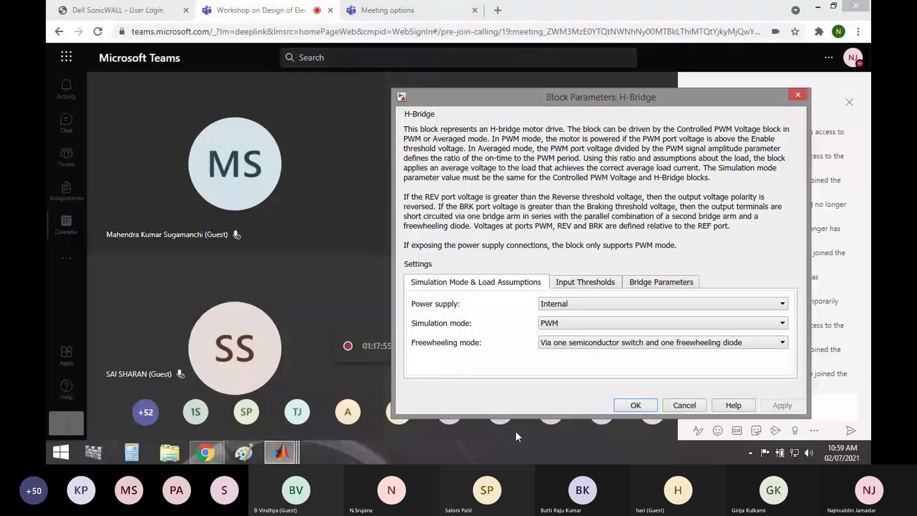
mouse_move(281, 452)
left_click(255, 401)
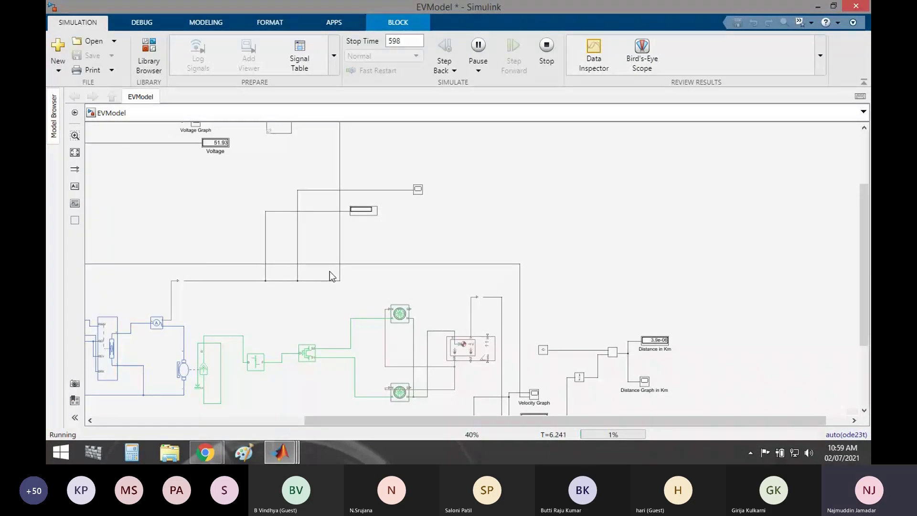
scroll(334, 278, "down", 2)
scroll(337, 278, "down", 1)
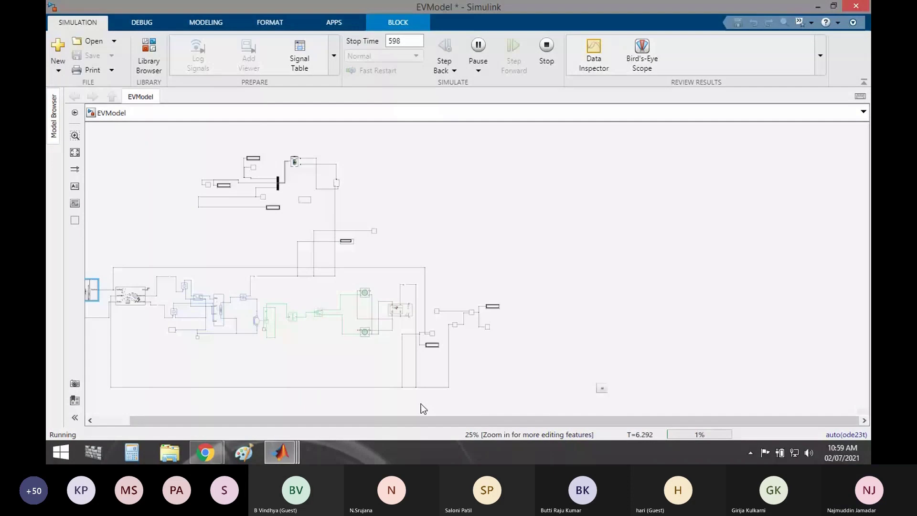
left_click_drag(412, 419, 246, 406)
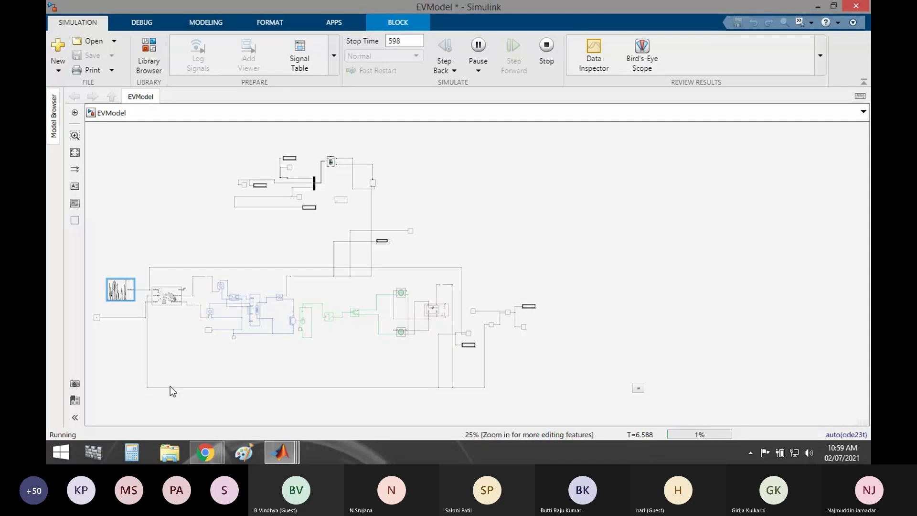
Try to close the EV model window, and go back to the running EVModel simulation
mouse_move(279, 445)
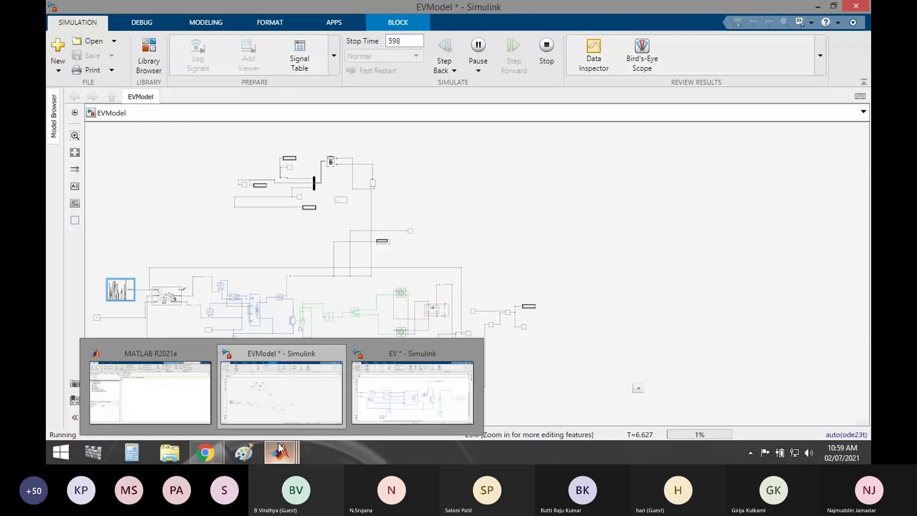
mouse_move(470, 358)
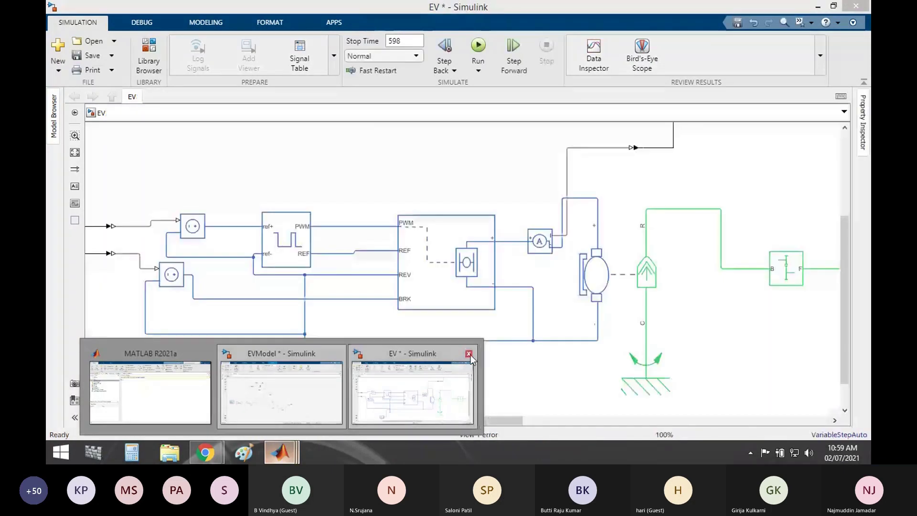
left_click(469, 354)
left_click(407, 236)
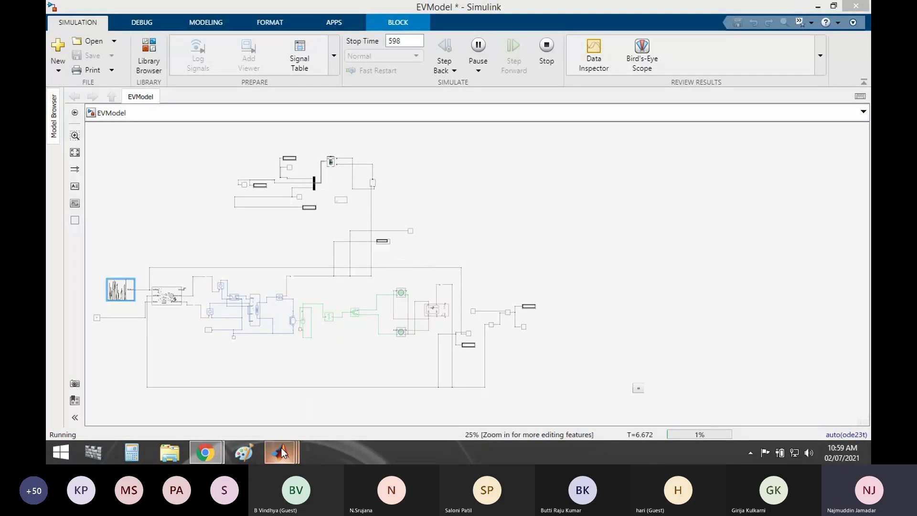
mouse_move(283, 452)
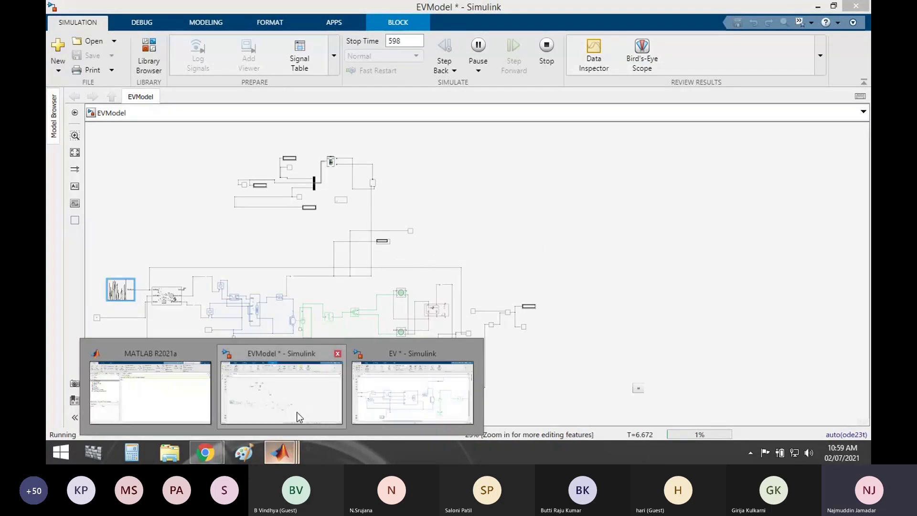
left_click(300, 411)
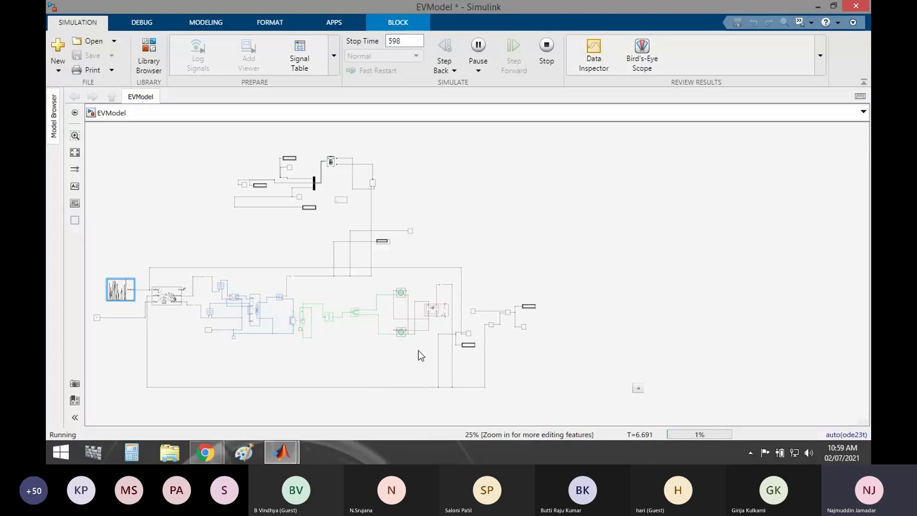
Stop the running EVModel simulation and close the Simulation Data Inspector
scroll(615, 326, "up", 1)
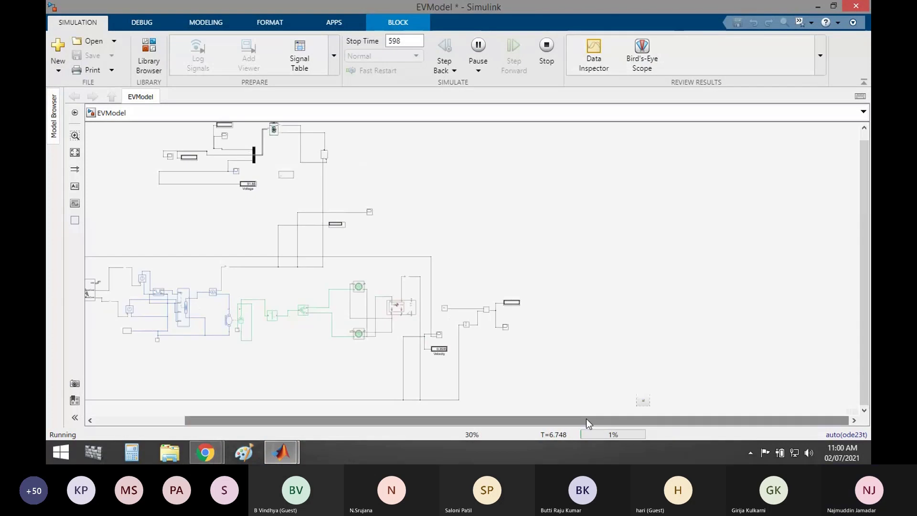
left_click_drag(586, 418, 417, 418)
scroll(767, 420, "up", 1)
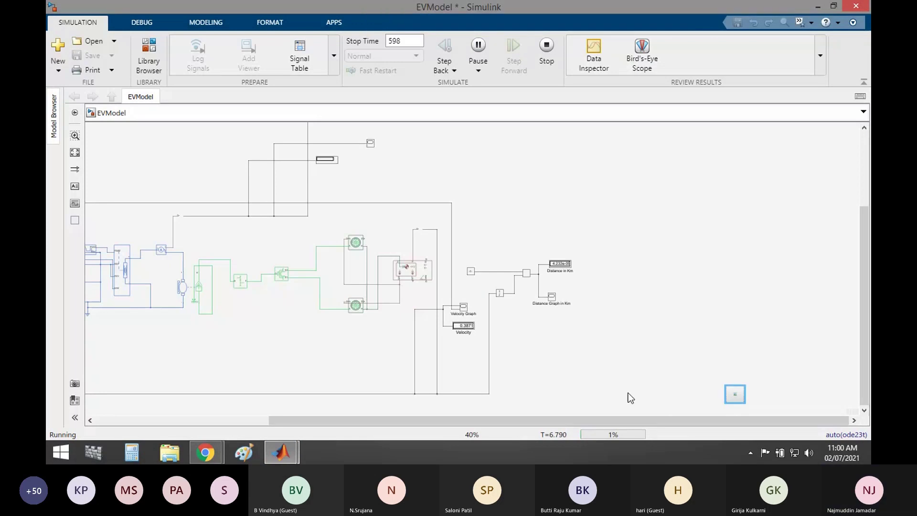
left_click(546, 59)
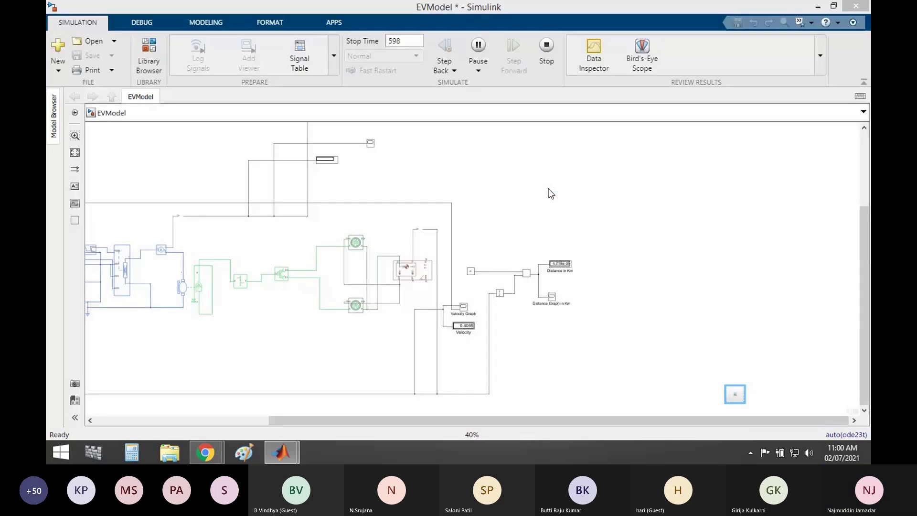
left_click(734, 394)
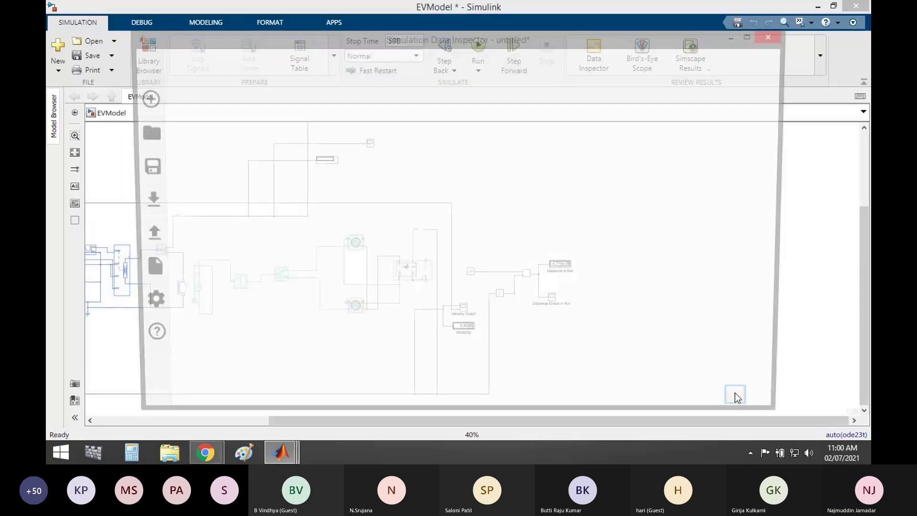
left_click(774, 35)
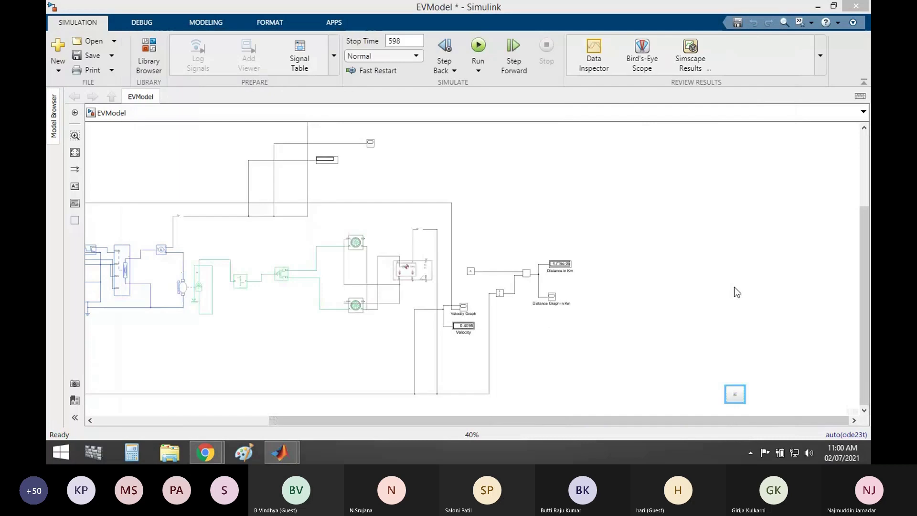
Delete the stray image block from the empty canvas area beyond the distance graph
left_click(714, 391)
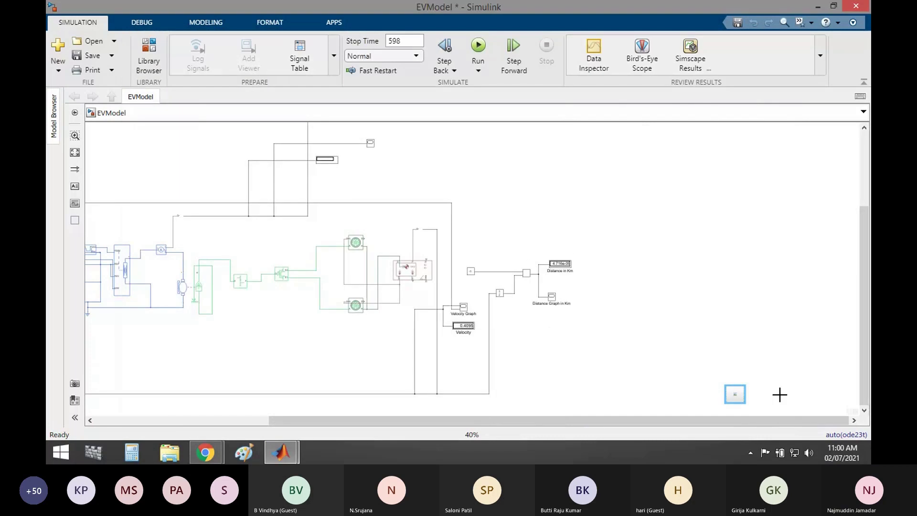
scroll(779, 378, "up", 5)
left_click_drag(698, 405, 561, 270)
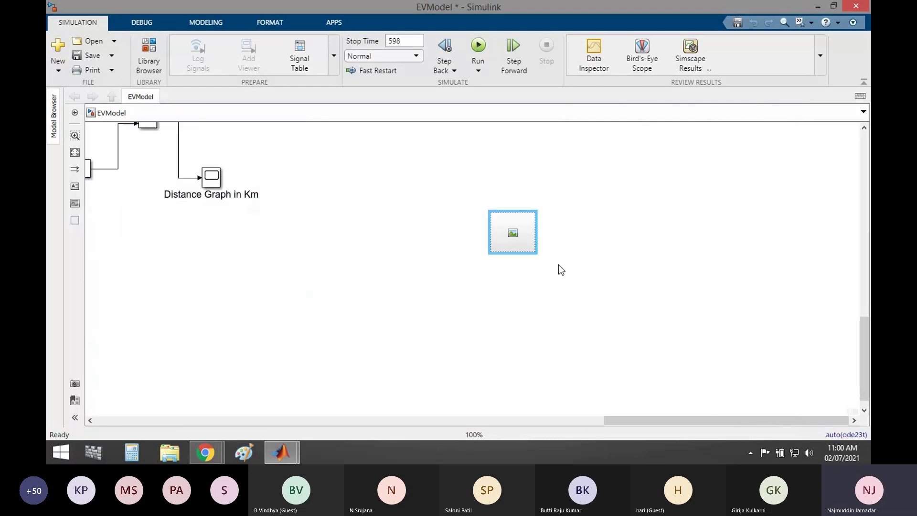
scroll(323, 271, "down", 8)
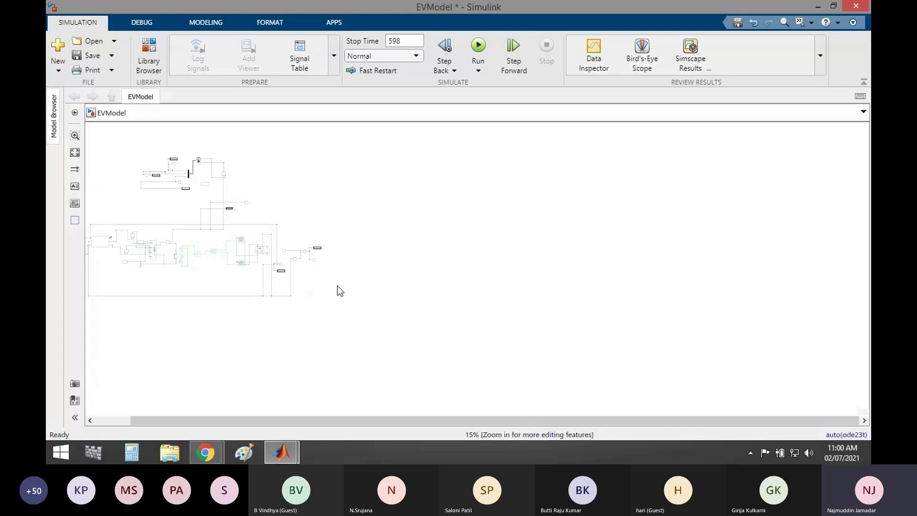
Select the whole EVModel diagram, move it toward the middle of the canvas and clear the selection
left_click_drag(437, 420, 365, 294)
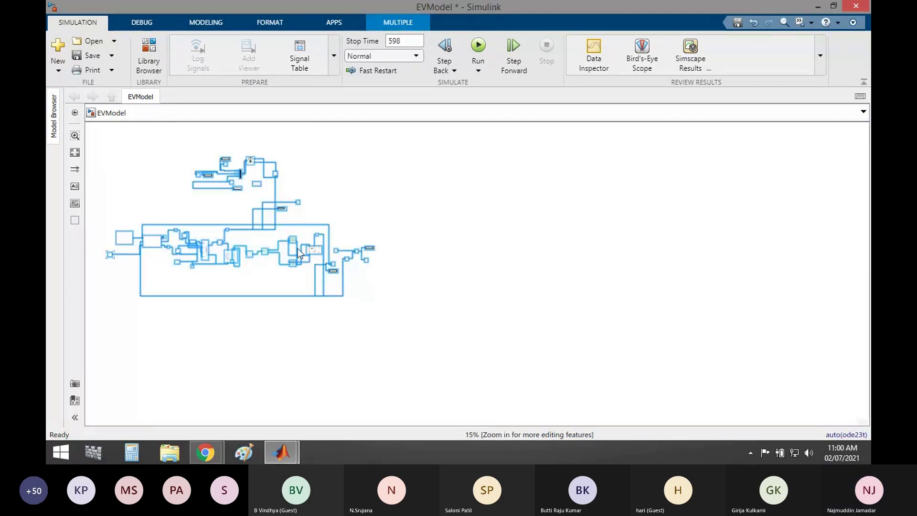
left_click_drag(297, 249, 439, 261)
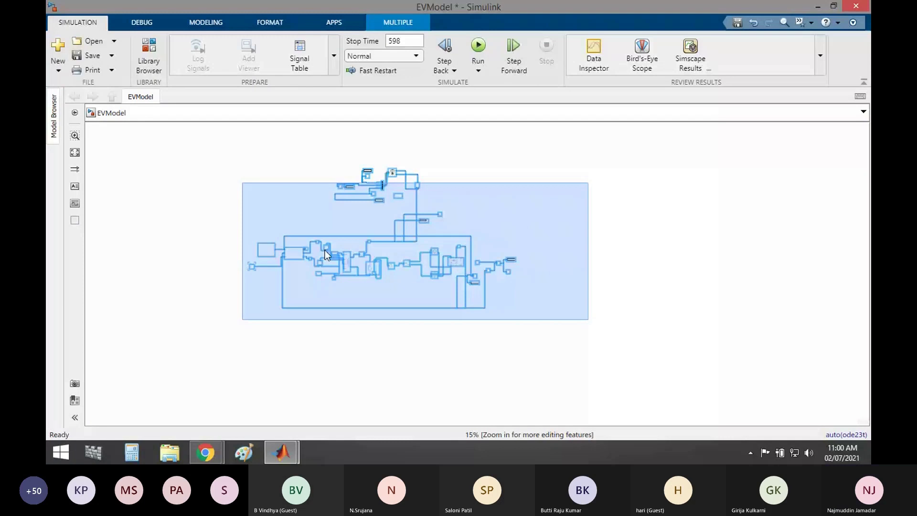
left_click_drag(325, 251, 324, 250)
scroll(533, 270, "up", 3)
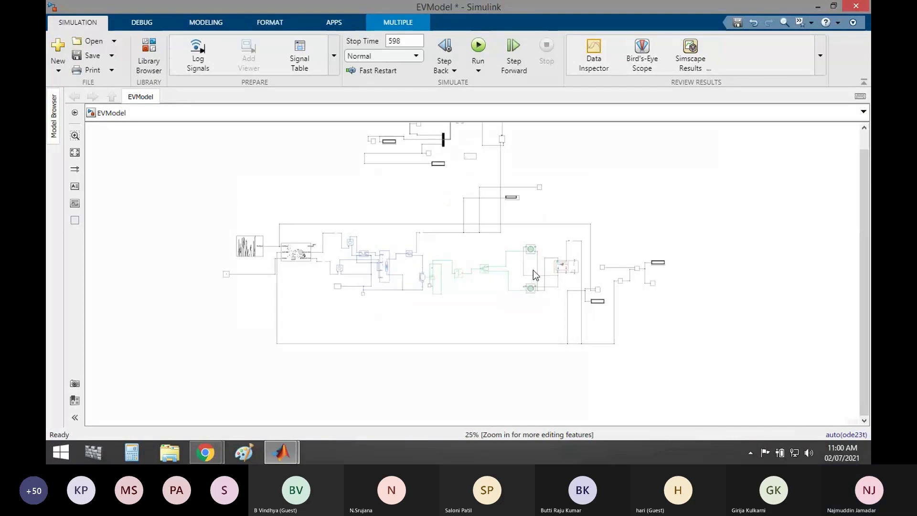
scroll(533, 270, "up", 2)
left_click(515, 270)
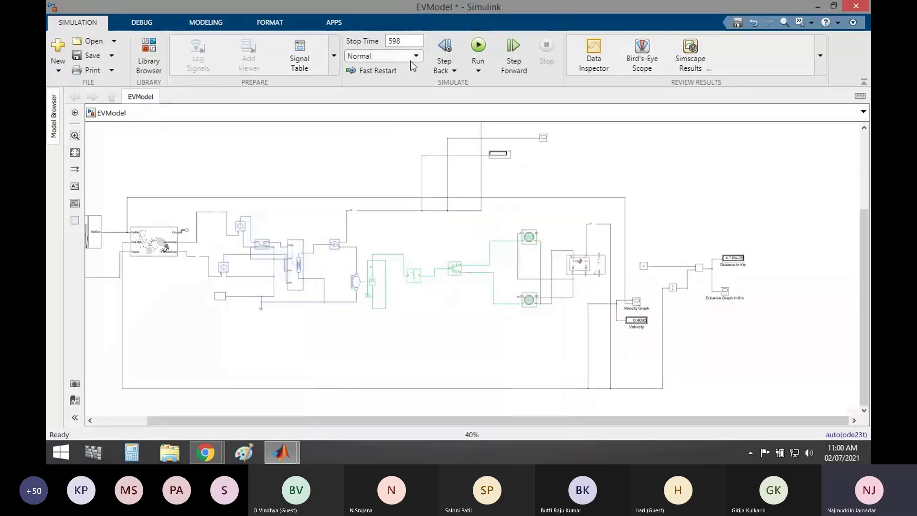
Set the simulation mode to Accelerator and run the EVModel simulation
left_click(411, 59)
left_click(408, 85)
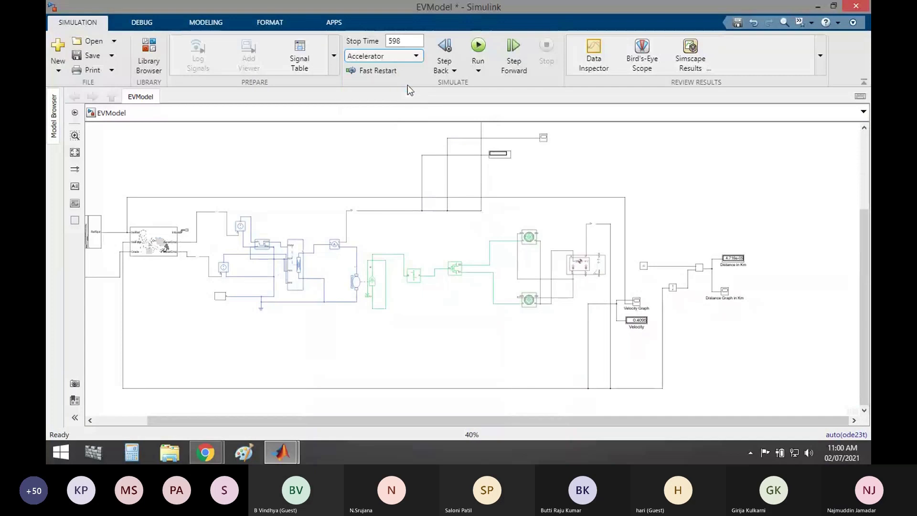
left_click(479, 48)
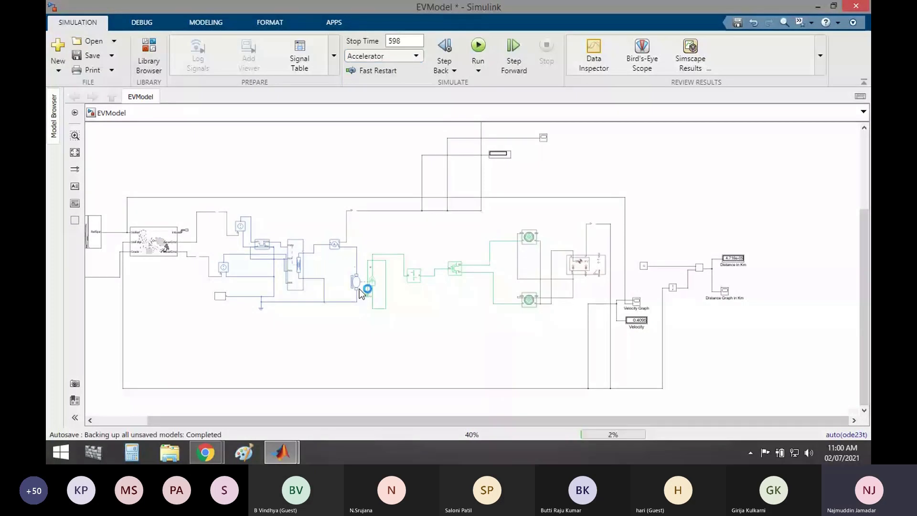
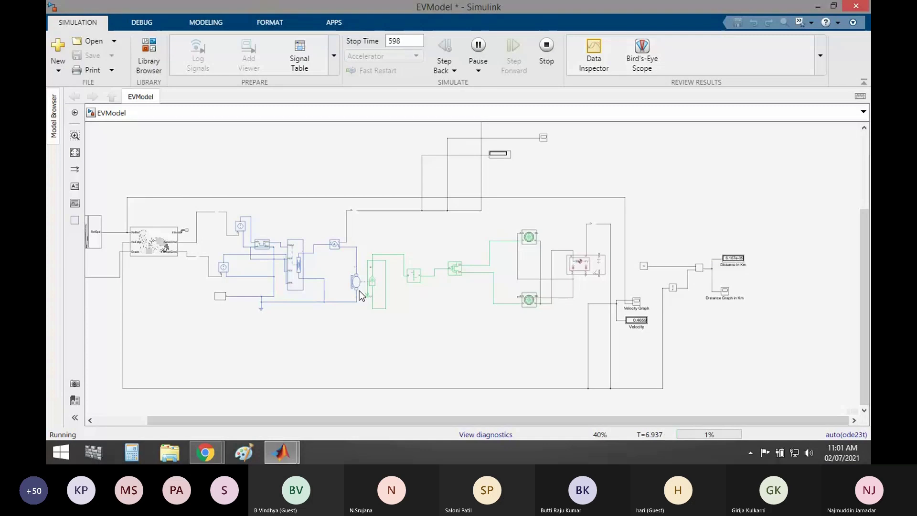
View the Velocity Graph scope during the run with its axes scaled to fit the signal, and close it
scroll(171, 255, "down", 2)
scroll(398, 415, "up", 1)
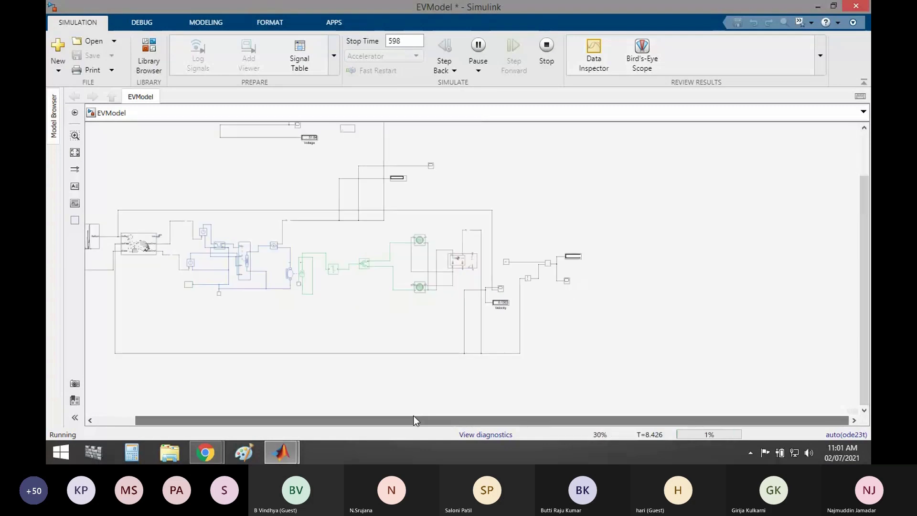
left_click_drag(414, 416, 293, 406)
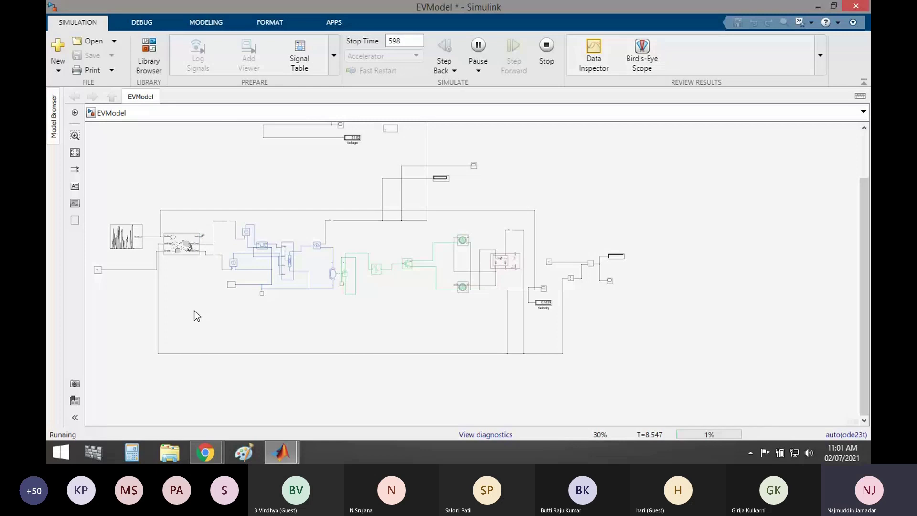
scroll(133, 233, "up", 1)
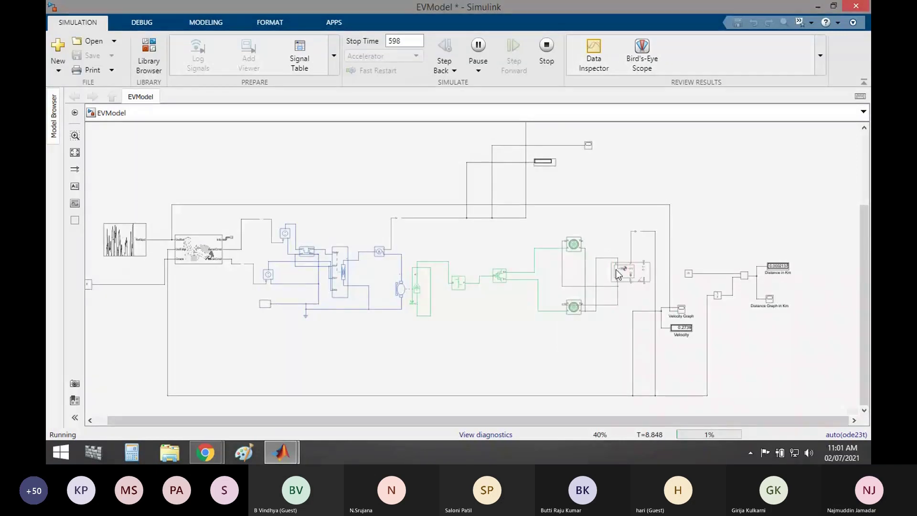
scroll(759, 328, "up", 1)
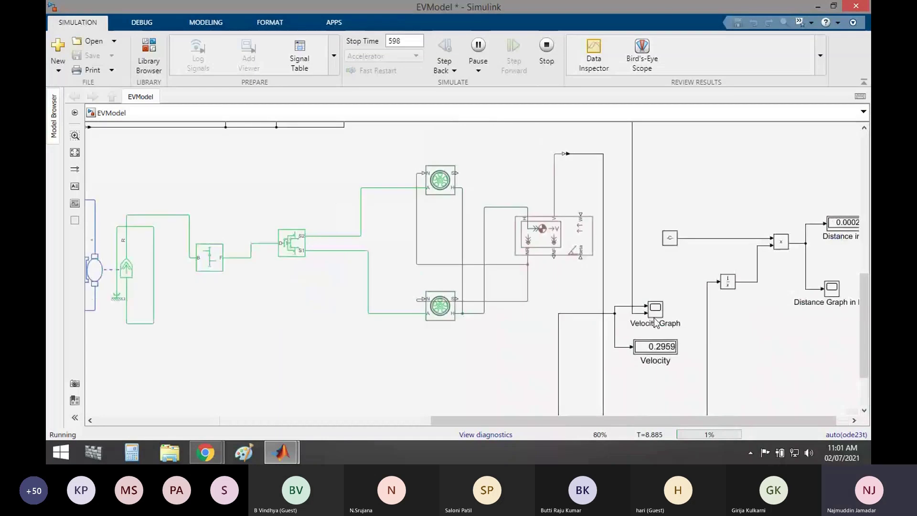
left_click(649, 313)
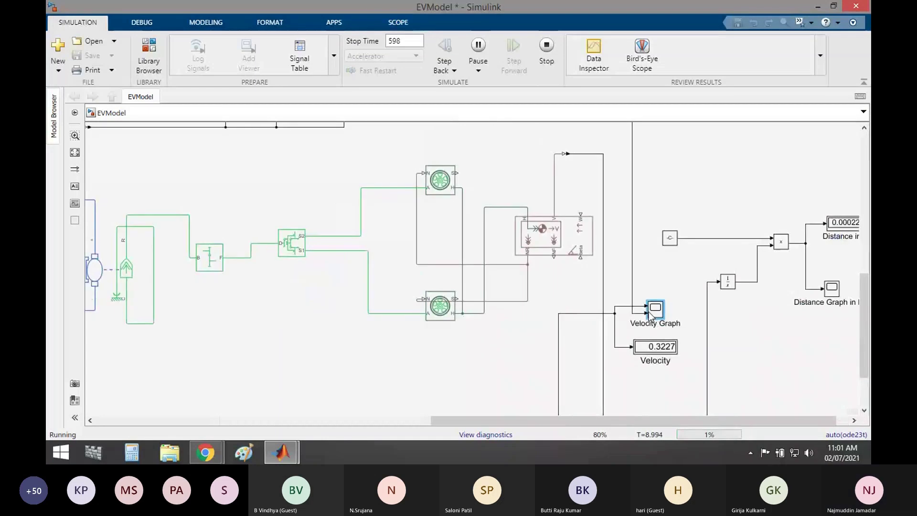
double_click(649, 311)
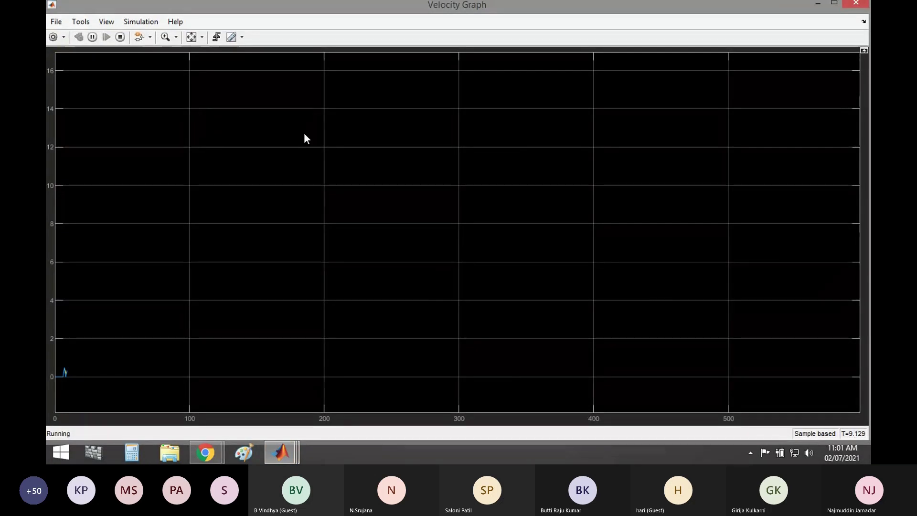
left_click(191, 37)
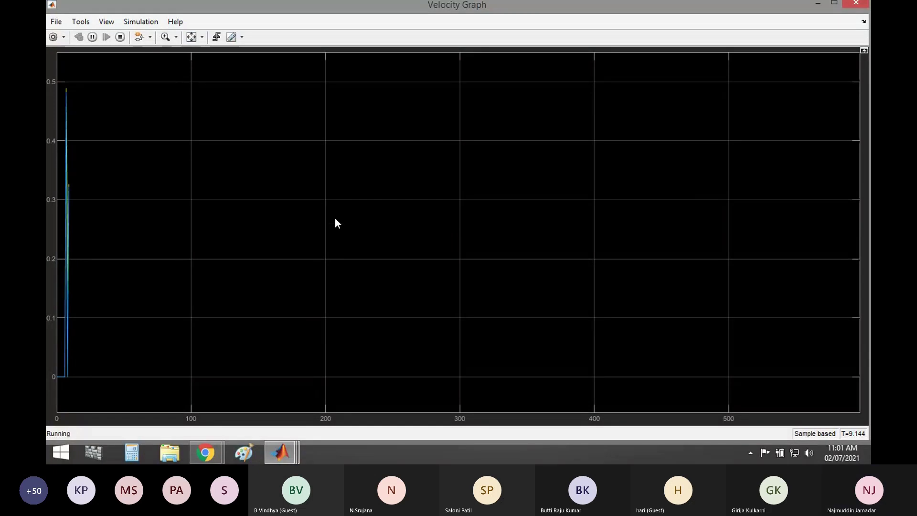
left_click(854, 5)
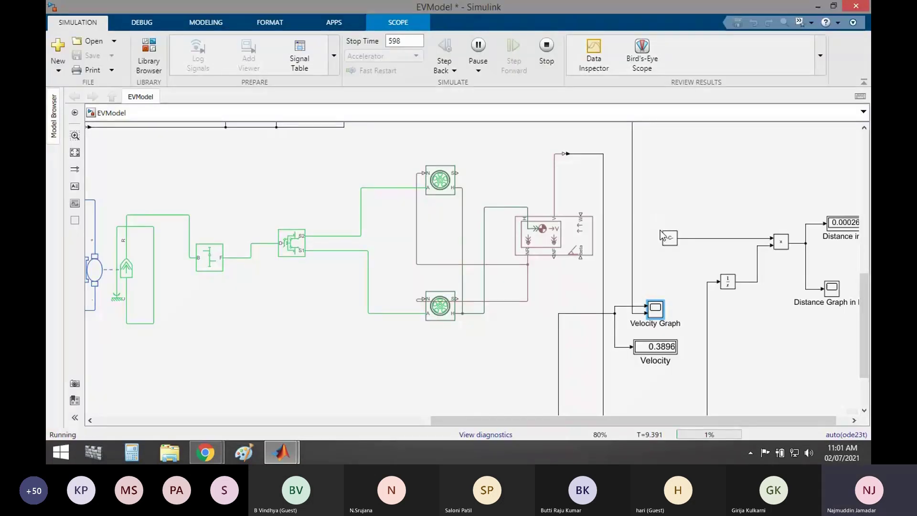
Stop the simulation, dismiss the Simulation Data Inspector and save EVModel
scroll(667, 237, "down", 3)
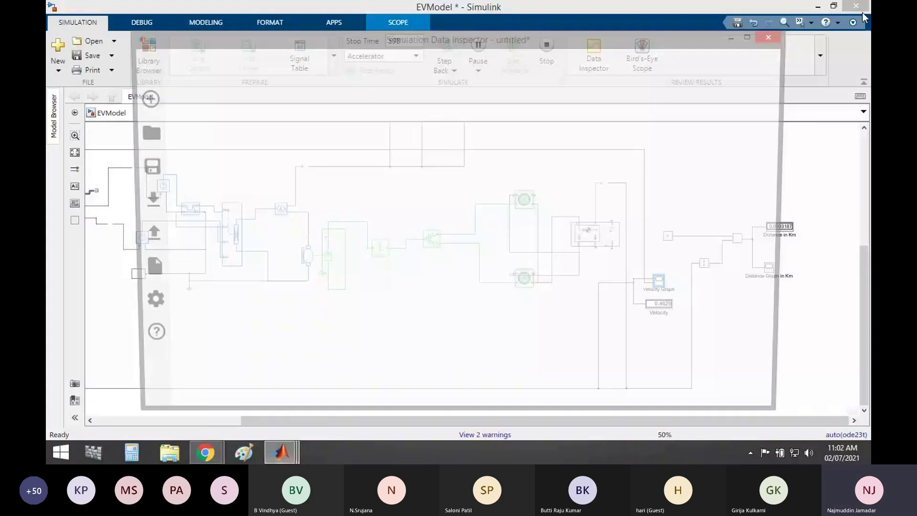
left_click(776, 36)
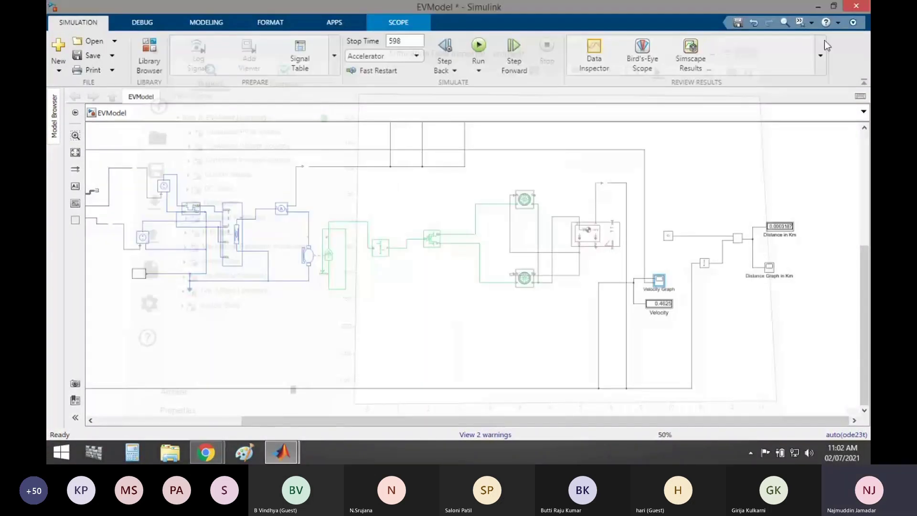
key("ctrl+s")
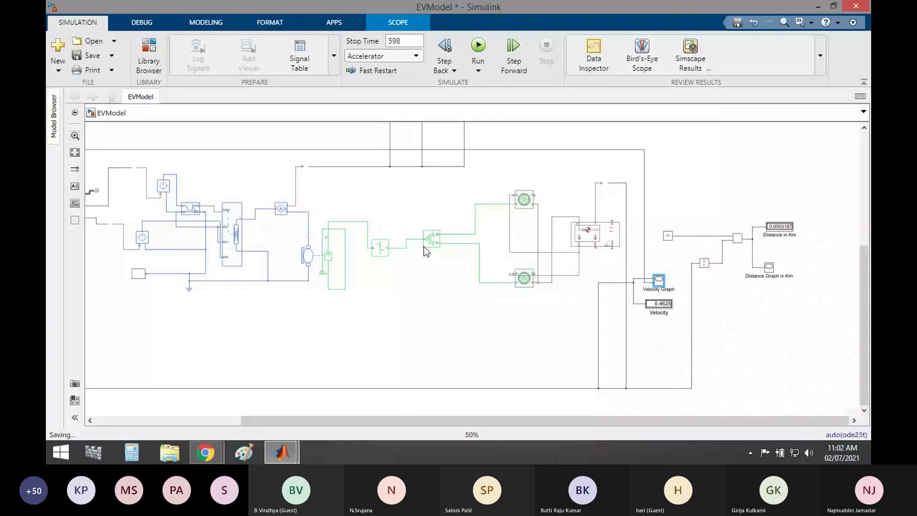
Switch to the main MATLAB window and reopen EVModel.slx from the Student workshop folder
key("alt+Tab")
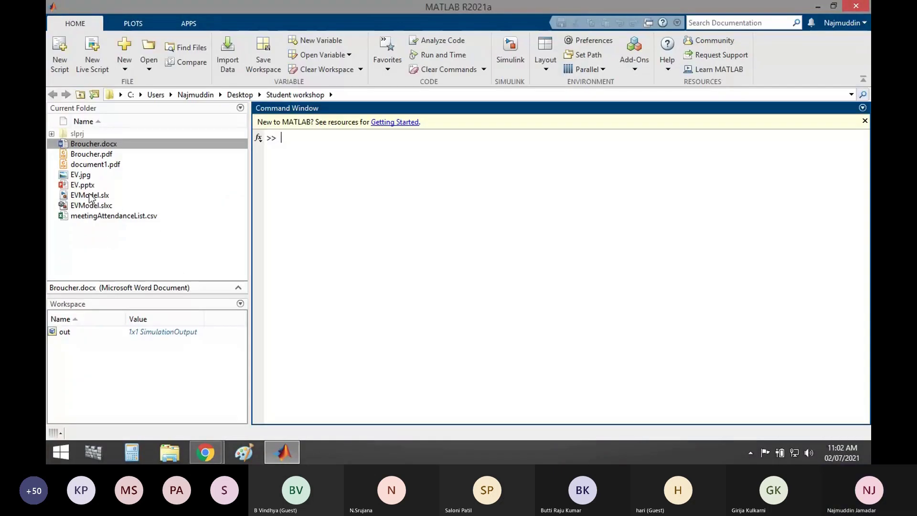
left_click(91, 195)
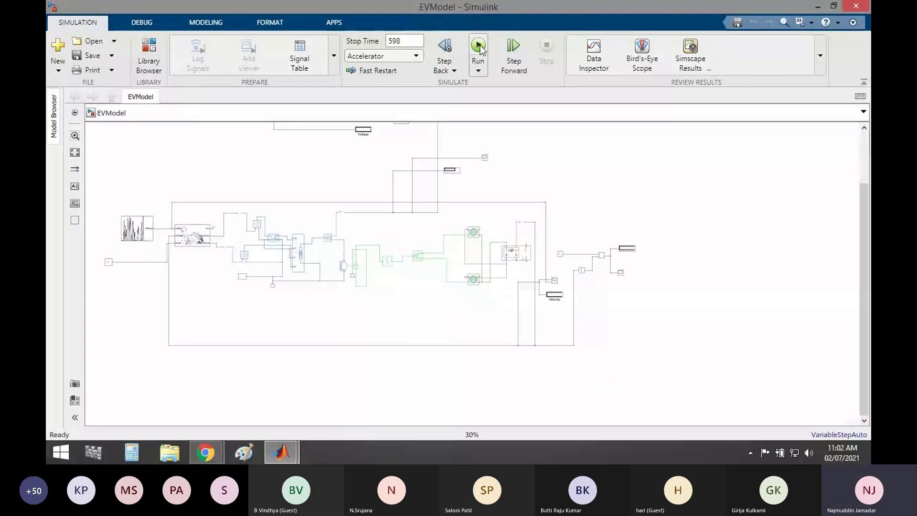
Check the simulation type in the powergui block's parameters and the model's solver information
scroll(540, 179, "up", 3)
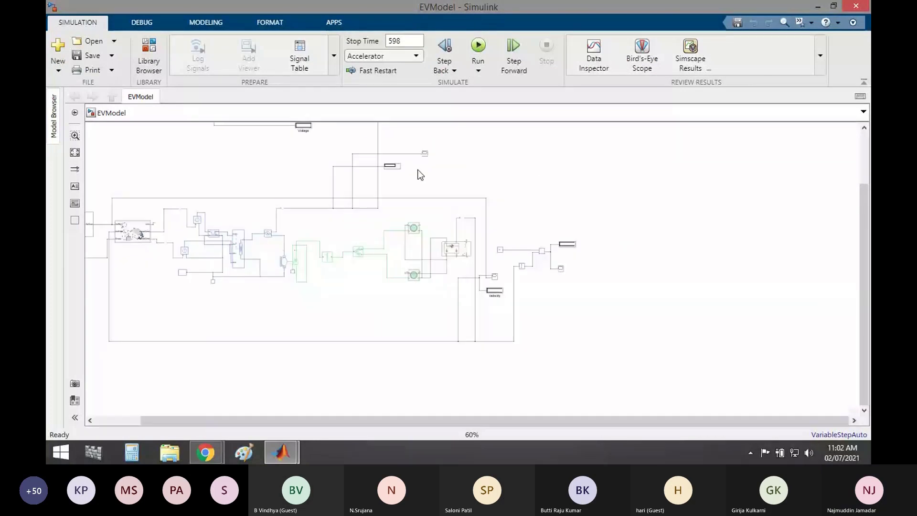
scroll(420, 174, "down", 4)
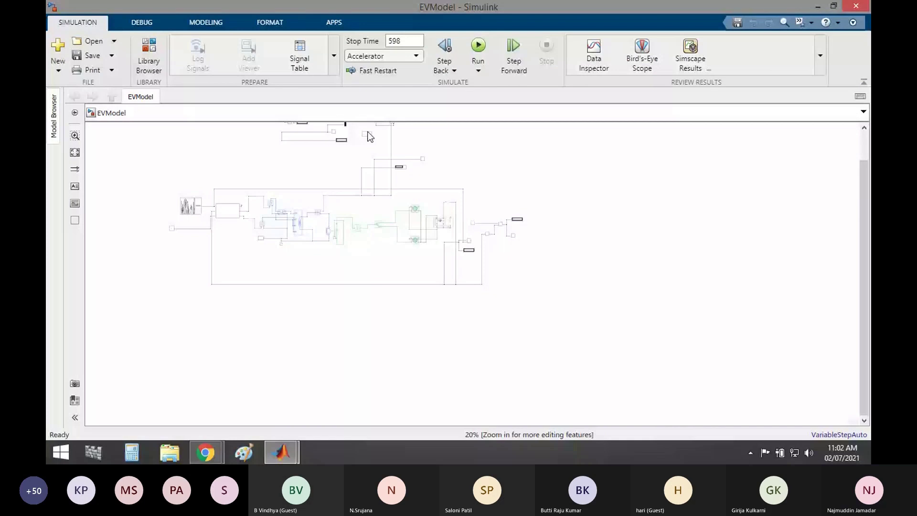
left_click(366, 134)
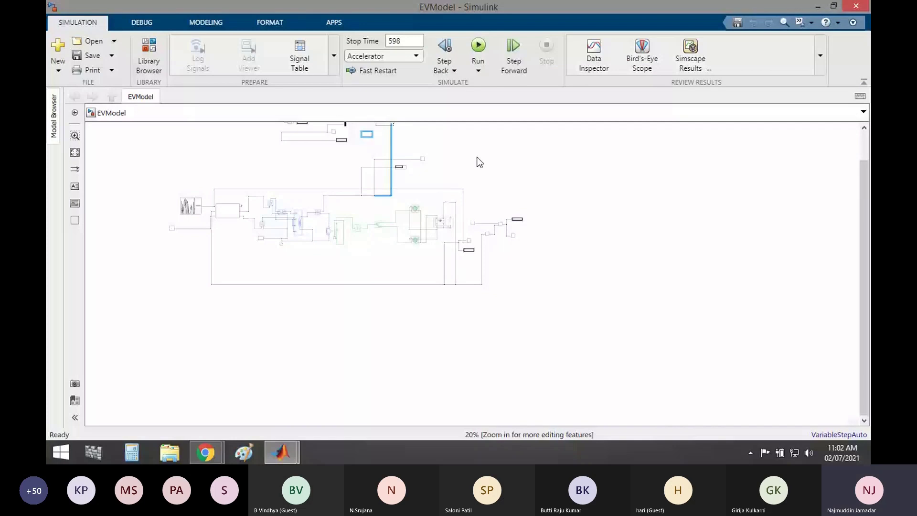
scroll(323, 132, "up", 4)
double_click(431, 138)
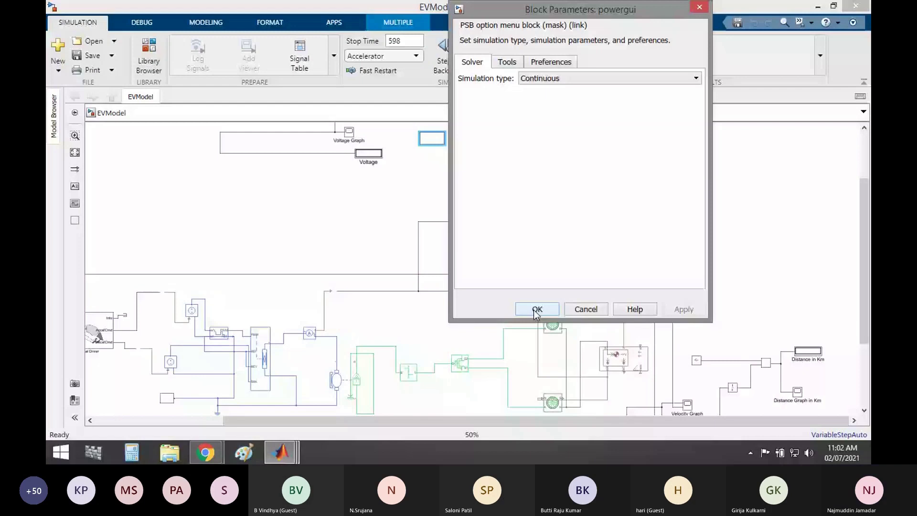
left_click(536, 310)
left_click(837, 433)
Run the reopened EVModel simulation and inspect the block connected beside the electrical reference
left_click(478, 52)
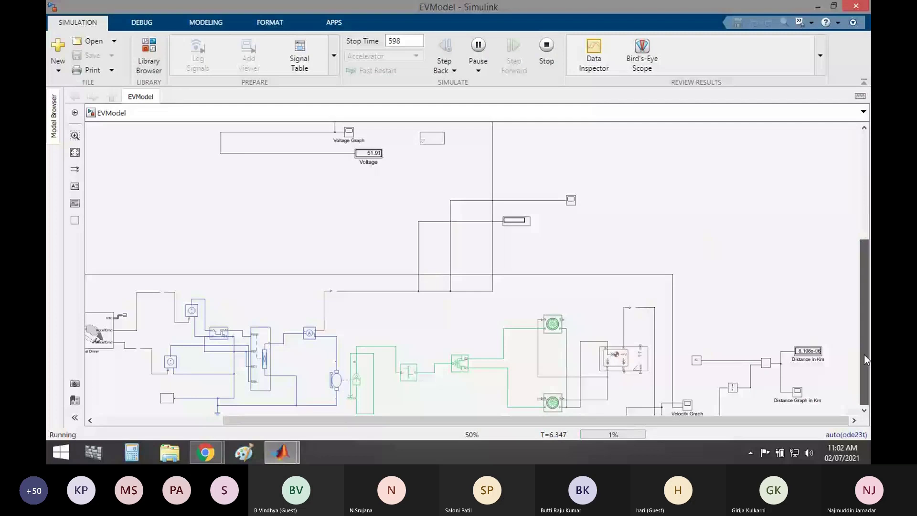
scroll(864, 361, "down", 3)
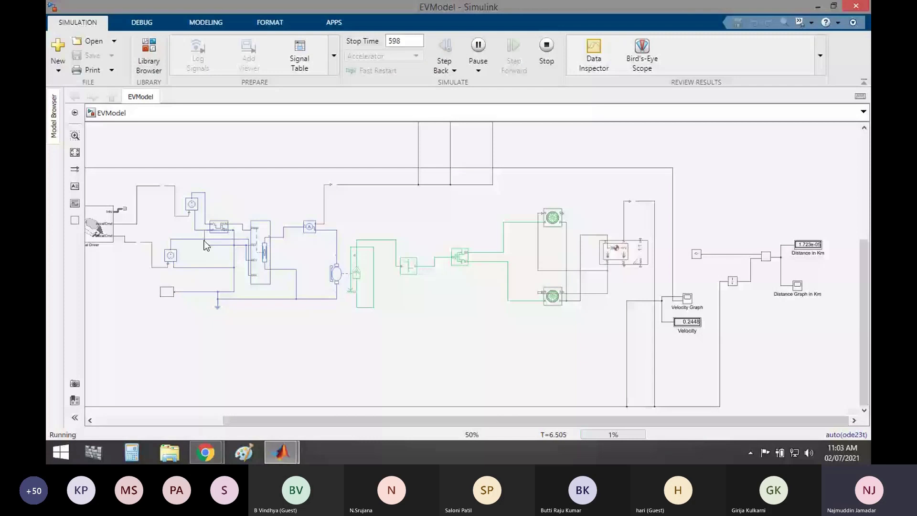
double_click(166, 292)
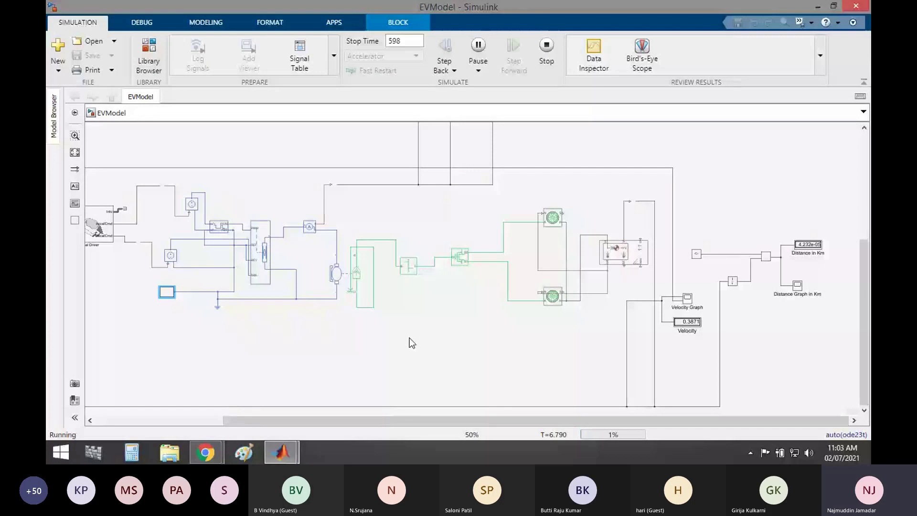
Set the Drive Cycle Source to ECE R15 (single cycle) and update the model's simulation time to match it
left_click_drag(557, 420, 446, 422)
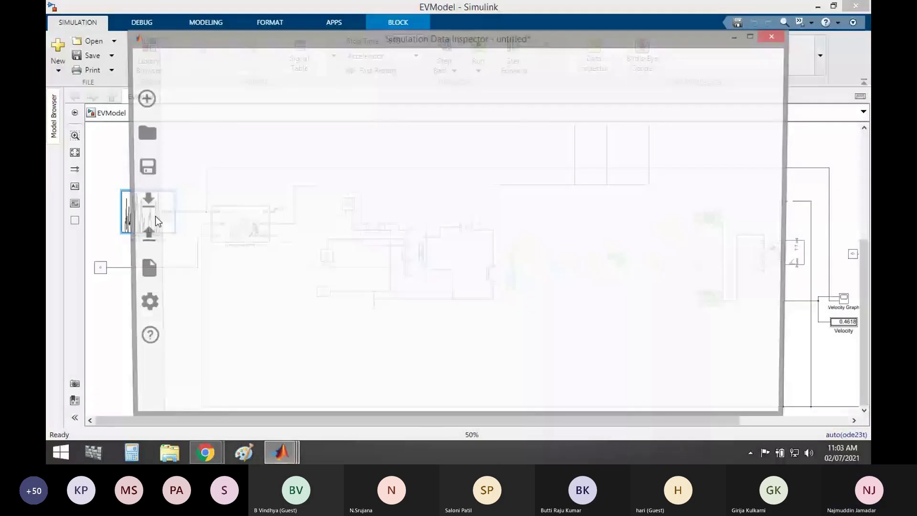
double_click(158, 221)
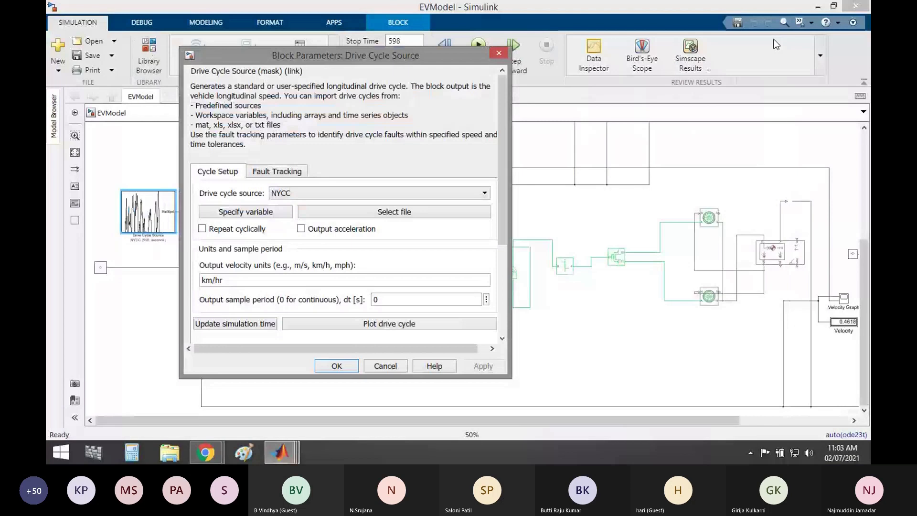
left_click(484, 193)
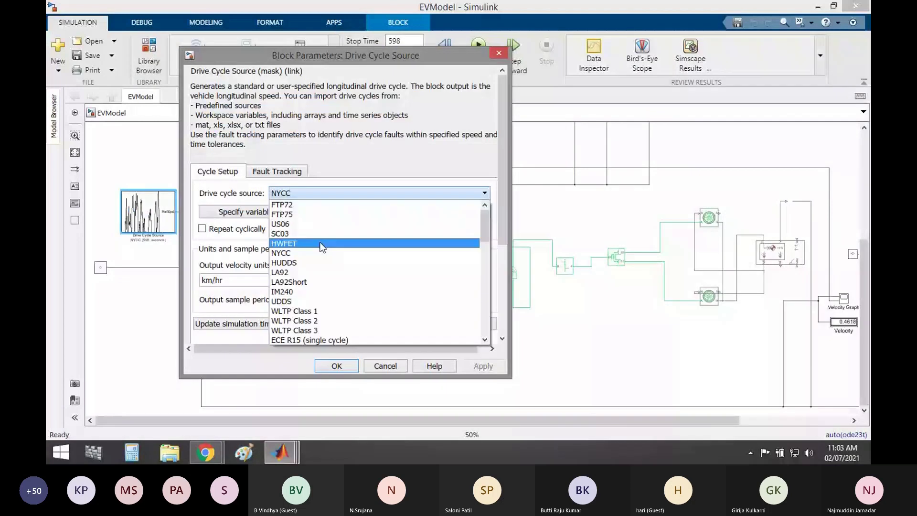
left_click(353, 340)
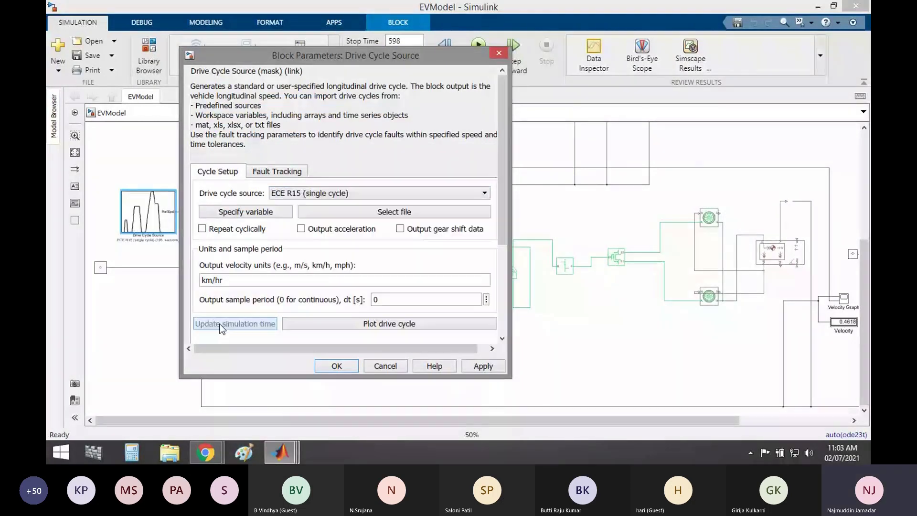
left_click(221, 325)
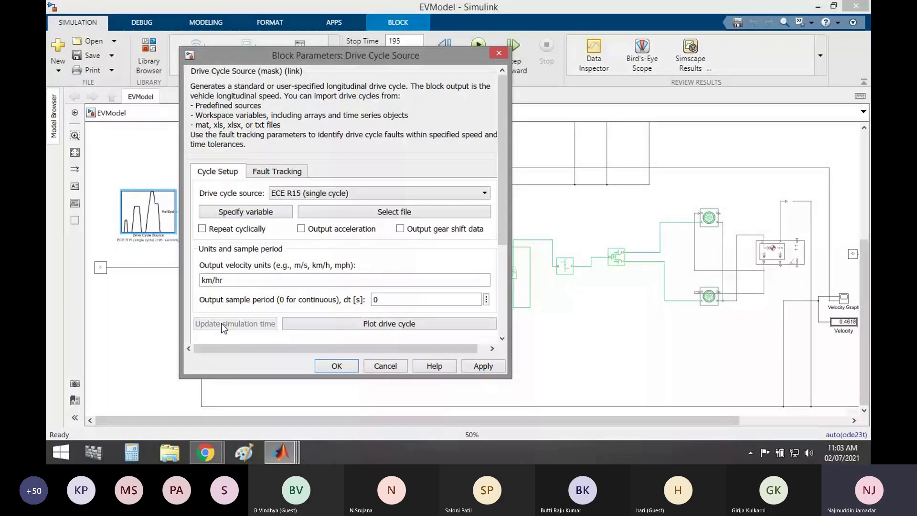
left_click(354, 371)
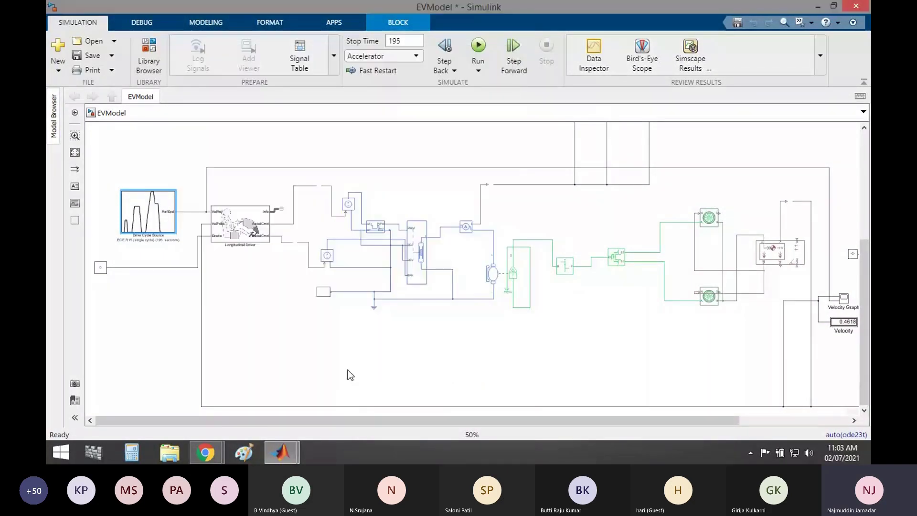
Plot the ECE R15 (single cycle) drive cycle to view its velocity profile, and close the plot and block parameters
key("Return")
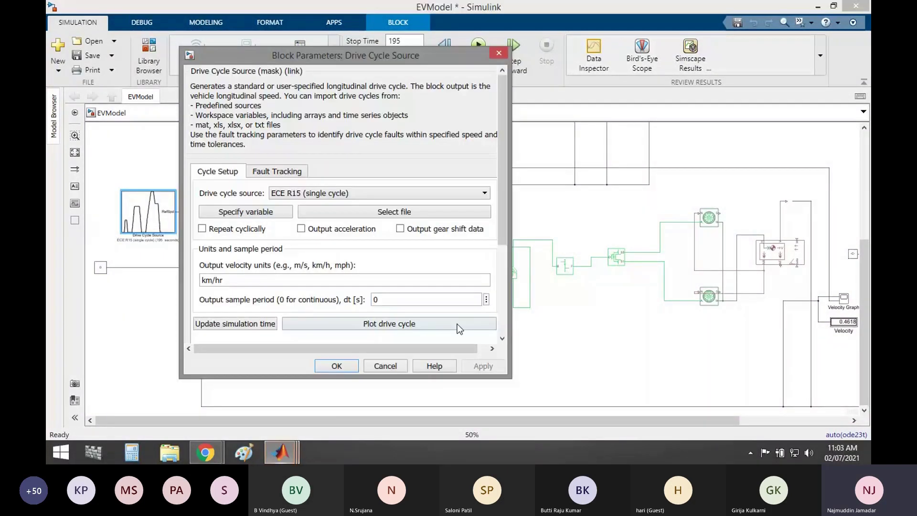
left_click(422, 324)
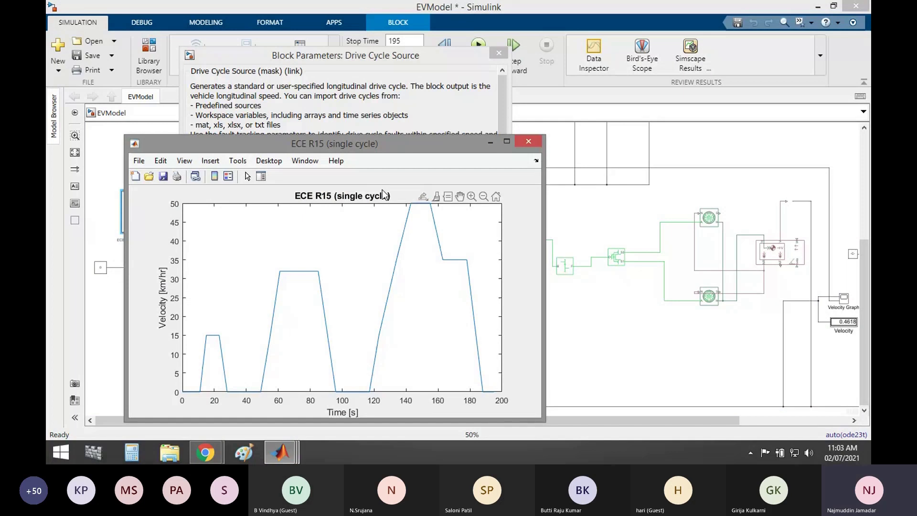
left_click(536, 196)
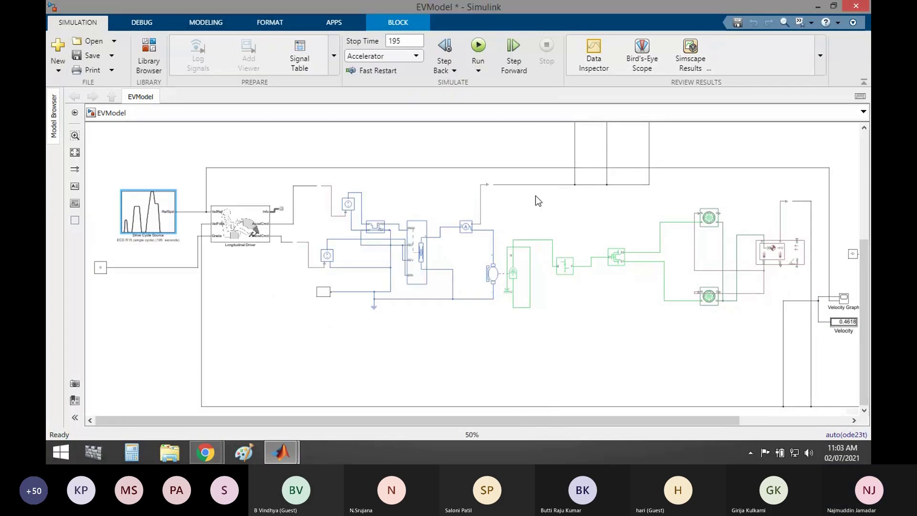
Set the powergui block's simulation type to Discrete, keeping the 50e-6 s sample time
left_click(421, 251)
scroll(421, 251, "up", 1)
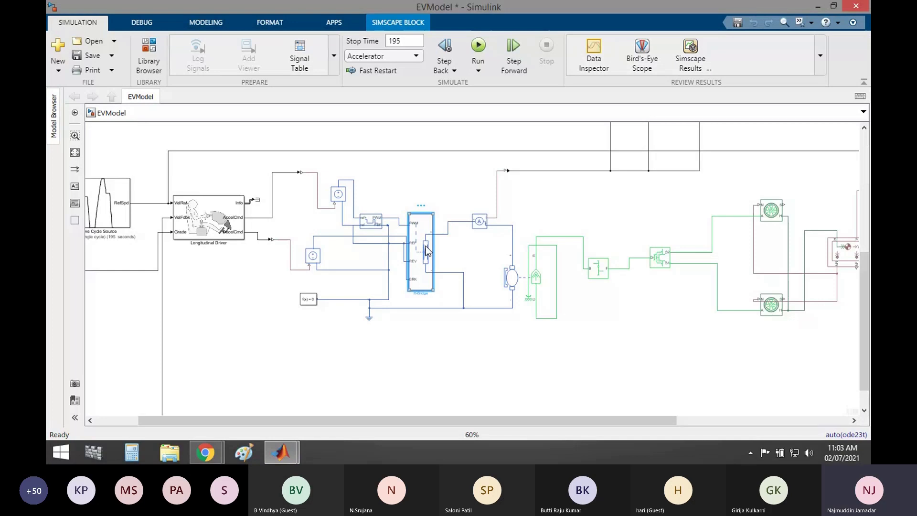
scroll(761, 158, "down", 6)
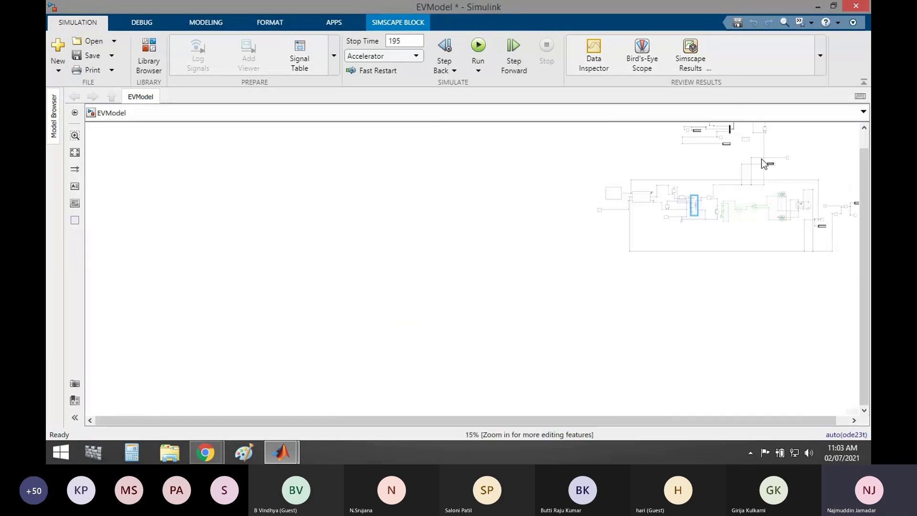
double_click(746, 139)
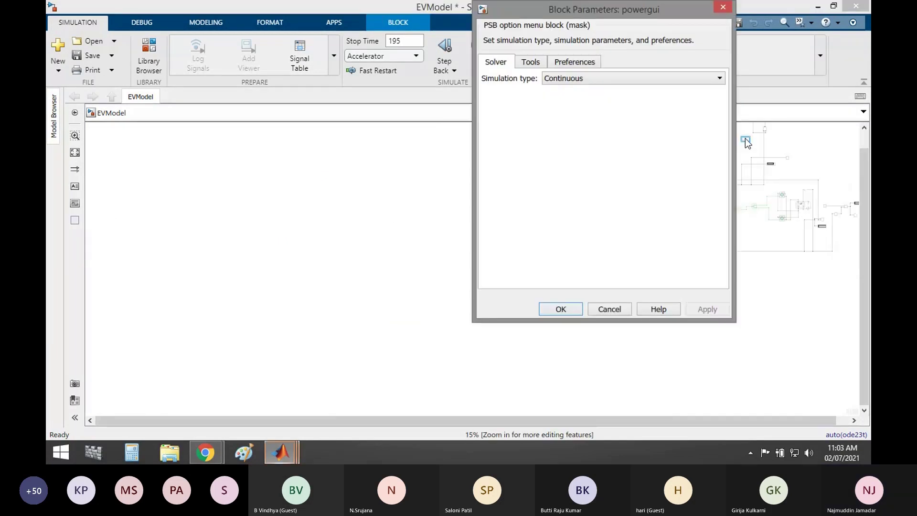
left_click(567, 82)
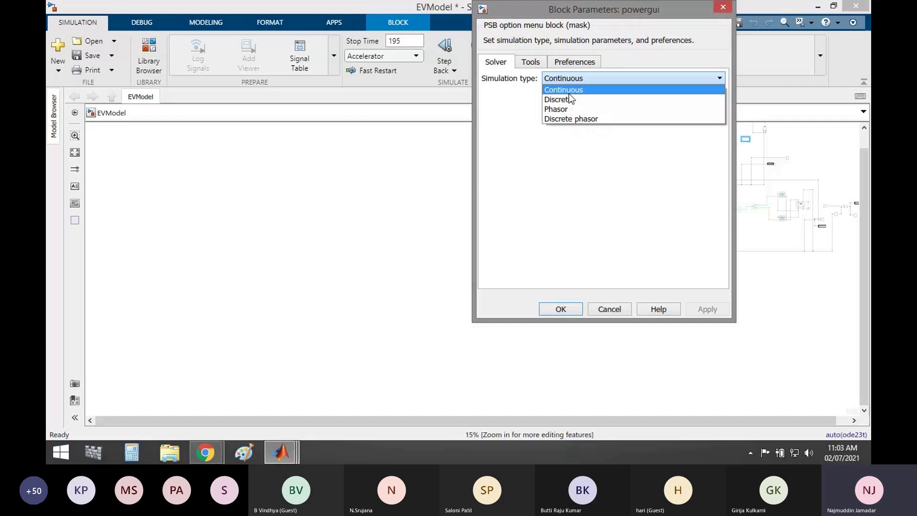
left_click(569, 99)
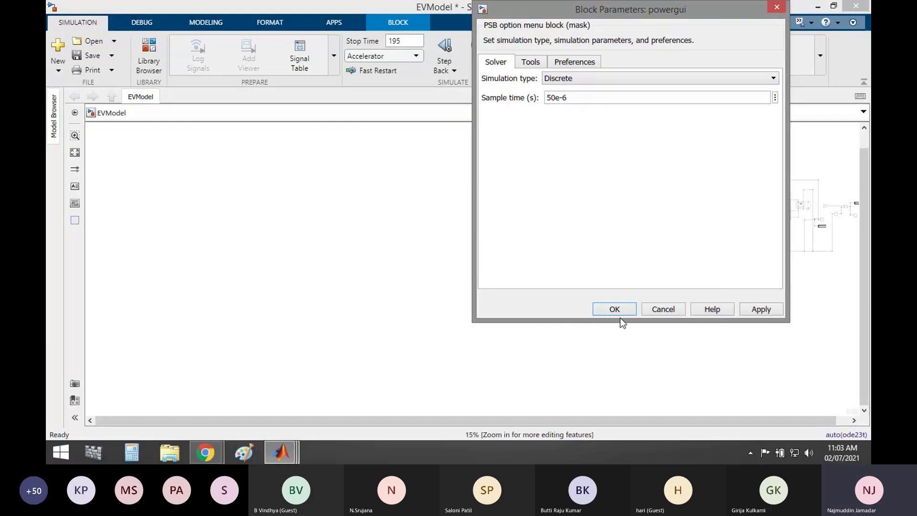
left_click(617, 311)
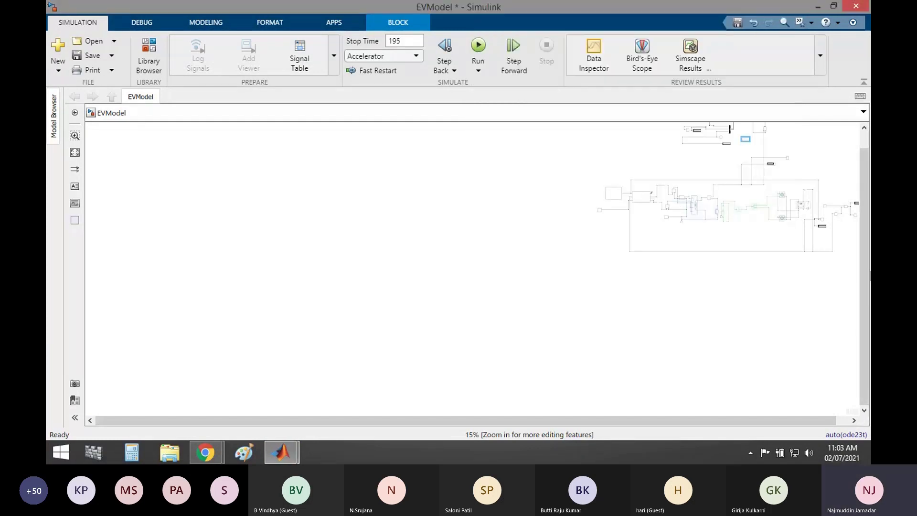
Select the entire EVModel diagram and move it toward the middle of the canvas
scroll(689, 225, "down", 2)
key("ctrl+a")
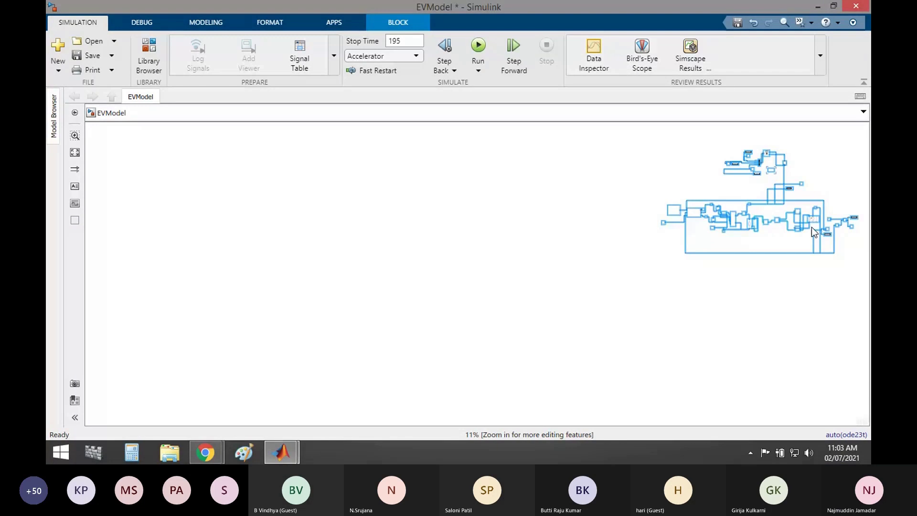
left_click_drag(812, 228, 419, 245)
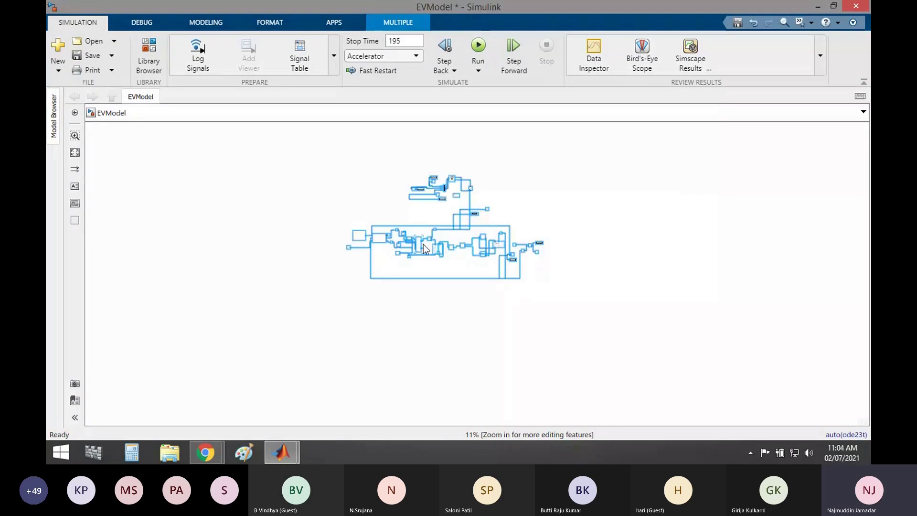
scroll(423, 244, "up", 3)
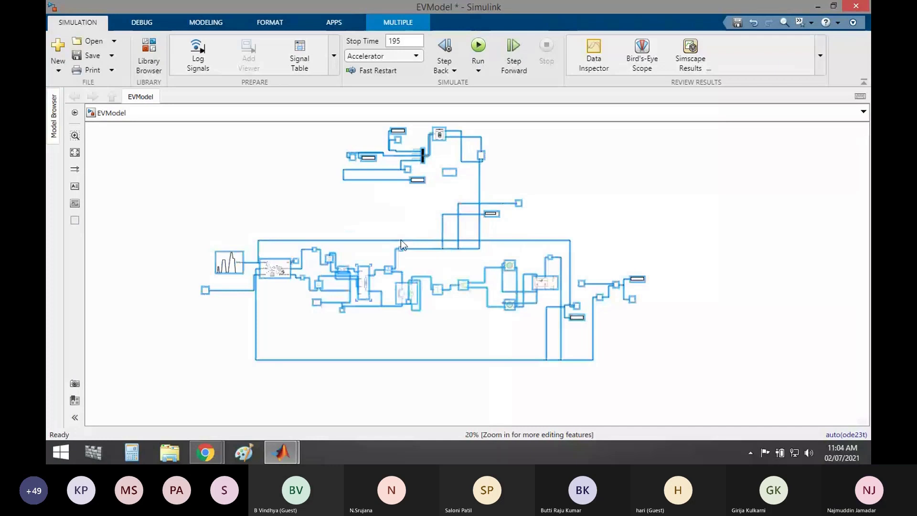
scroll(401, 245, "up", 2)
left_click(400, 242)
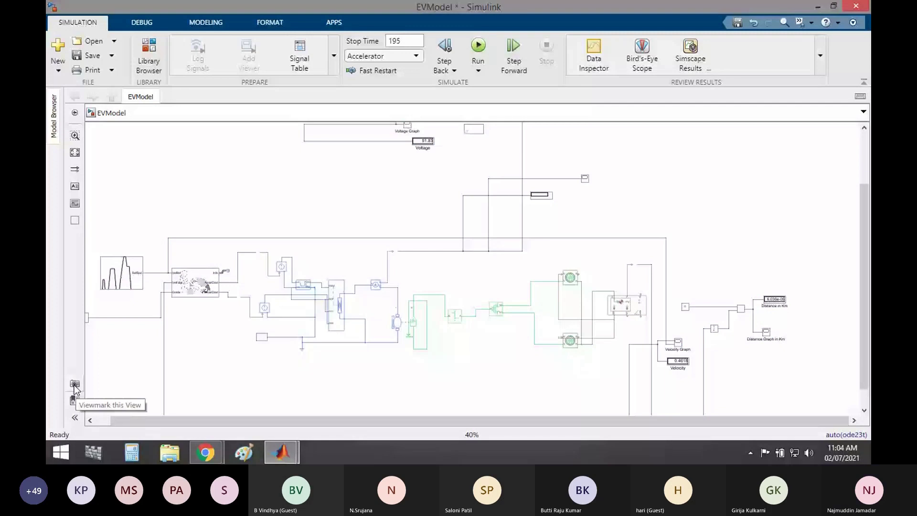
Run EVModel with the discrete powergui setting and stop the simulation
left_click(74, 159)
left_click(491, 52)
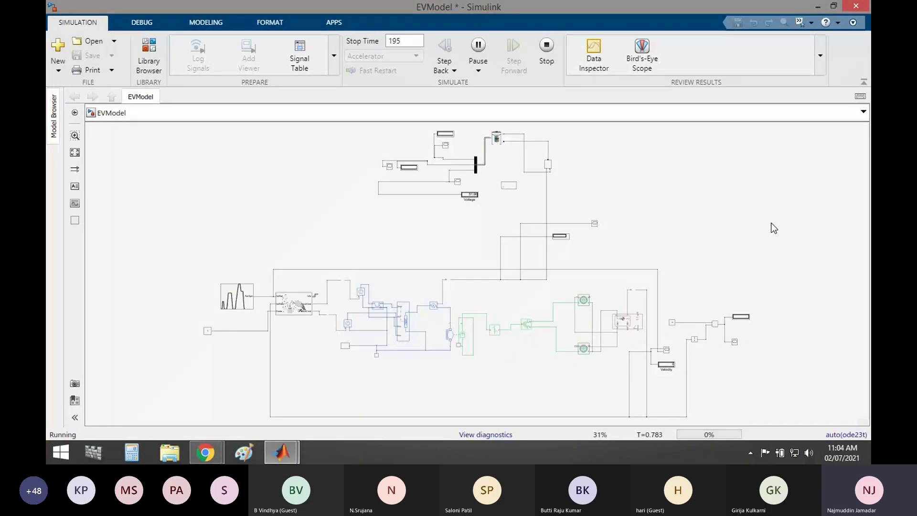
left_click(546, 48)
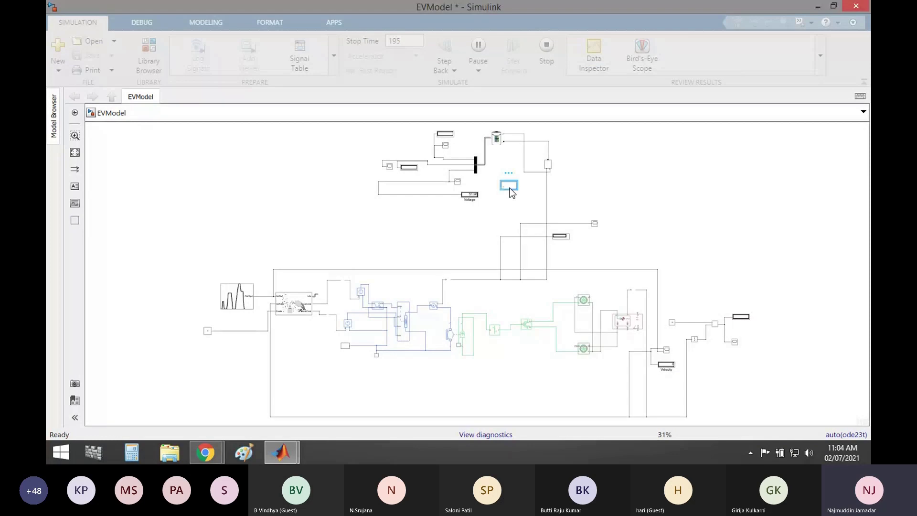
Dismiss the Simulation Data Inspector and set the powergui block's simulation type back to Continuous
double_click(509, 186)
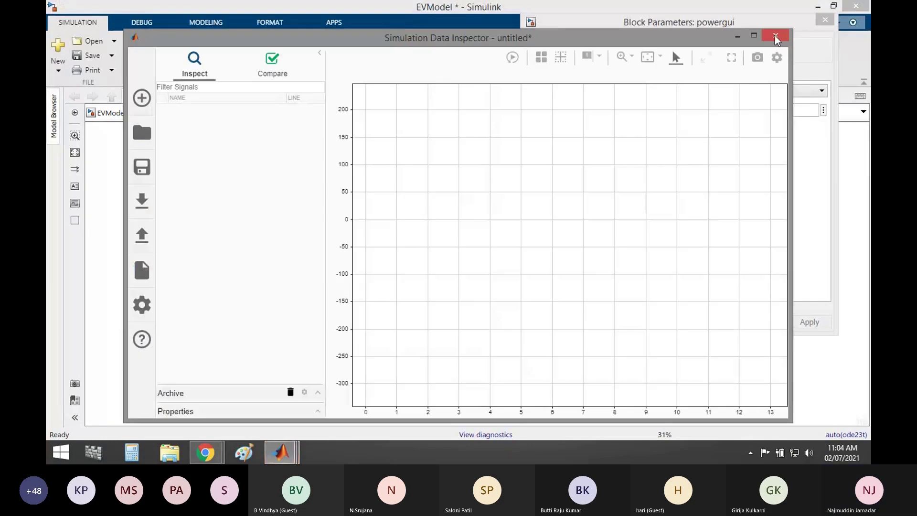
left_click(774, 35)
left_click(626, 91)
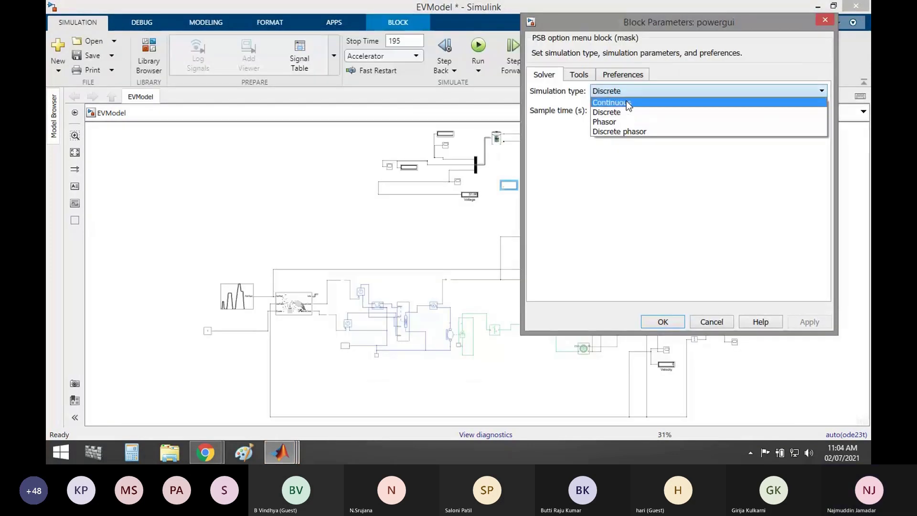
left_click(626, 102)
left_click(608, 321)
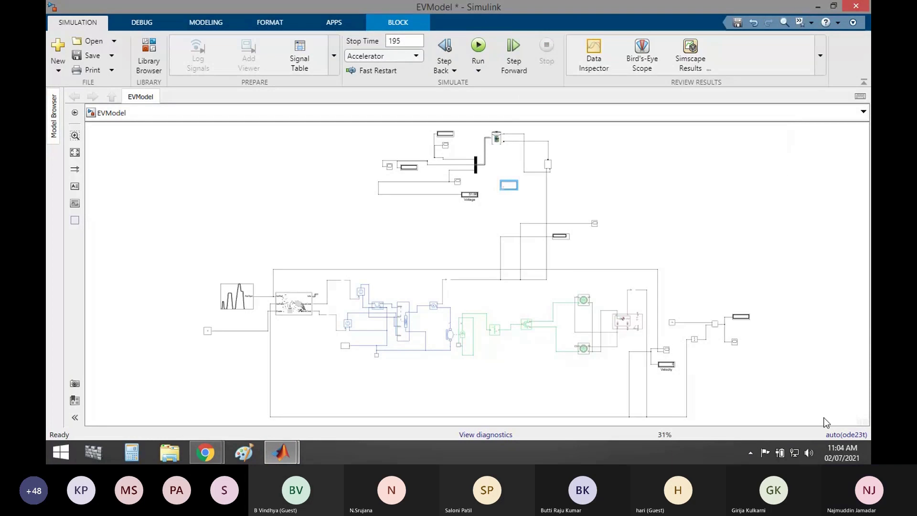
Set the solver type to Fixed-step with automatic solver selection in EVModel's configuration parameters
left_click(844, 434)
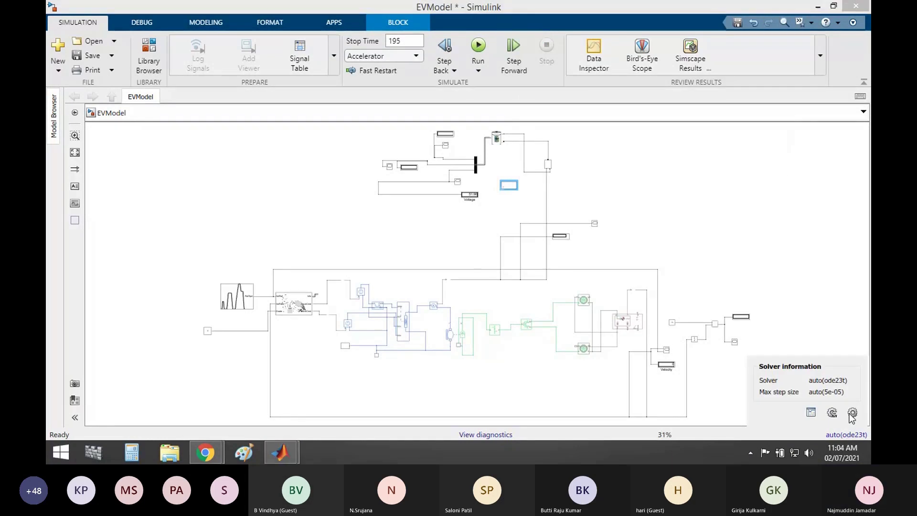
left_click(852, 413)
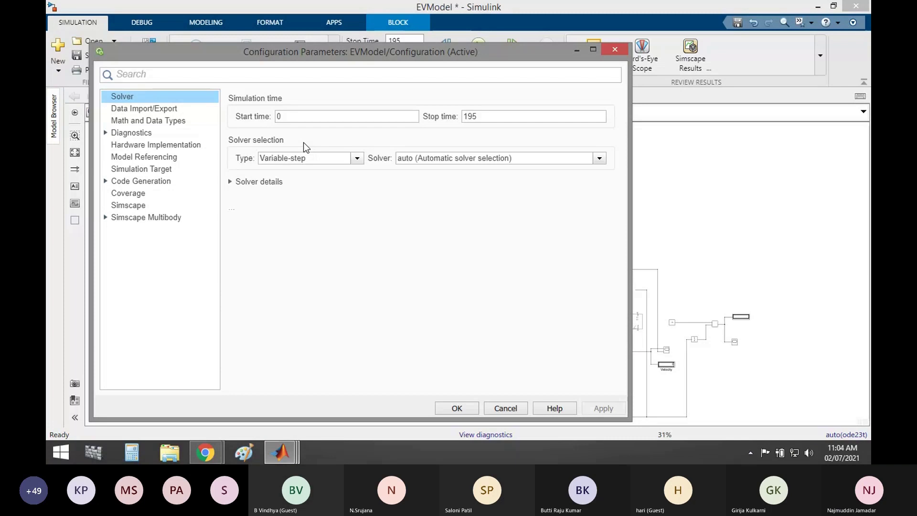
left_click(182, 109)
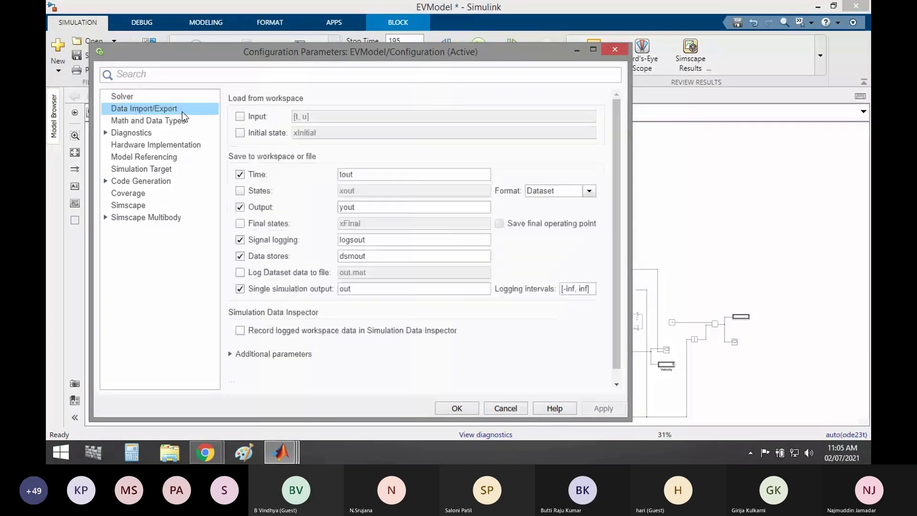
left_click(131, 96)
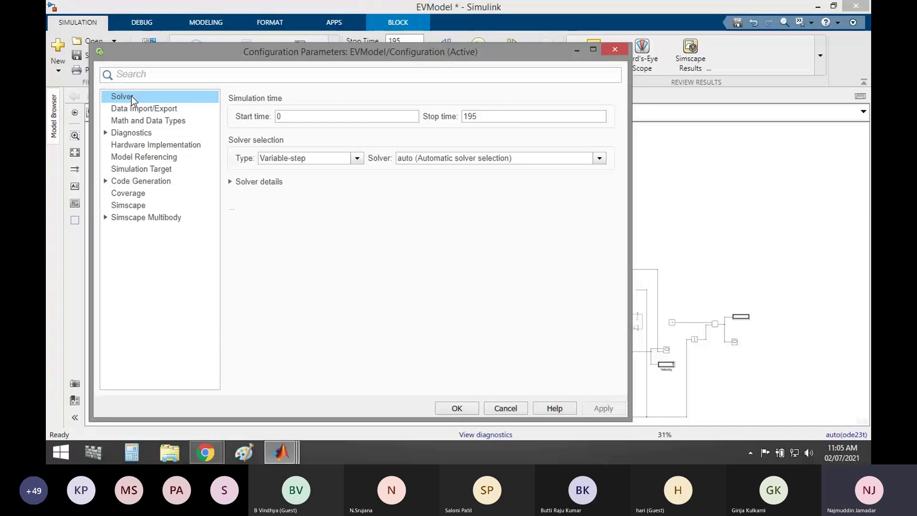
left_click(356, 158)
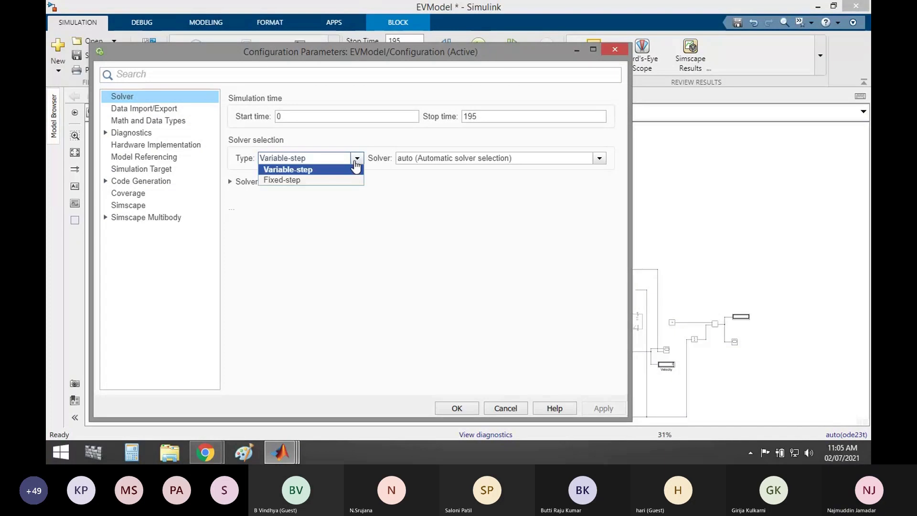
left_click(323, 179)
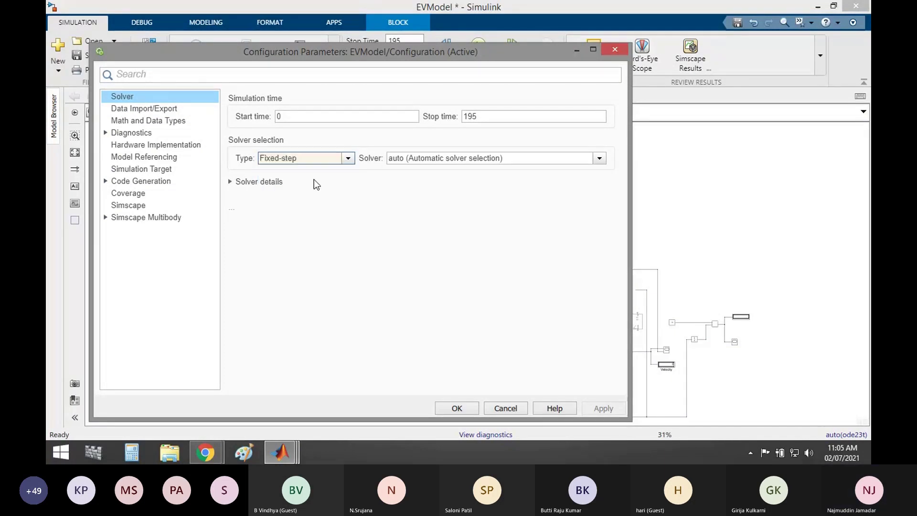
left_click(452, 404)
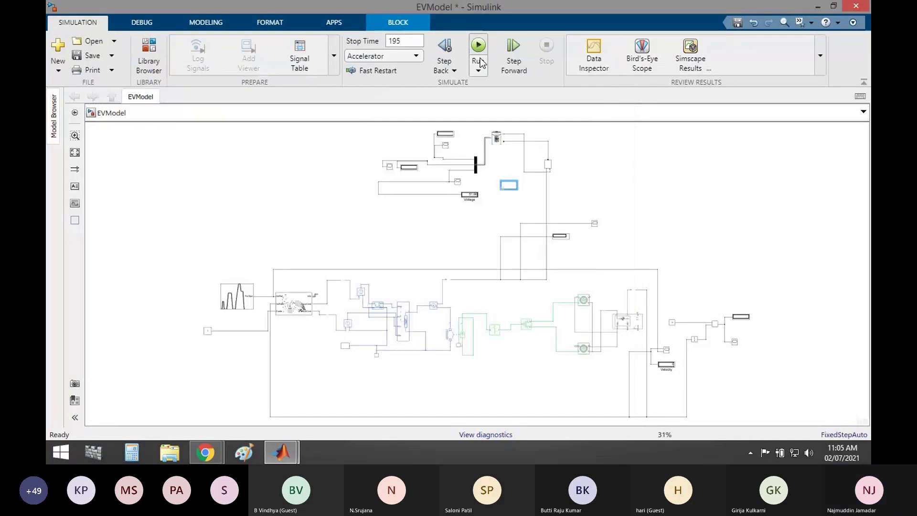
Run EVModel with the fixed-step solver and examine the resulting Velocity Graph
left_click(479, 46)
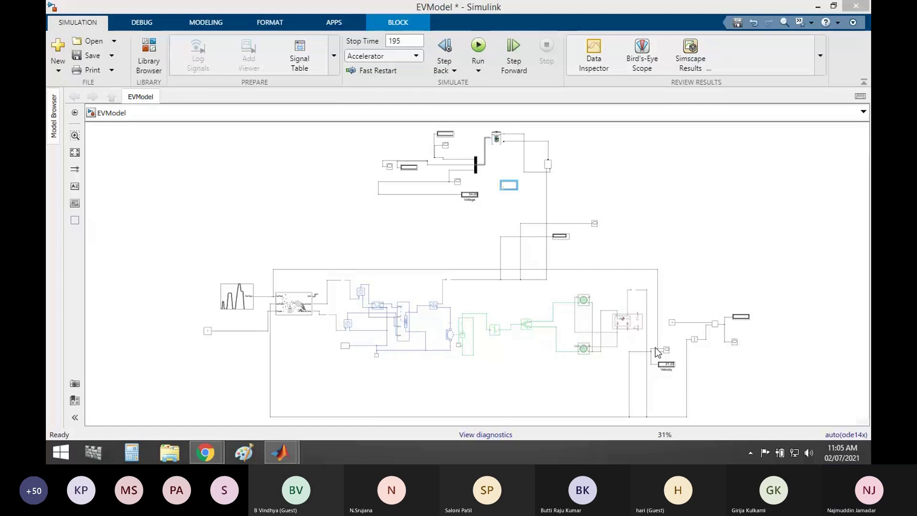
left_click(679, 359)
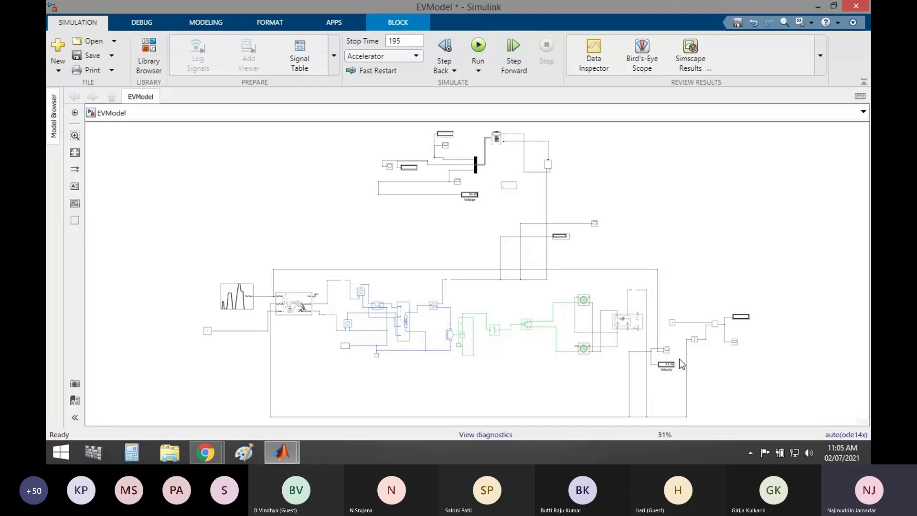
scroll(678, 357, "up", 4)
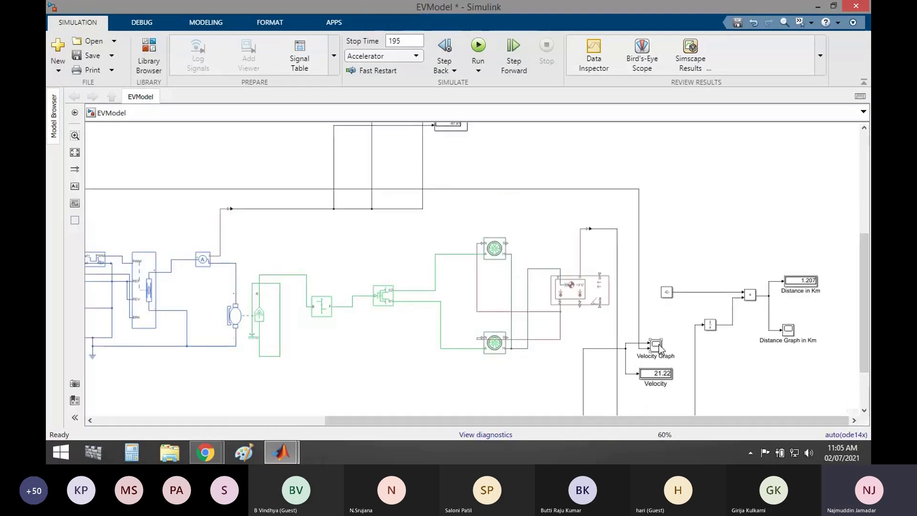
left_click(657, 344)
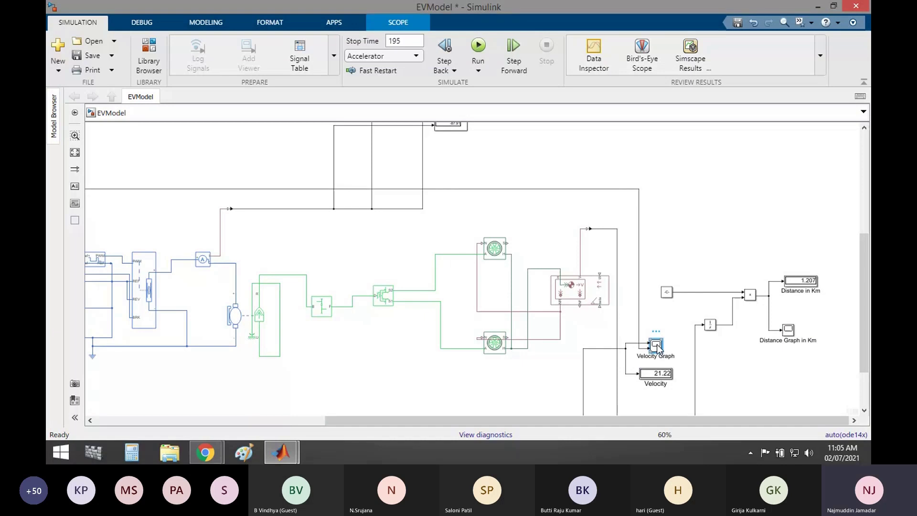
double_click(657, 344)
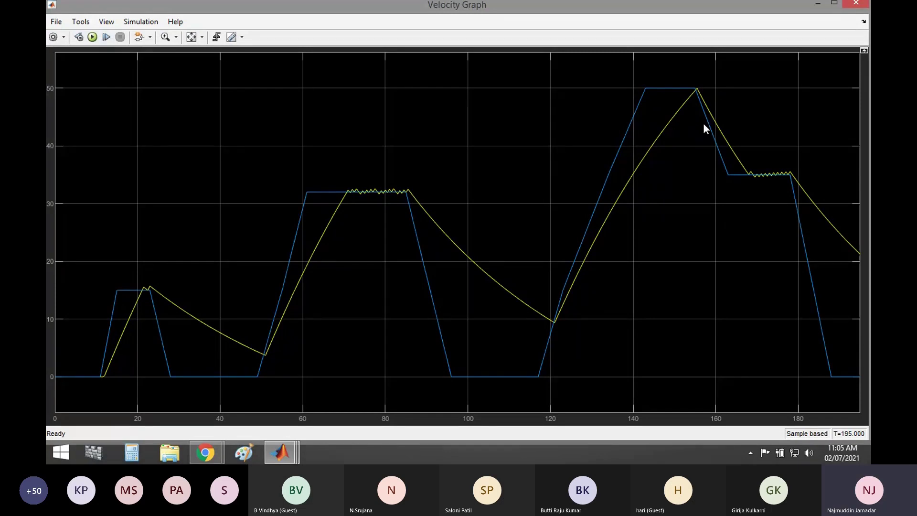
key("alt+Tab")
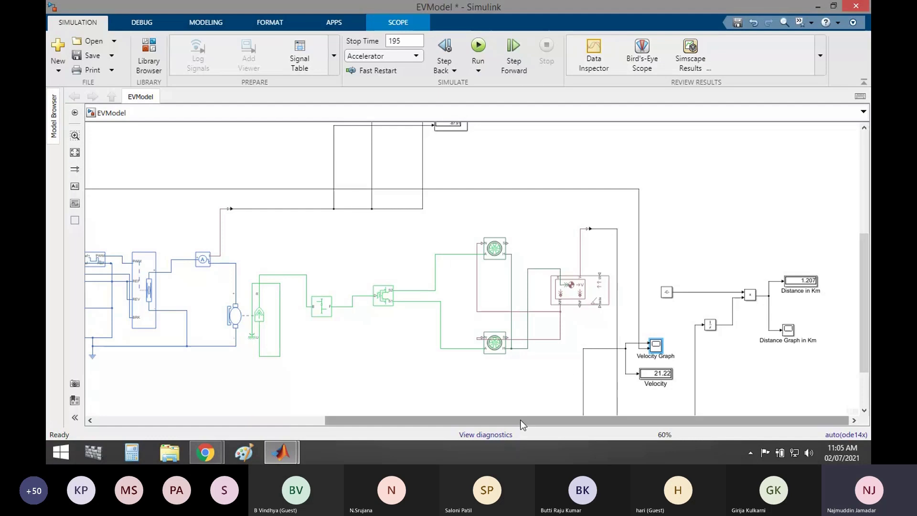
Set the Drive Cycle Source to NYCC and update the simulation time to match the cycle
left_click_drag(517, 420, 203, 419)
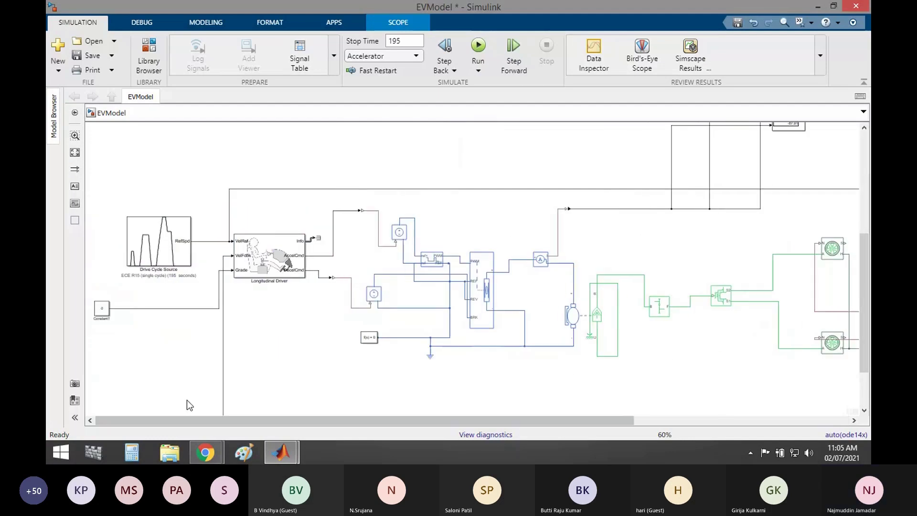
left_click(162, 249)
double_click(163, 248)
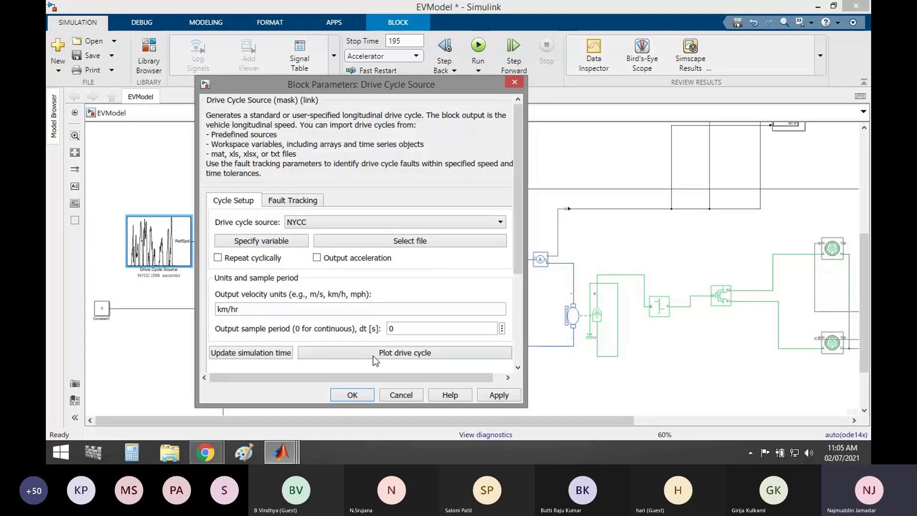
left_click(248, 352)
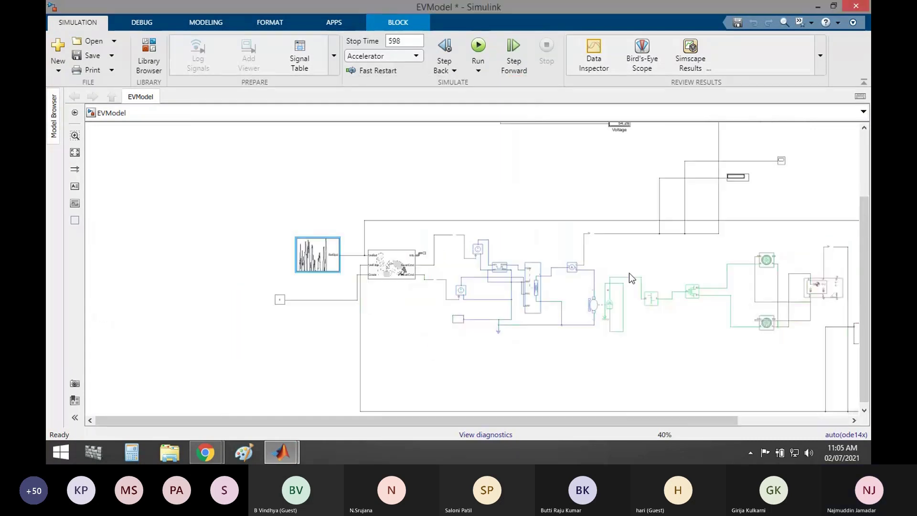
Run EVModel with the NYCC drive cycle and compare the reference and actual speeds in the Velocity Graph
left_click(478, 46)
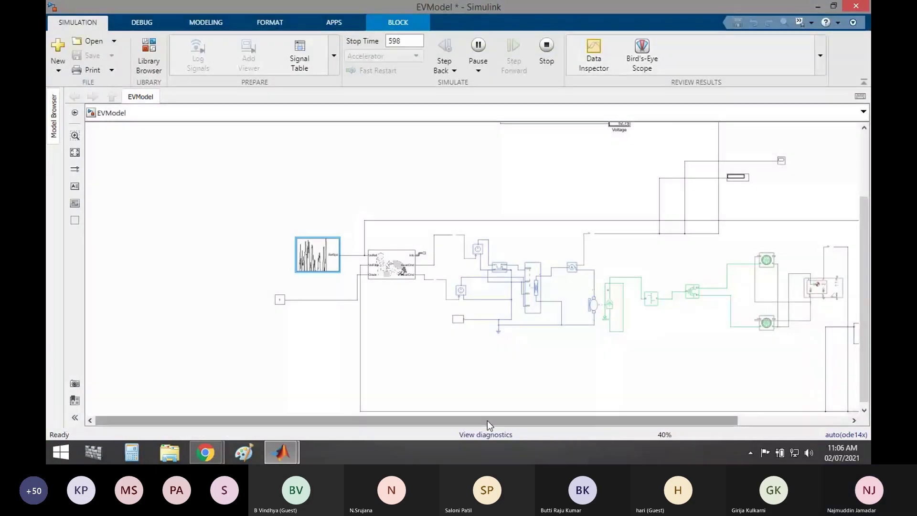
left_click_drag(488, 420, 615, 420)
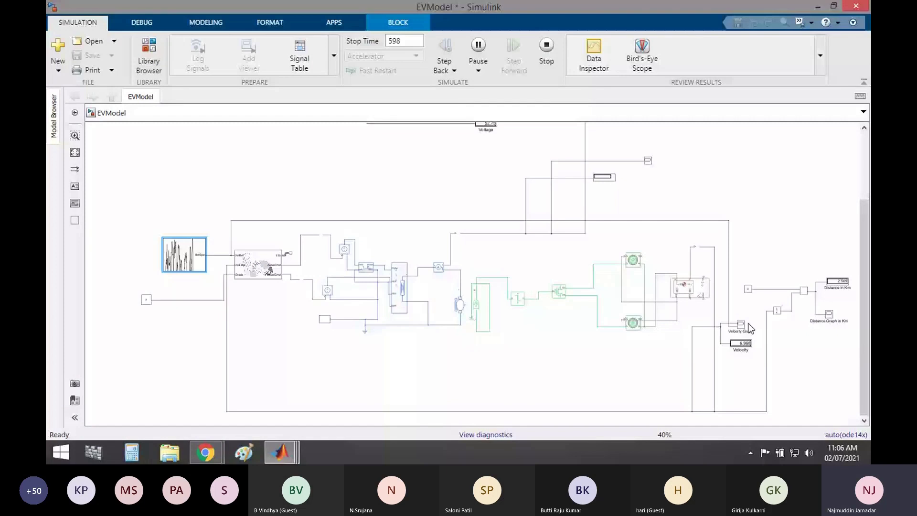
double_click(746, 326)
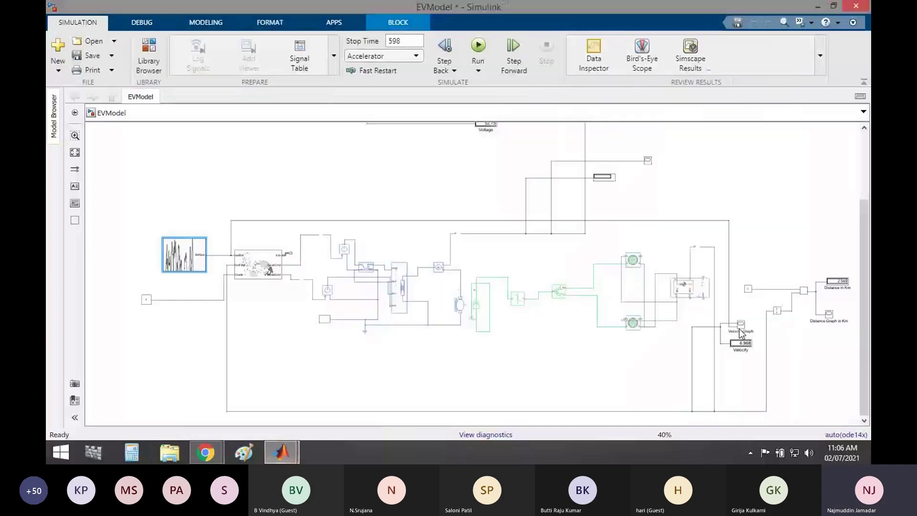
double_click(741, 327)
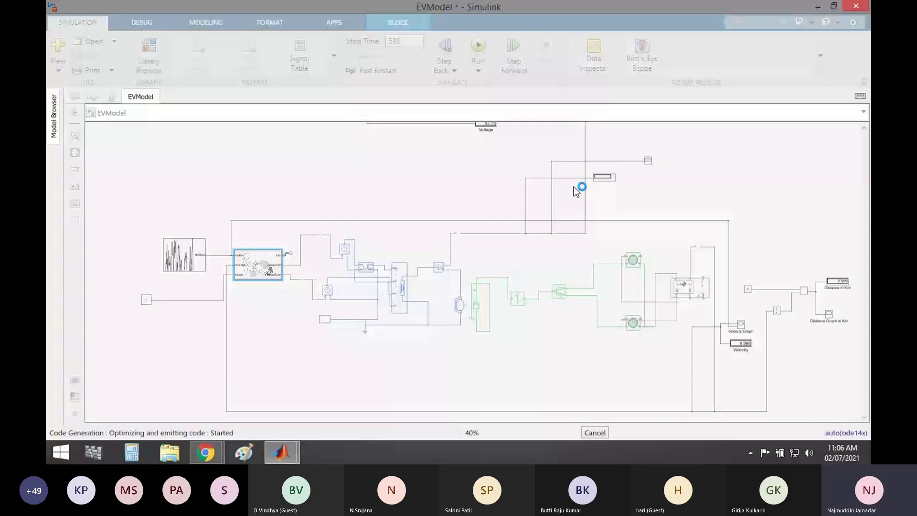
double_click(743, 327)
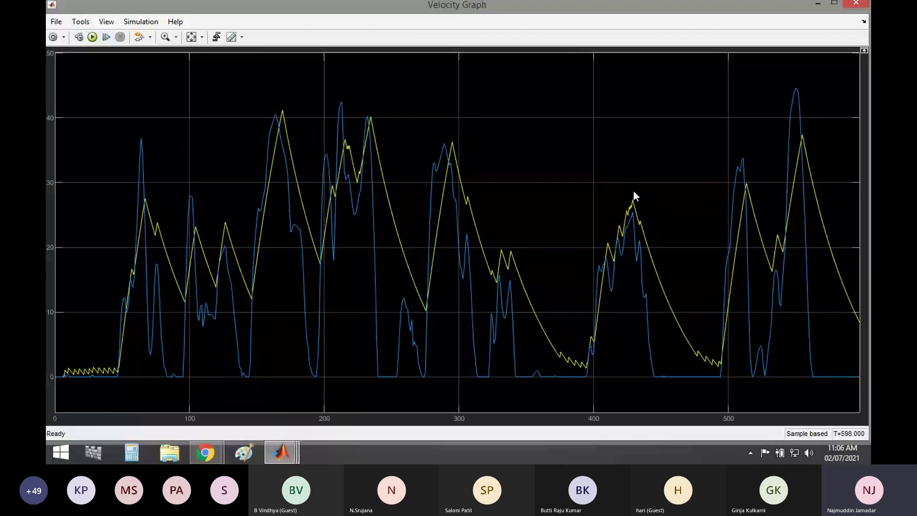
key("alt+Tab")
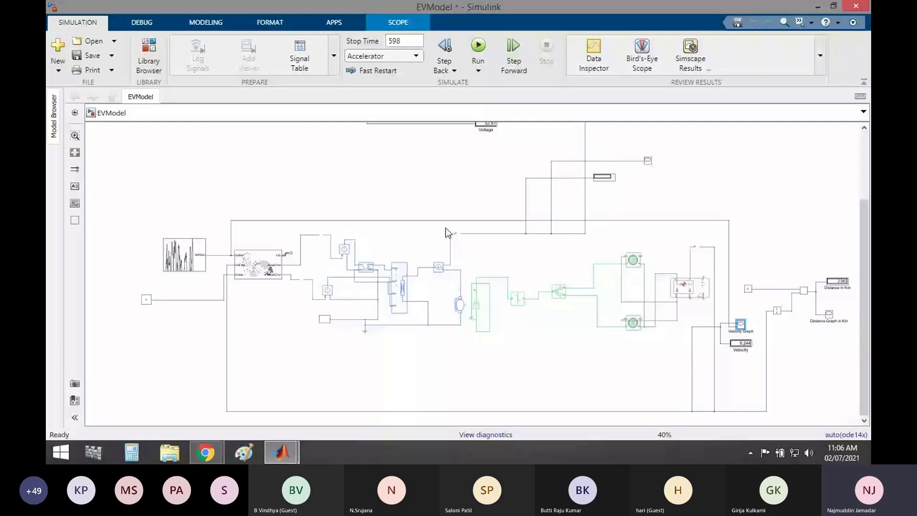
Review the Vehicle Body block's main parameters and the DC Motor's electrical torque settings, leaving both unchanged
left_click(698, 290)
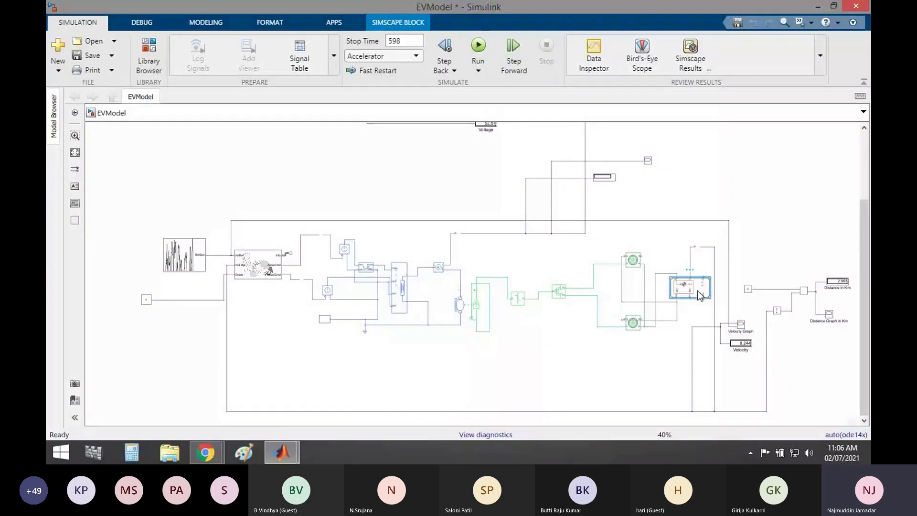
double_click(697, 290)
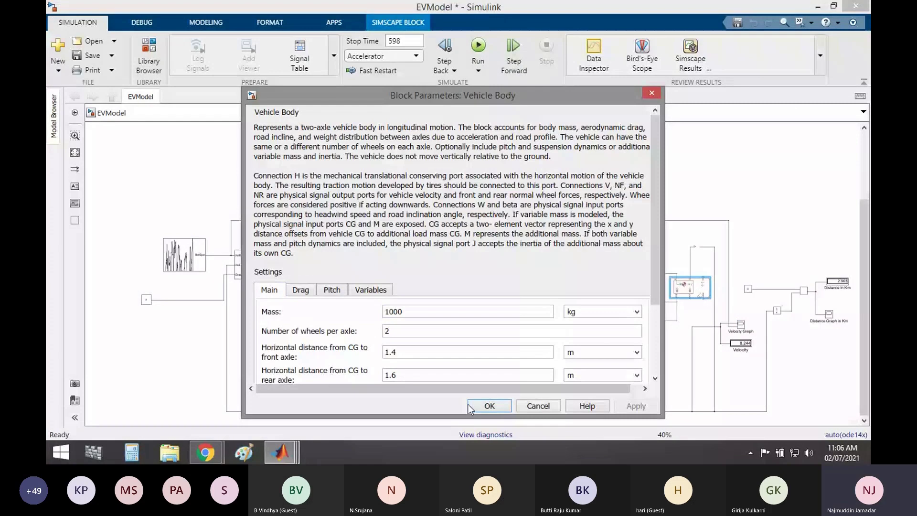
left_click(489, 405)
left_click(471, 306)
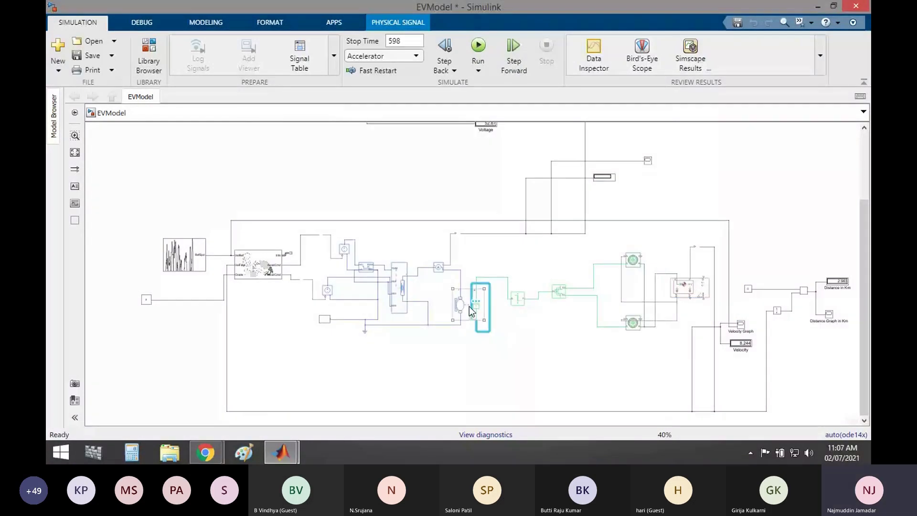
double_click(469, 306)
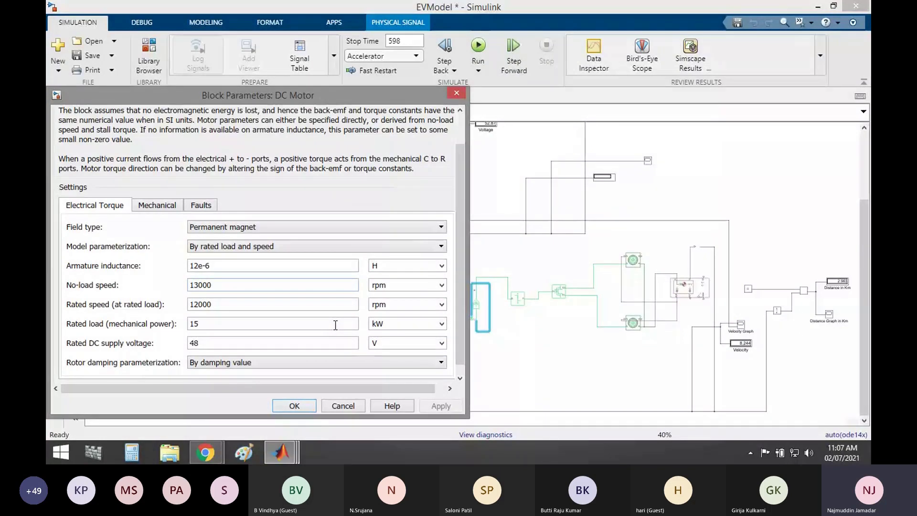
scroll(336, 325, "down", 1)
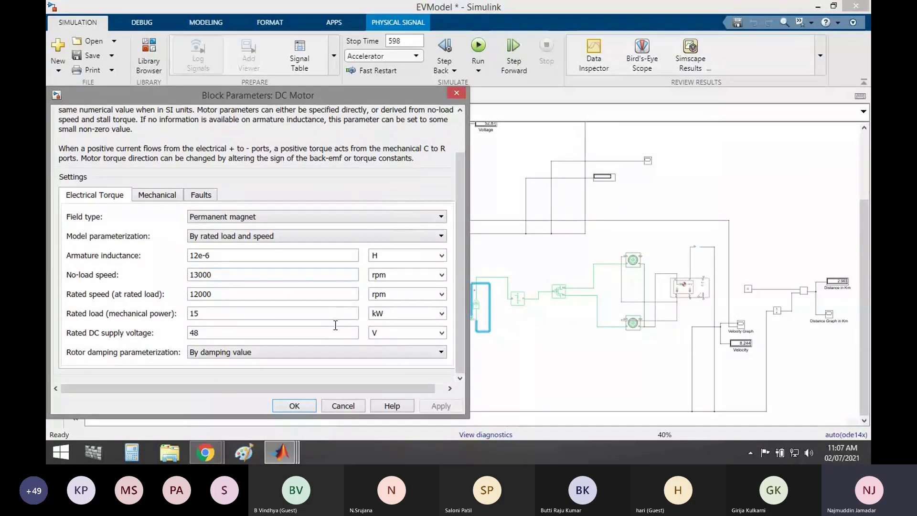
left_click(317, 405)
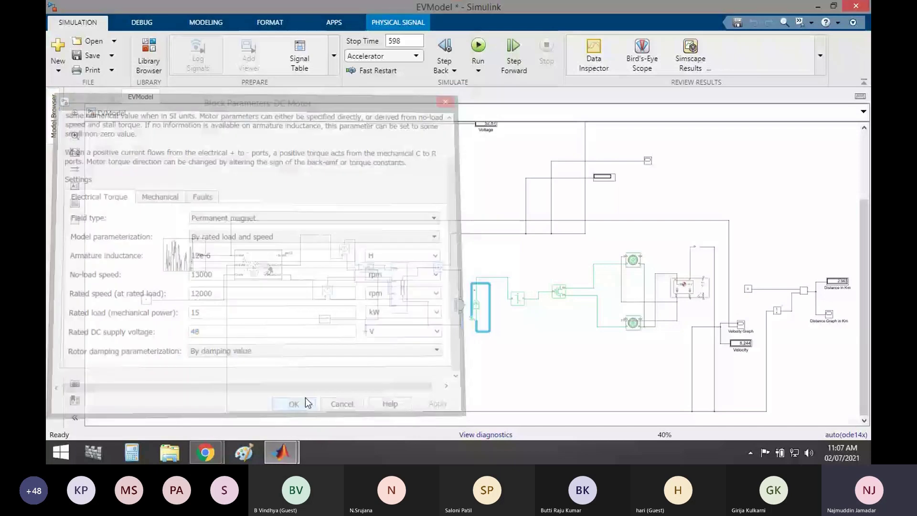
Check the Distance in Km display and examine the SoC % Graph in a maximized scope window
scroll(811, 246, "up", 5)
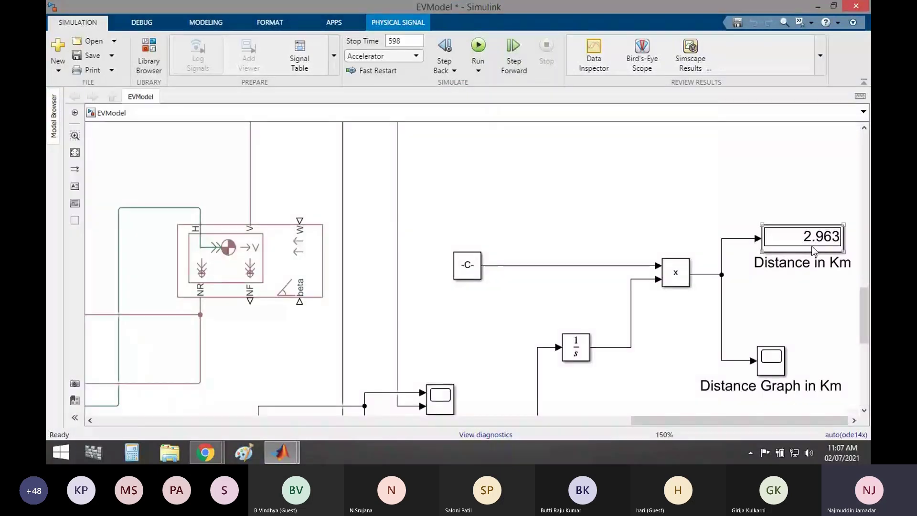
scroll(648, 274, "down", 4)
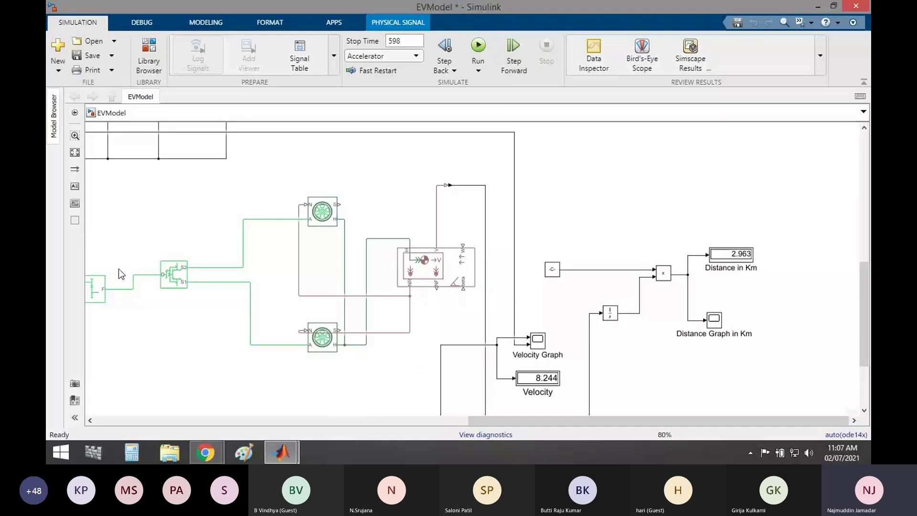
scroll(119, 268, "down", 5)
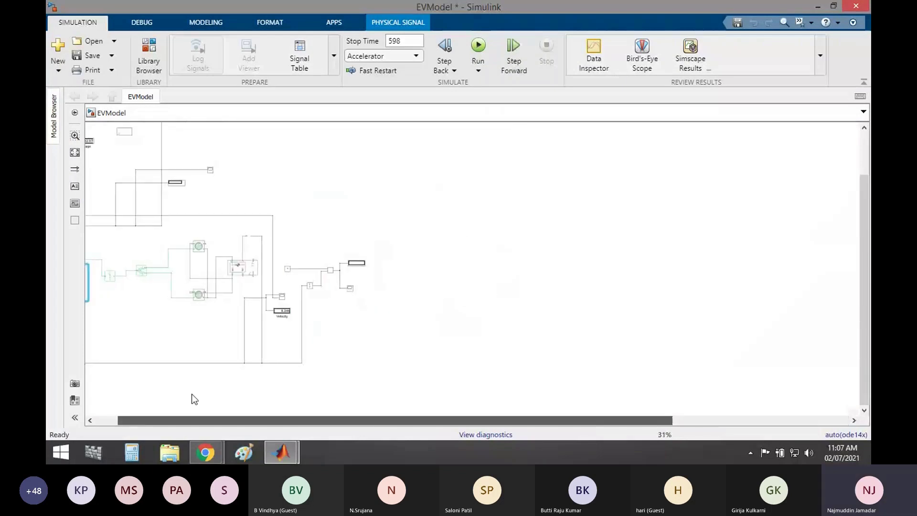
scroll(303, 220, "up", 1)
left_click_drag(864, 214, 864, 138)
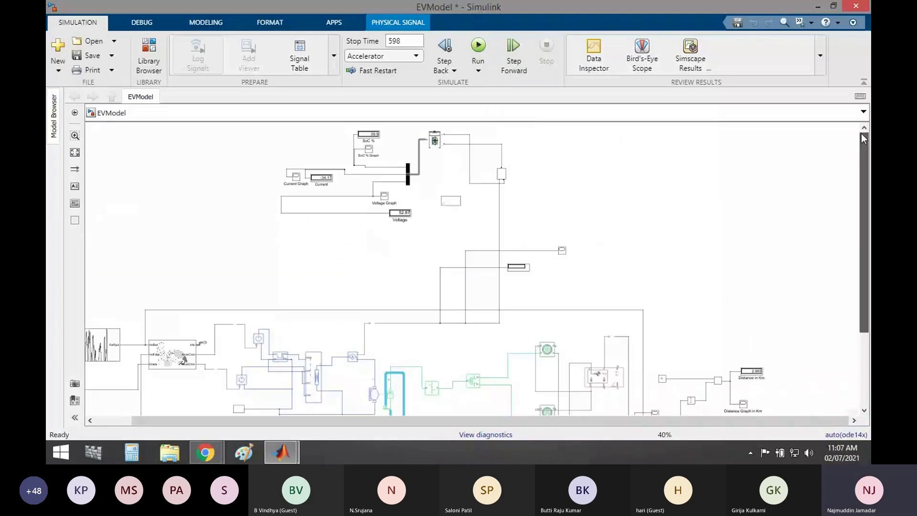
scroll(406, 173, "up", 4)
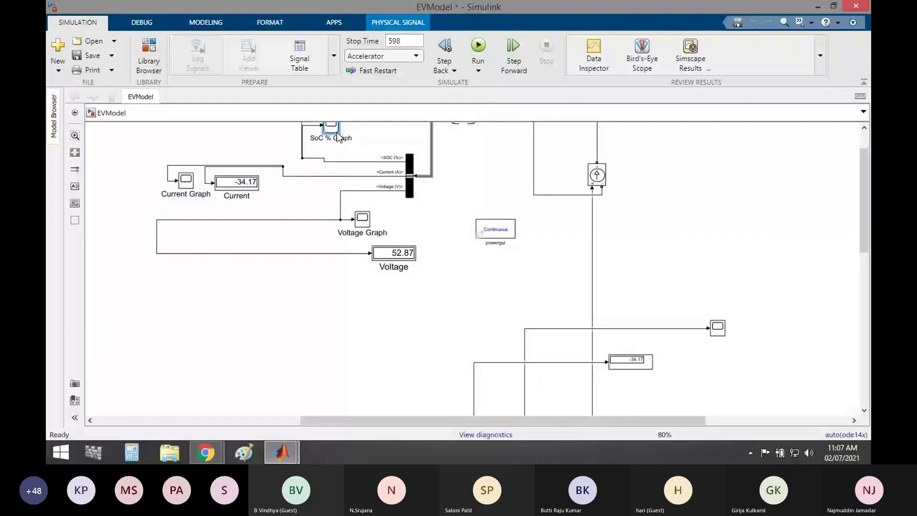
double_click(336, 133)
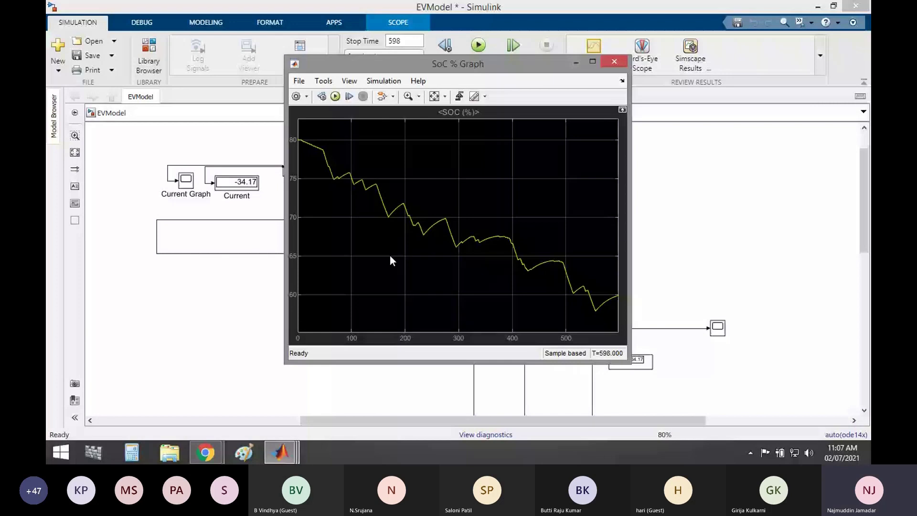
left_click(593, 62)
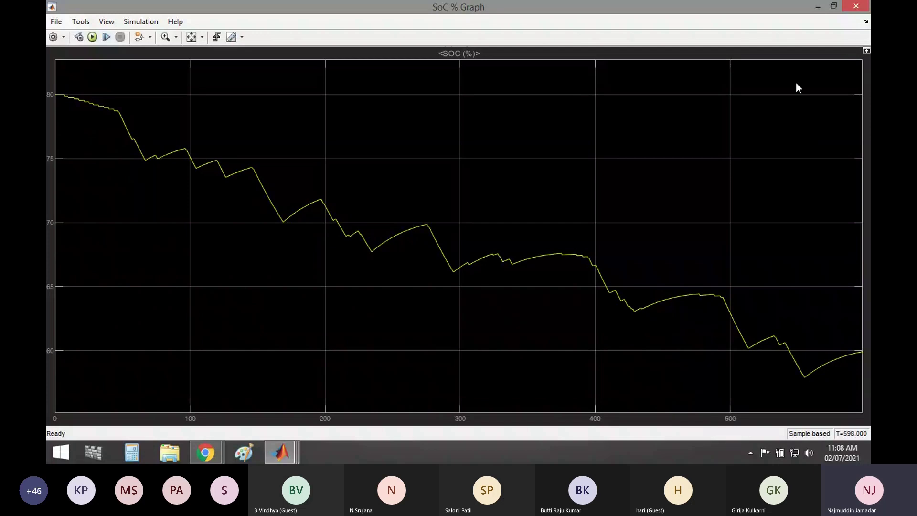
key("alt+Tab")
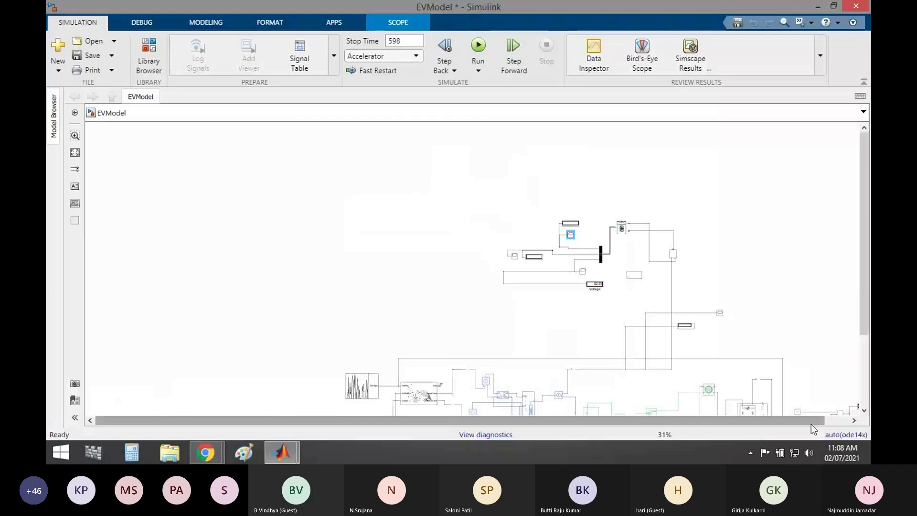
Set the Drive Cycle Source to LA92, update the simulation time to match, and select the stop time value
scroll(862, 379, "down", 3)
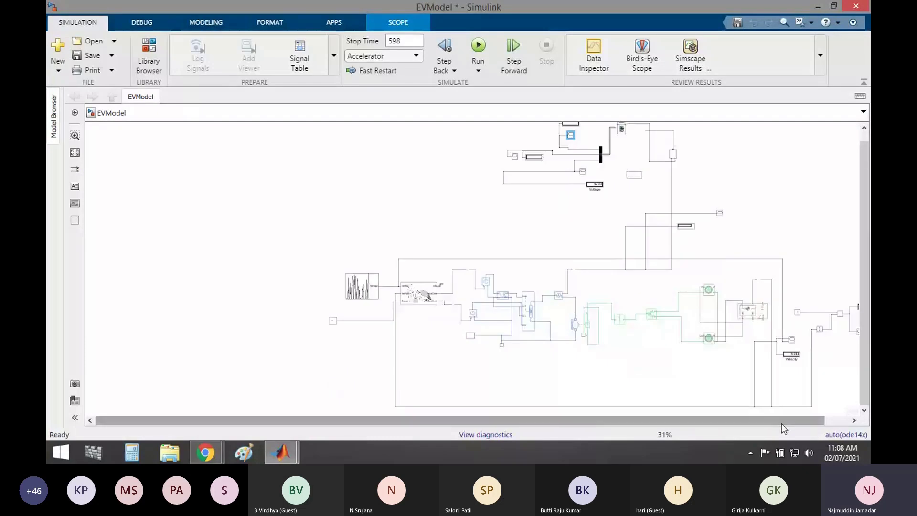
left_click_drag(781, 423, 863, 415)
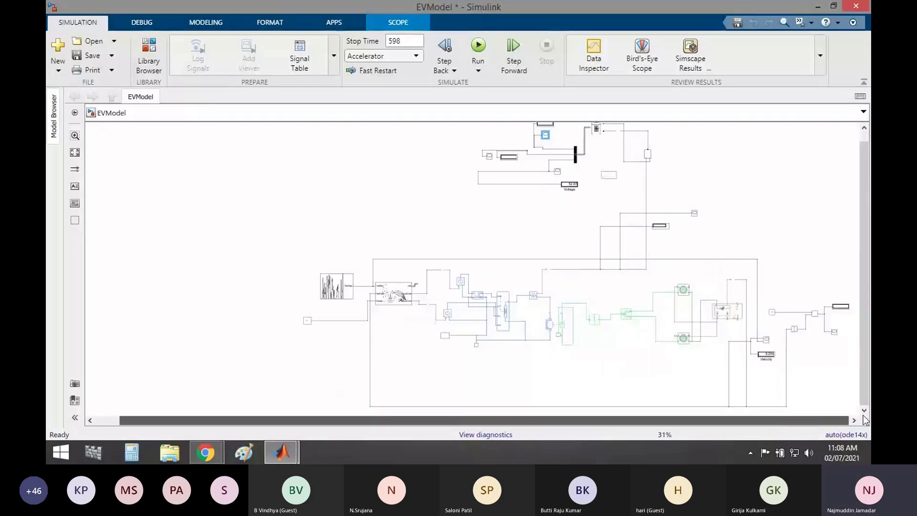
scroll(843, 338, "up", 5)
scroll(636, 239, "down", 5)
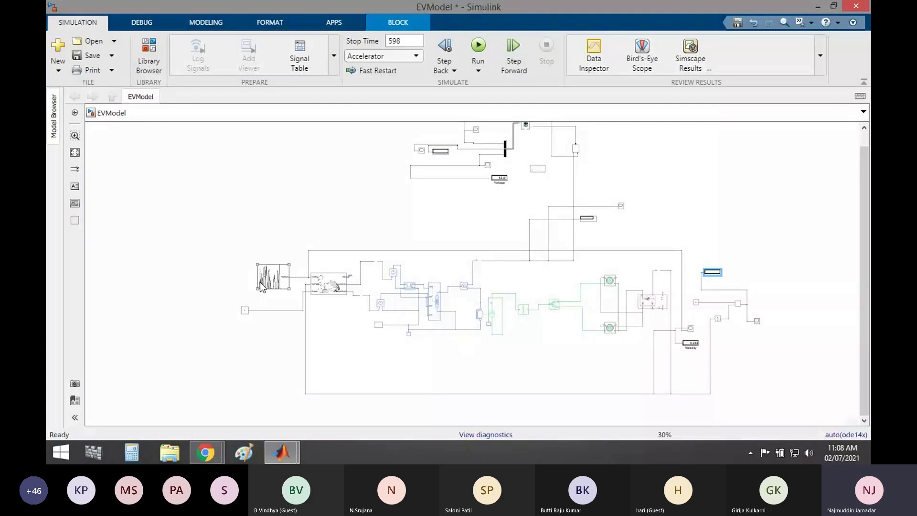
double_click(270, 278)
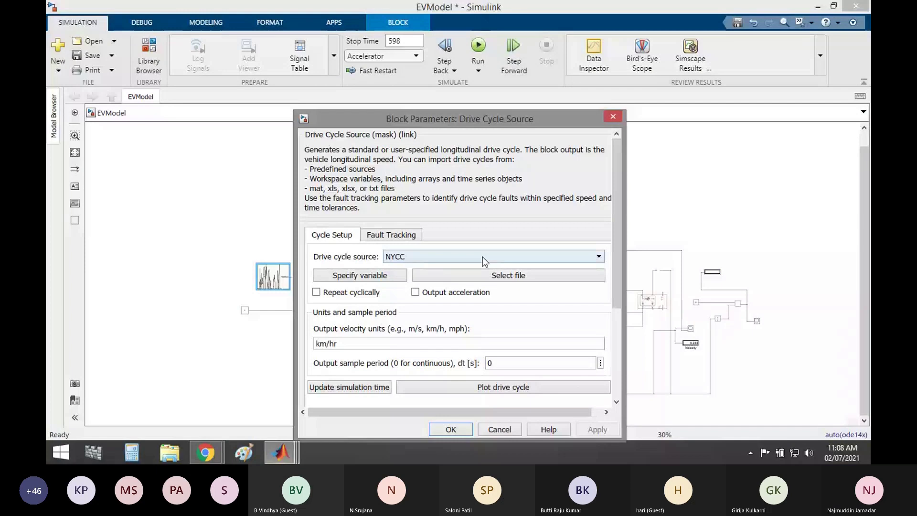
scroll(482, 256, "up", 2)
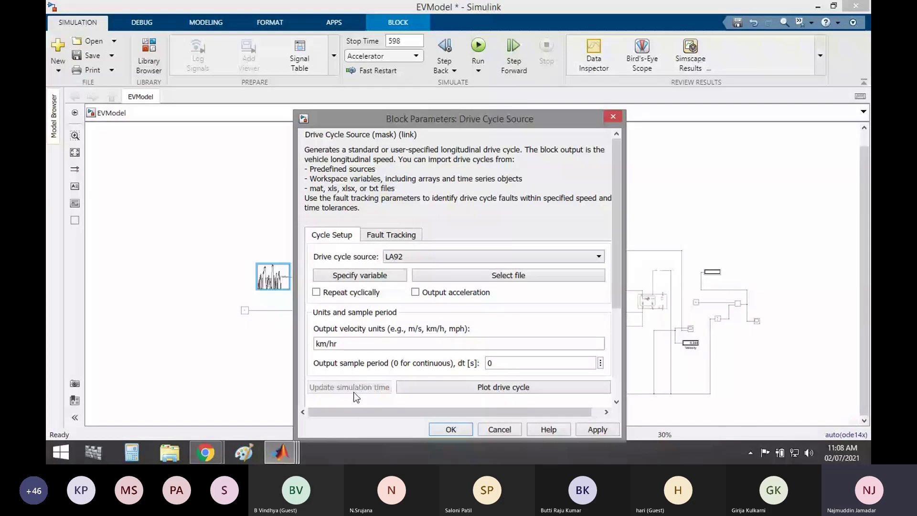
left_click(451, 428)
double_click(416, 41)
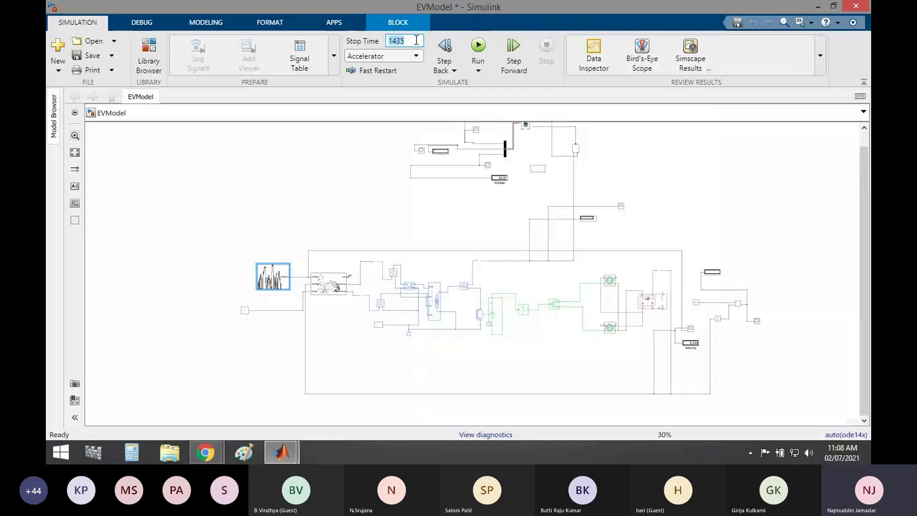
Run EVModel with the LA92 drive cycle for a stop time of 1435 and close the Simulation Data Inspector
left_click(478, 45)
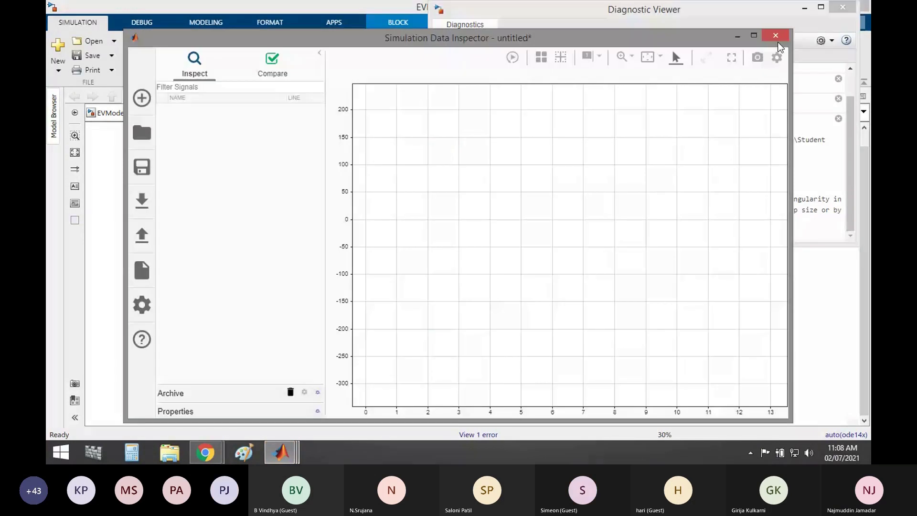
left_click(776, 36)
left_click(449, 155)
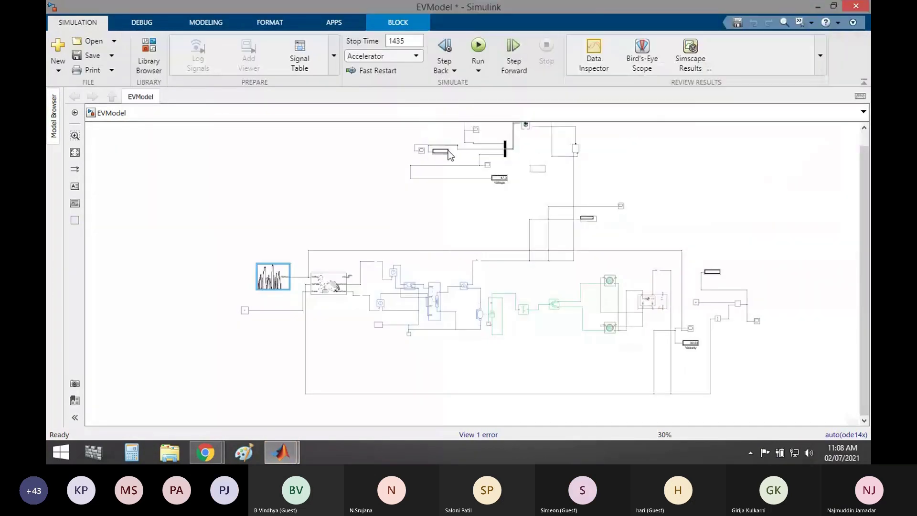
Examine the SoC % Graph with its axes fitted to the data, and compare both speed curves in the Velocity Graph
scroll(454, 157, "up", 1)
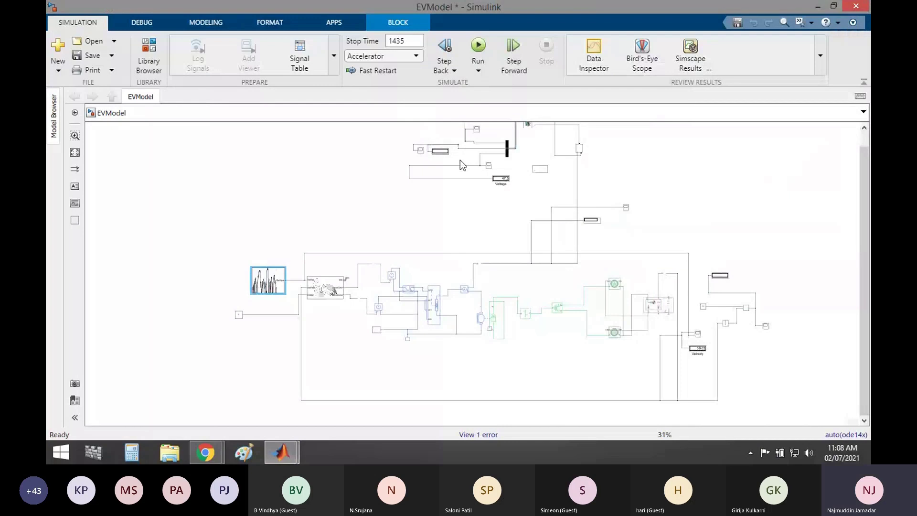
scroll(460, 159, "up", 1)
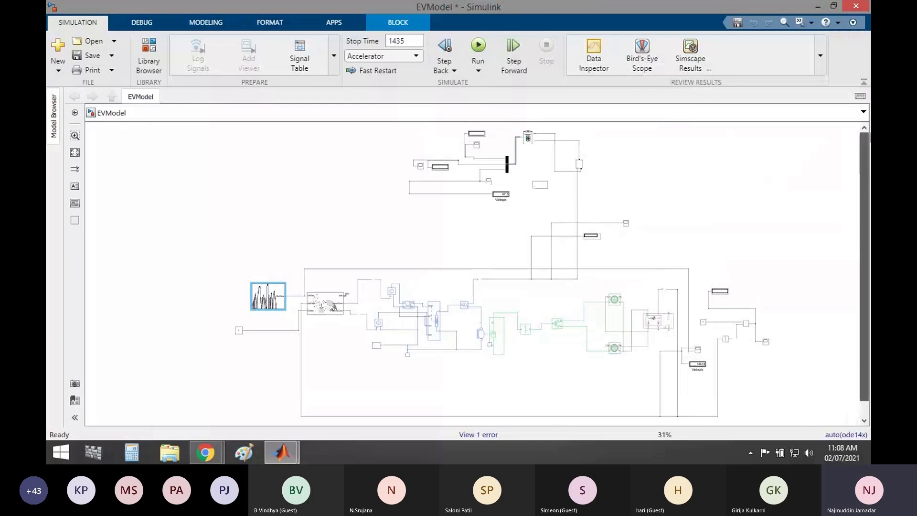
double_click(475, 145)
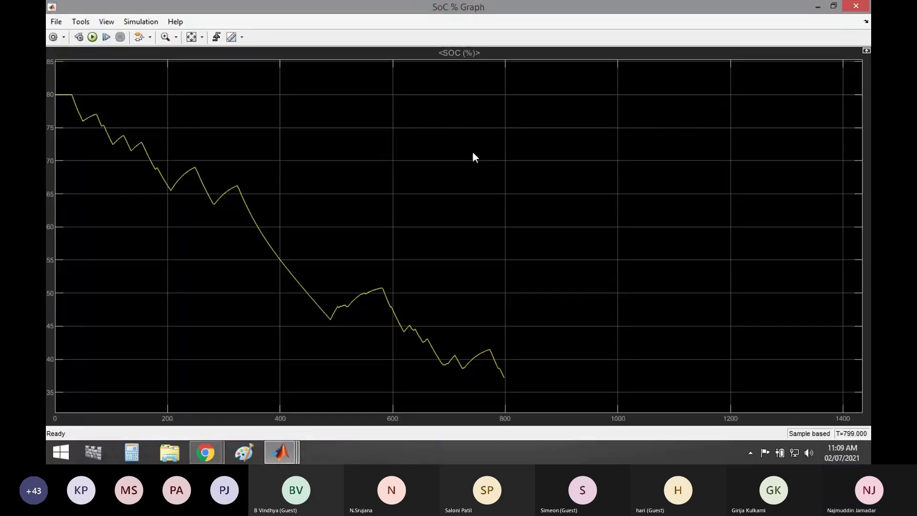
left_click(191, 40)
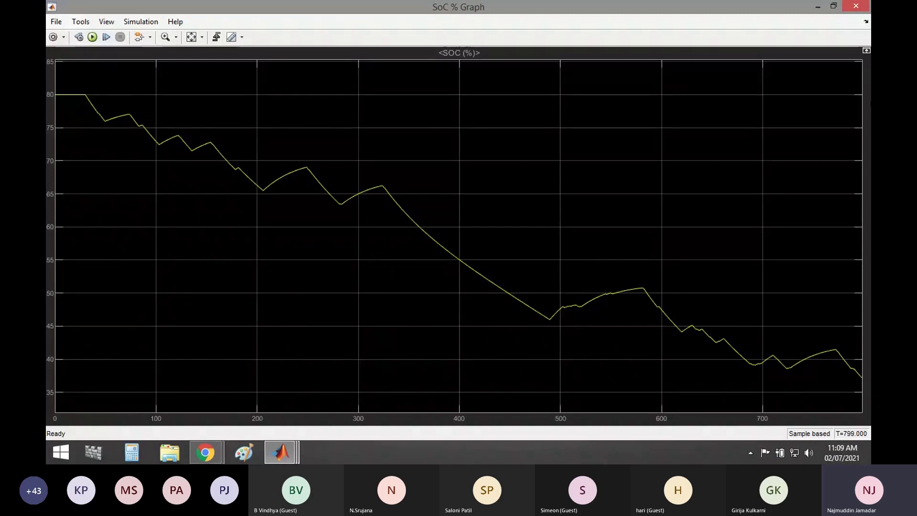
key("alt+Tab")
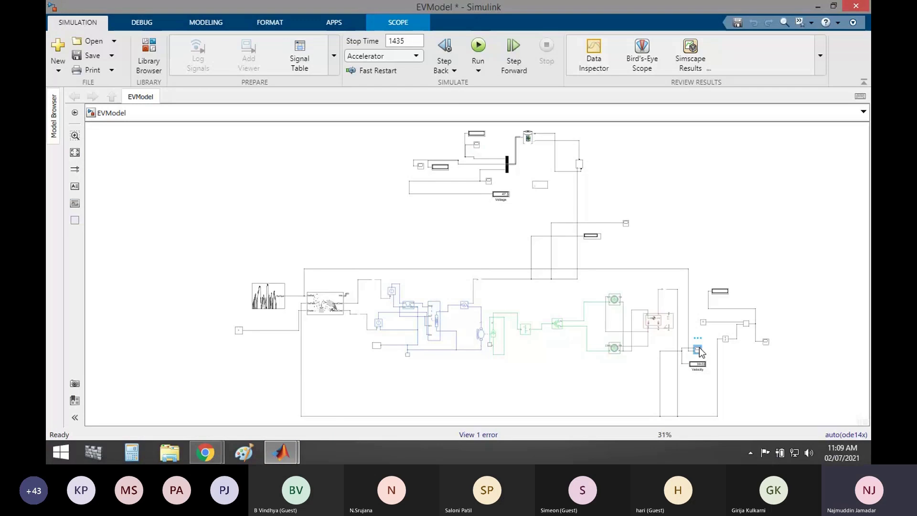
double_click(697, 350)
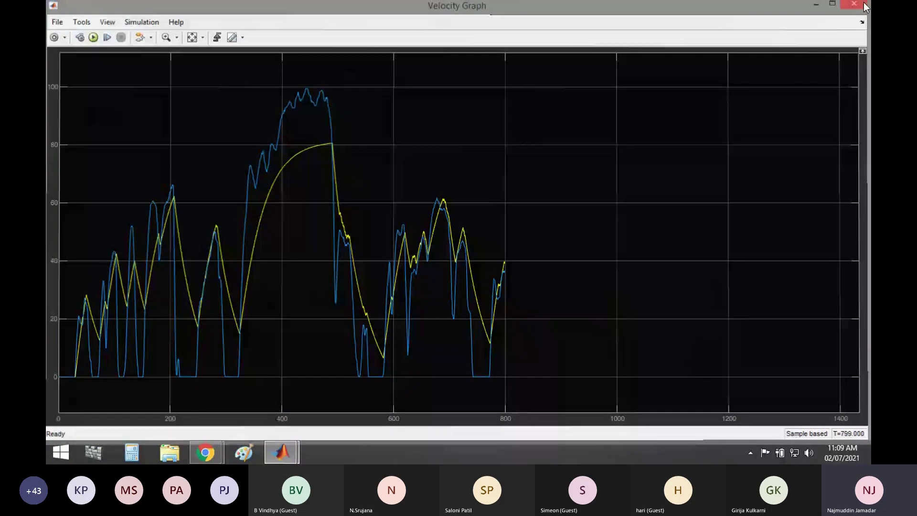
left_click(855, 4)
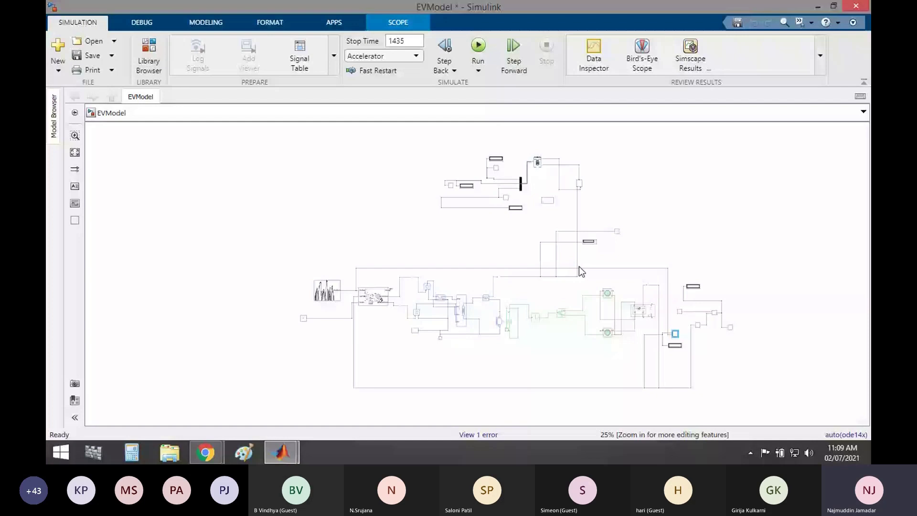
Change the Longitudinal Driver block's control type to Predictive
scroll(579, 271, "up", 1)
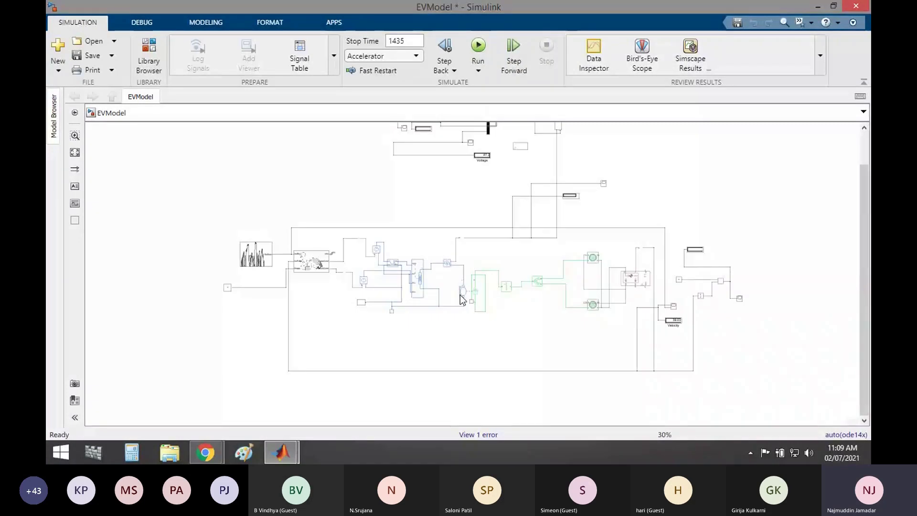
scroll(462, 298, "up", 1)
left_click(201, 248)
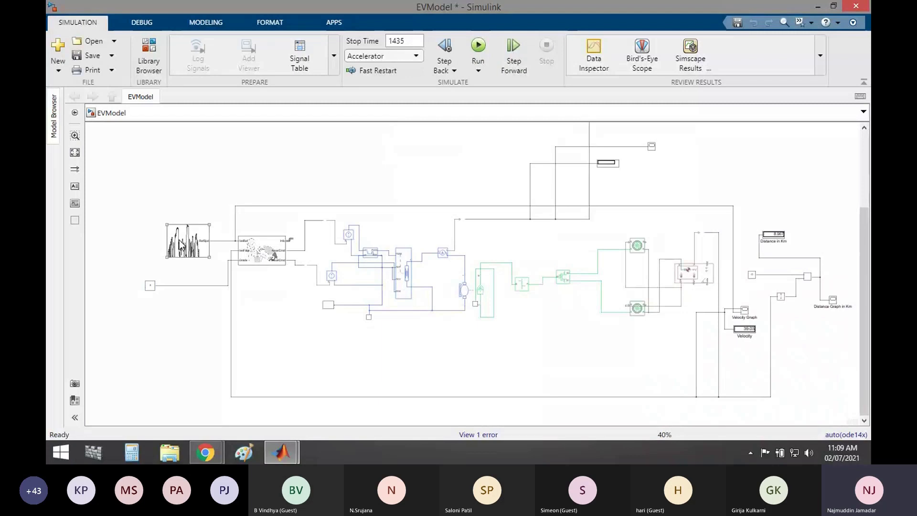
left_click(245, 258)
double_click(244, 257)
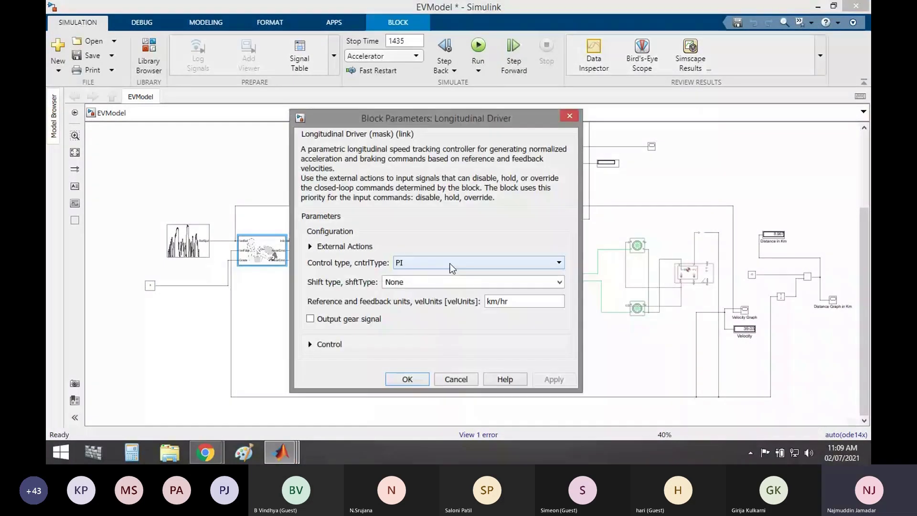
left_click(449, 262)
left_click(445, 293)
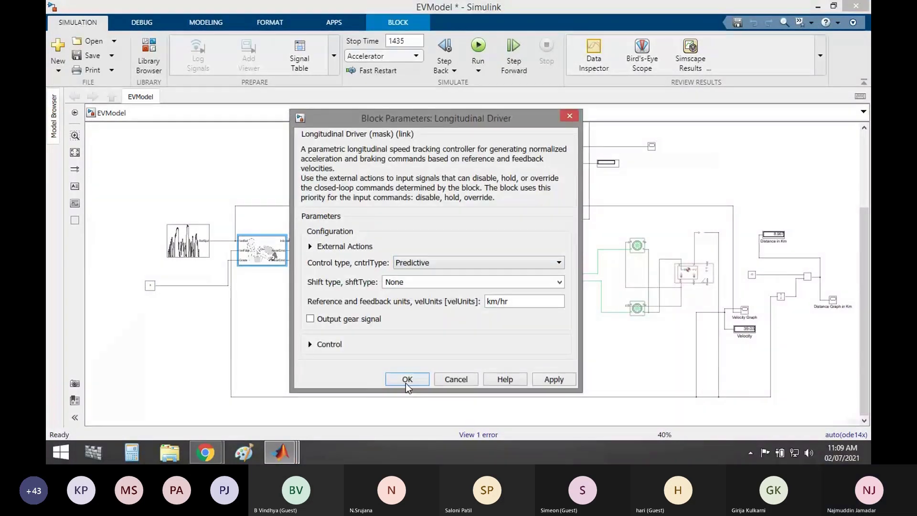
left_click(406, 380)
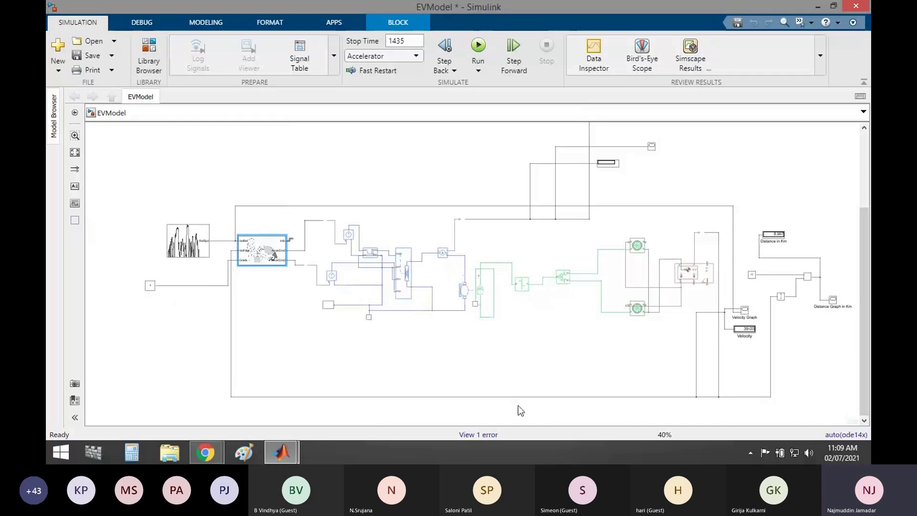
Rerun the LA92 simulation with the predictive driver control and review the Velocity Graph and SoC % Graph
left_click(478, 48)
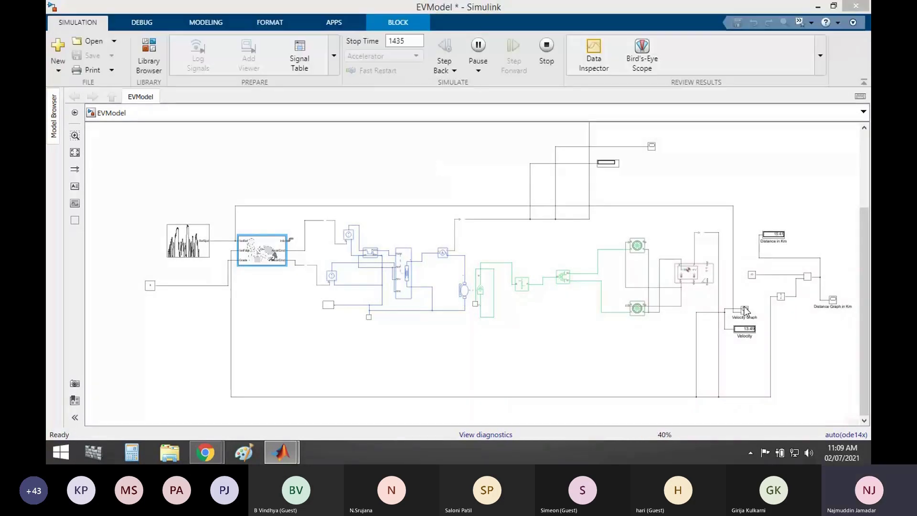
left_click(774, 36)
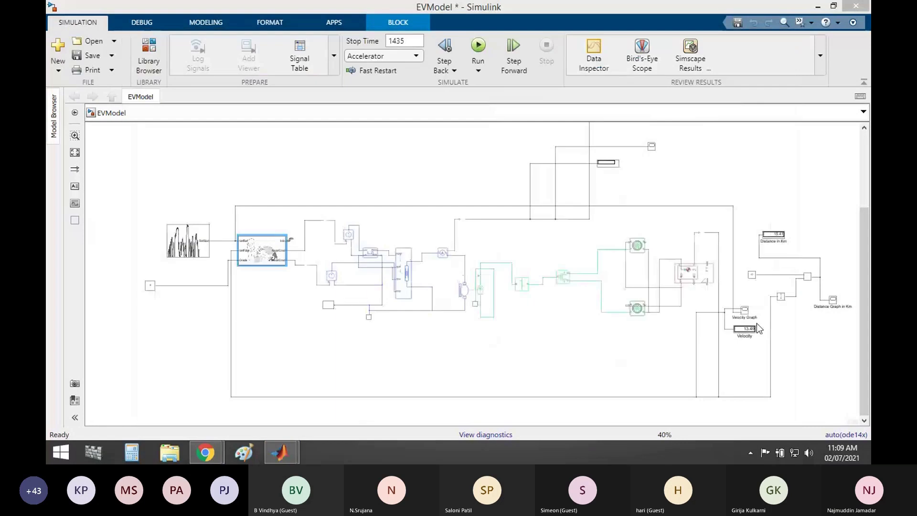
double_click(745, 311)
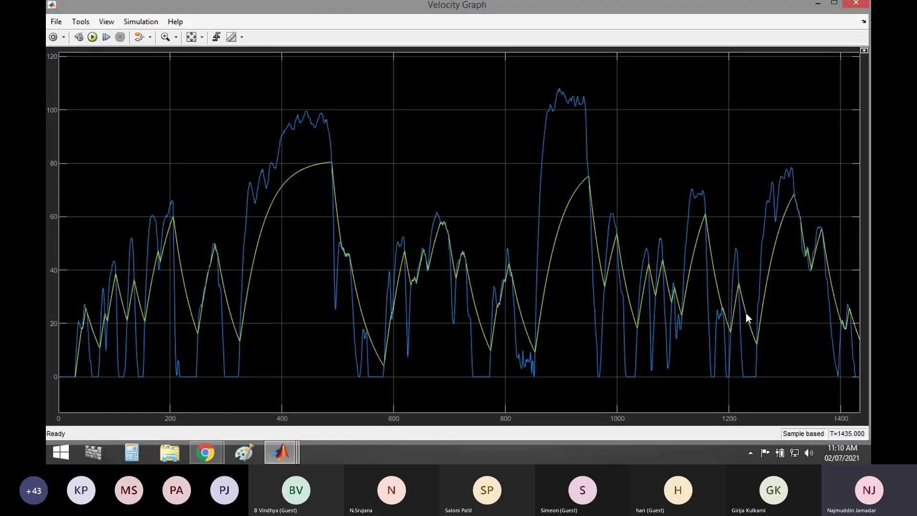
left_click(855, 5)
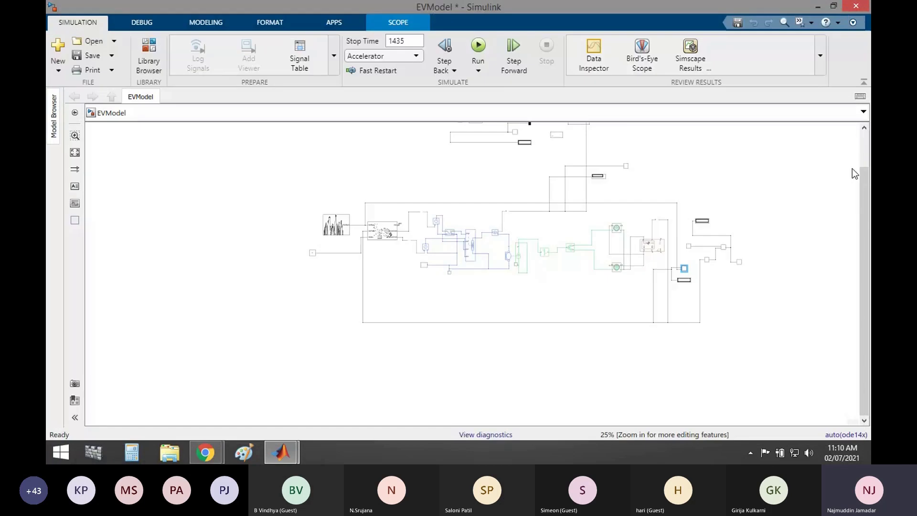
double_click(454, 130)
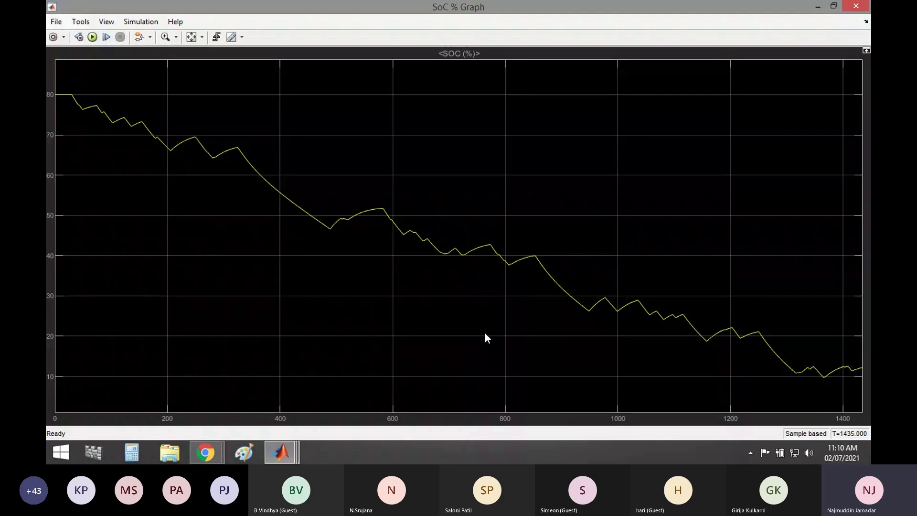
key("alt+Tab")
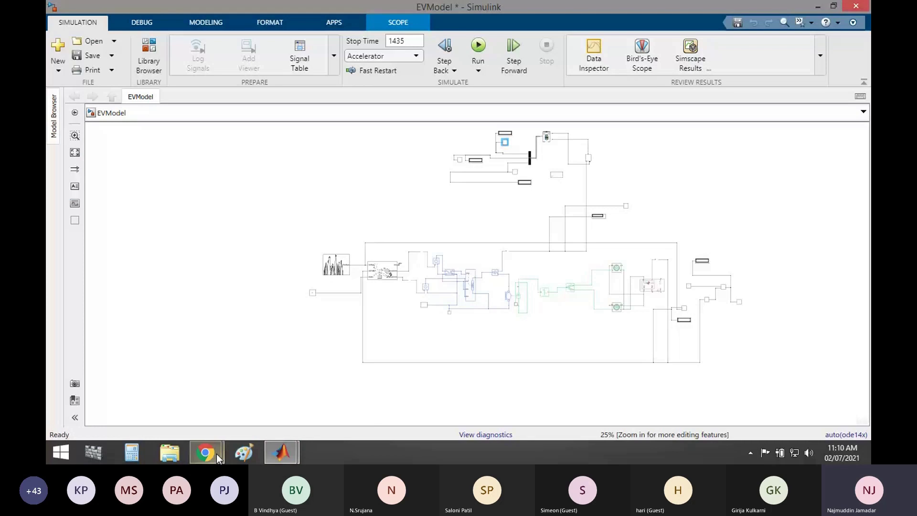
Switch to the Microsoft Teams meeting in Chrome, and mute and unmute the microphone
mouse_move(216, 457)
left_click(162, 395)
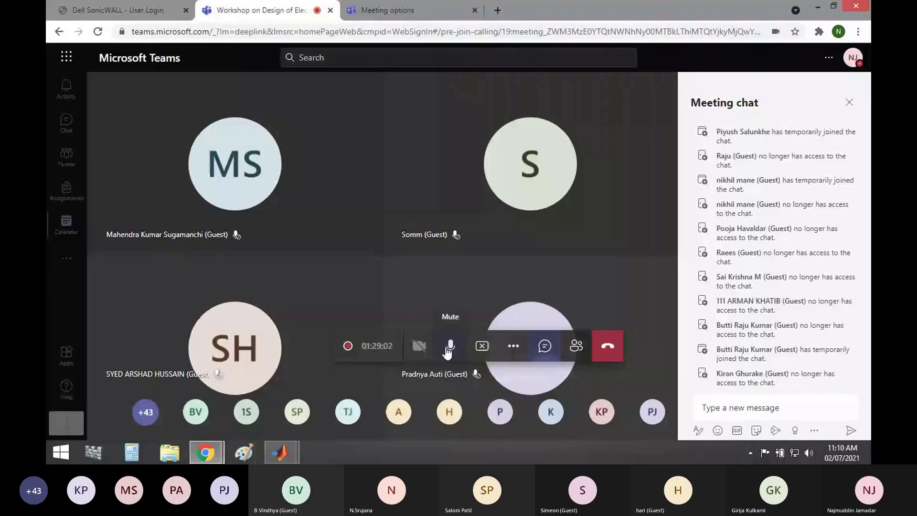
left_click(449, 347)
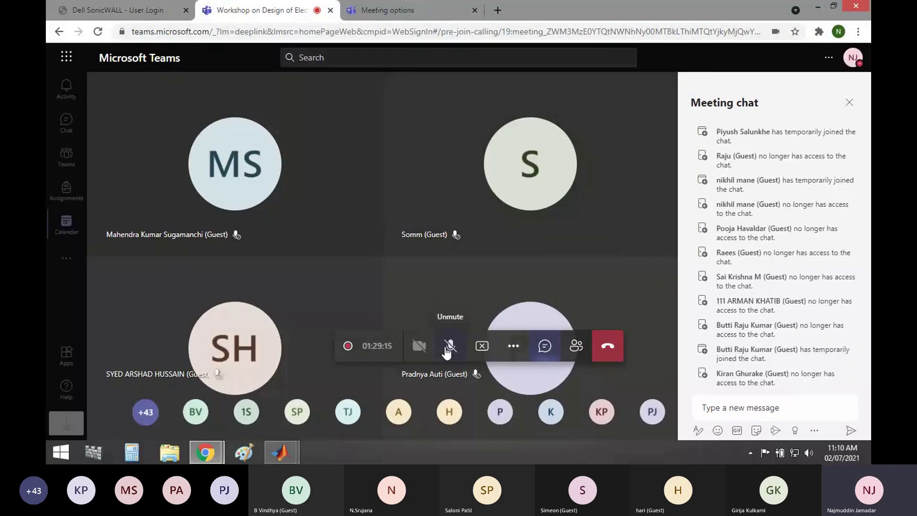
left_click(447, 352)
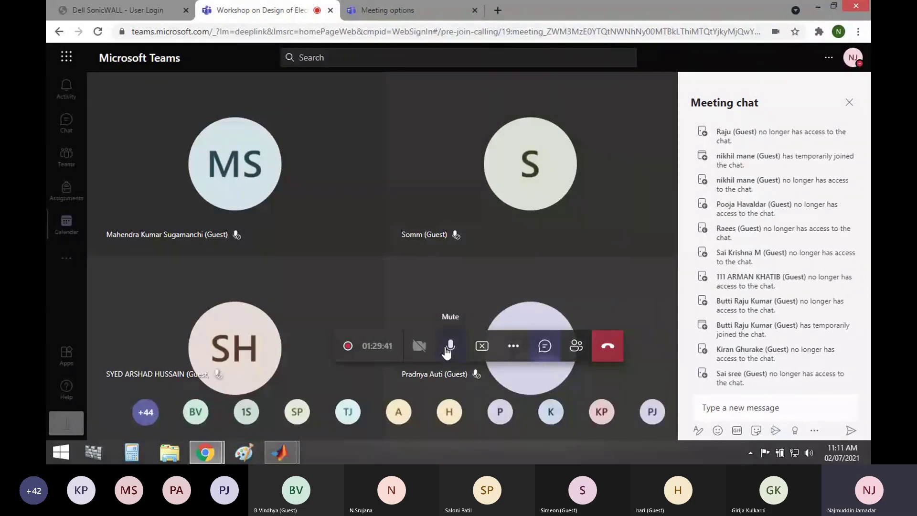
left_click(514, 351)
left_click(513, 271)
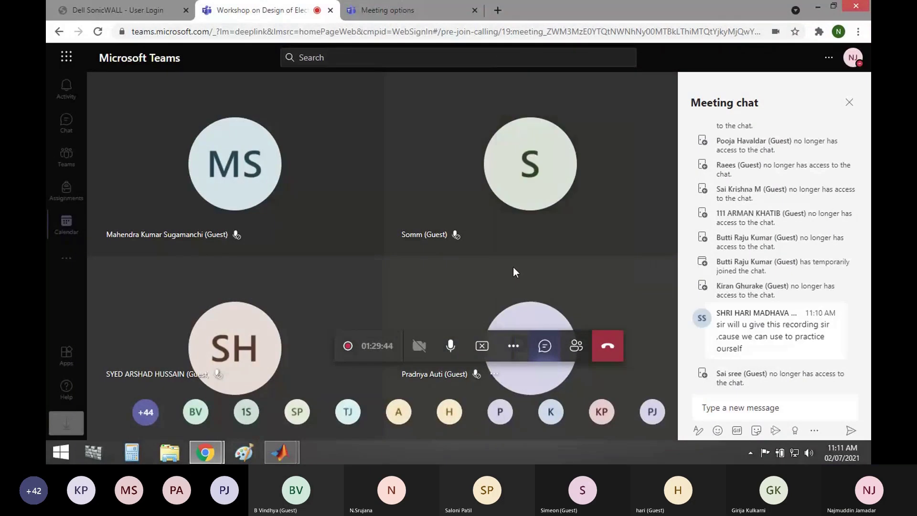